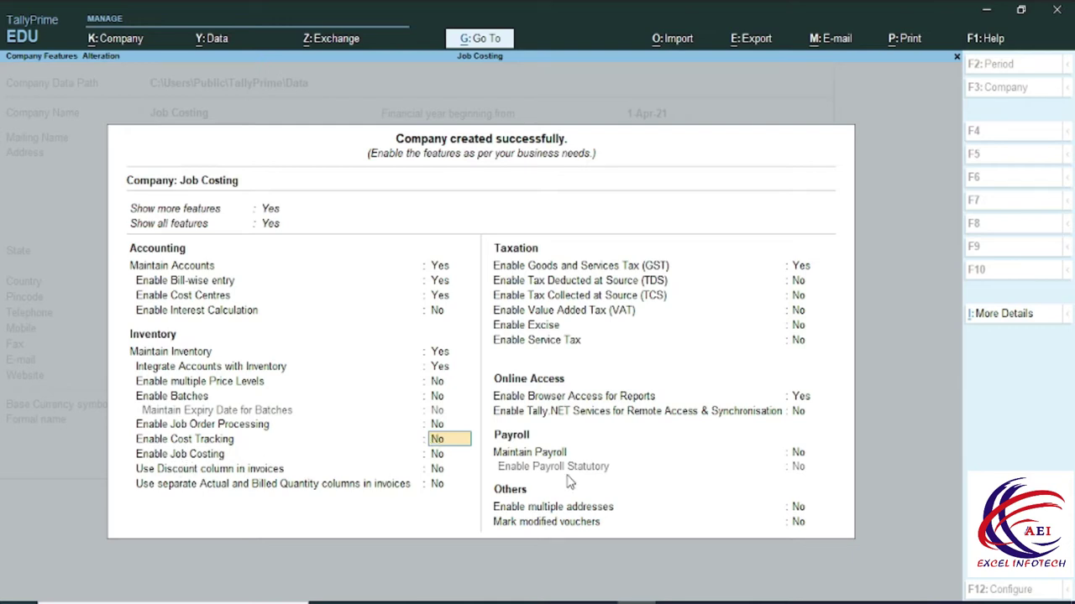
Enable Job Costing in the company features of the Job Costing company and save the features.
key("Return")
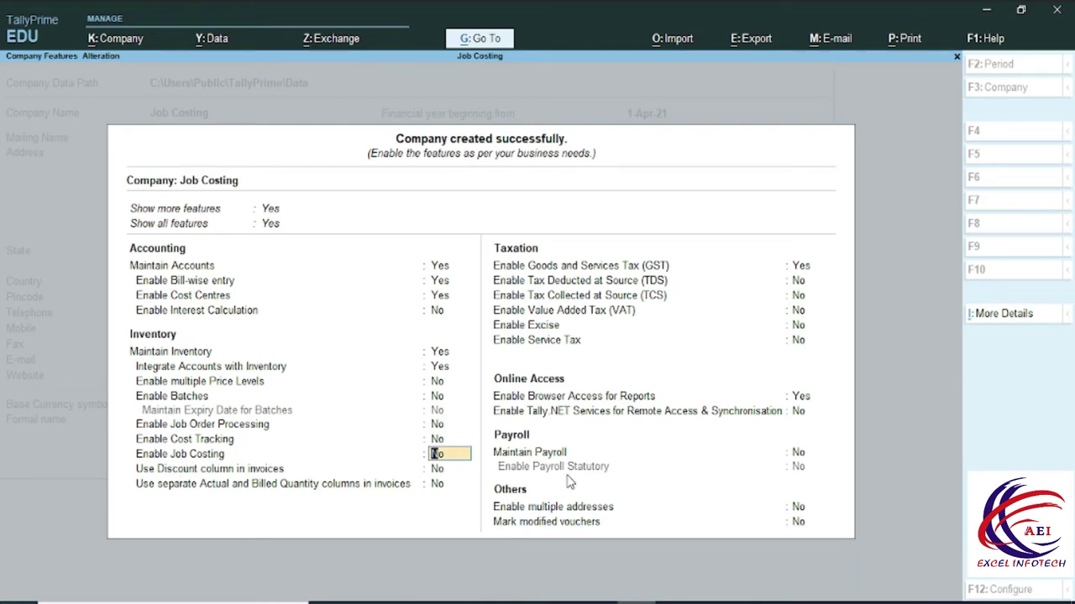
key("y")
key("ctrl+a")
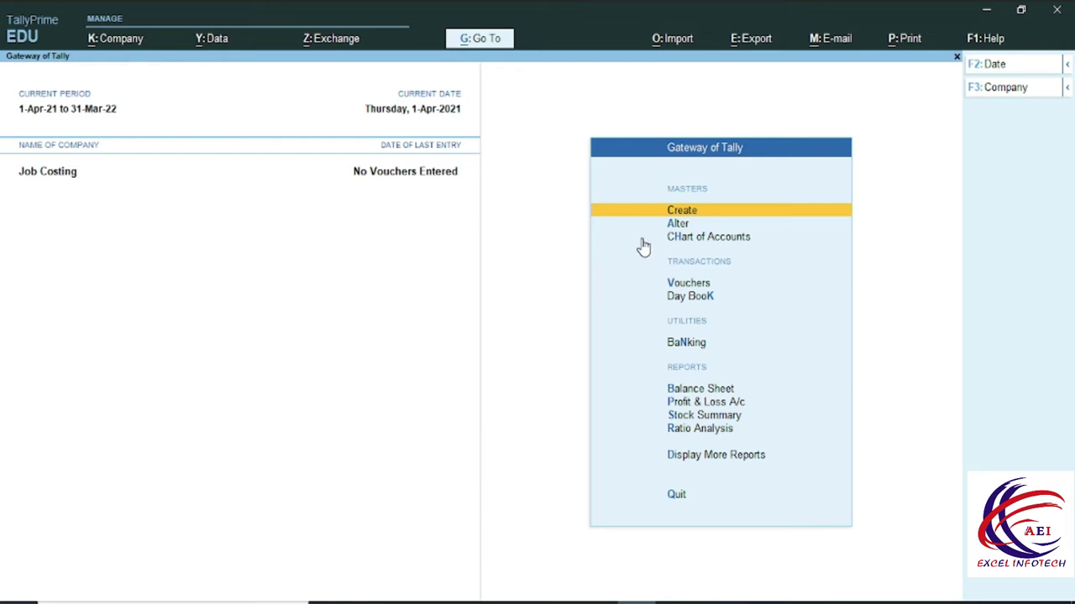
Open the creation form for a new ledger, switch to Word and copy the name Aditya Corp from the Ledger table.
left_click(681, 212)
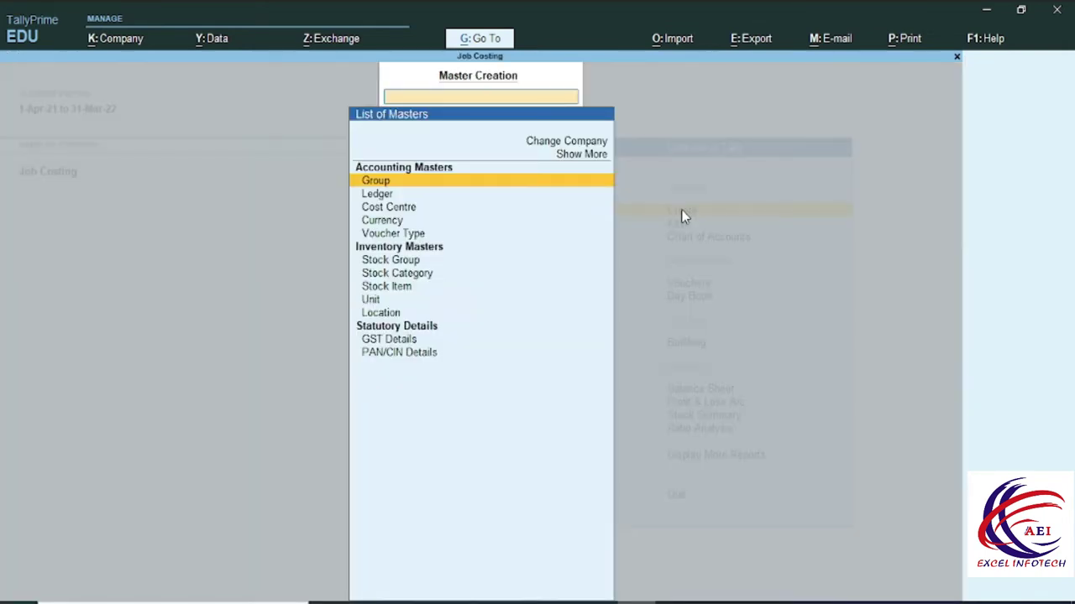
left_click(379, 194)
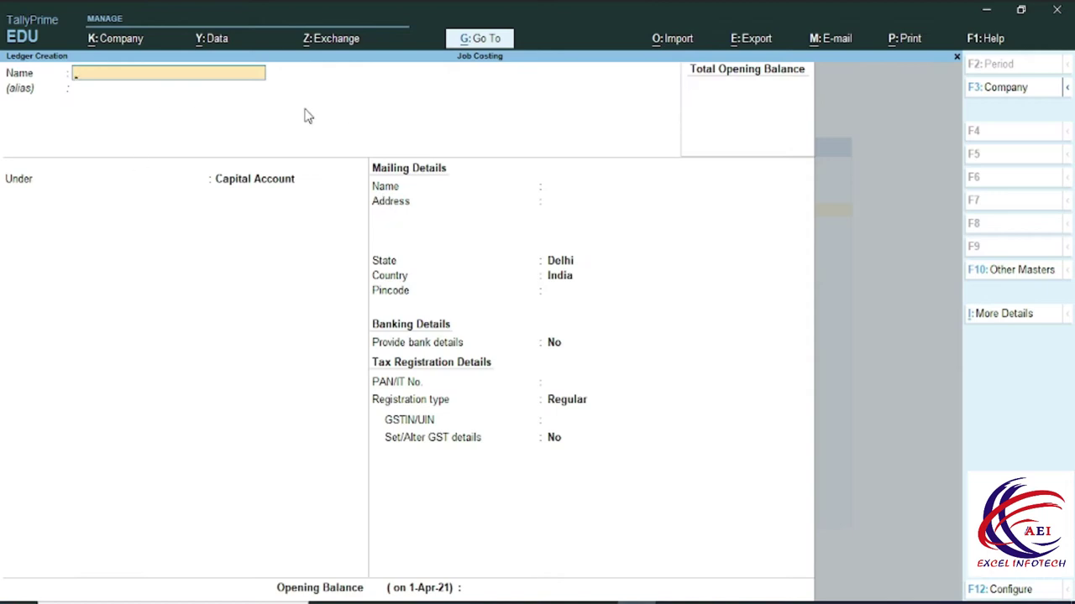
key("alt+Tab")
scroll(334, 322, "down", 5)
scroll(333, 321, "down", 1)
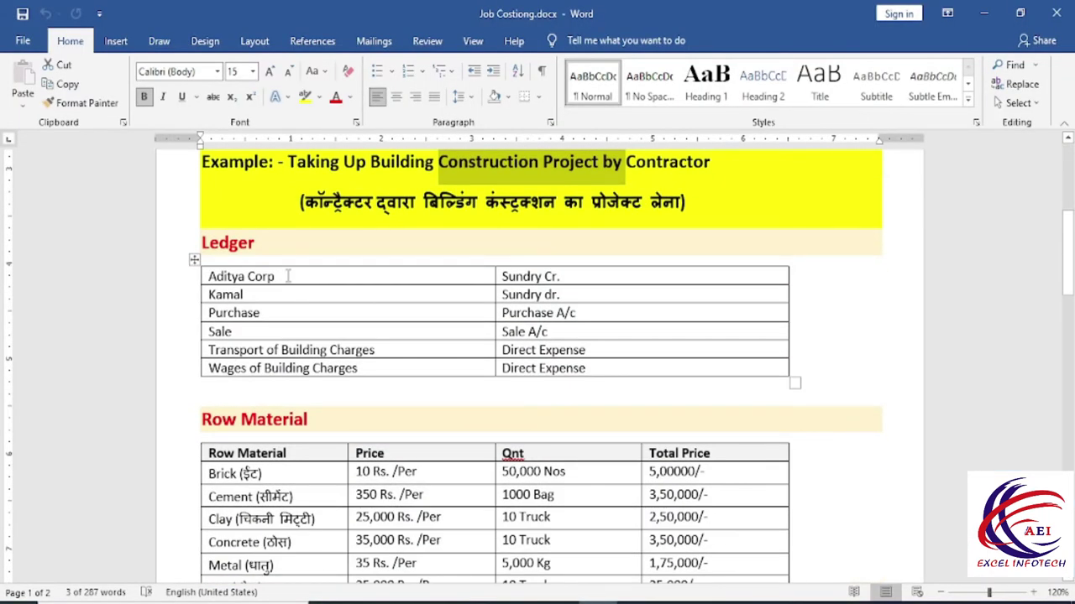
left_click_drag(287, 277, 212, 276)
key("ctrl+c")
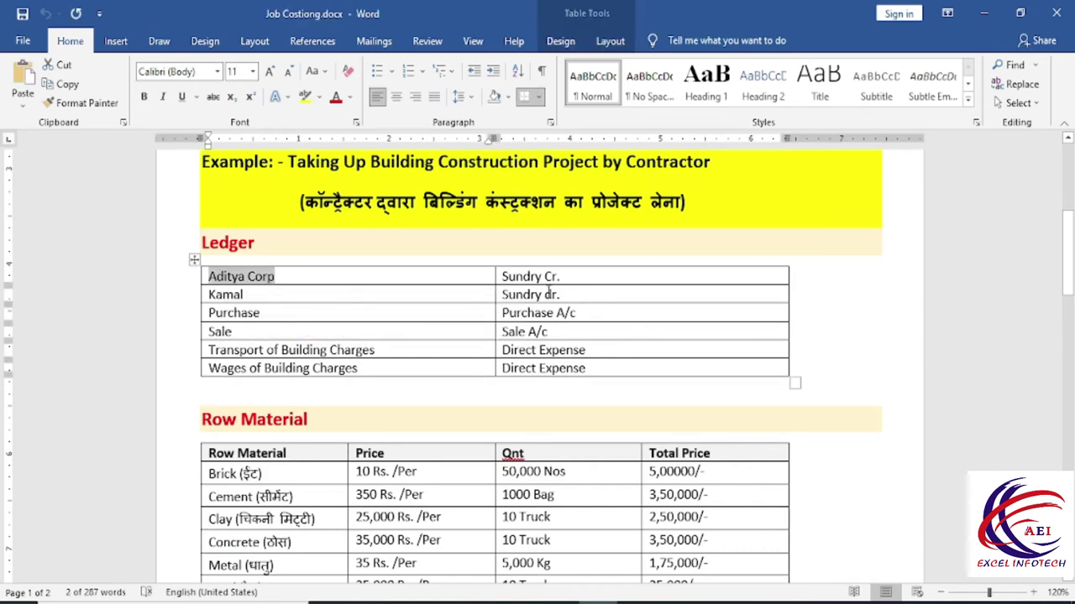
Switch back to TallyPrime and create the ledger Aditya Corp under Sundry Creditors.
key("alt+Tab")
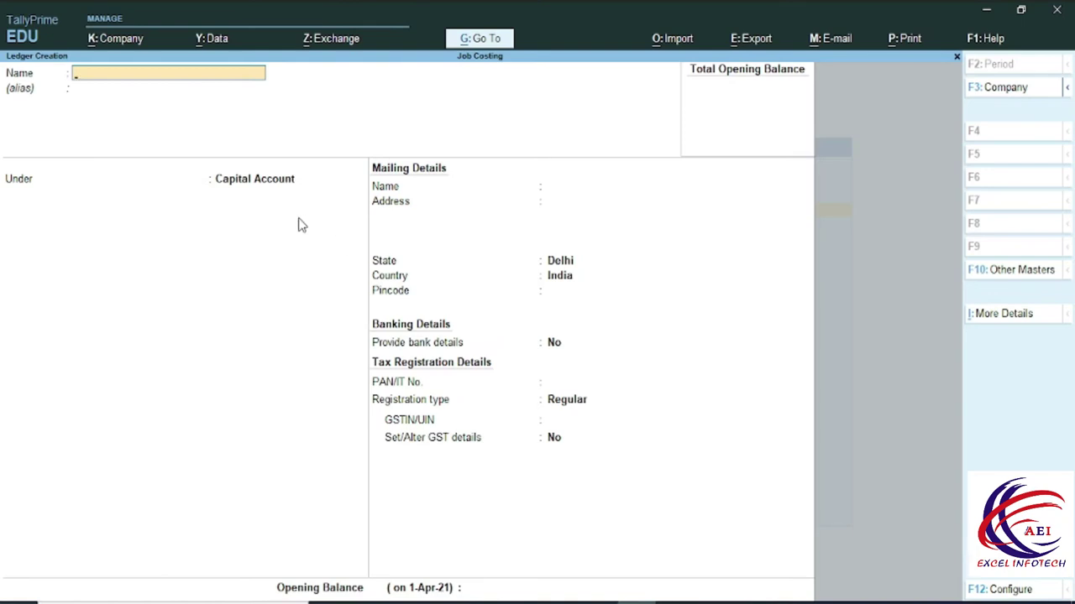
key("ctrl+v")
key("Return")
key("Return")
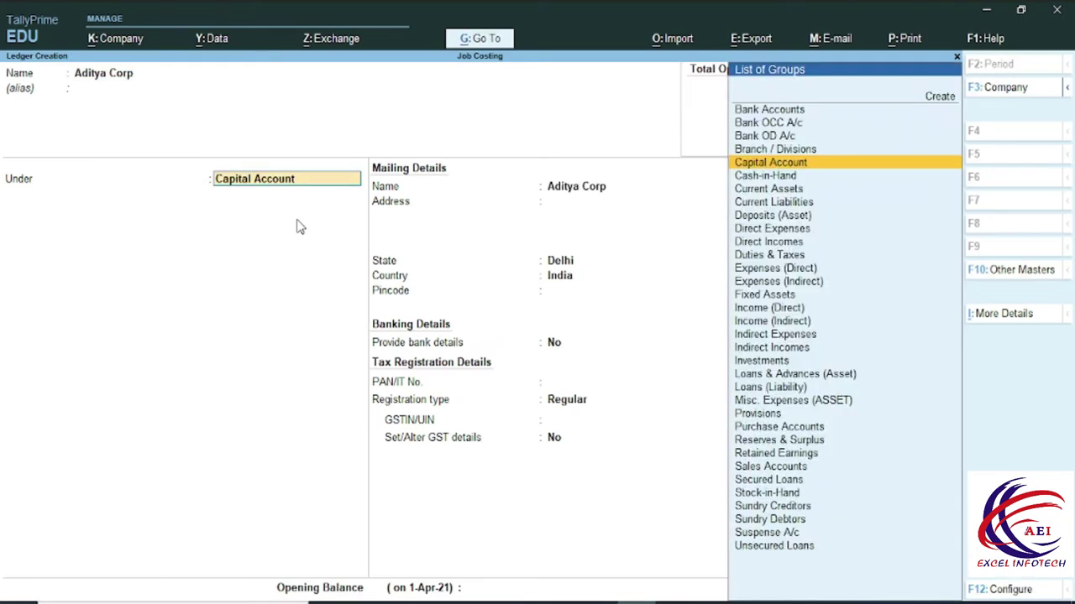
type("S")
key("Down")
key("Down")
key("Down")
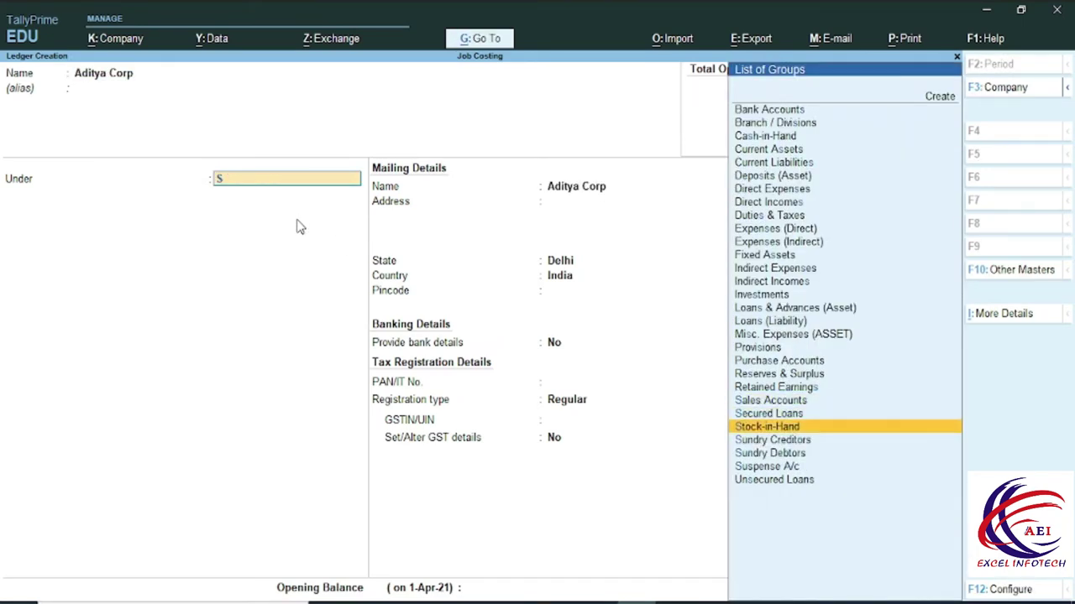
key("Return")
key("ctrl+a")
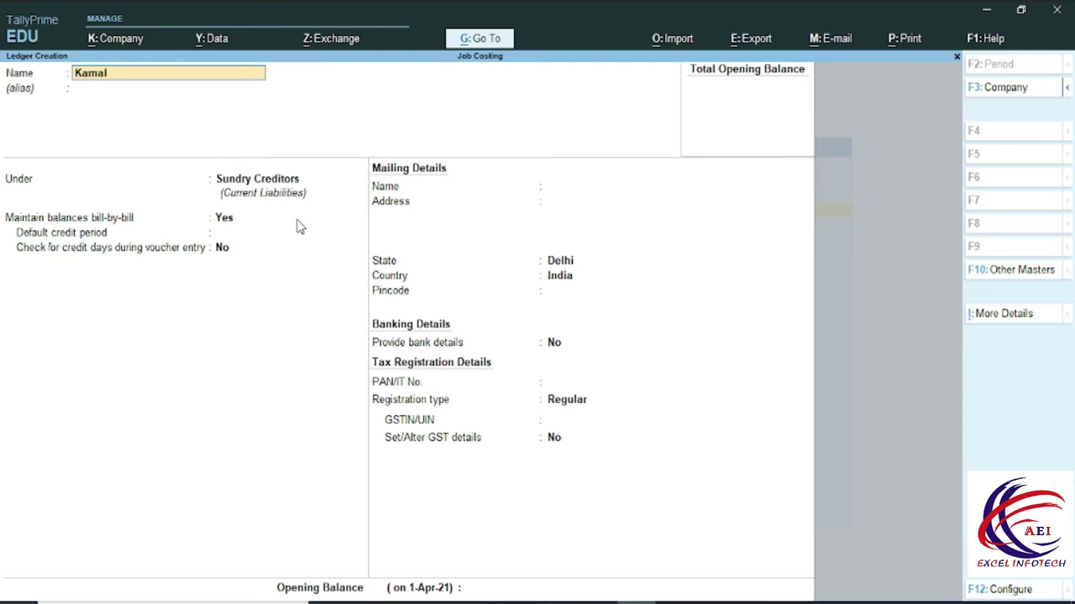
Create a ledger with the debtor's name from the Ledger table under Sundry Debtors and save it.
type("Kamal")
key("Return")
key("Return")
type("S")
key("Down")
left_click(300, 226)
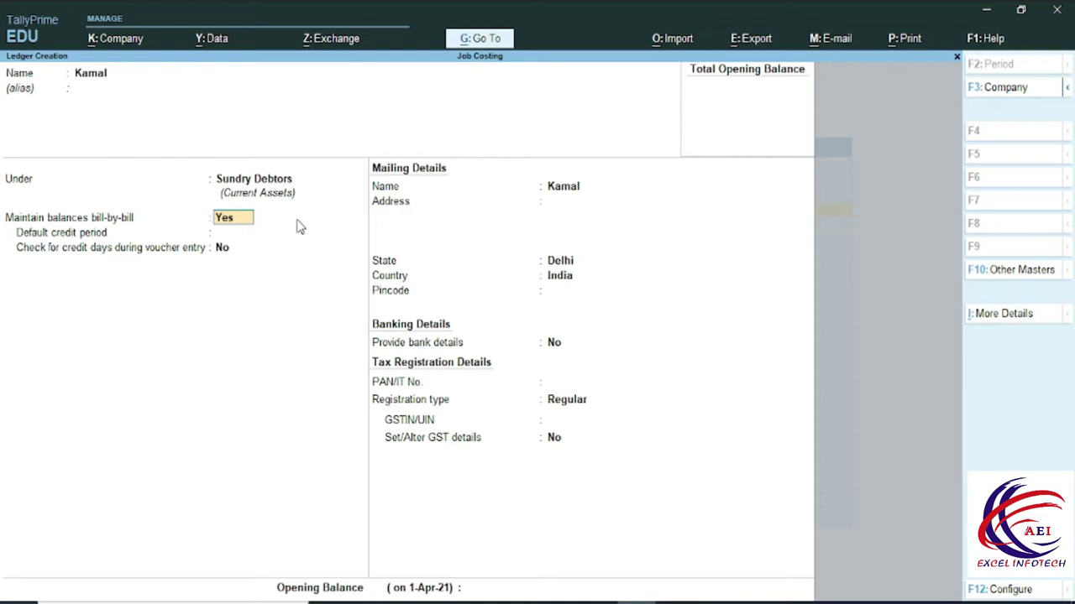
key("ctrl+a")
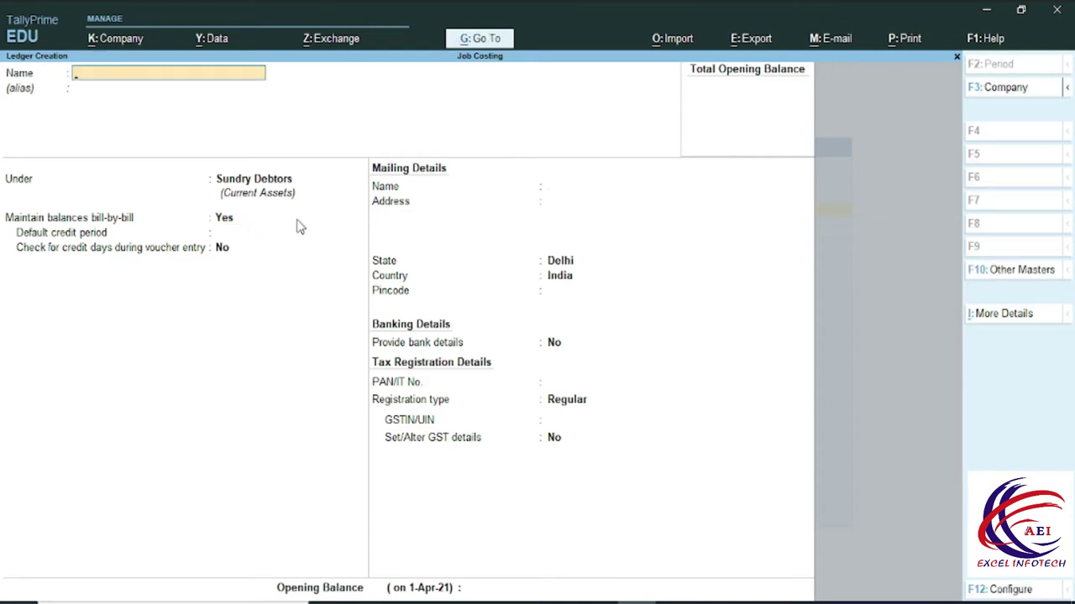
Check the Ledger table in Word, return to TallyPrime and name the new ledger Purchase under Purchase Accounts.
key("alt+Tab")
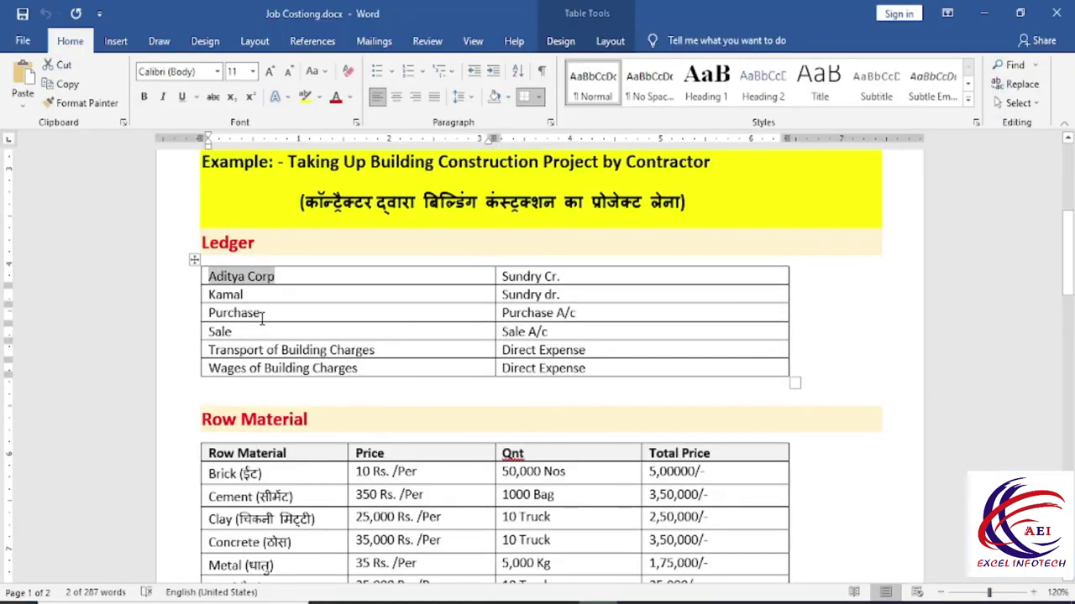
left_click(259, 330)
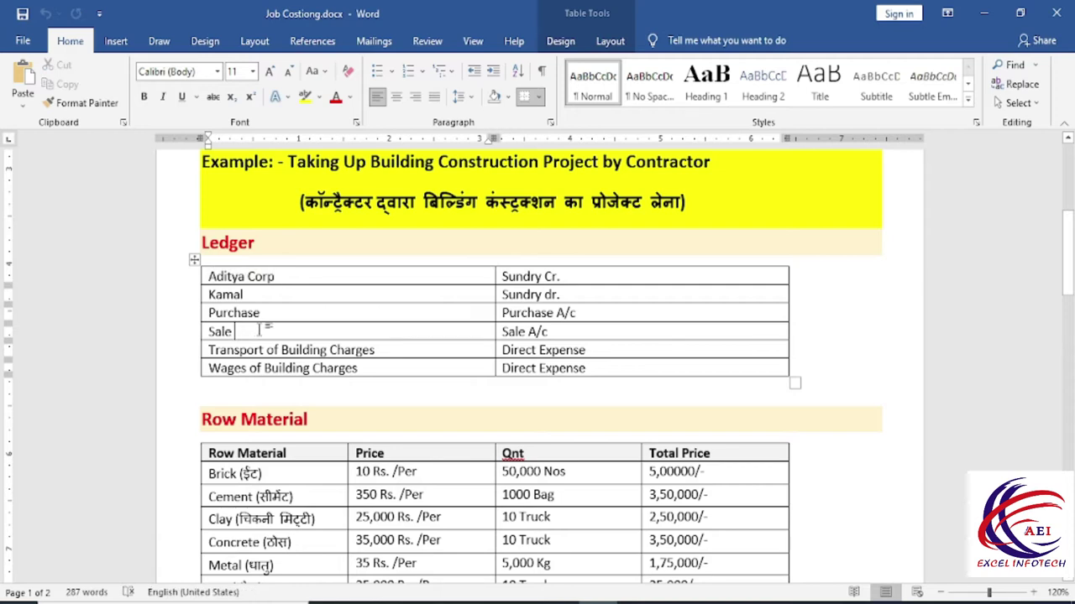
key("alt+Tab")
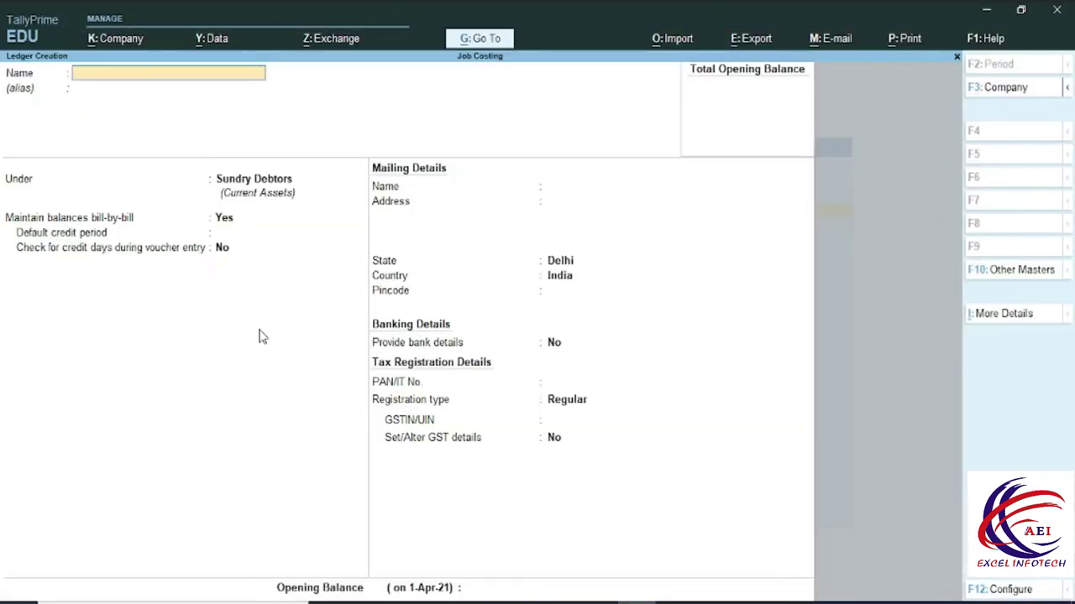
type("Purchase")
key("Return")
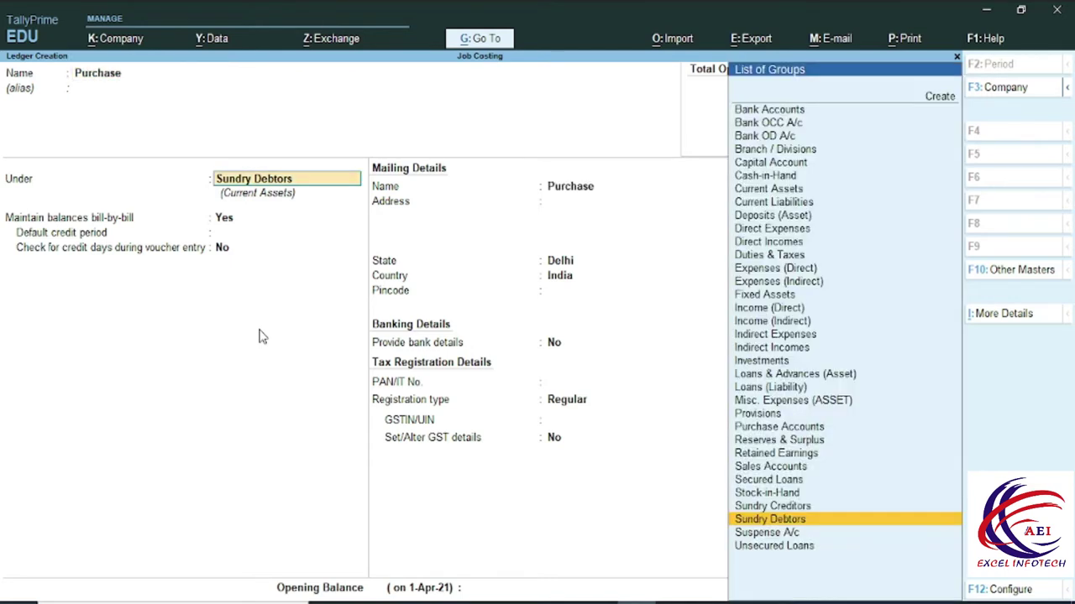
type("P")
key("Down")
key("Return")
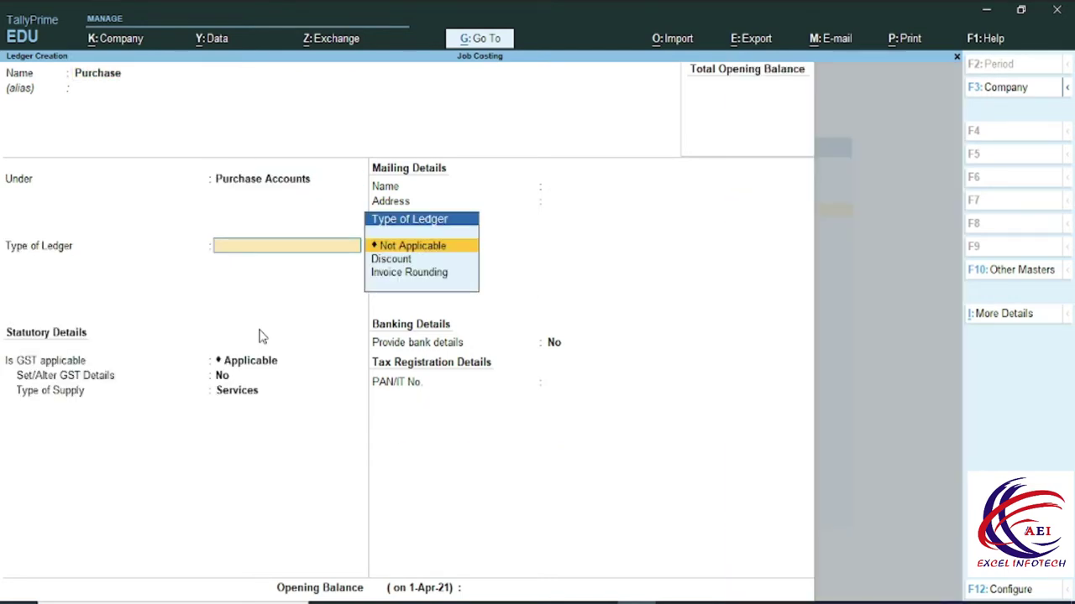
Complete the remaining details of the Purchase ledger and save it.
key("Return")
key("Return")
key("Return")
key("Up")
key("Return")
key("Return")
key("Return")
key("Return")
Create a ledger named Sale under Sales Accounts, keeping the default details, and save it.
type("Sale")
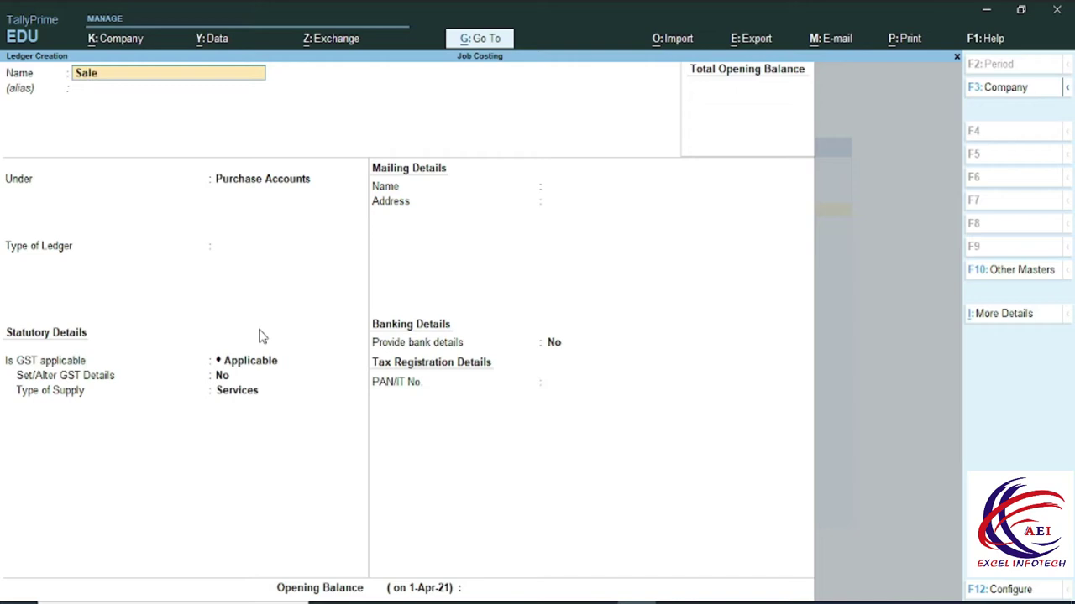
key("Return")
key("Return")
type("S")
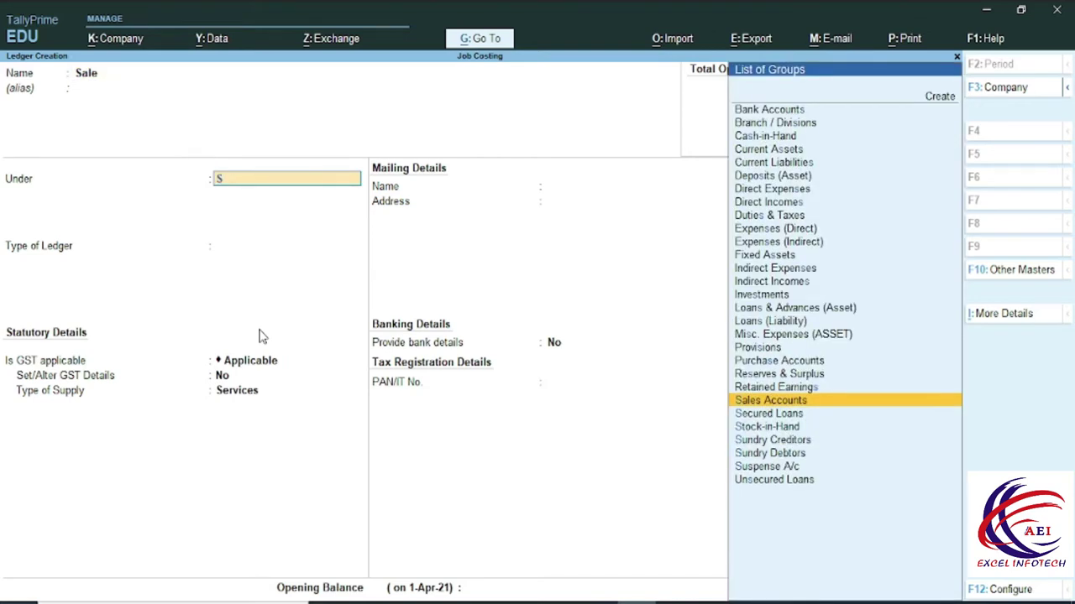
key("Return")
key("Return")
key("Return")
key("Return")
key("Return")
key("Return")
key("Return")
key("Return")
key("Return")
Switch to Word and copy the name Transport of Building Charges from the Ledger table.
key("alt+Tab")
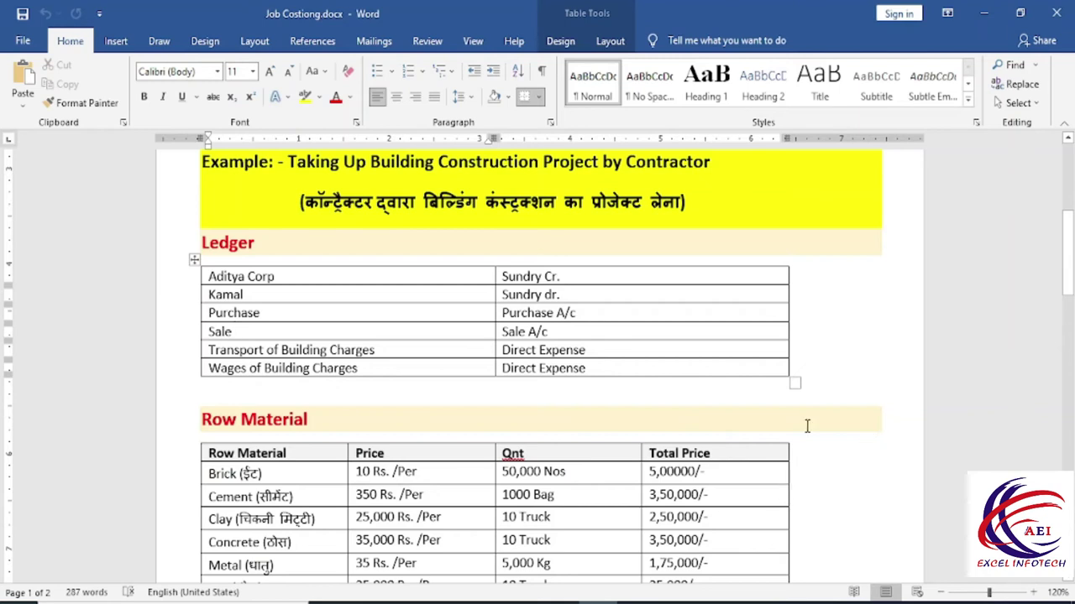
triple_click(264, 350)
left_click(263, 350)
left_click_drag(385, 351, 244, 354)
key("ctrl+c")
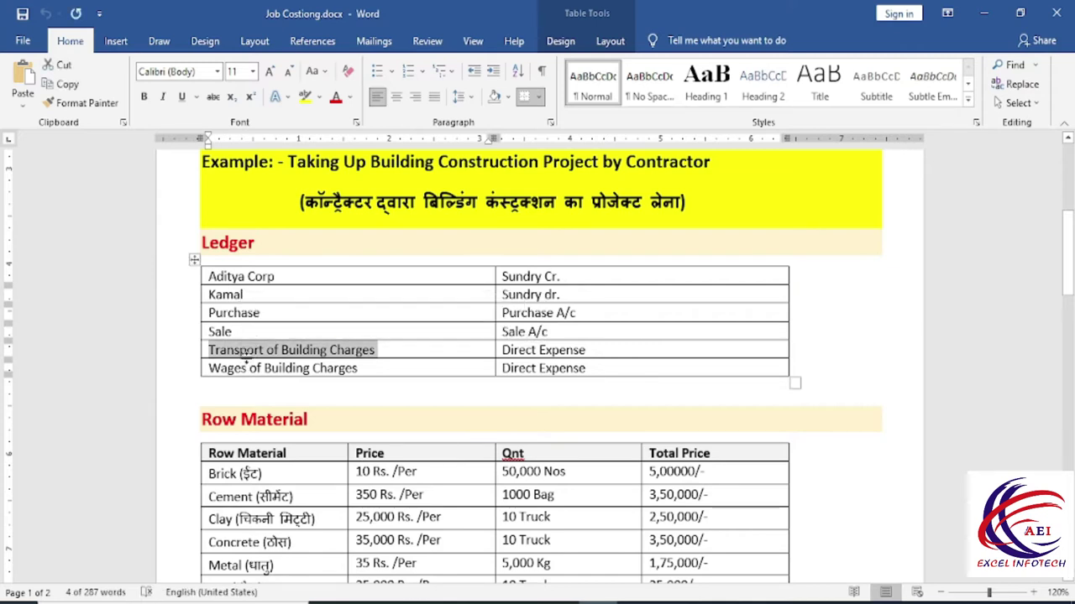
Switch back to TallyPrime and create the ledger Transport of Building Charges under Direct Expenses, with ledger type Not Applicable.
key("alt+Tab")
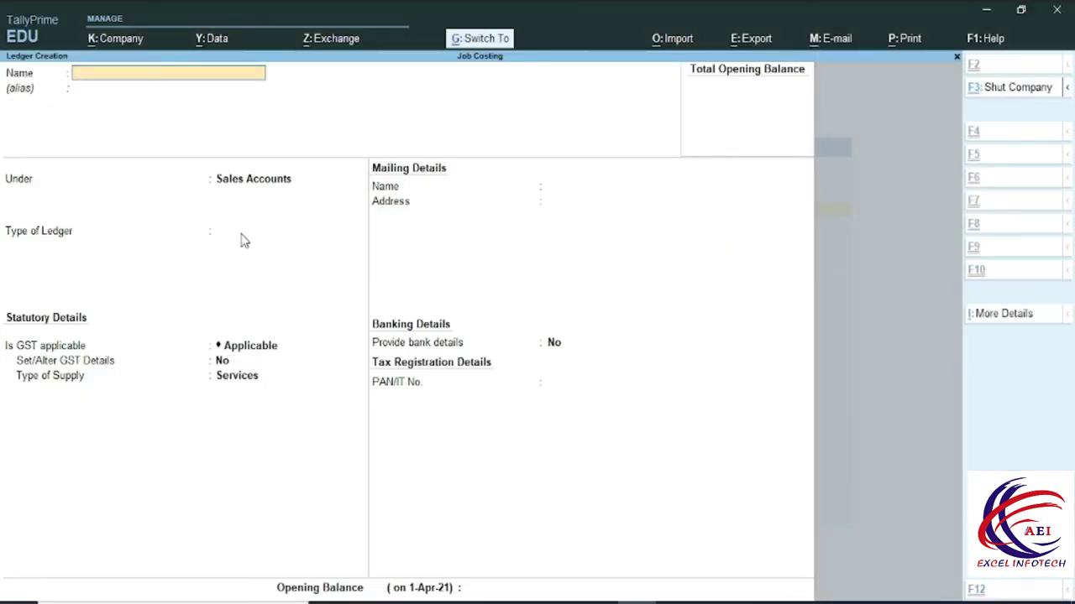
key("ctrl+v")
key("Return")
key("Return")
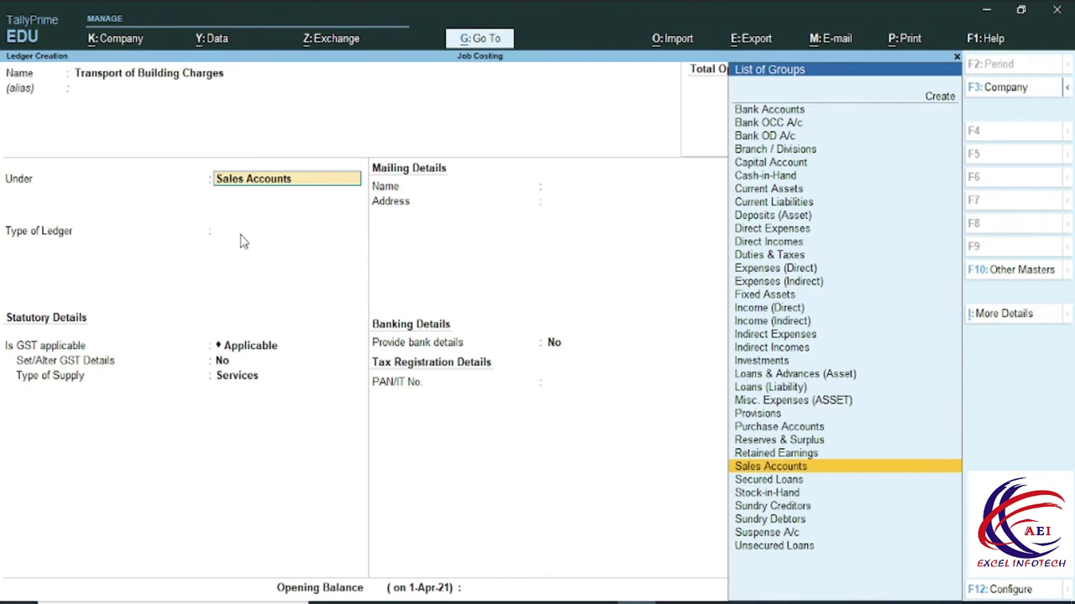
type("D")
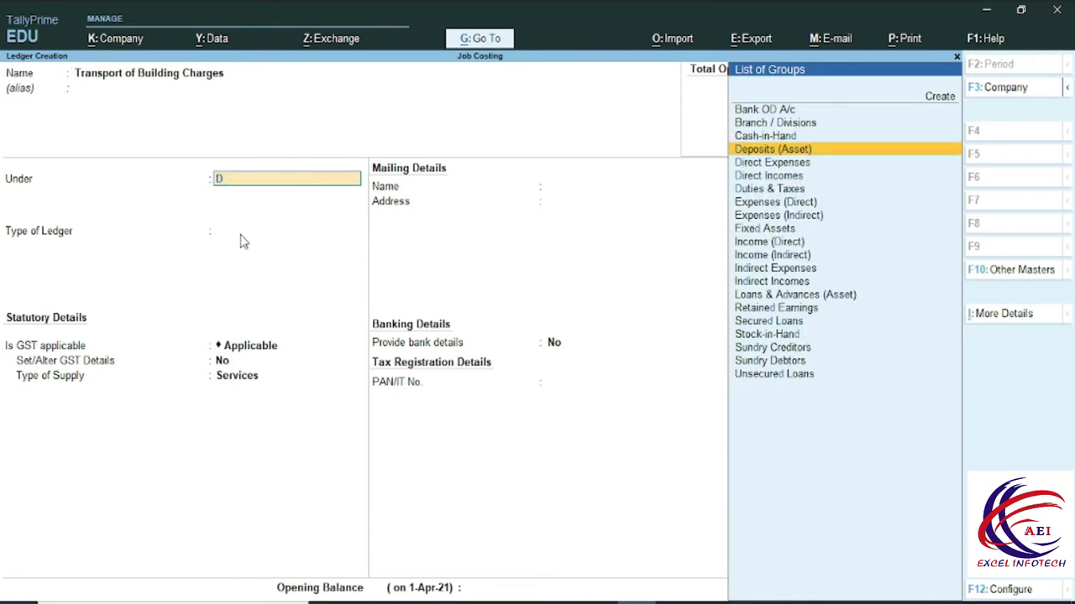
key("Down")
key("Down")
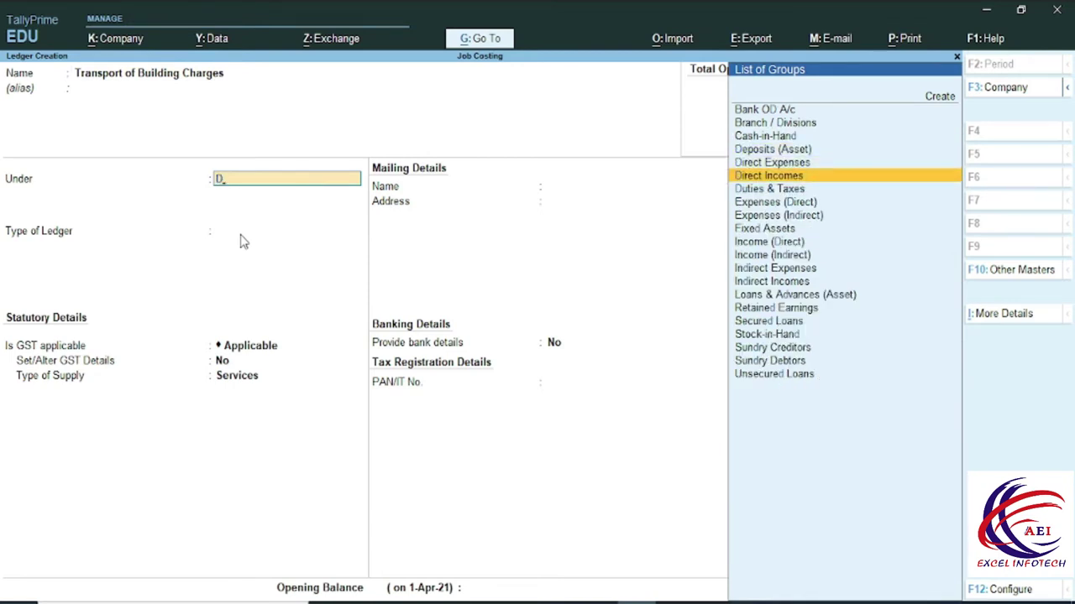
key("Up")
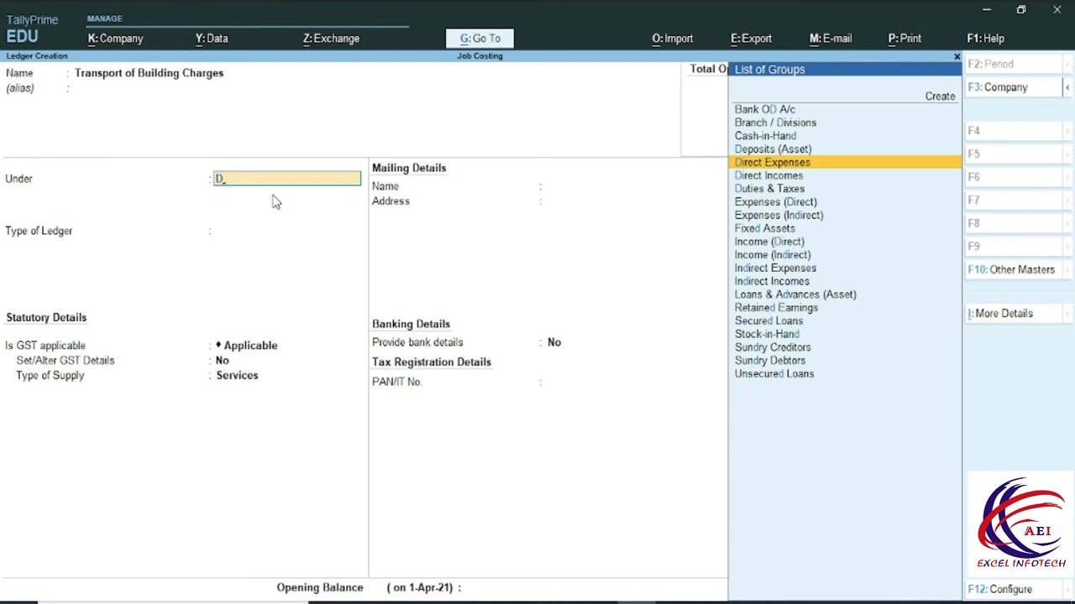
key("Return")
key("Return")
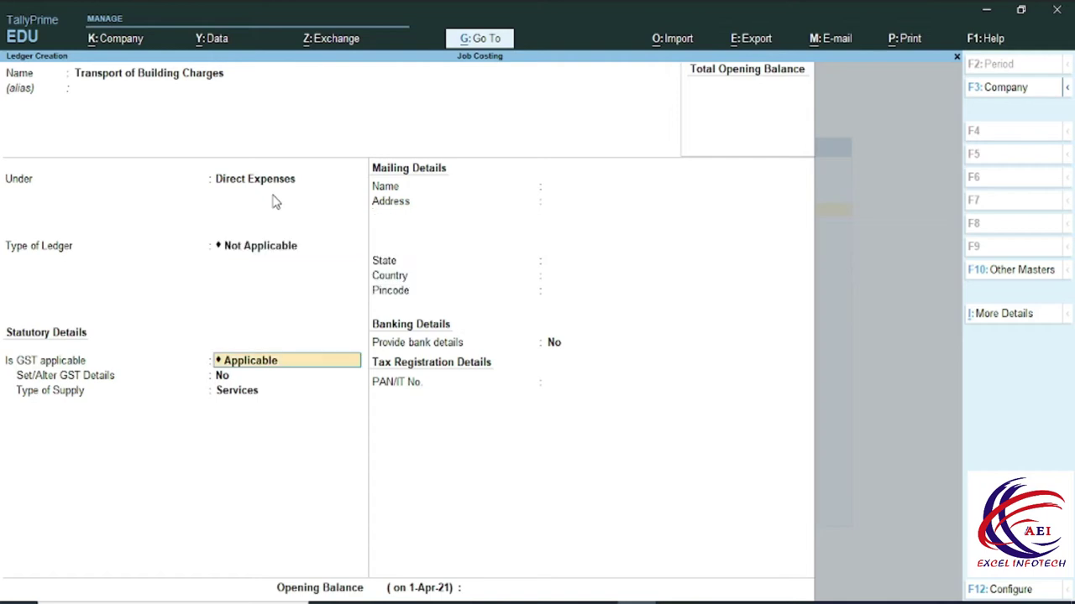
key("ctrl+a")
Copy Wages of Building Charges from the Word table and create that ledger under Direct Expenses, with ledger type Not Applicable.
key("alt+Tab")
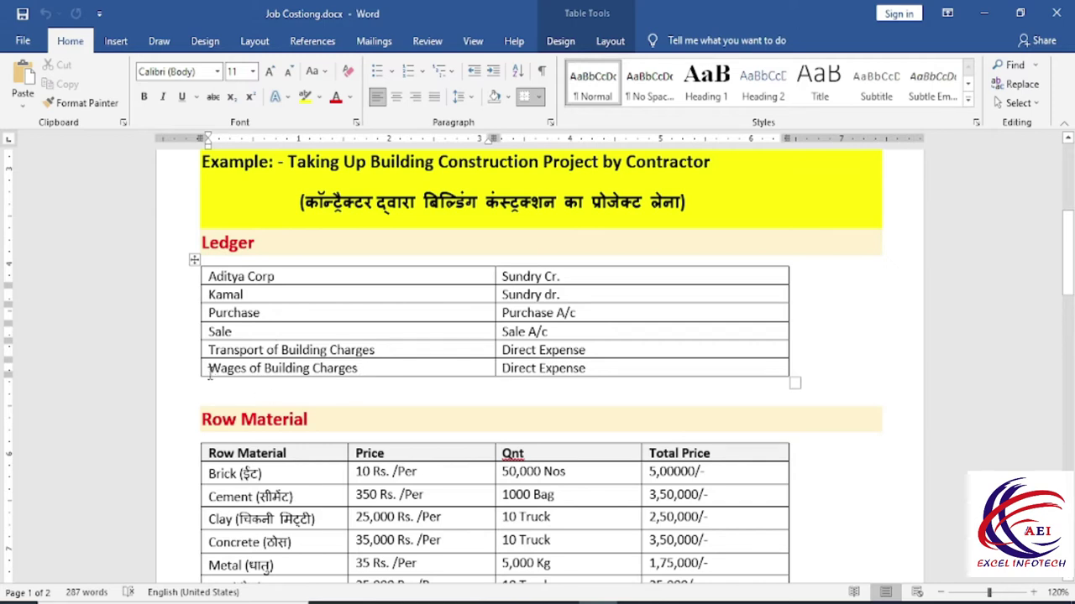
left_click_drag(363, 369, 234, 373)
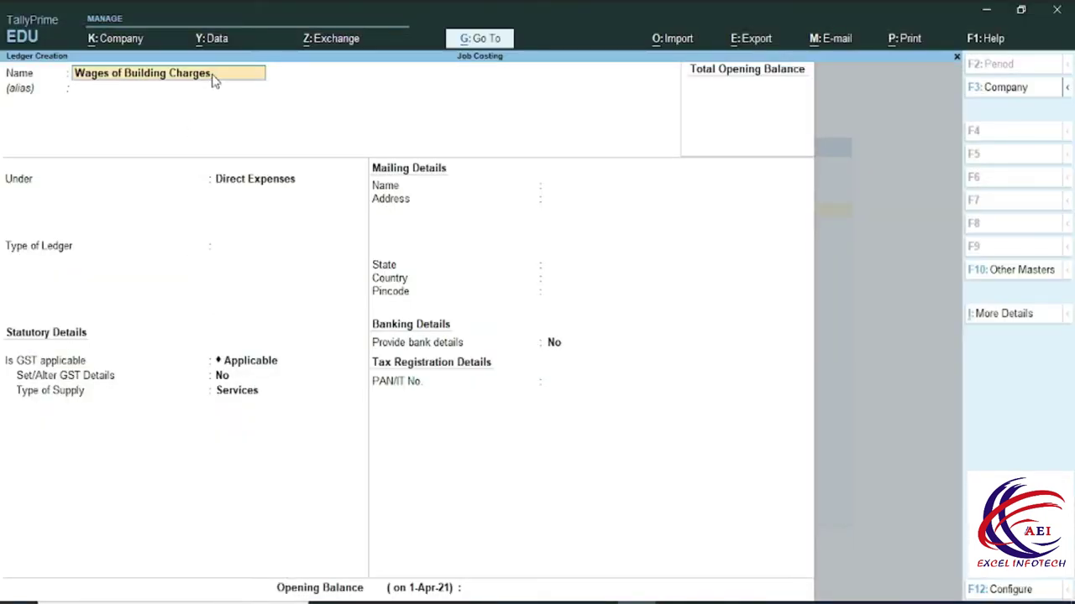
key("Return")
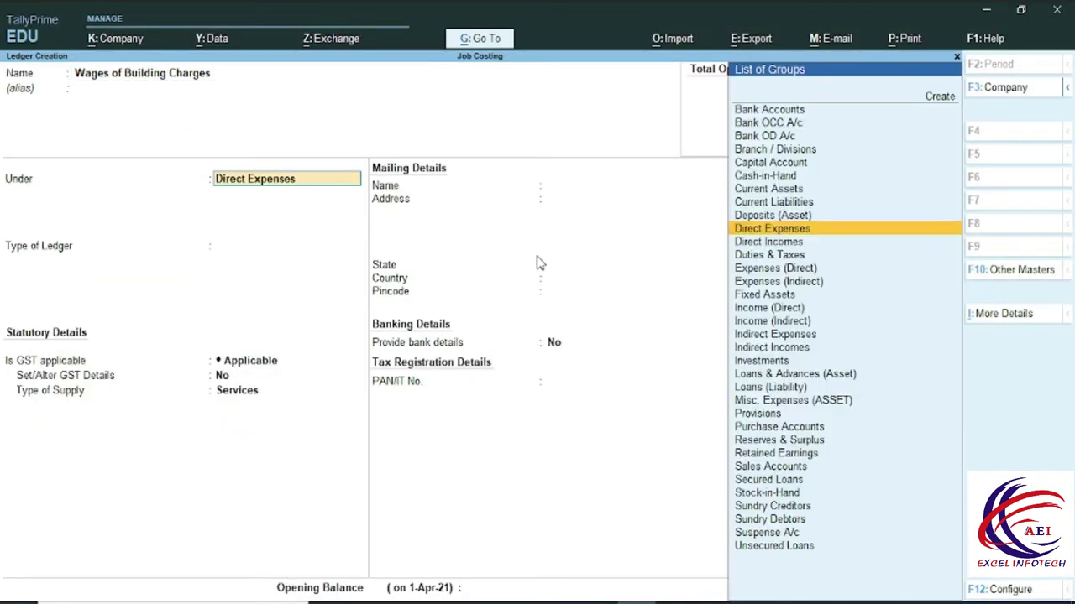
key("Return")
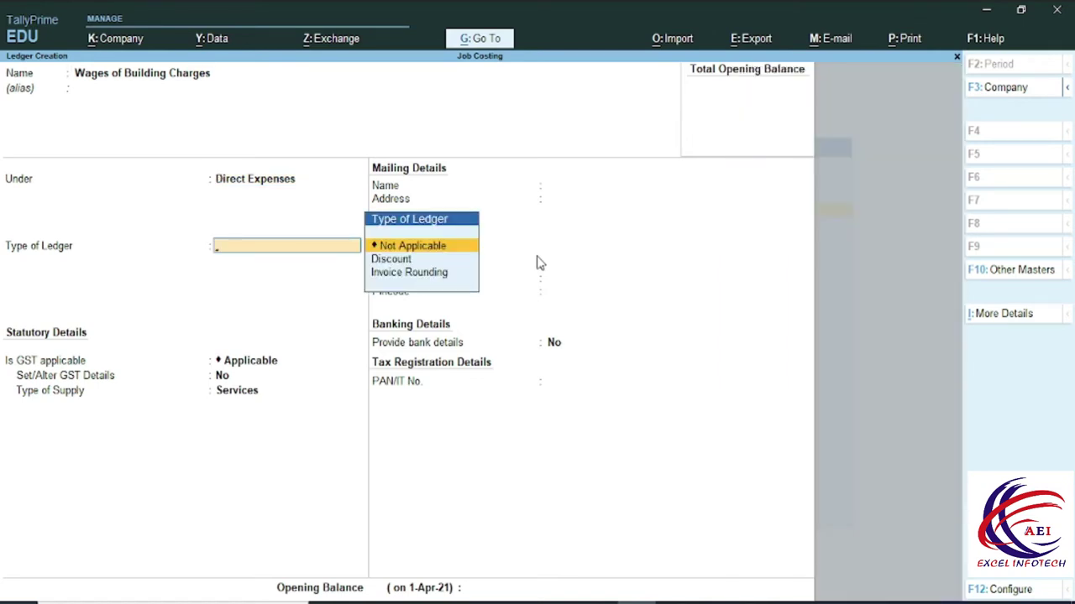
key("Return")
key("Return")
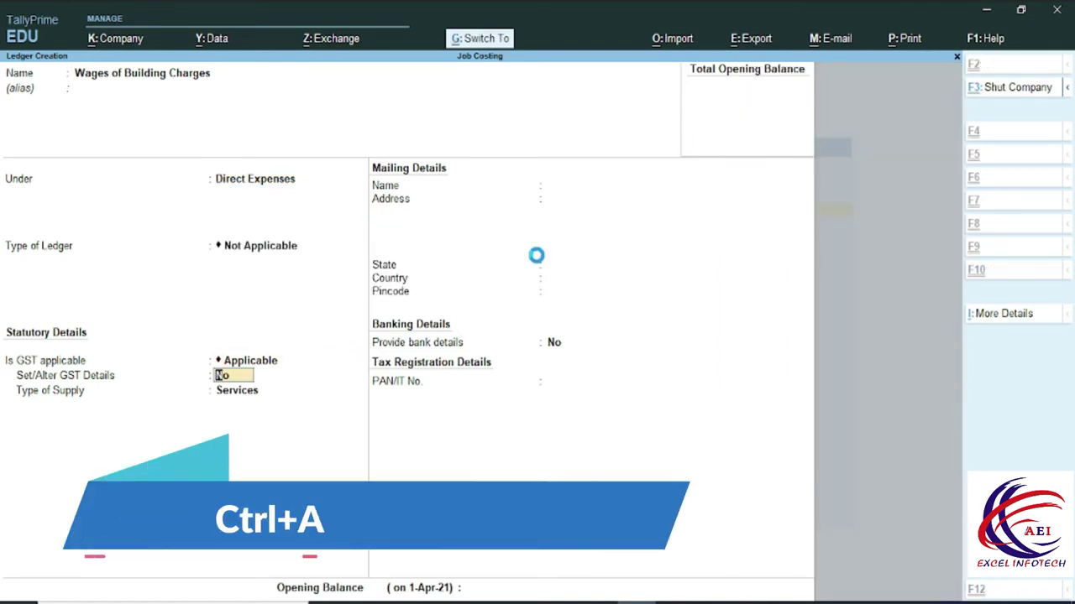
key("ctrl+a")
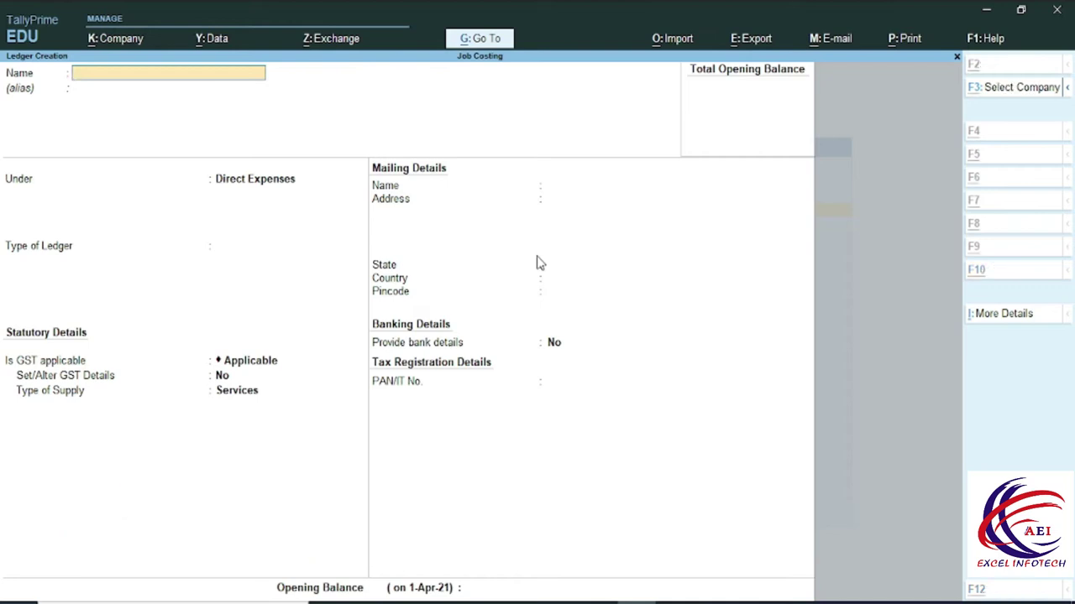
Switch to Word and copy the phrase Building Construction Project from the example heading above the Ledger table.
key("alt+Tab")
scroll(388, 400, "down", 2)
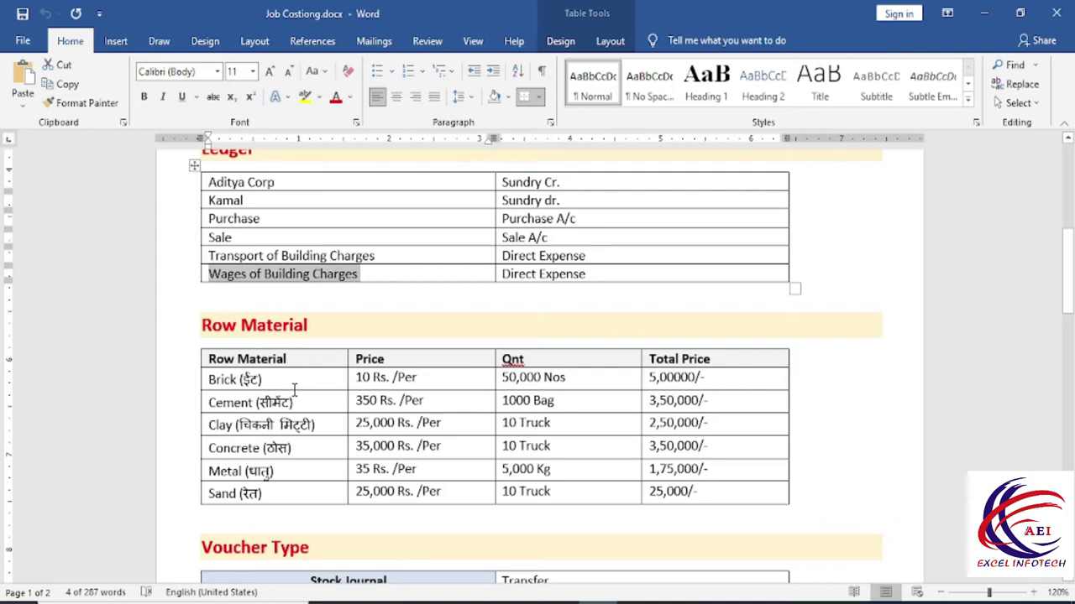
key("alt")
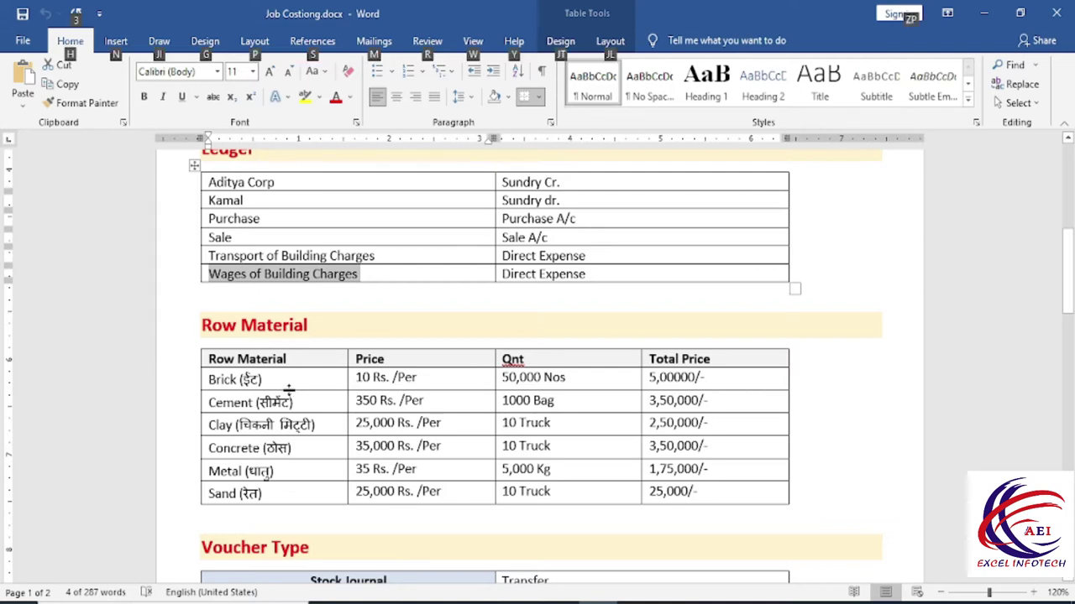
scroll(392, 342, "up", 5)
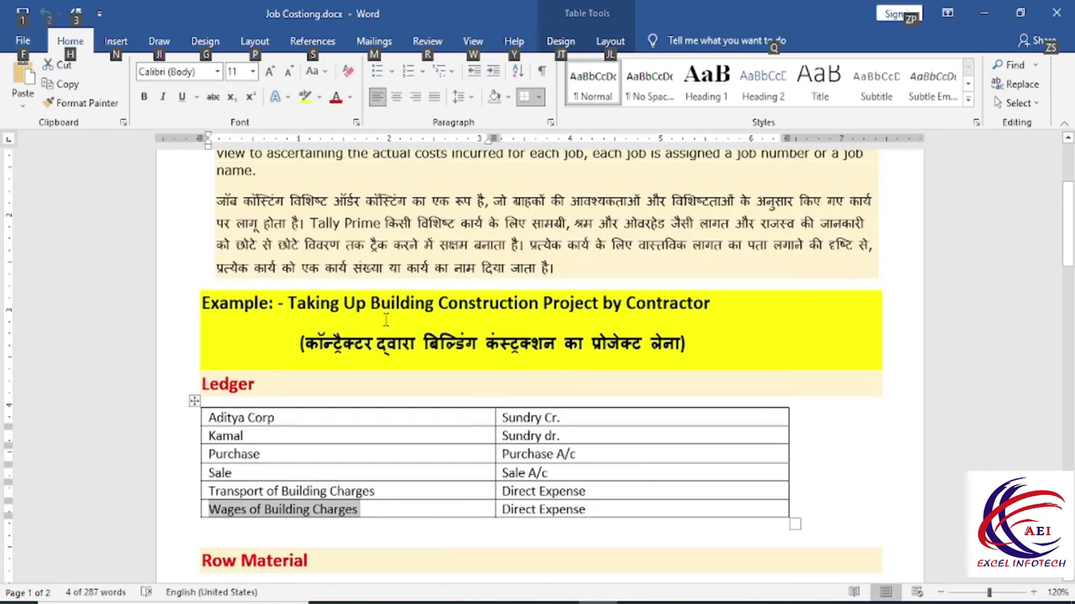
left_click_drag(370, 303, 541, 303)
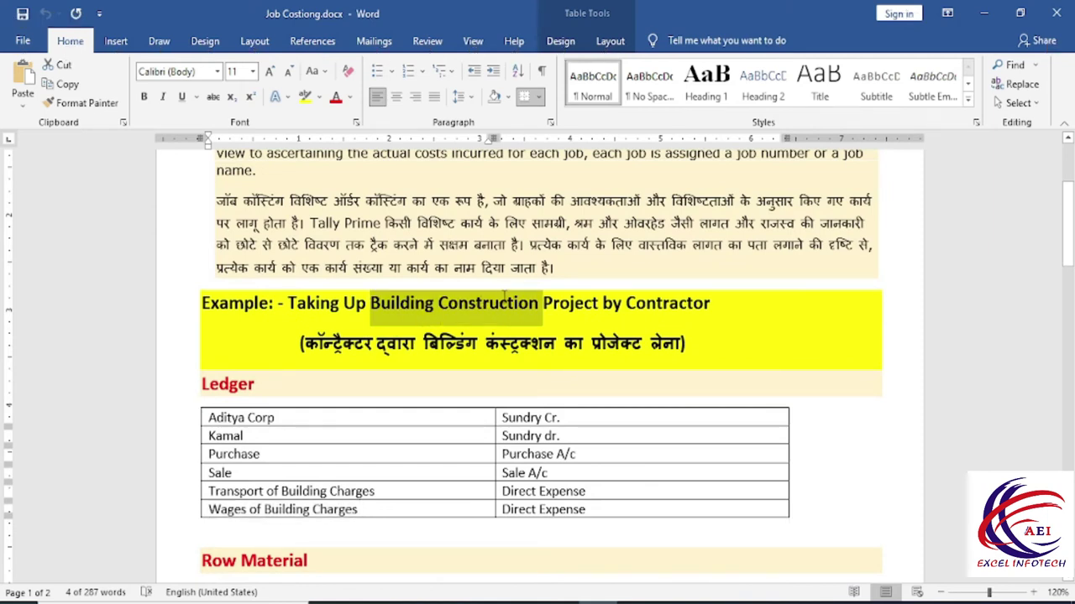
left_click(457, 315)
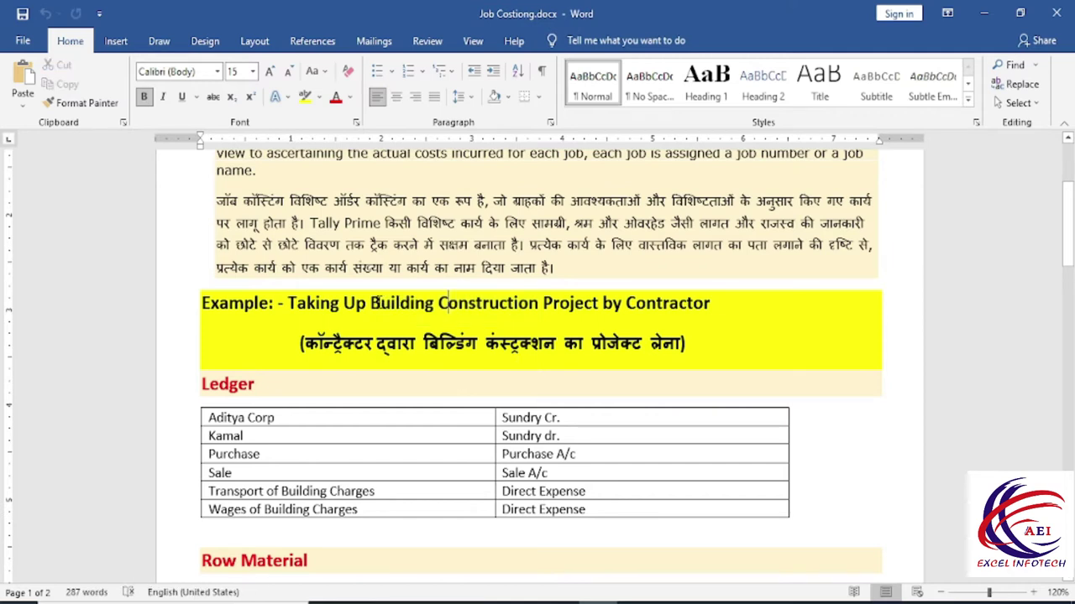
left_click_drag(370, 306, 564, 314)
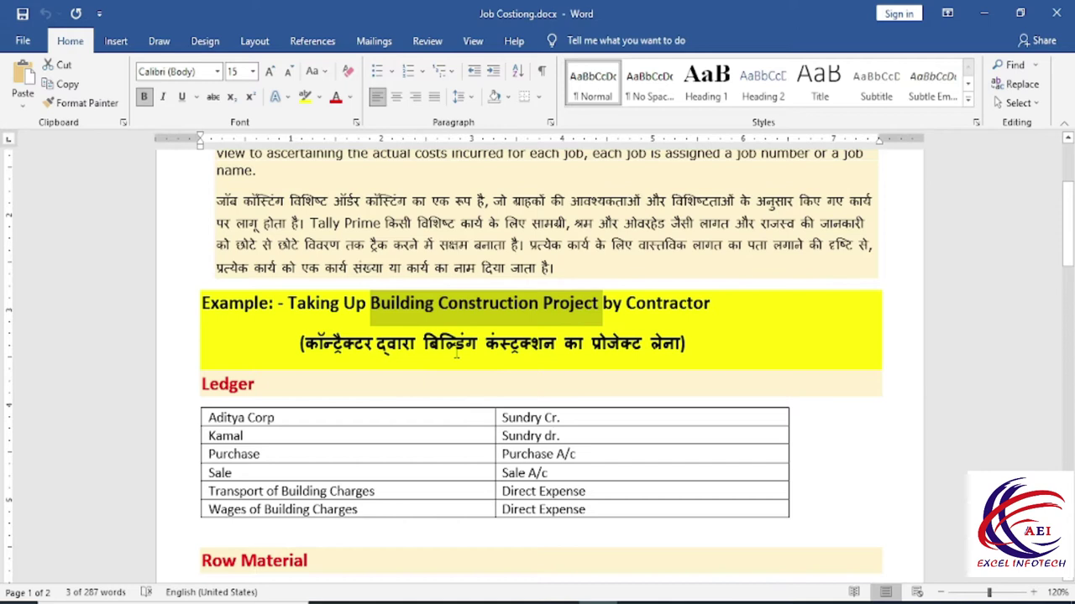
Switch back to TallyPrime and start a new cost centre named Building Construction Project under Primary.
key("alt+Tab")
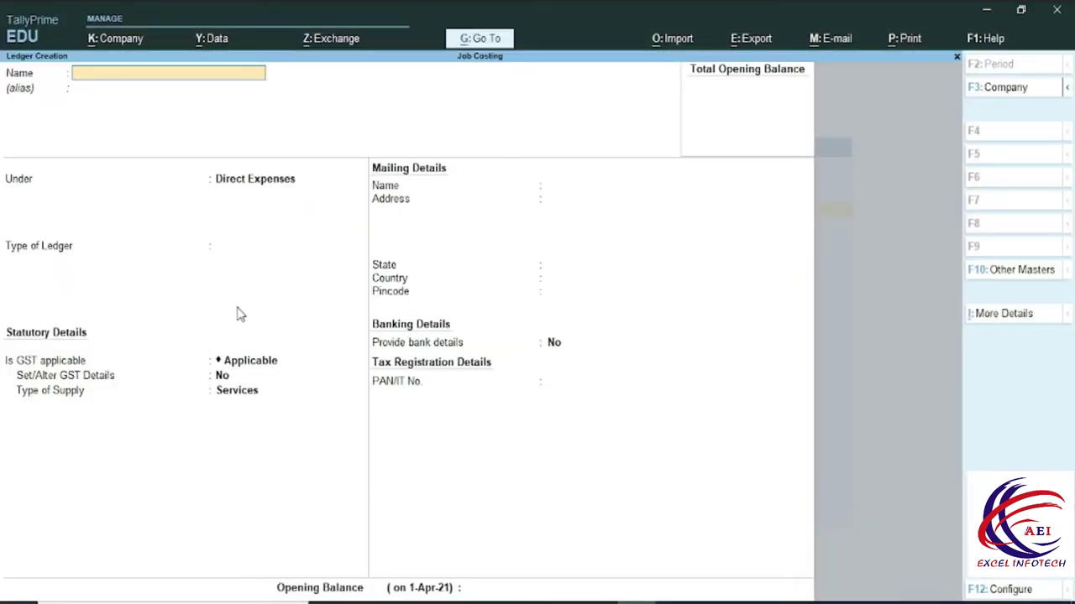
key("Escape")
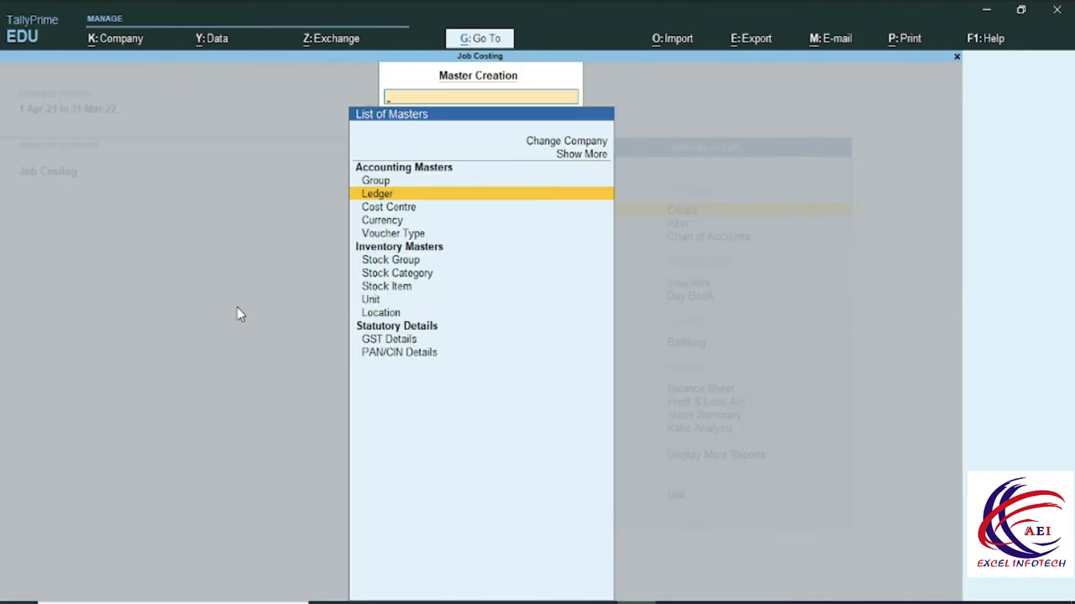
left_click(461, 215)
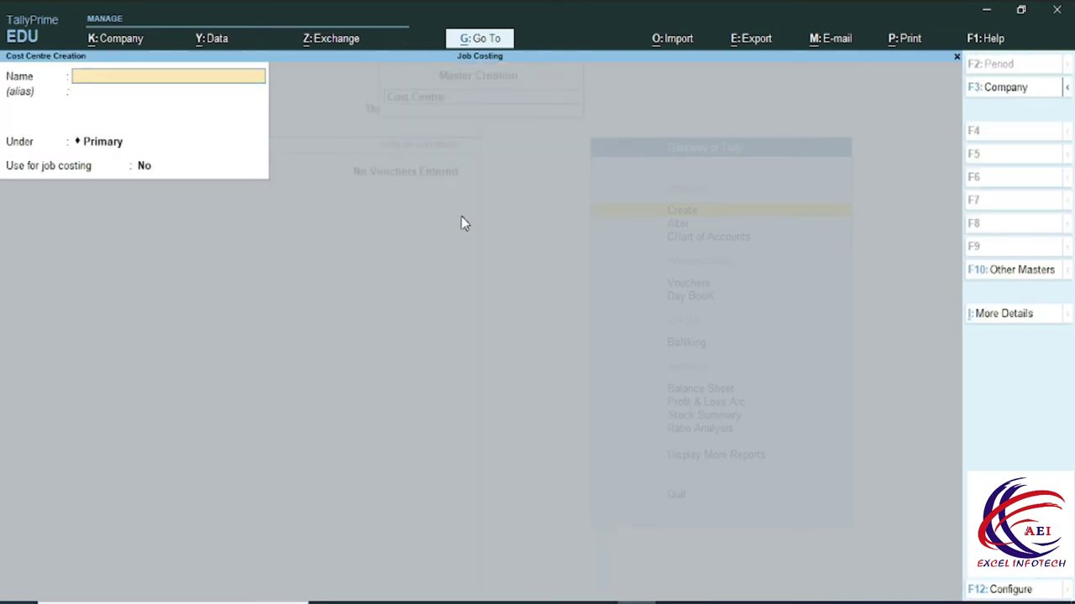
type("Building Construction Project")
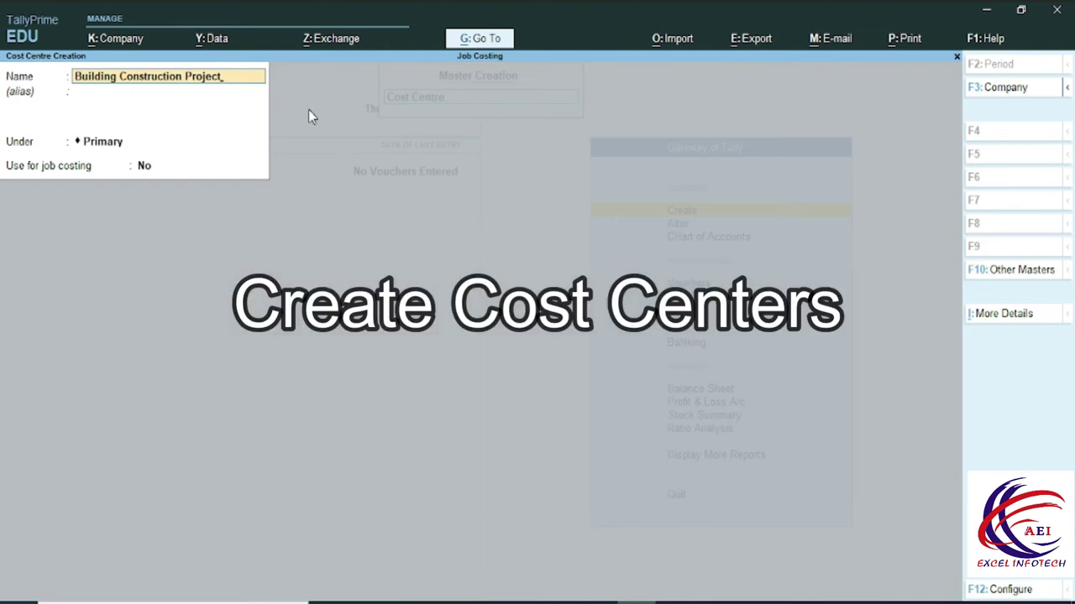
key("Return")
key("Return")
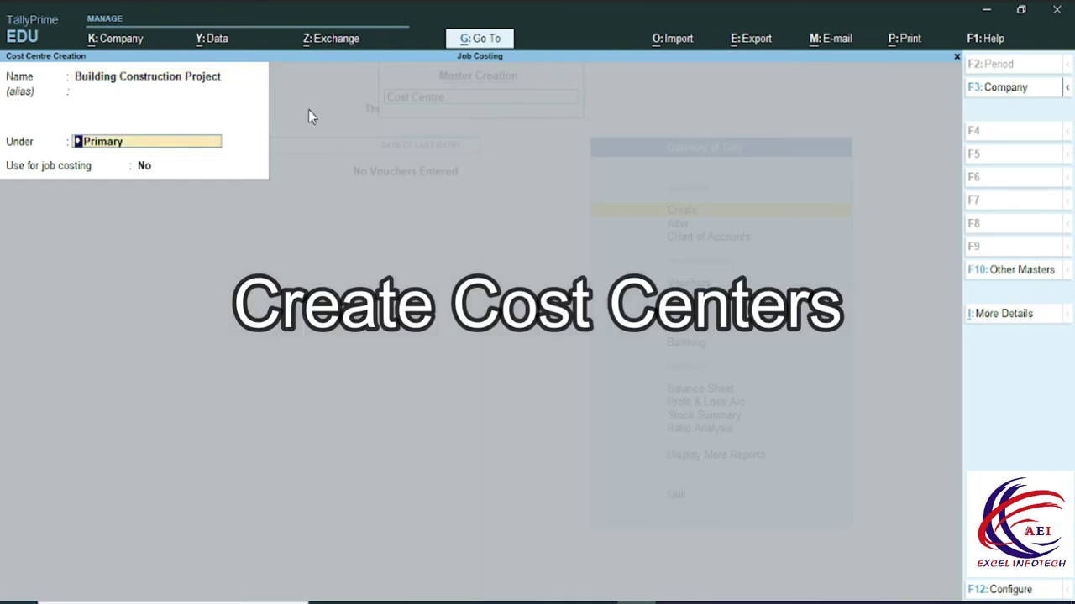
key("Return")
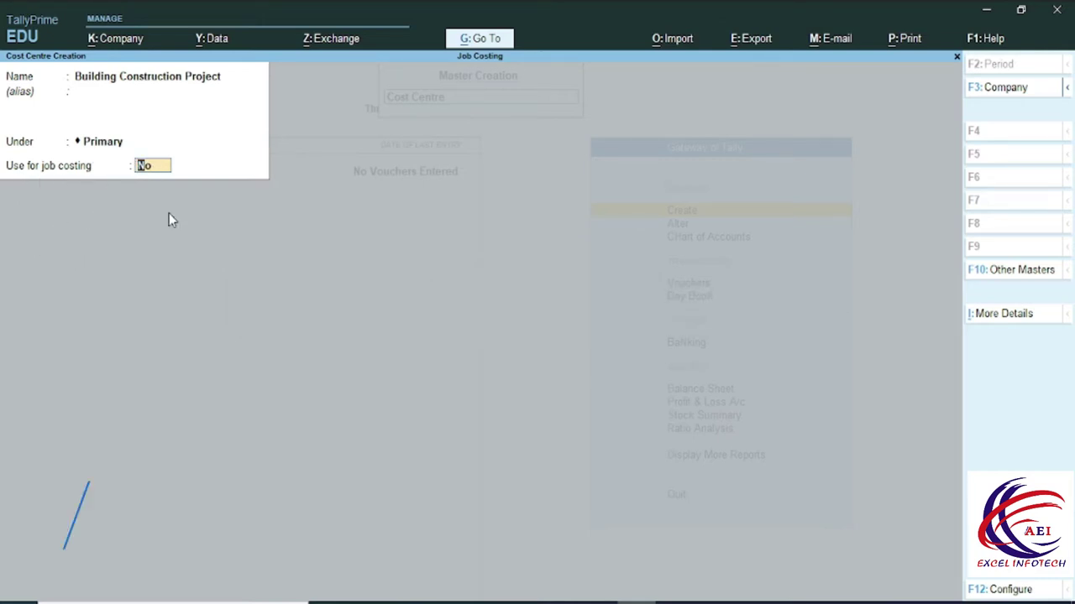
Keep Set Job Costing for Cost Centres at Yes in the configuration, and save the cost centre with Use for job costing set to Yes.
key("F12")
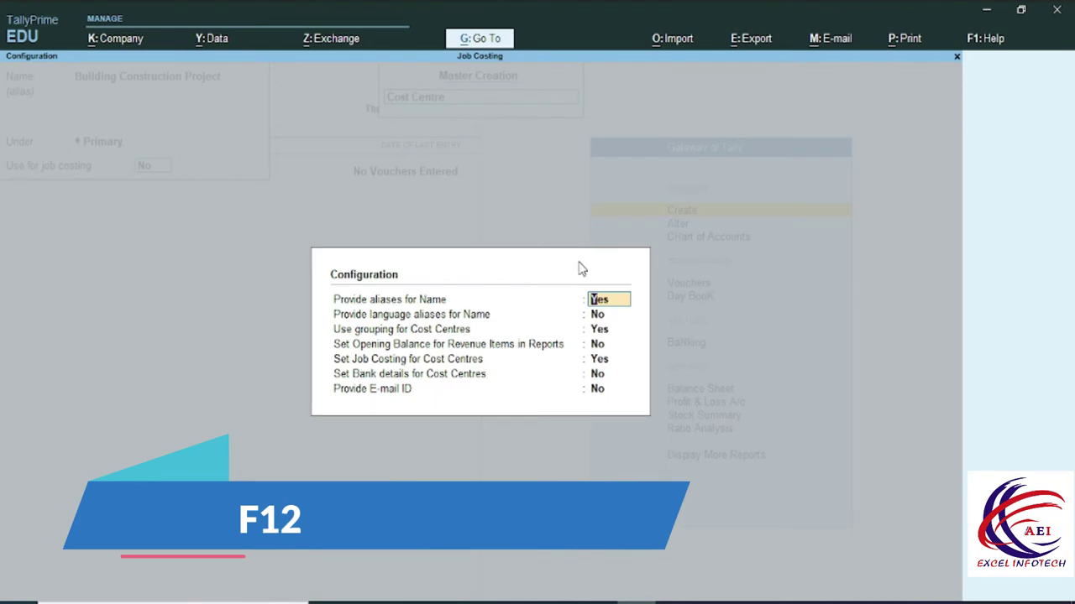
left_click(600, 360)
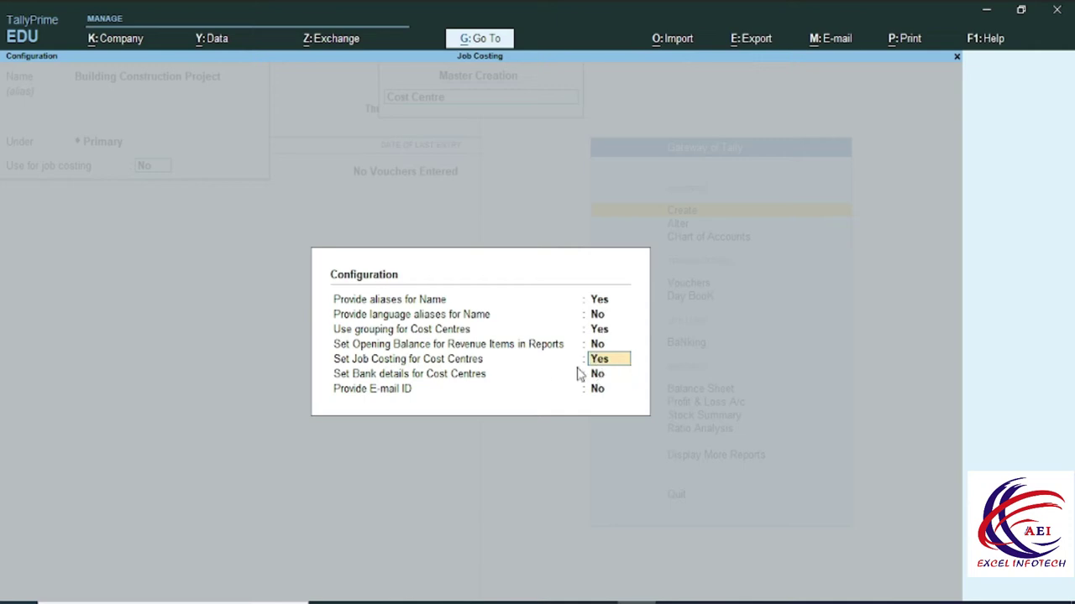
key("ctrl+a")
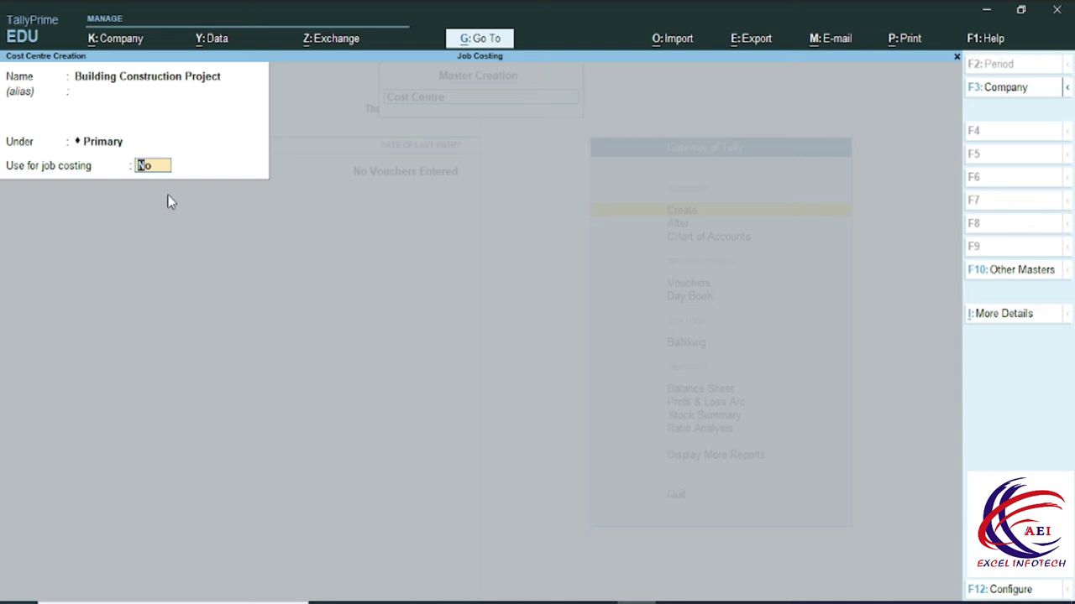
key("Return")
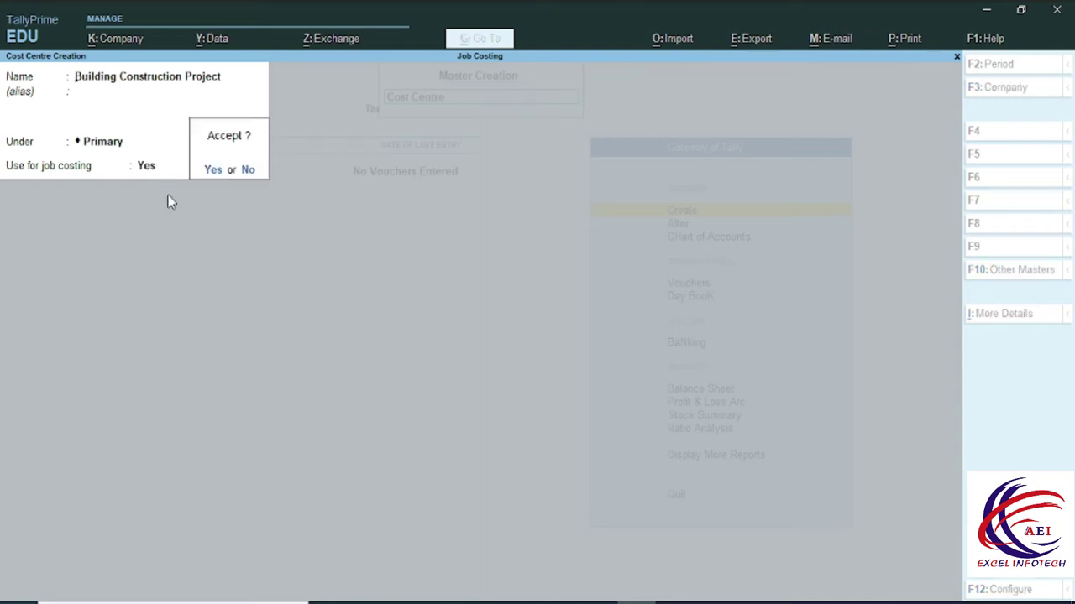
key("y")
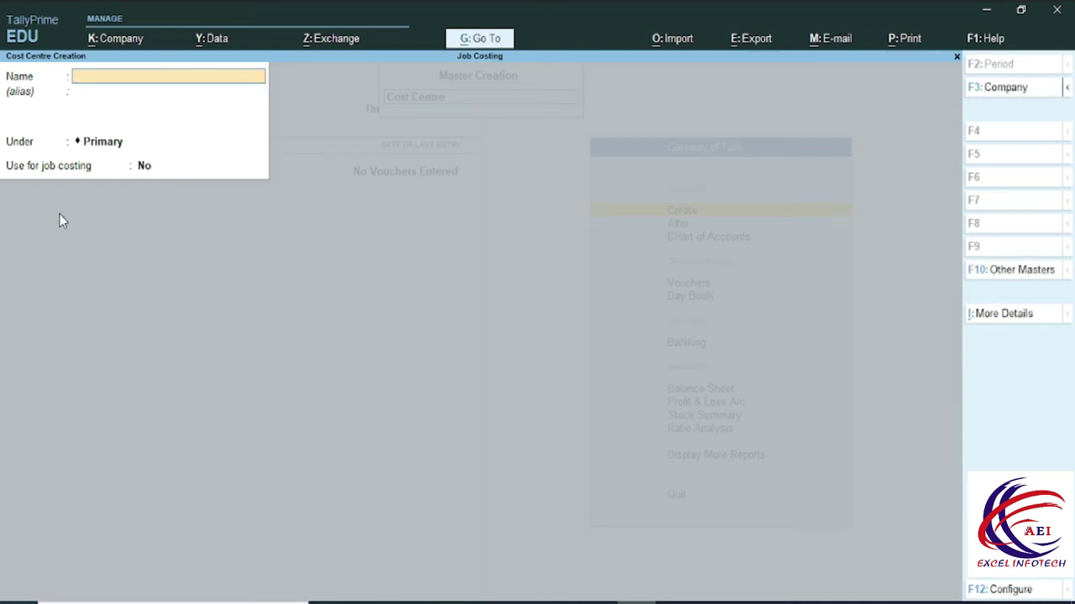
key("Escape")
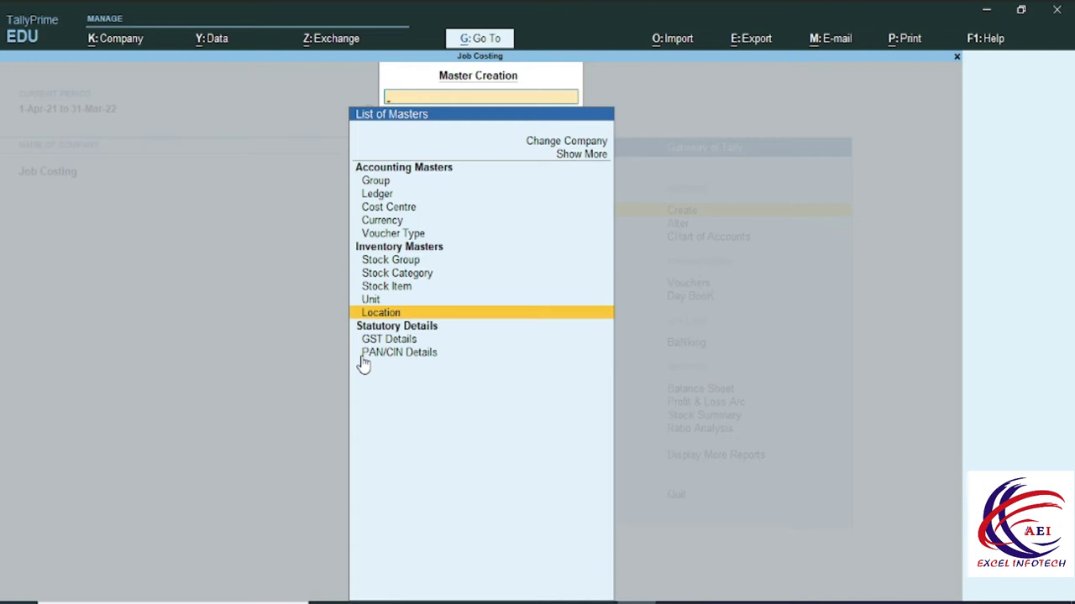
Start a new location named Sant Nagar under Primary, leaving the address empty and allowing storage of materials.
left_click(391, 314)
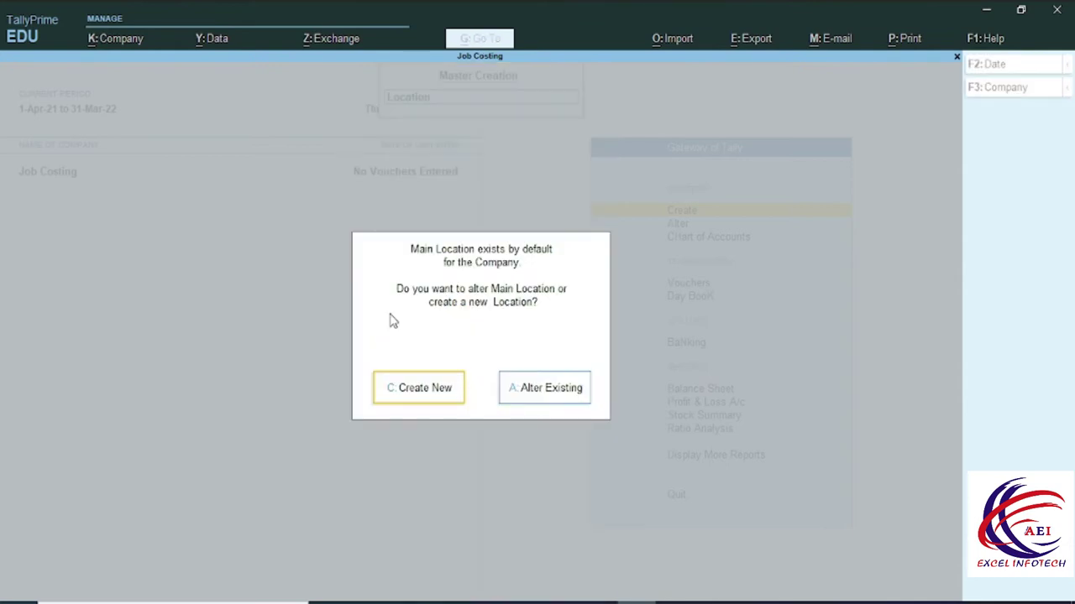
left_click(422, 391)
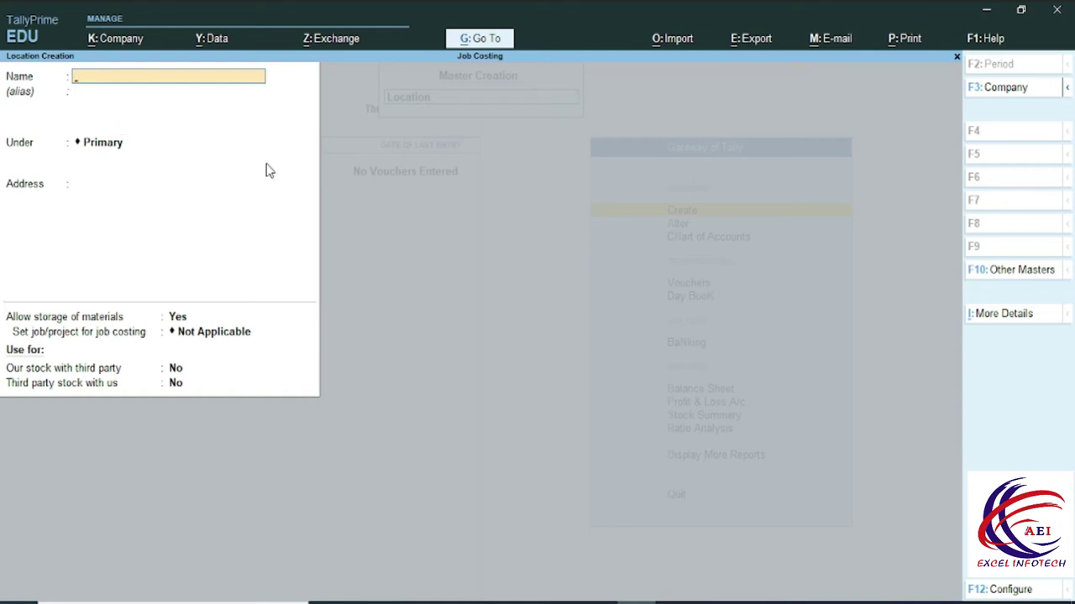
type("Sant Nagar")
key("Return")
key("Return")
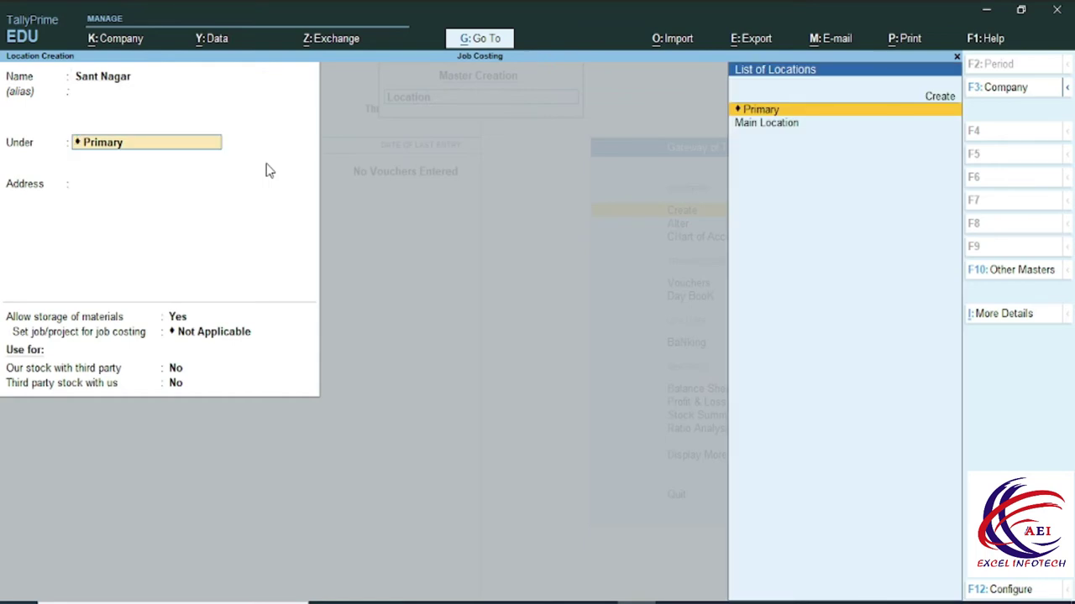
key("Return")
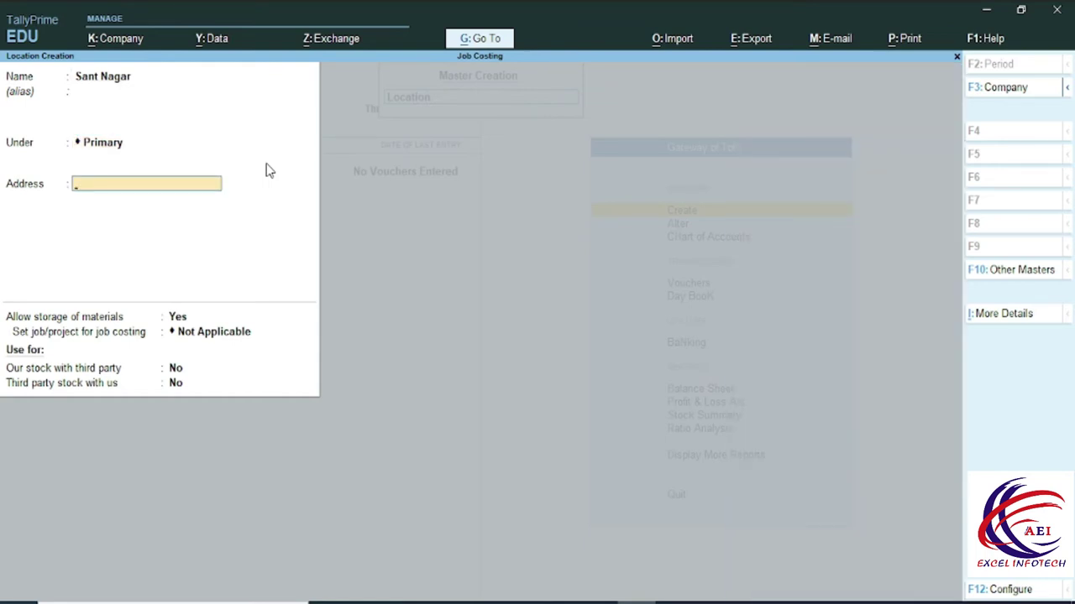
key("Return")
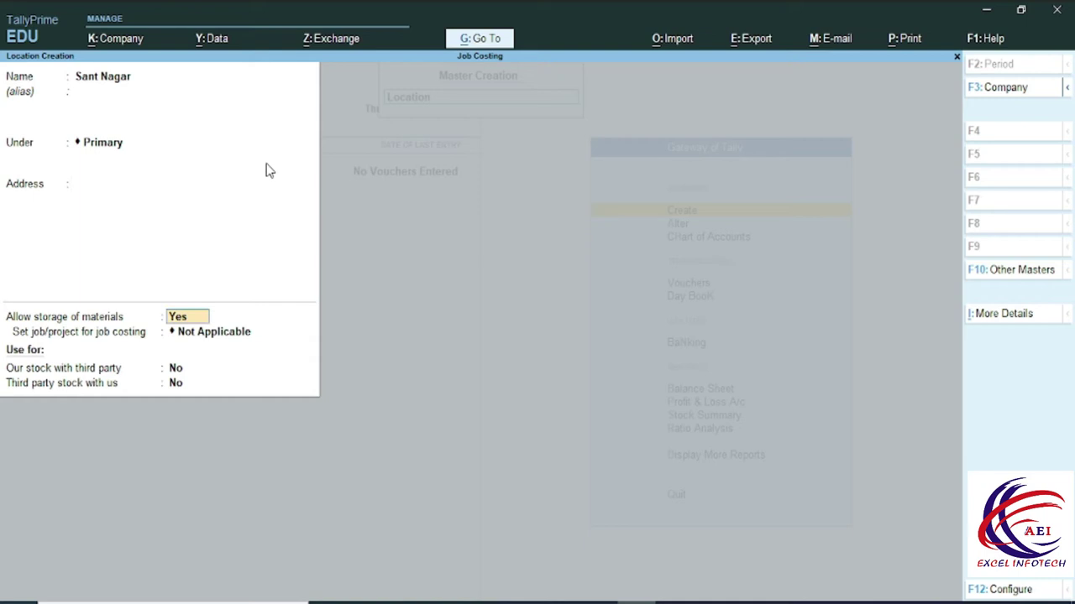
key("Return")
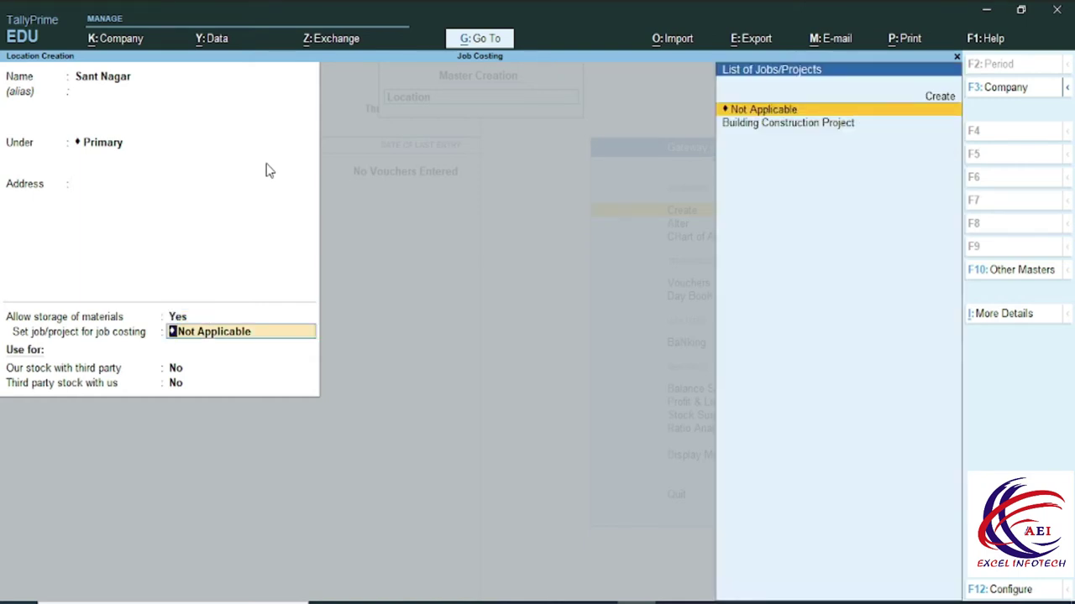
Set the location's job/project for job costing to Building Construction Project and save the location.
key("Down")
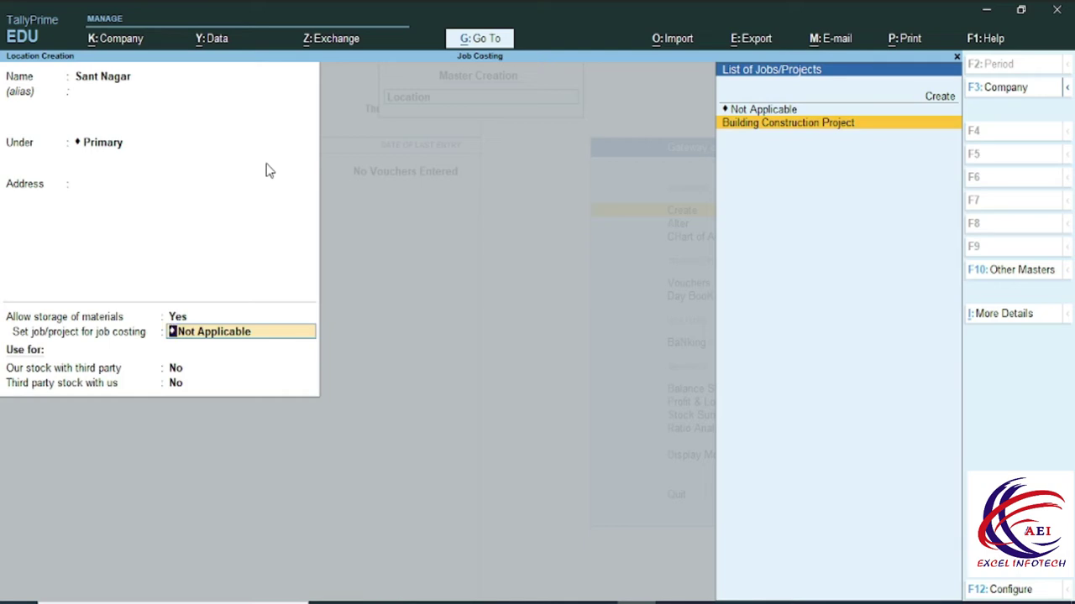
key("Return")
key("Return")
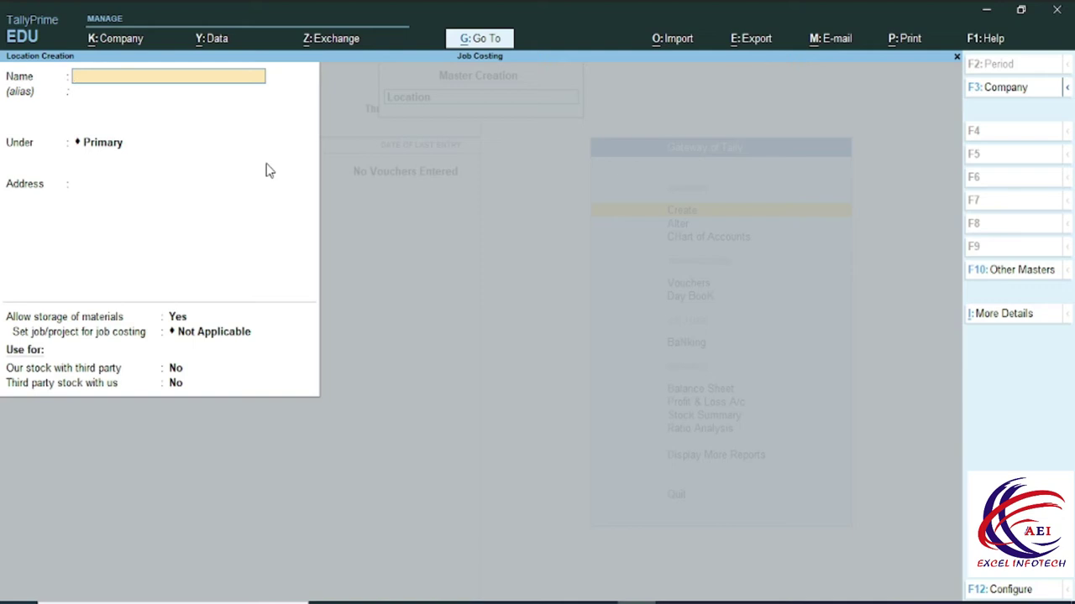
key("Escape")
Create a stock group named Row Matrial under Primary, keeping the default quantity and GST settings, and save it.
key("Return")
key("Up")
key("Up")
key("Up")
key("Up")
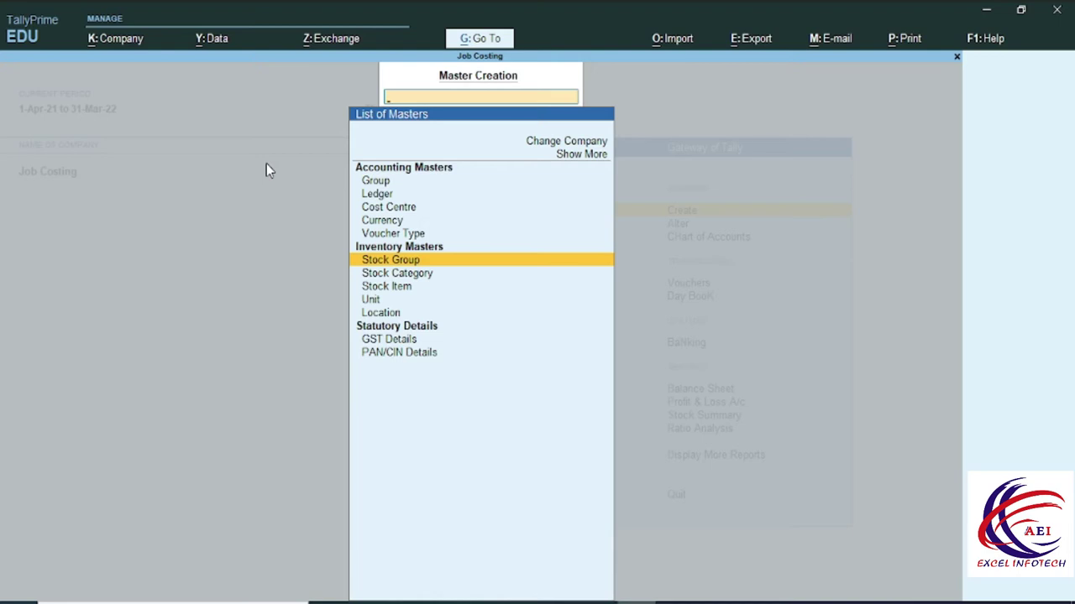
left_click(416, 262)
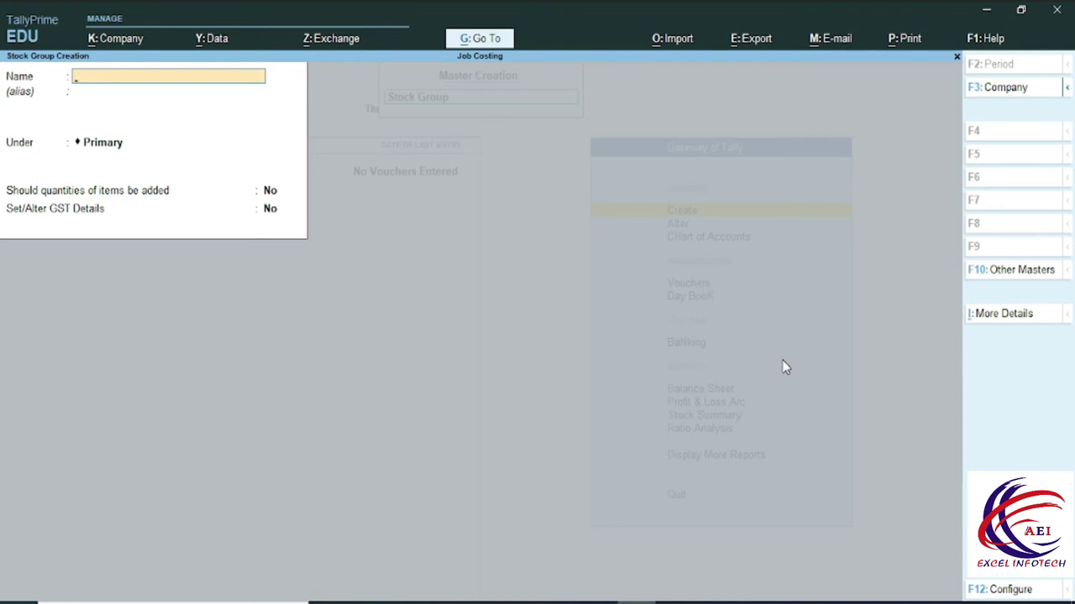
type("Row Matrial")
key("Return")
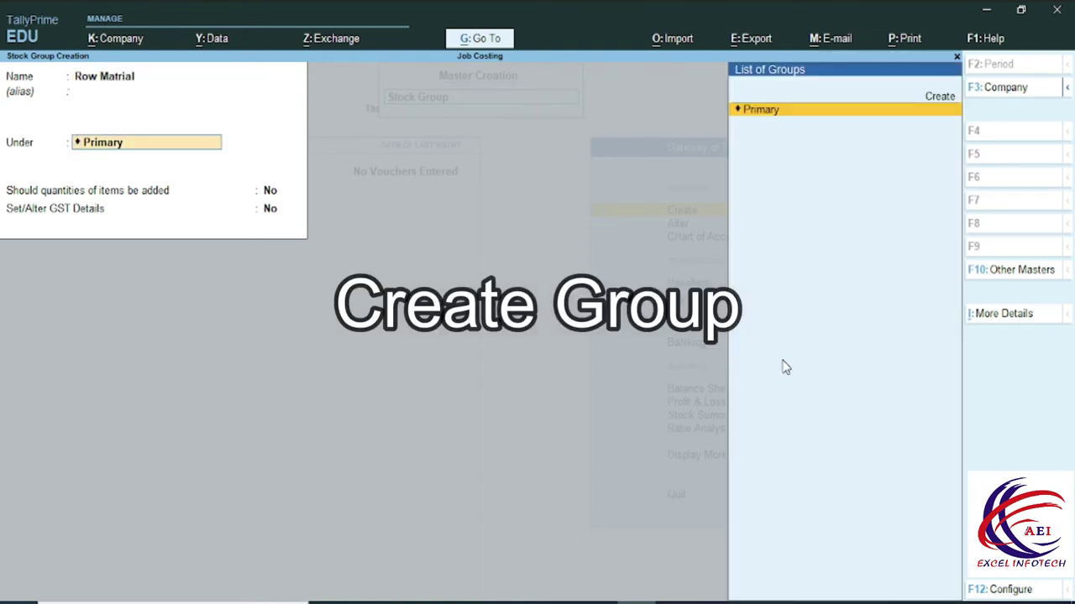
key("Return")
key("Return")
key("Return")
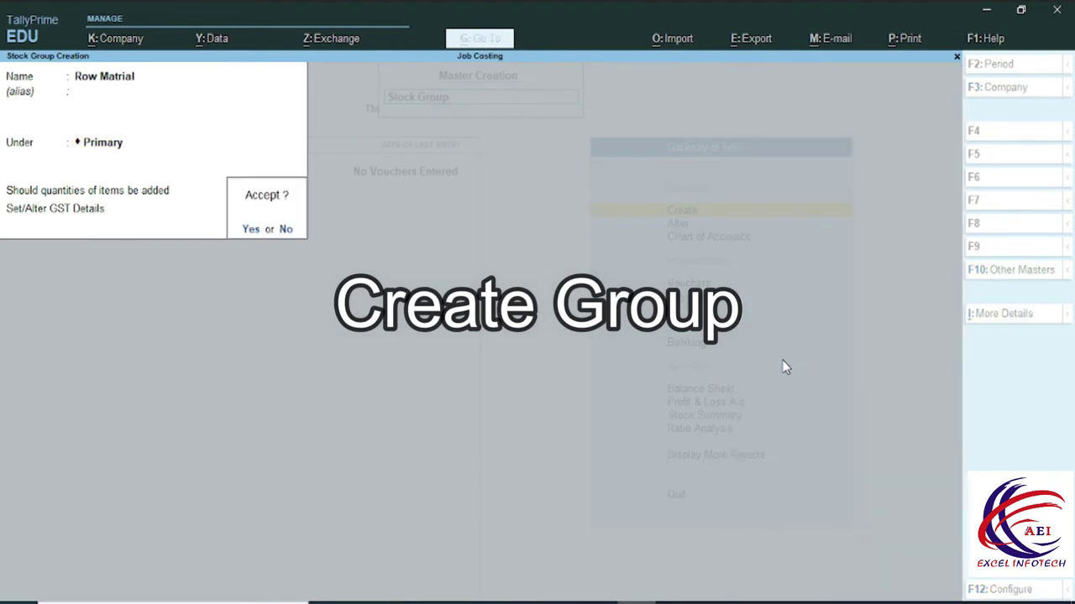
key("Return")
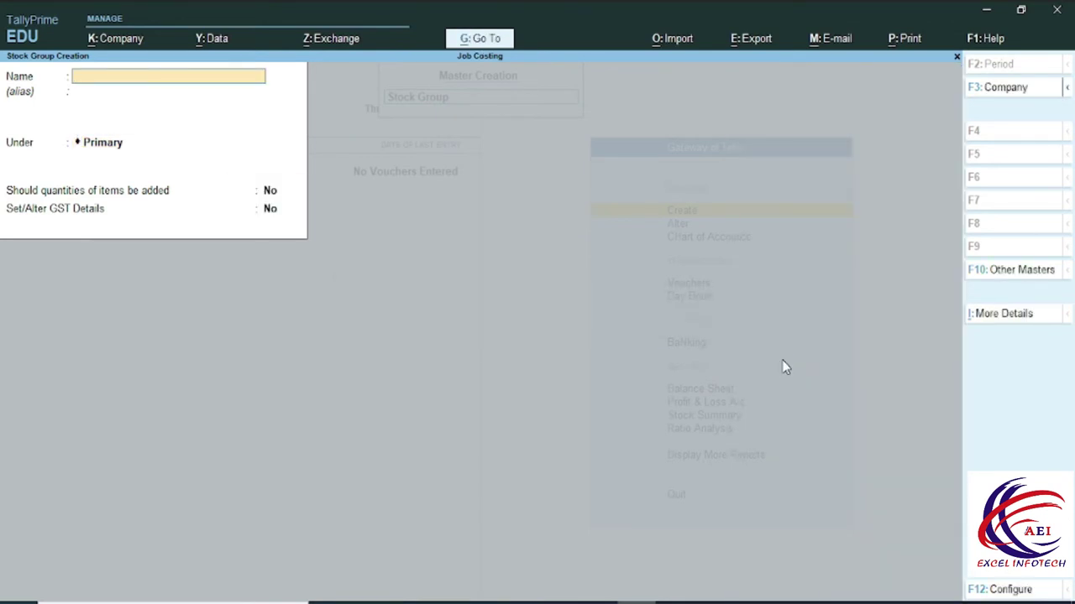
key("Escape")
Leave stock group creation and open the creation form for a new unit.
key("Return")
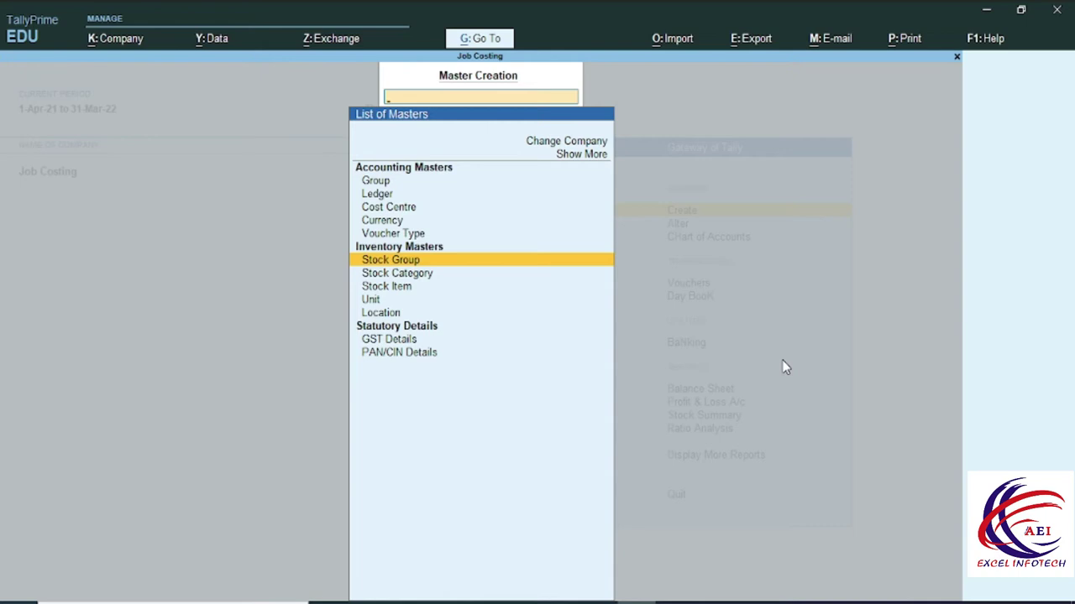
key("Down")
key("Down")
key("Down")
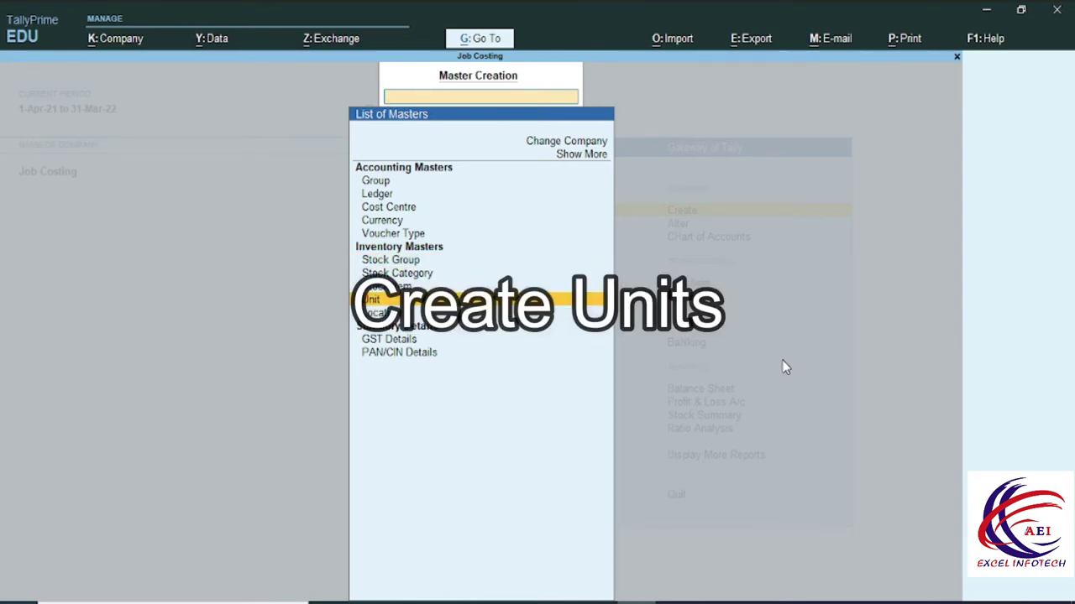
key("Return")
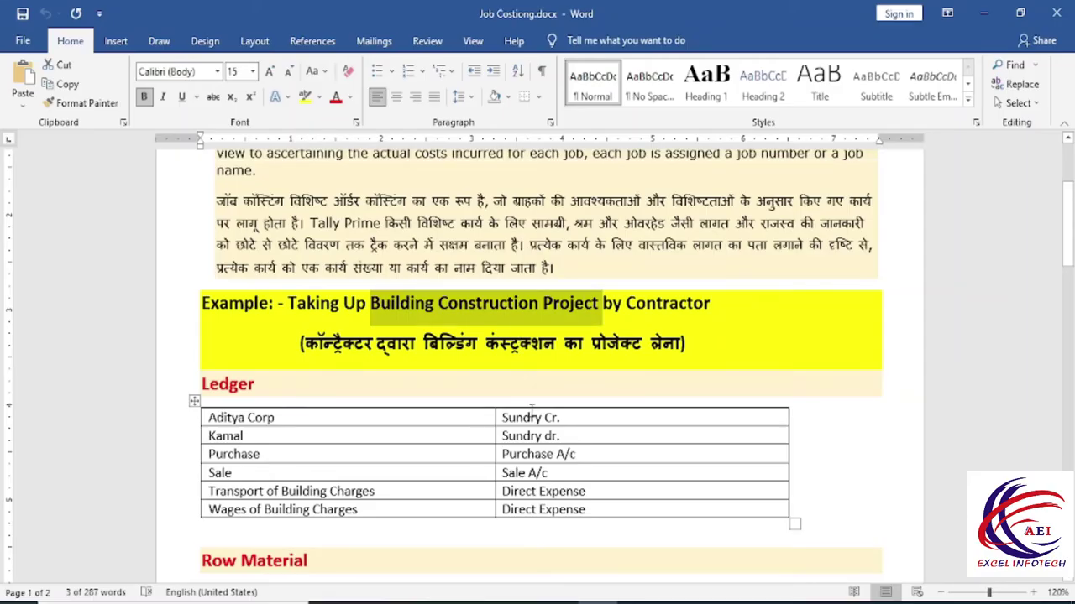
In the Word document Job Costiong.docx, change the Metal row's quantity unit to Kgs in the Row Material table, and return to TallyPrime.
scroll(531, 409, "down", 6)
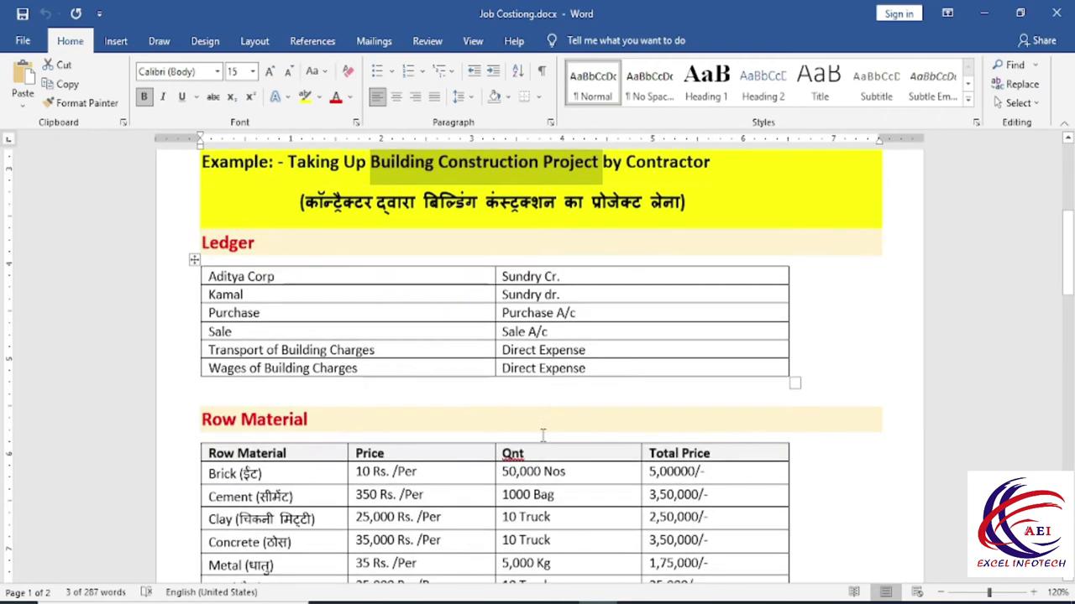
double_click(554, 333)
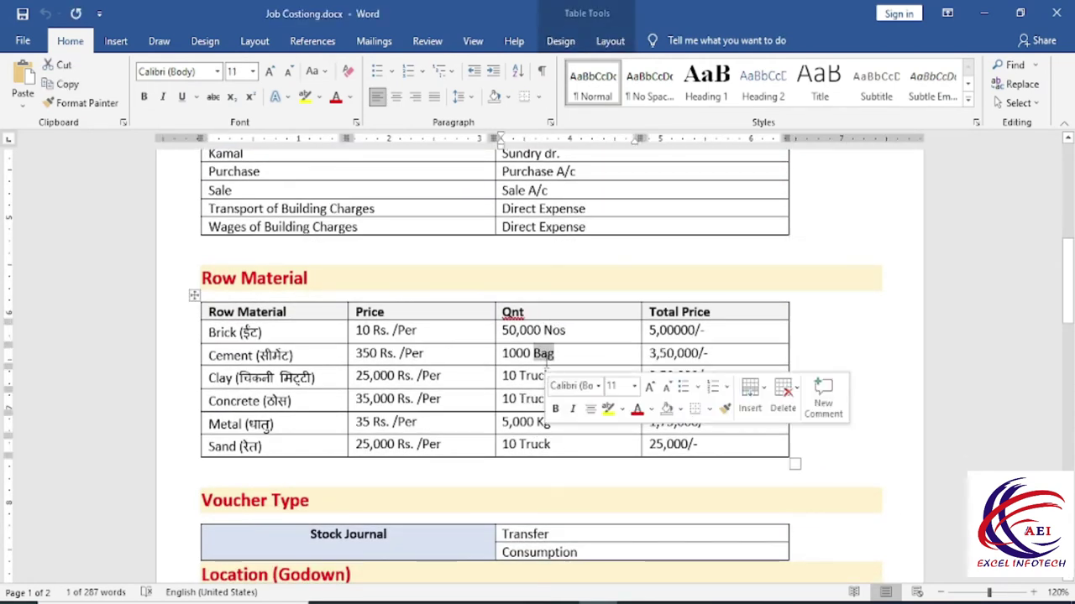
left_click(539, 422)
left_click(560, 425)
type("s")
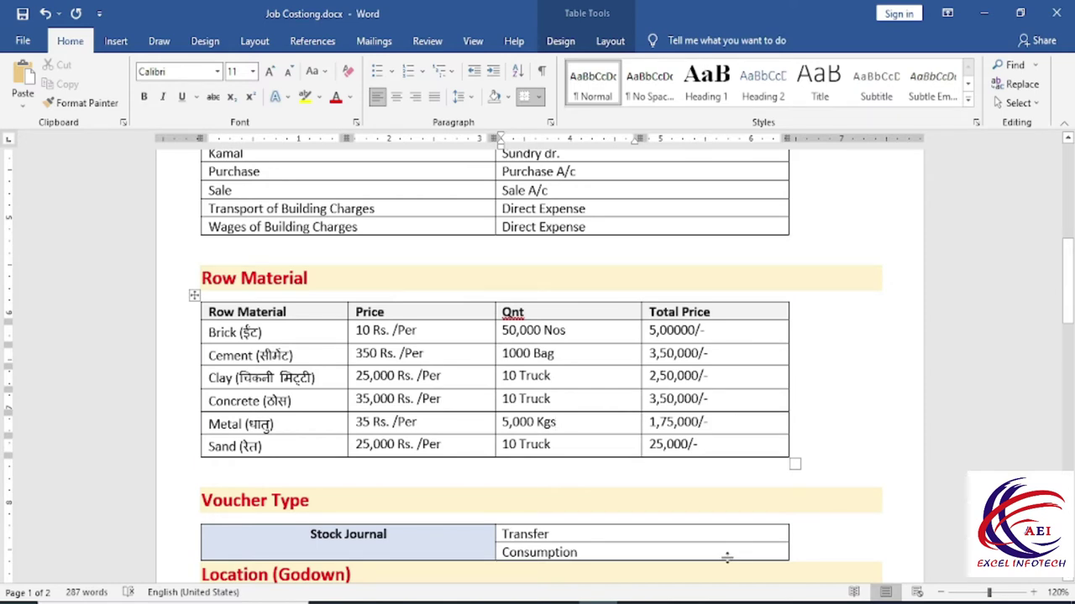
key("alt+Tab")
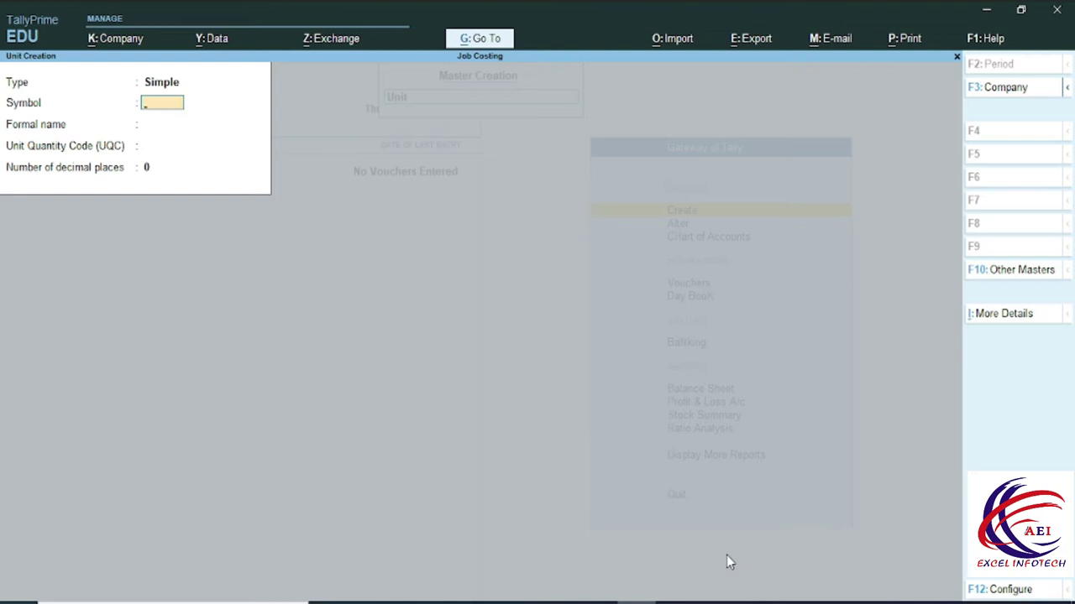
Create a simple unit with symbol Kgs., formal name KeloGrams, UQC KGS-KILOGRAMS and 0 decimal places.
type("Kgs.")
key("Return")
type("KeloGrams")
key("Return")
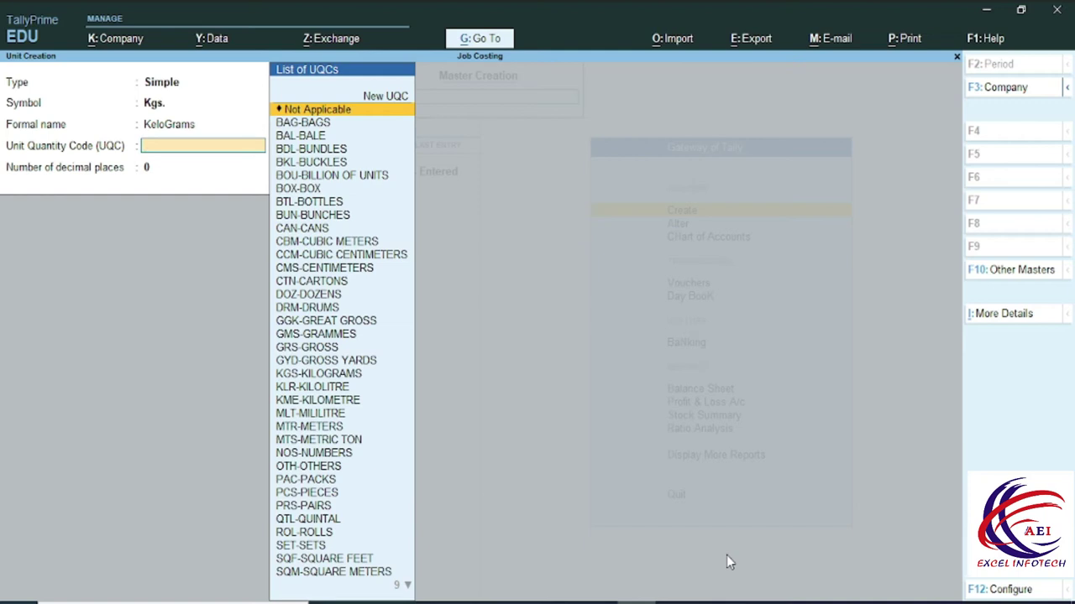
type("k")
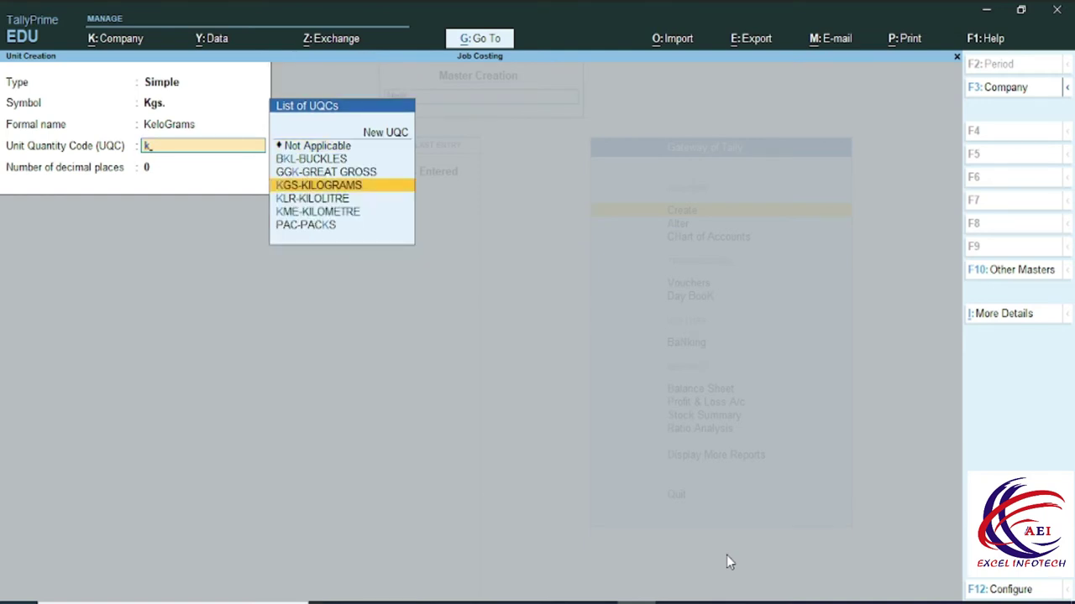
key("Return")
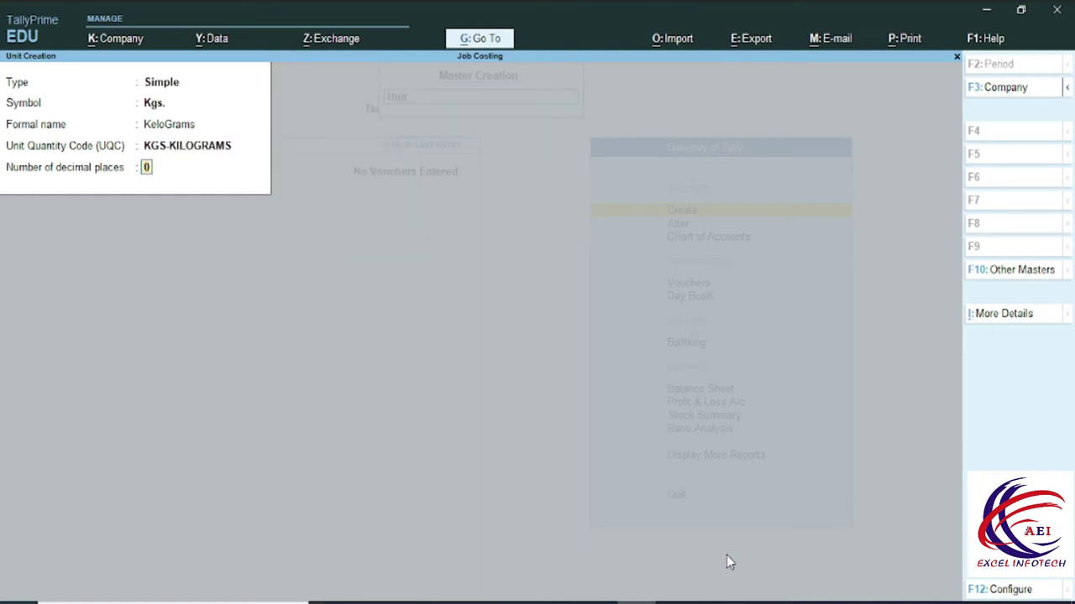
key("ctrl")
key("ctrl+a")
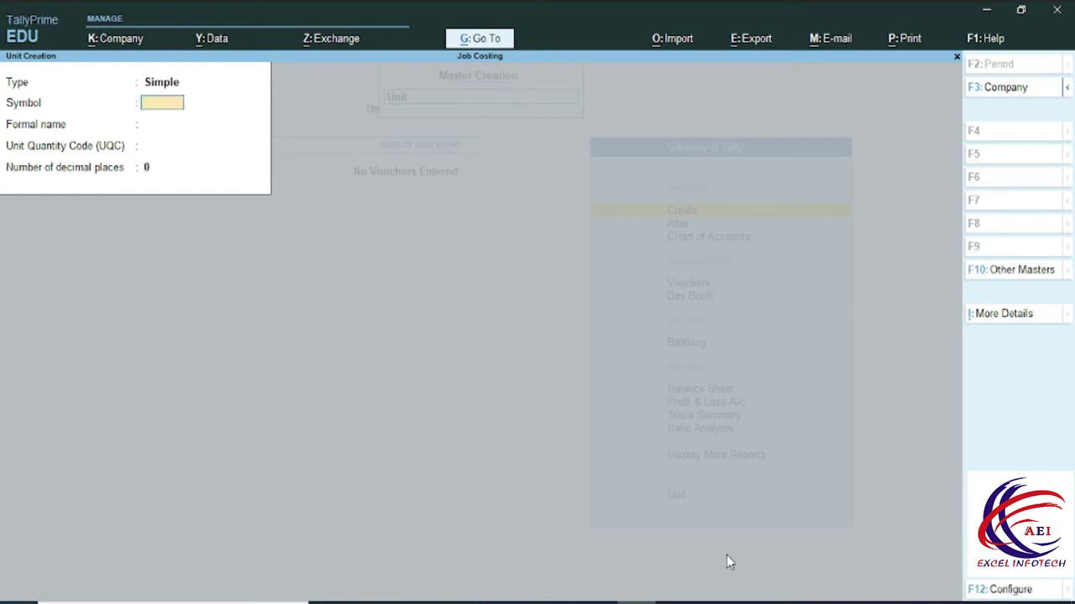
Create a simple unit with symbol Bag, formal name Bags, UQC BAG-BAGS and 0 decimal places.
type("Bag")
key("Return")
type("Bags")
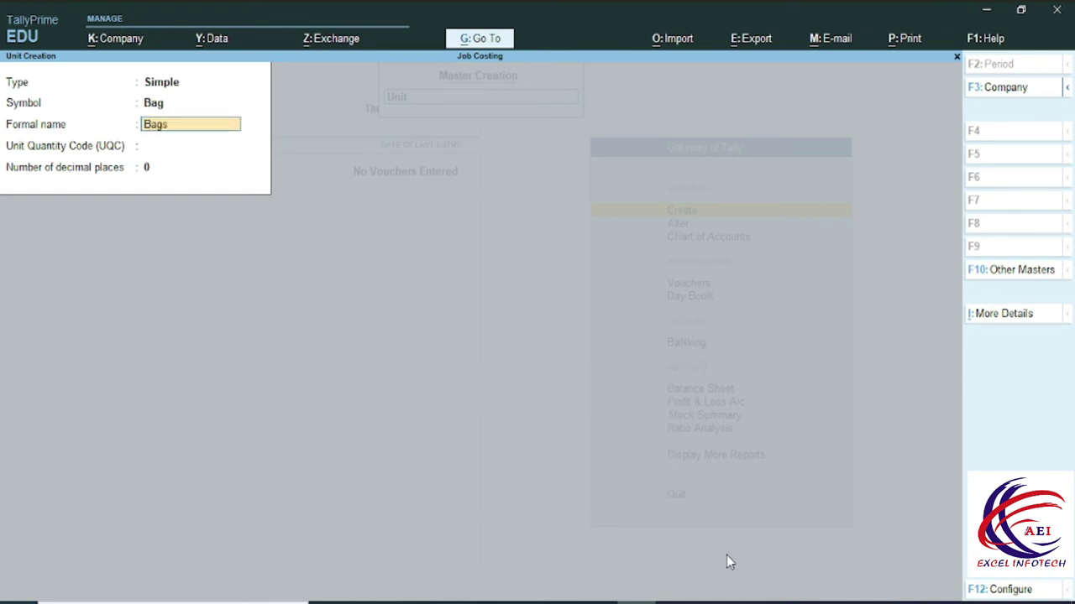
key("Return")
type("b")
key("Down")
key("Down")
key("Up")
key("Return")
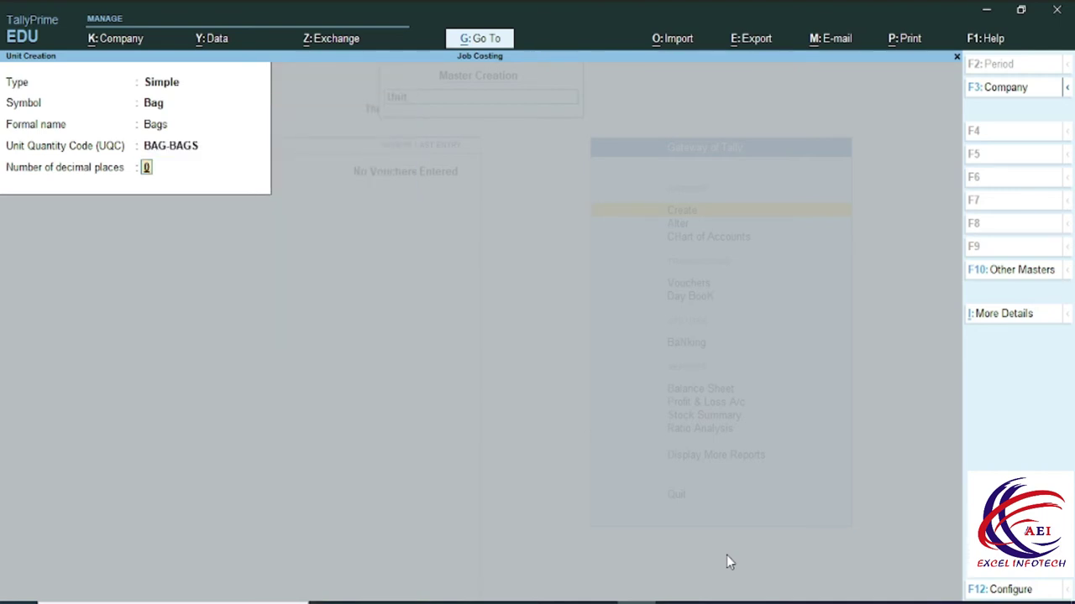
key("Return")
key("Return")
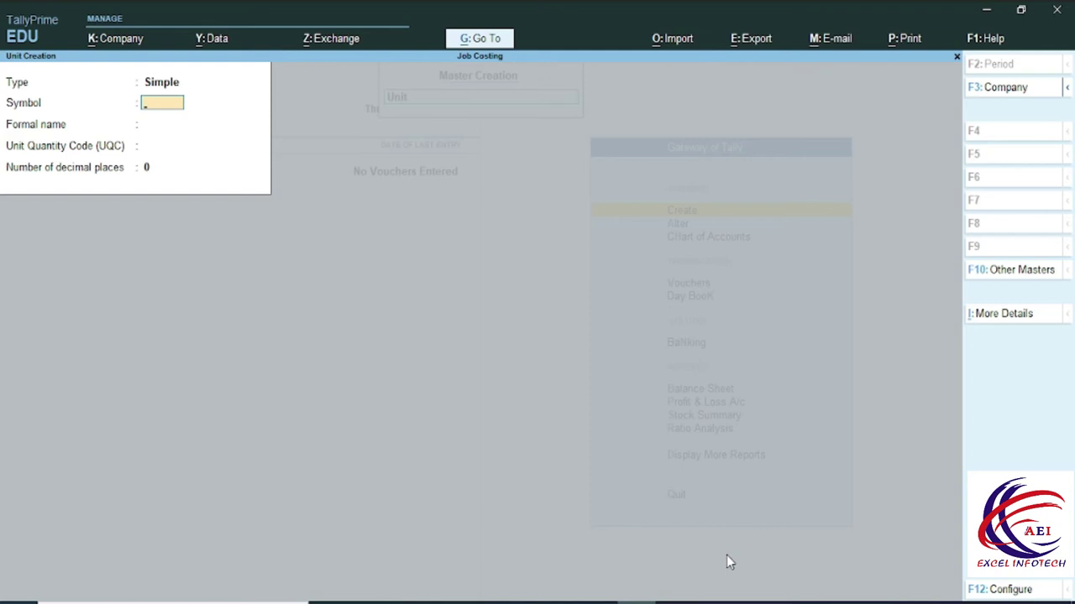
Create a simple unit with symbol Nos., formal name Numbers, UQC NOS-NUMBERS and 0 decimal places.
type("Nos")
key("Return")
type("Numbers")
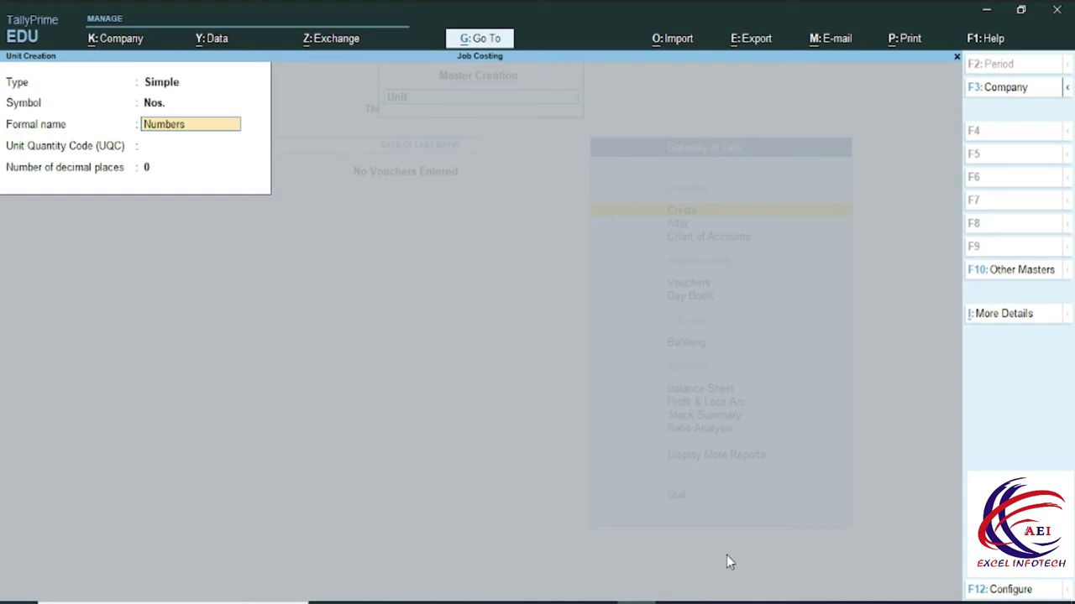
key("Return")
type("n")
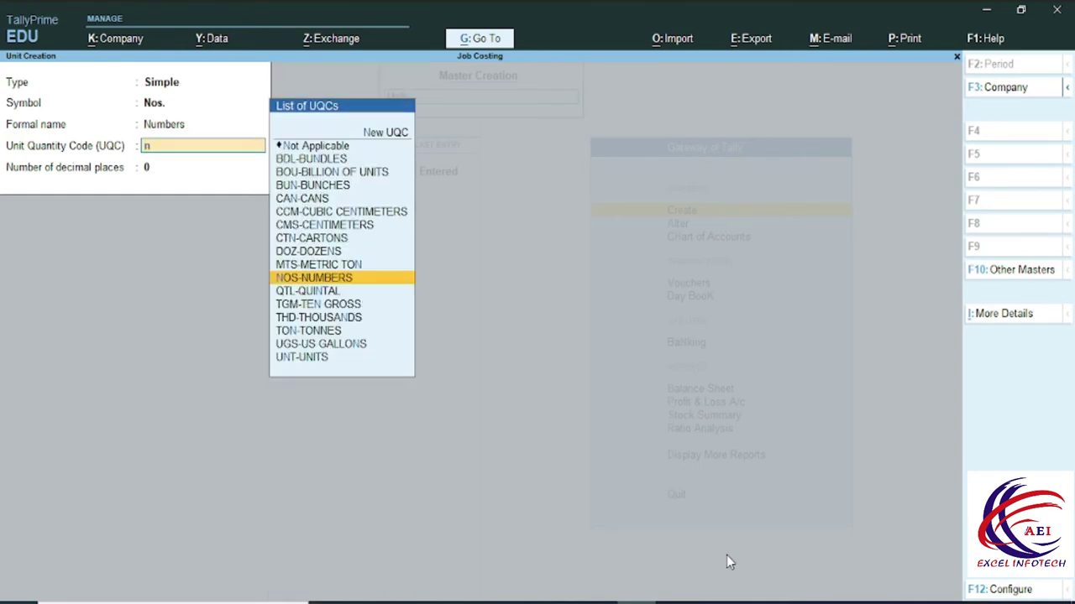
key("Return")
key("Return")
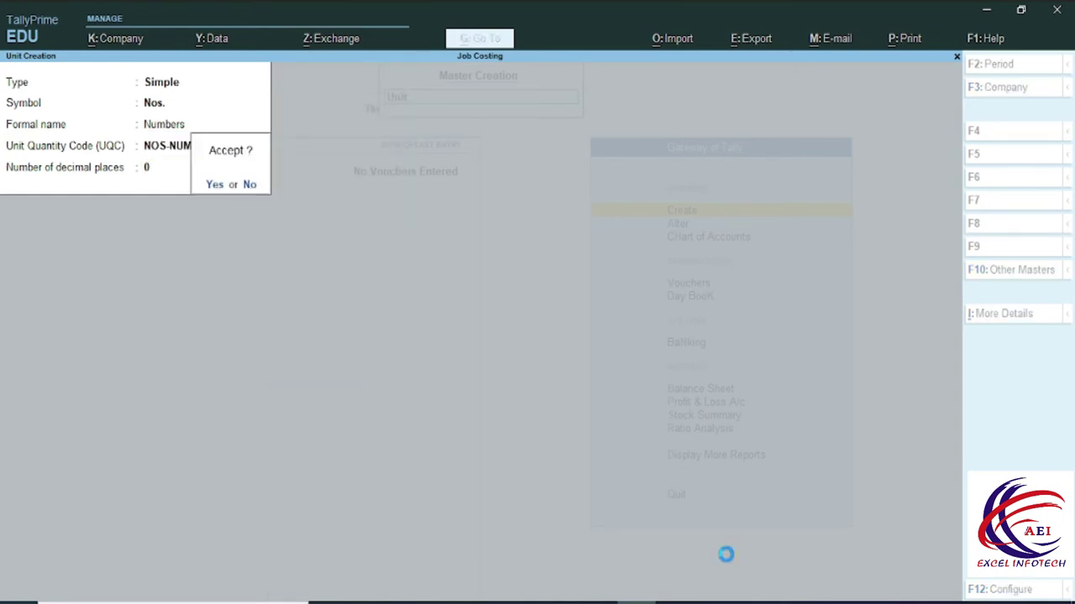
key("Return")
Create a simple unit Truck with no formal name, UQC Not Applicable and 0 decimal places, and leave unit creation.
type("Truck")
key("Return")
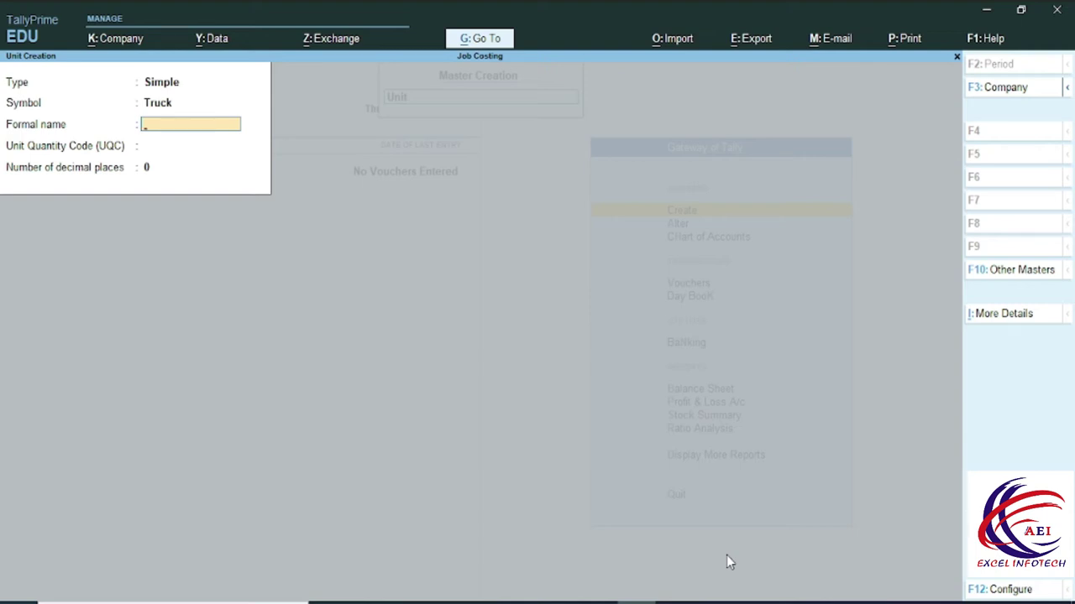
key("Return")
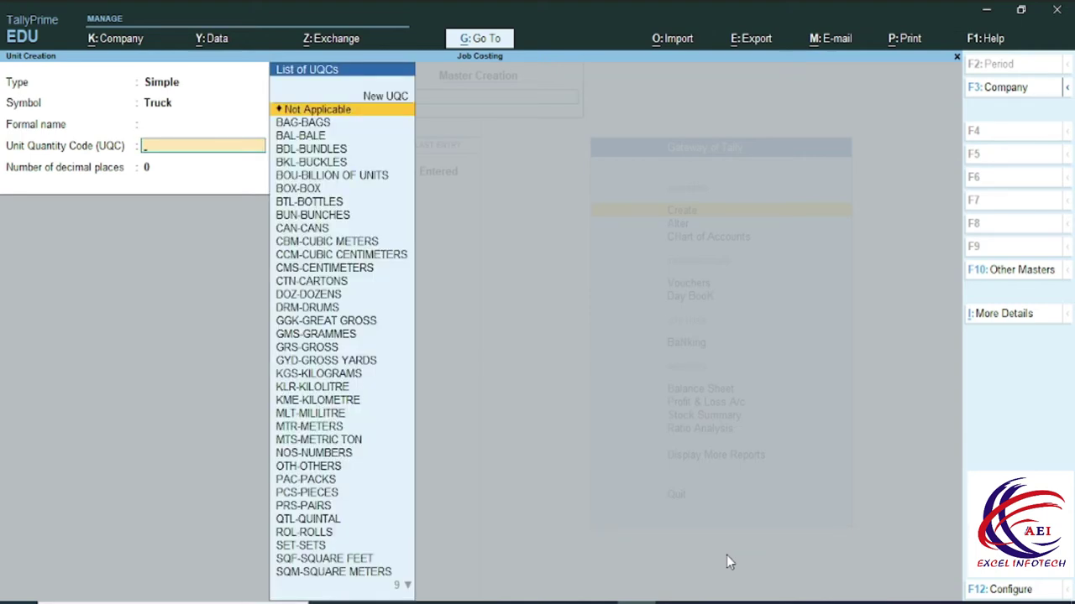
key("Return")
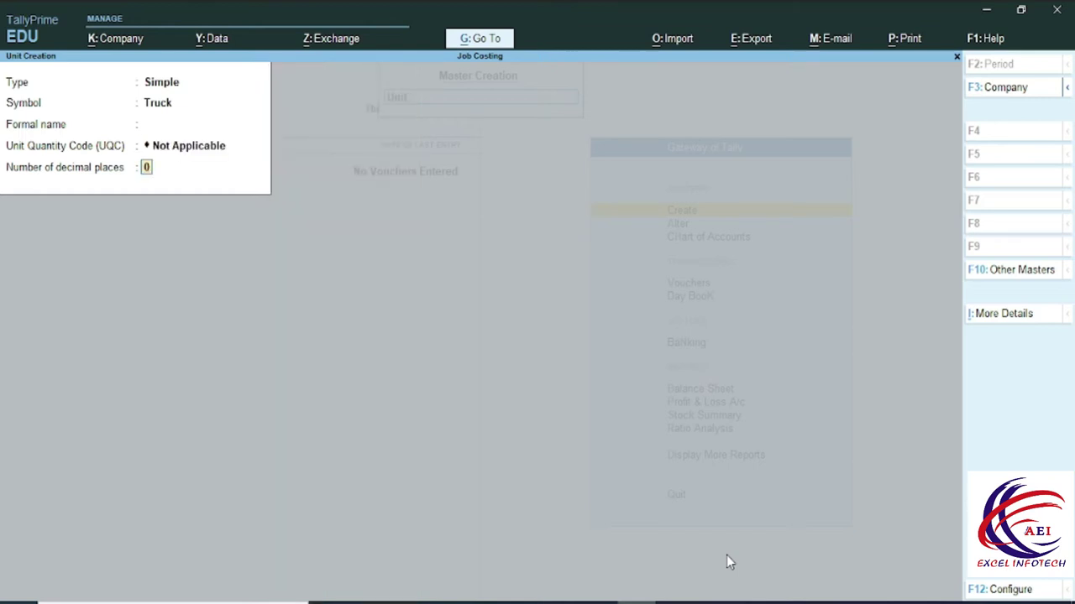
key("Return")
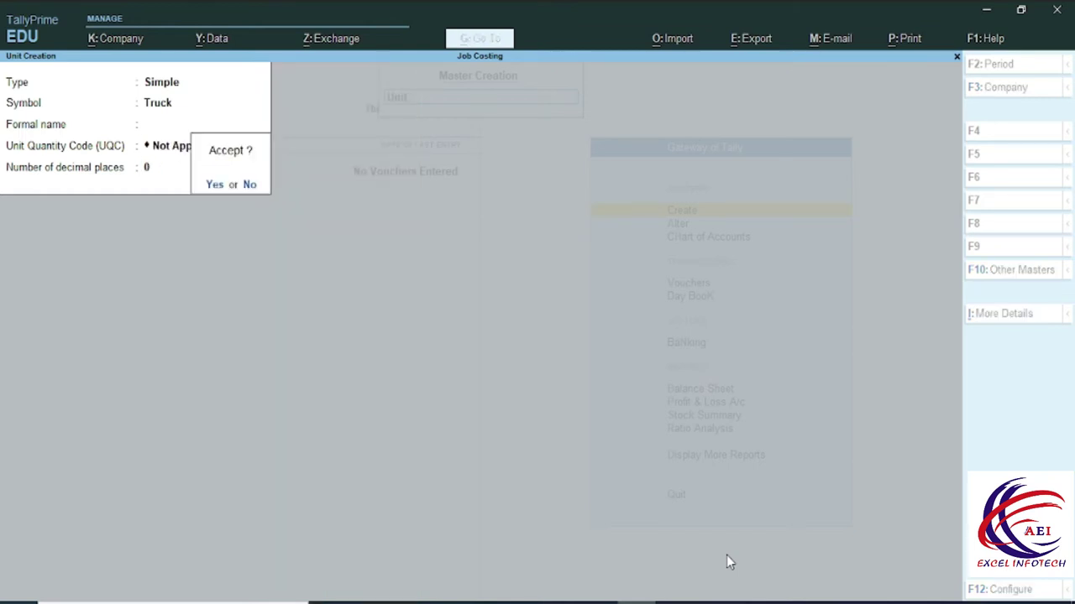
key("Return")
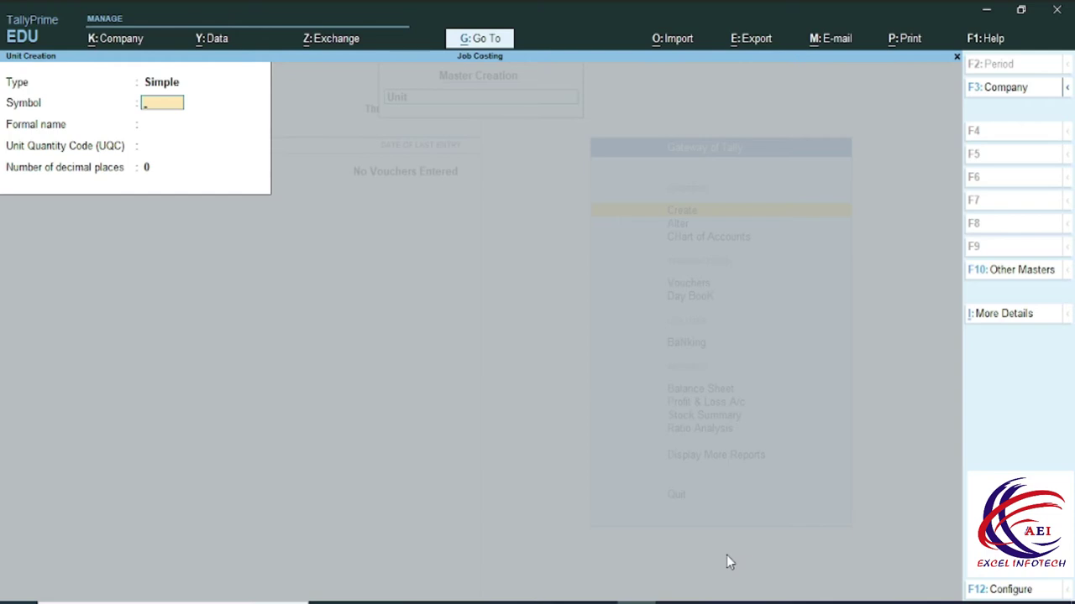
key("Escape")
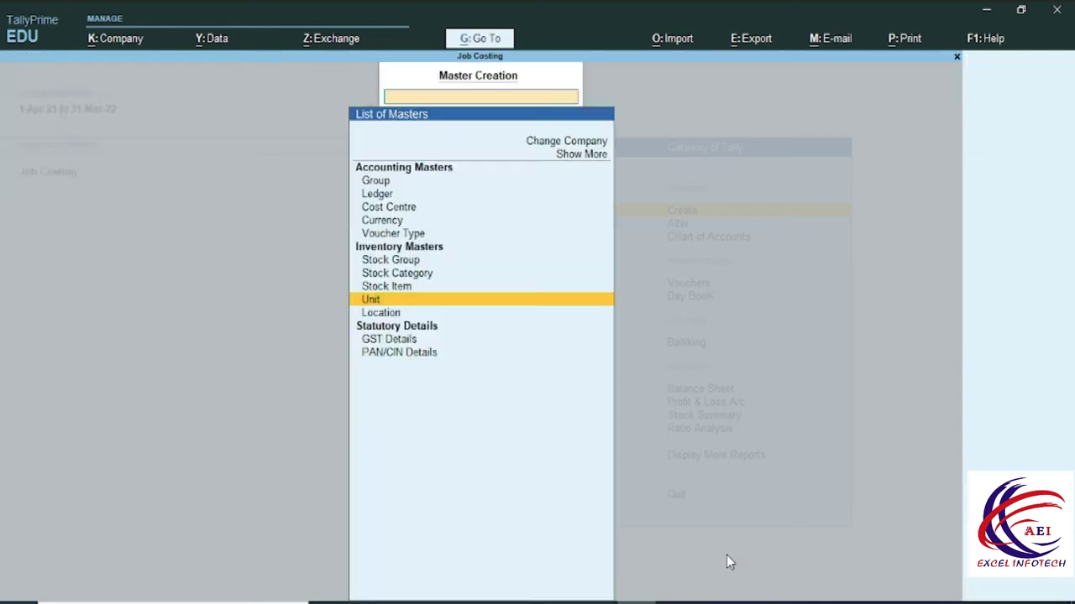
Start a new stock item and name it with the Brick entry, including its Hindi text, copied from the Word document's Row Material table.
key("Up")
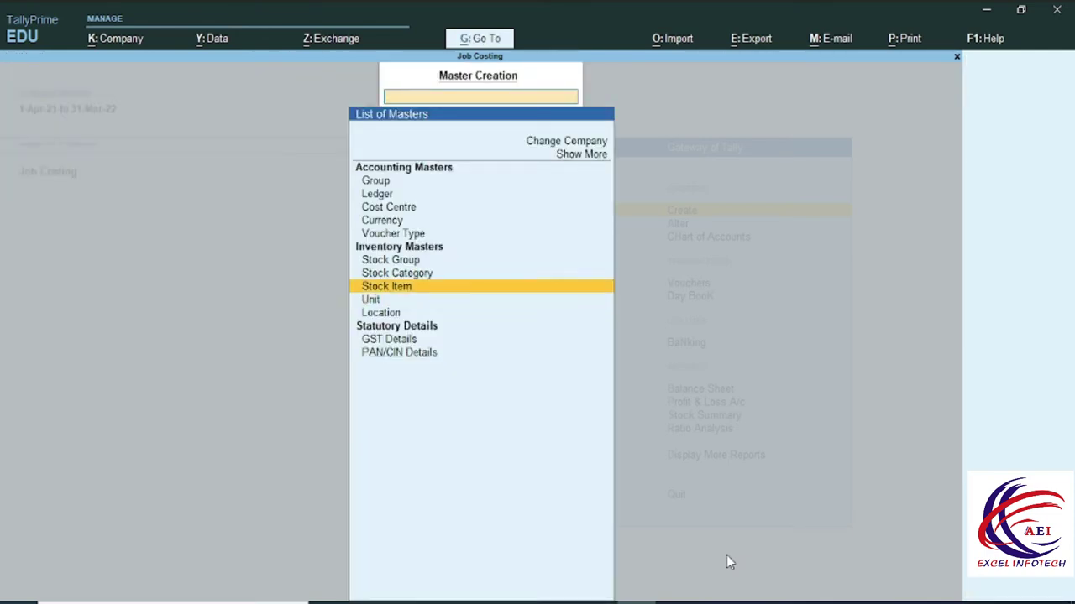
key("Up")
key("Down")
key("Return")
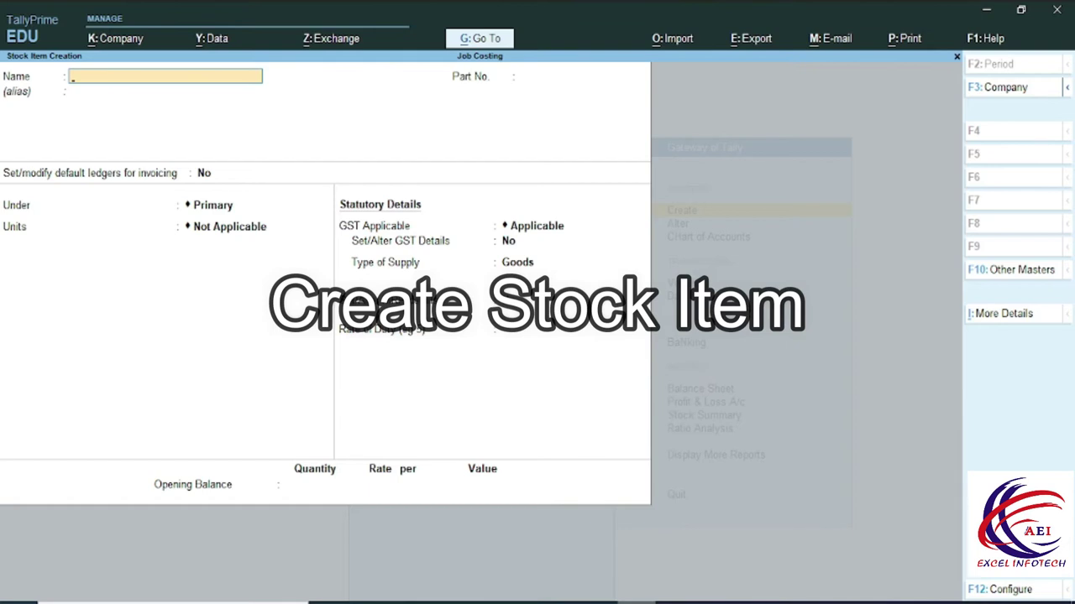
left_click(613, 601)
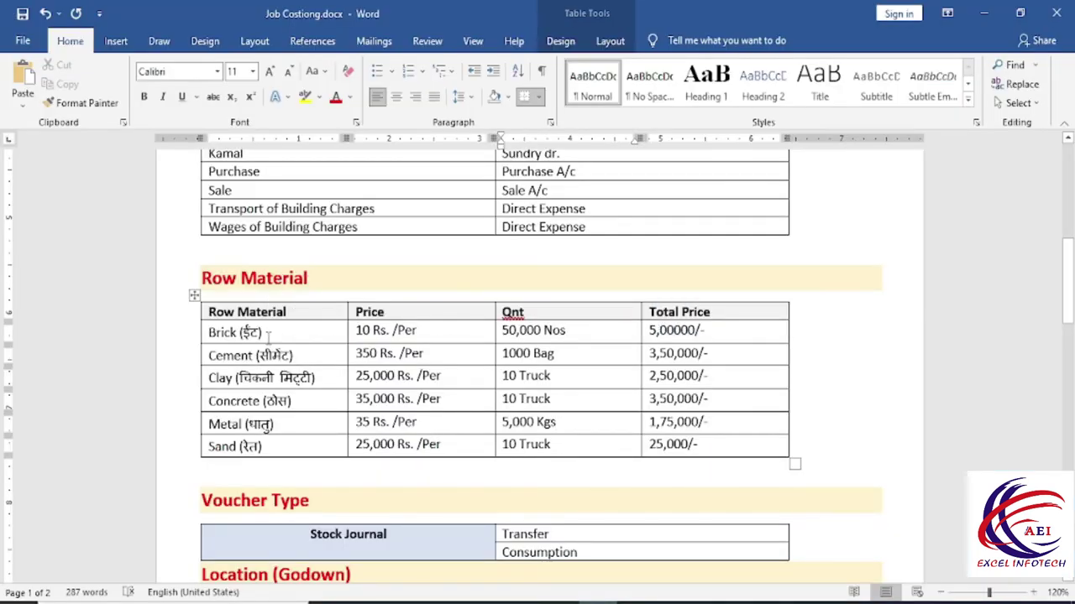
left_click_drag(263, 333, 220, 334)
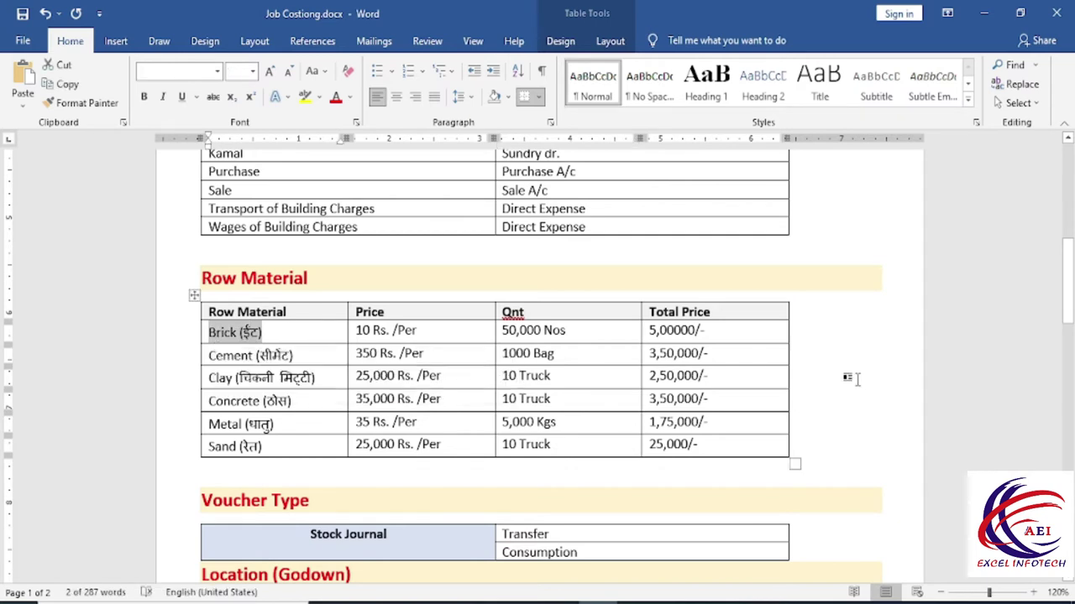
key("alt+Tab")
key("ctrl+alt+v")
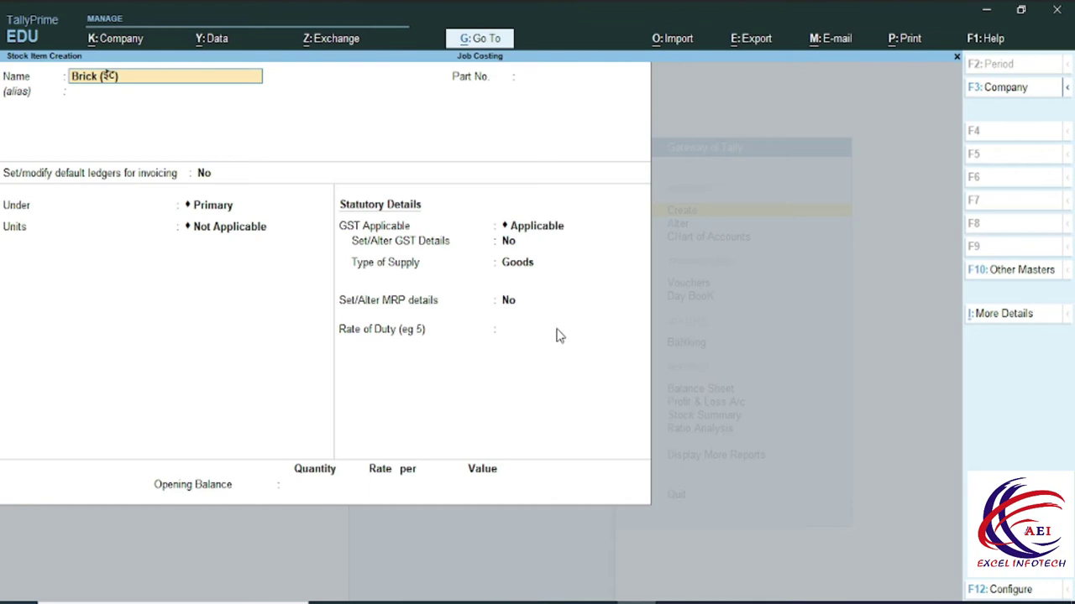
Place the Brick stock item under Row Matrial with units Nos., keep the default statutory details, and save it.
key("Return")
key("Return")
key("Return")
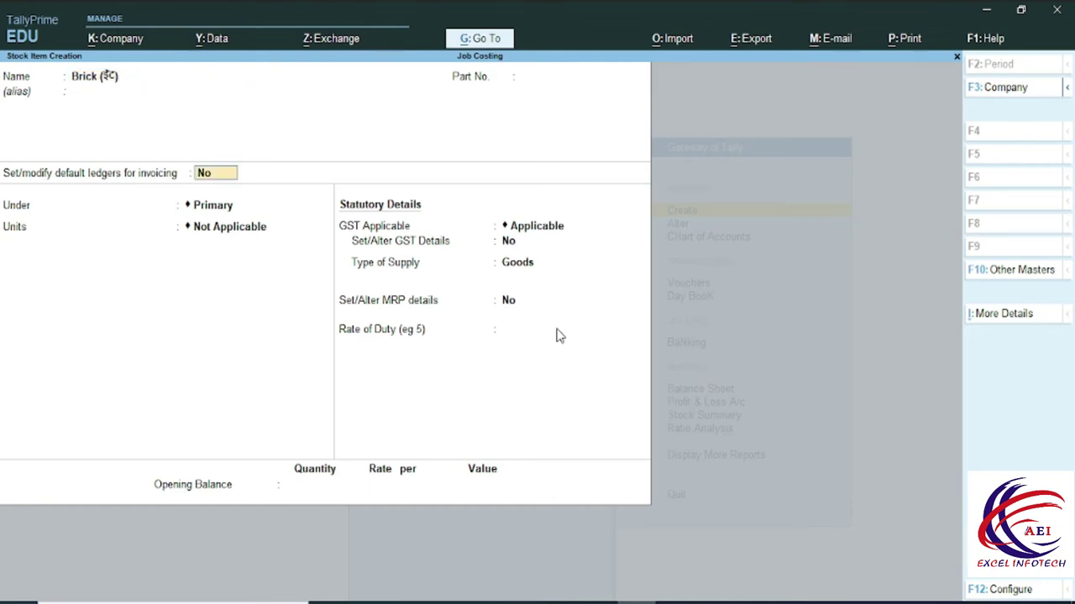
key("Return")
key("Down")
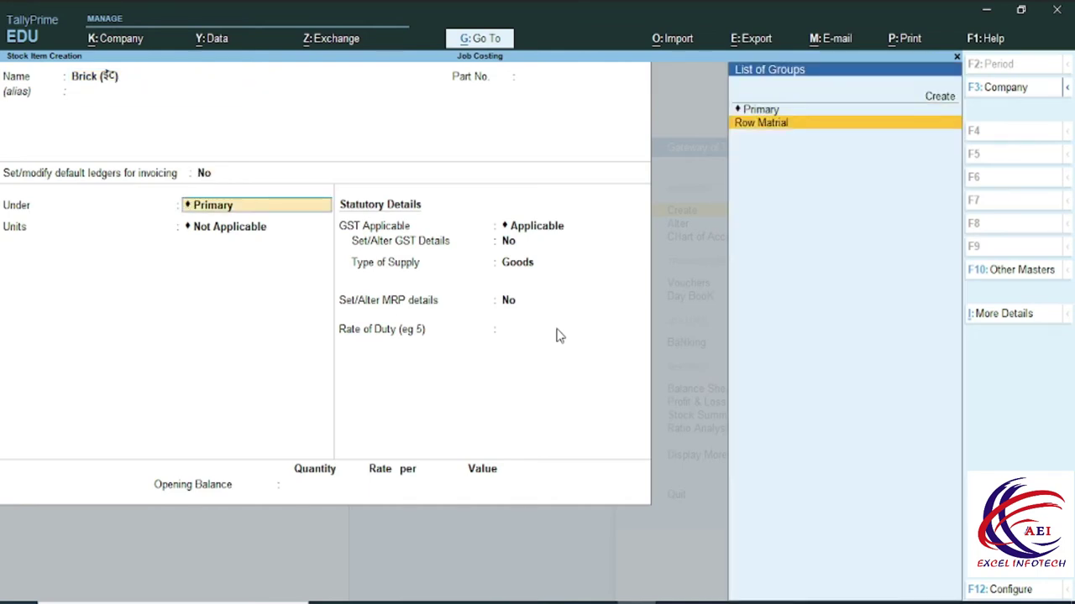
key("Return")
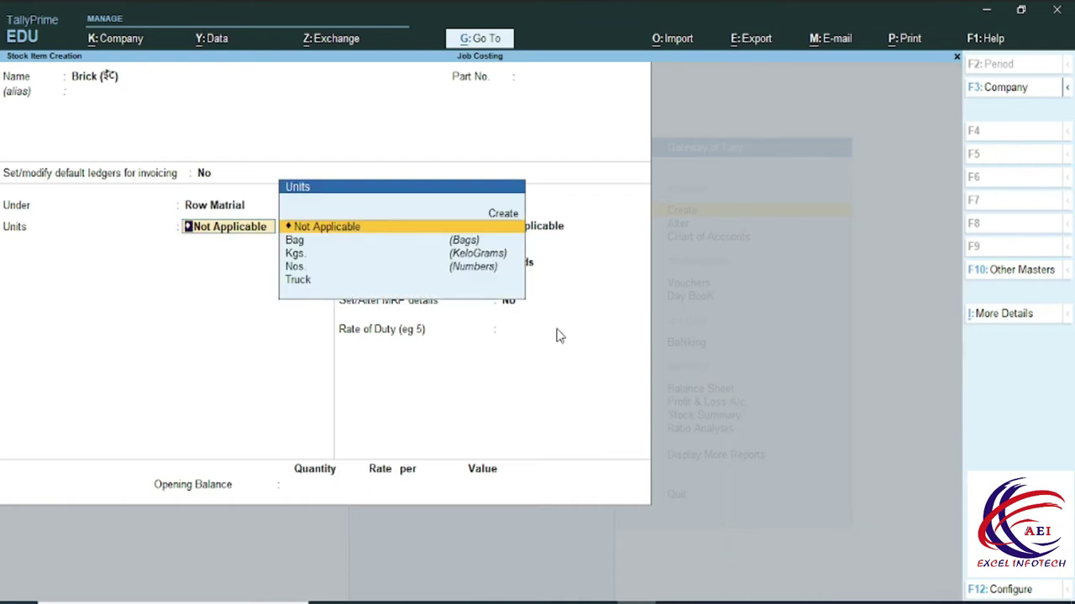
key("Down")
key("Down")
key("Down")
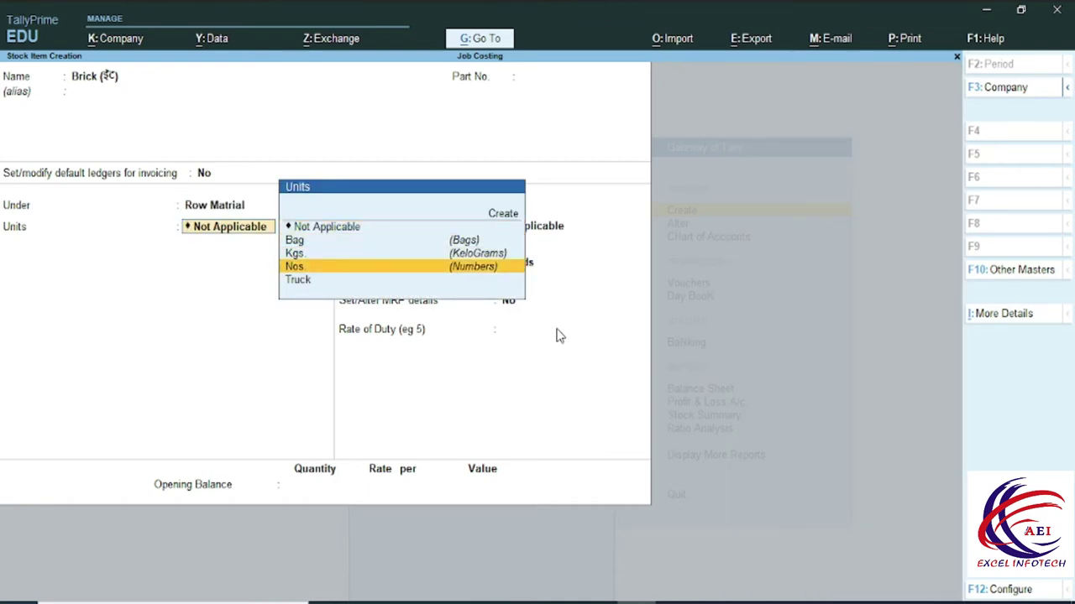
key("Return")
key("Return")
key("Return")
key("ctrl+a")
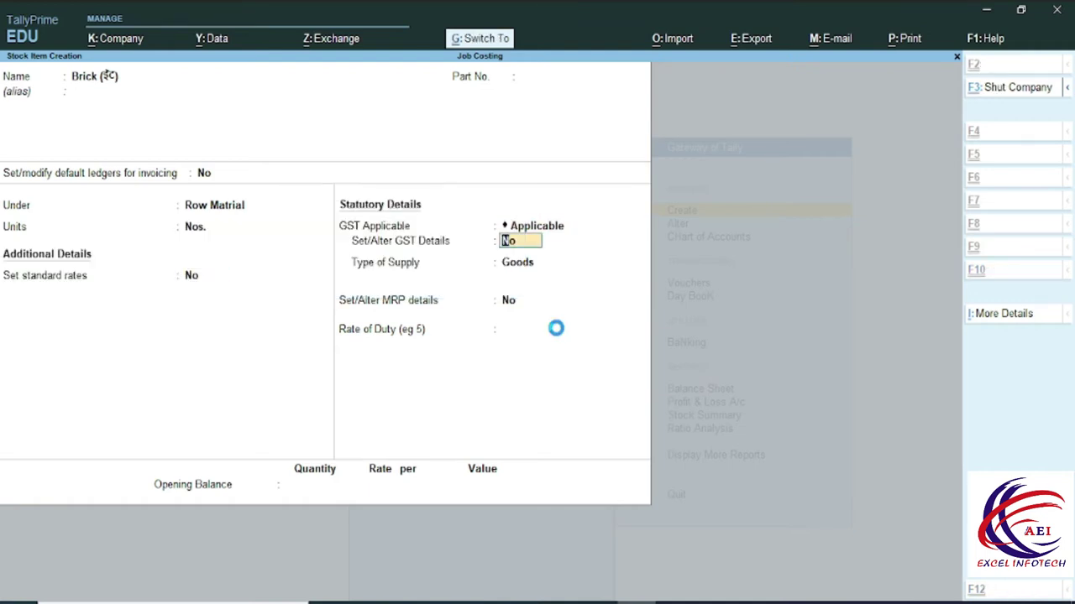
Name the new stock item "Cement (सीमेंट)" by copying the entry from the Word document's Row Material table into TallyPrime.
key("alt+Tab")
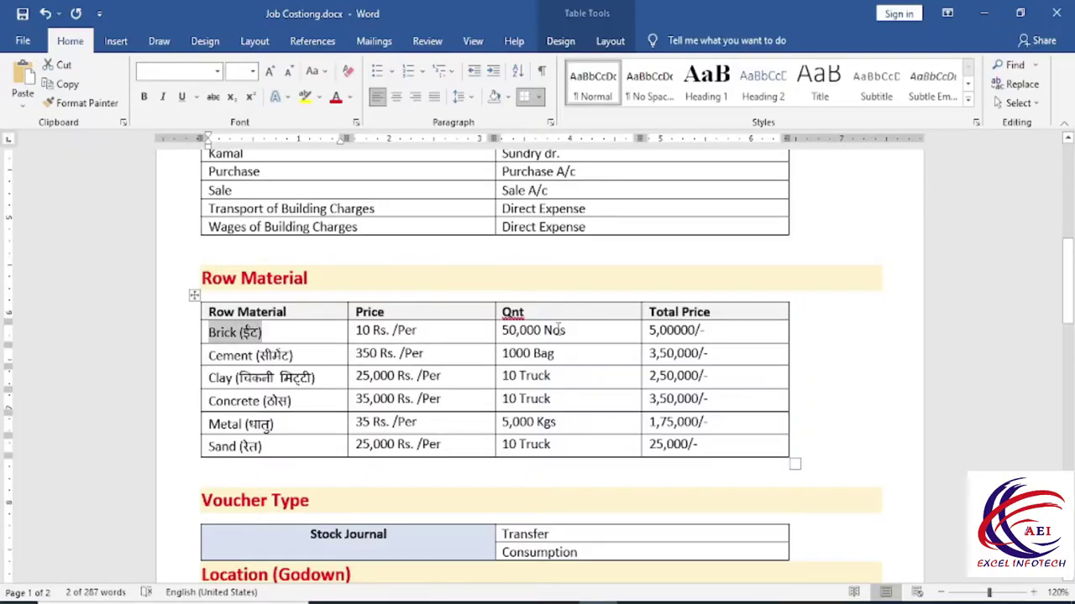
left_click_drag(296, 358, 209, 356)
key("ctrl+c")
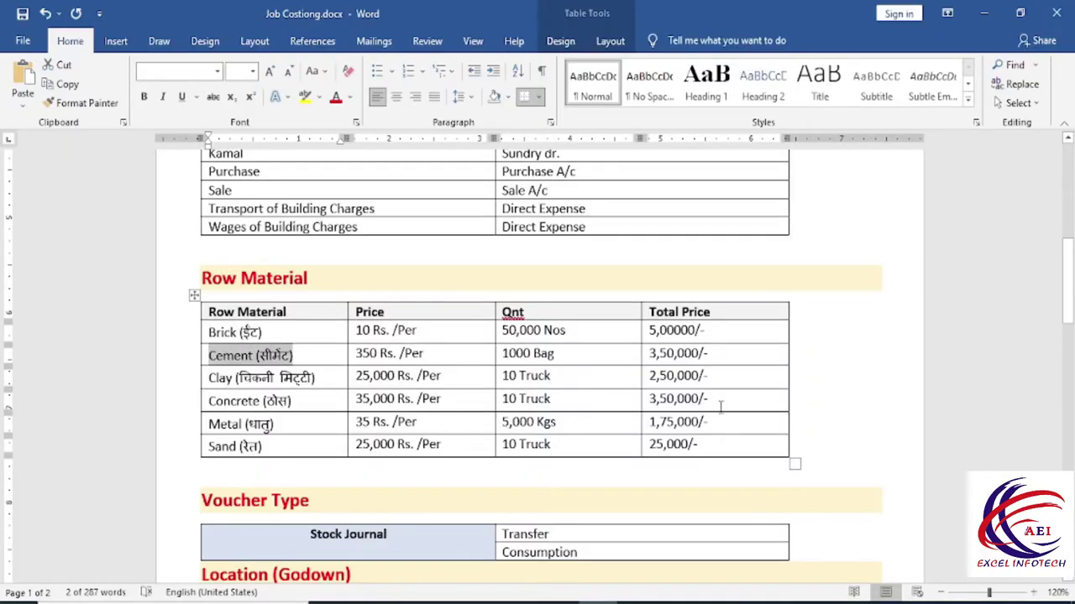
key("alt+Tab")
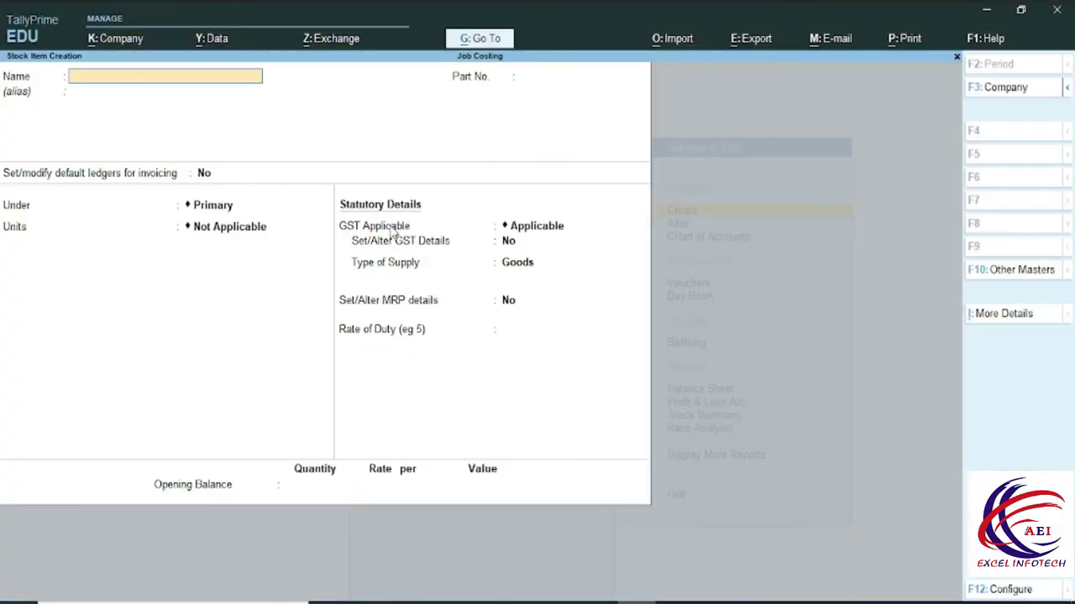
key("ctrl+v")
key("Return")
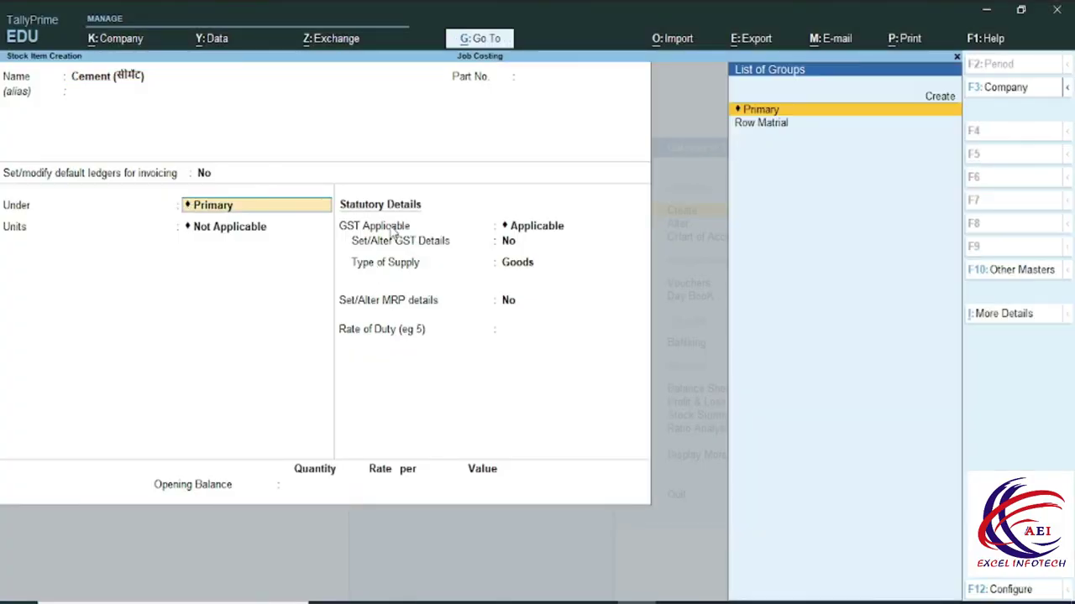
Place the Cement stock item under Row Matrial with units Bag, keep the remaining defaults, and save it.
key("Down")
key("Return")
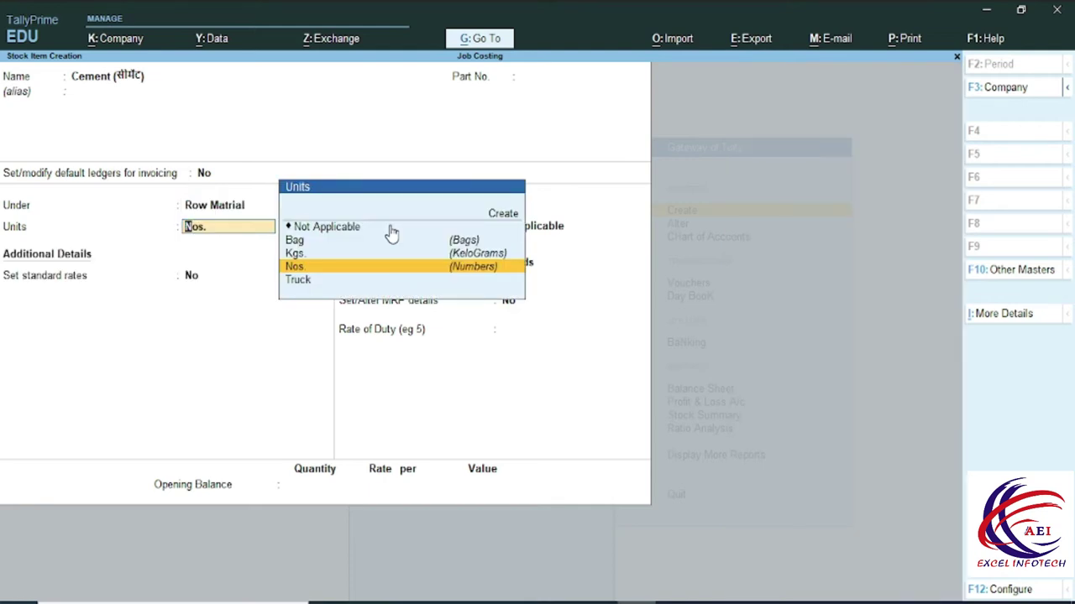
key("Up")
key("Up")
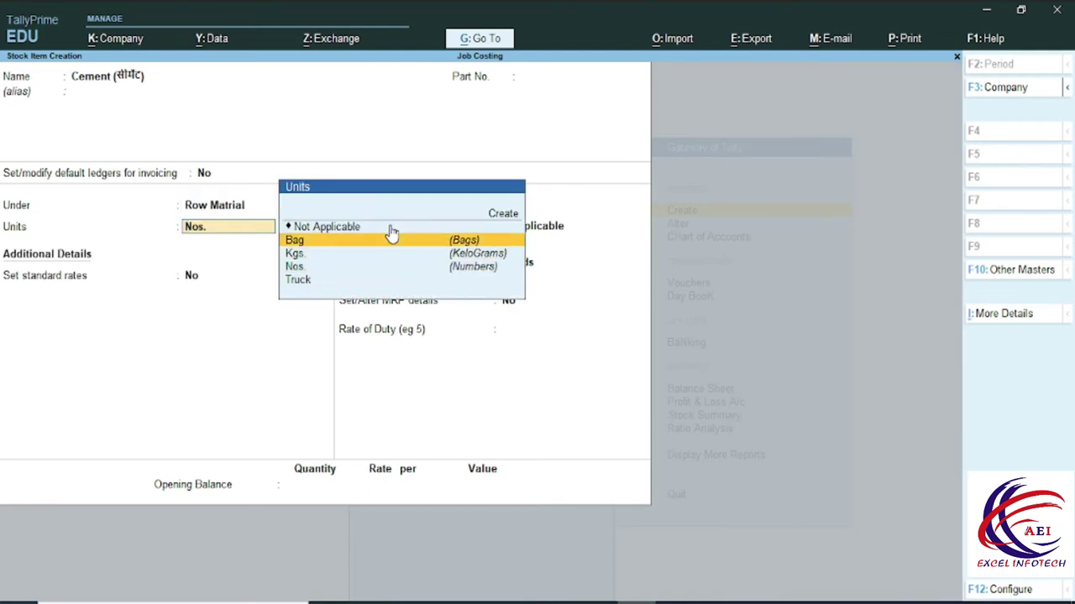
key("Return")
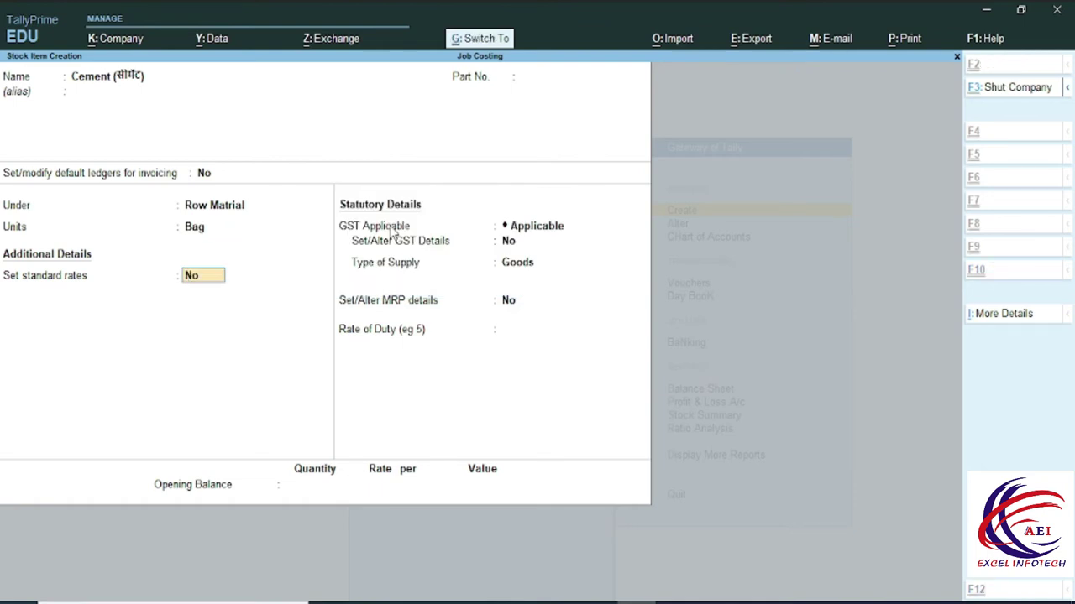
key("ctrl+a")
Copy "Clay (चिकनी मिट्टी)" from the Word document's Row Material table and use it as the next stock item's name in TallyPrime.
key("alt+Tab")
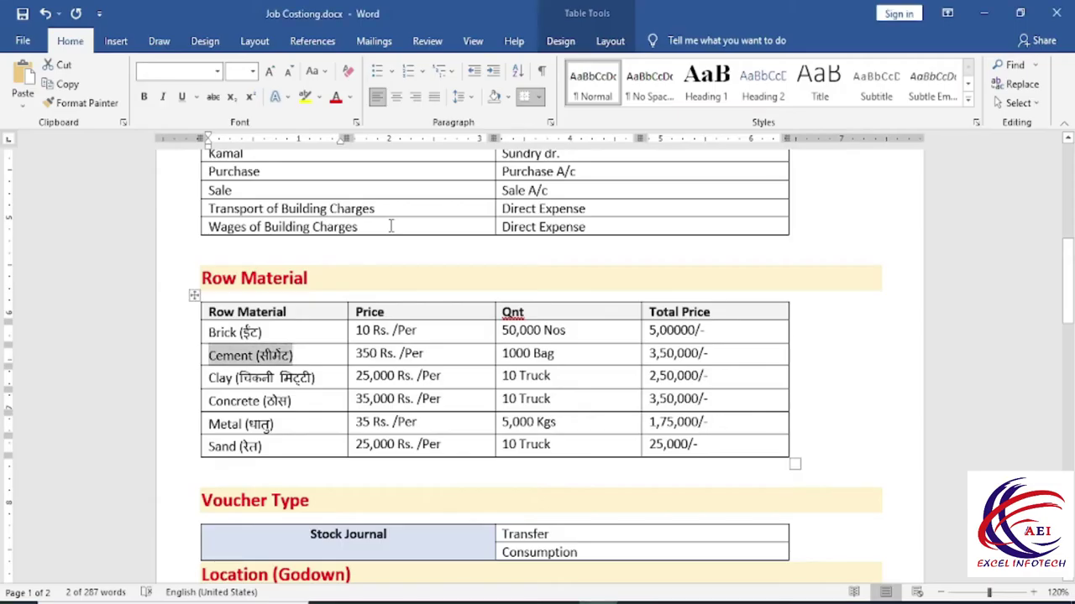
left_click_drag(321, 379, 209, 378)
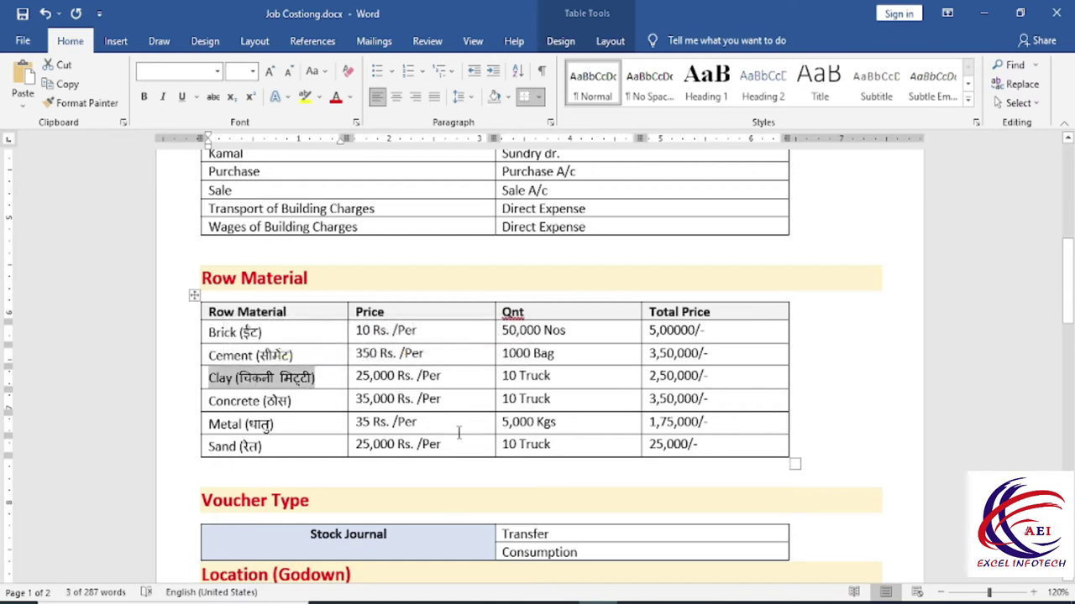
key("alt+Tab")
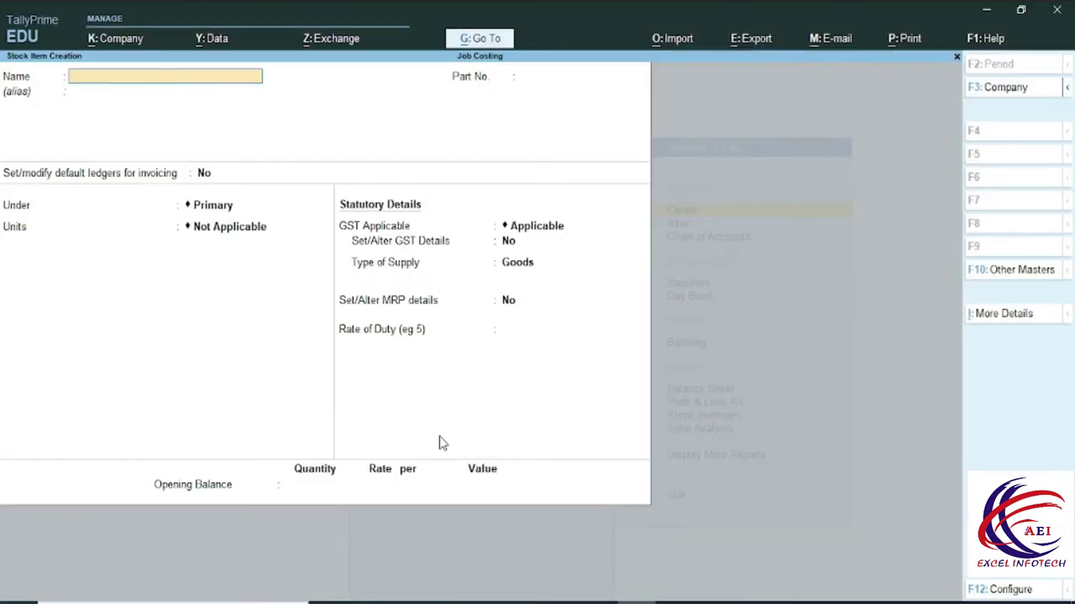
key("ctrl+alt+v")
key("Return")
Place the Clay stock item under Row Matrial with units Truck, keep the remaining defaults, and save it.
key("Return")
key("Return")
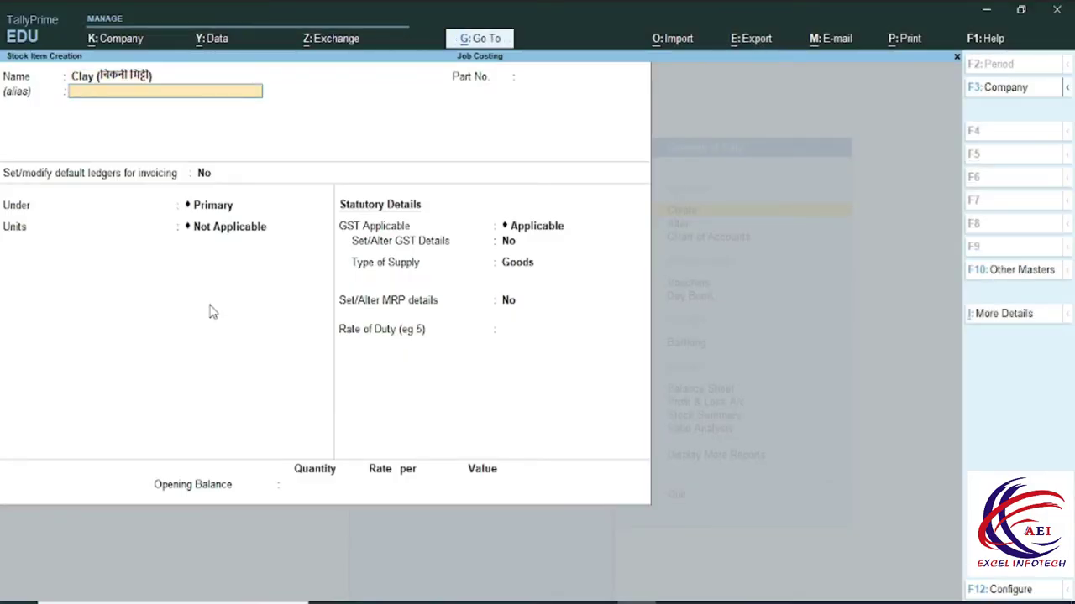
key("Down")
key("Return")
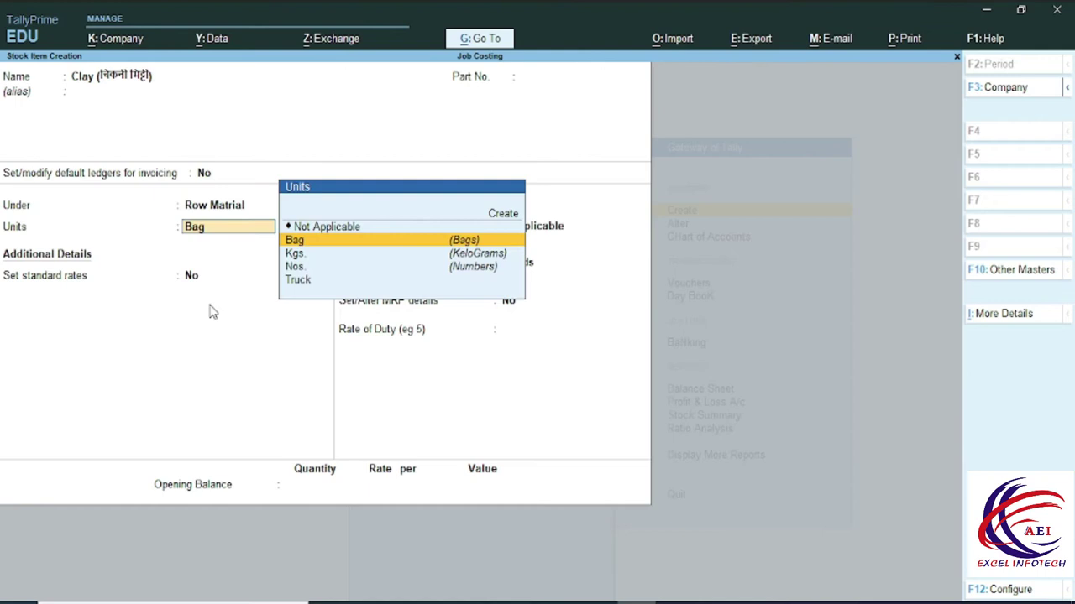
key("Down")
key("Down")
key("Down")
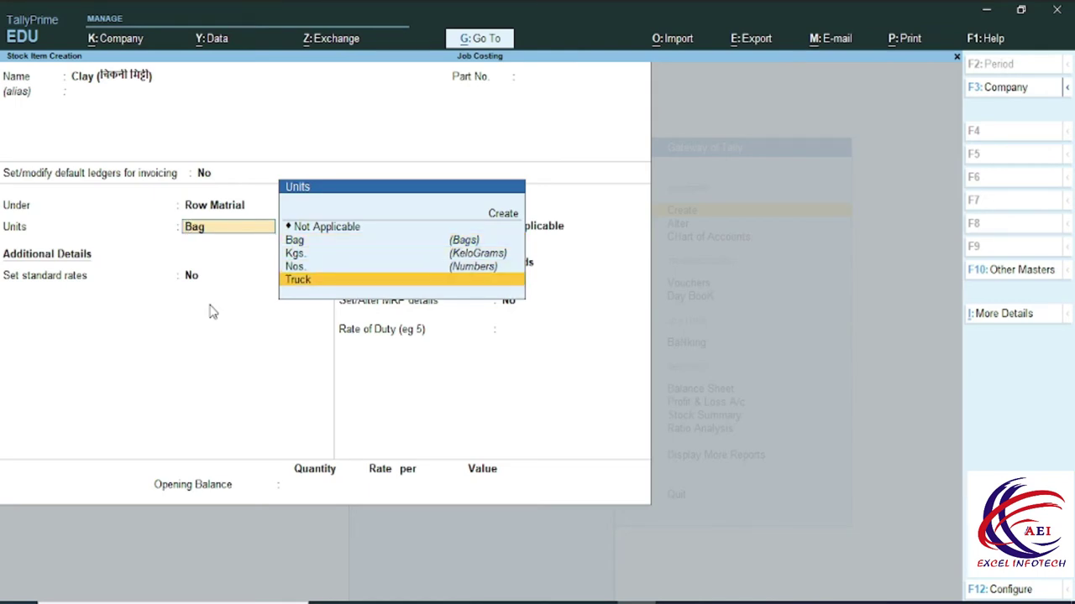
key("Return")
key("ctrl+a")
Copy "Concrete (ठोस)" from the Word document's Row Material table and use it as the next stock item's name in TallyPrime.
key("alt+Tab")
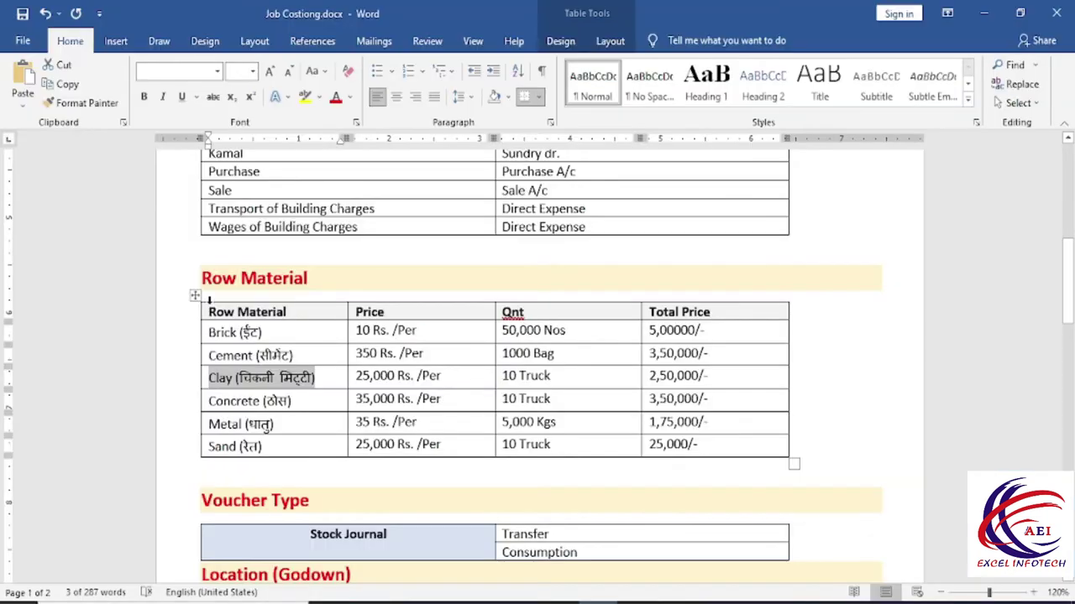
left_click_drag(298, 404, 208, 402)
key("ctrl+c")
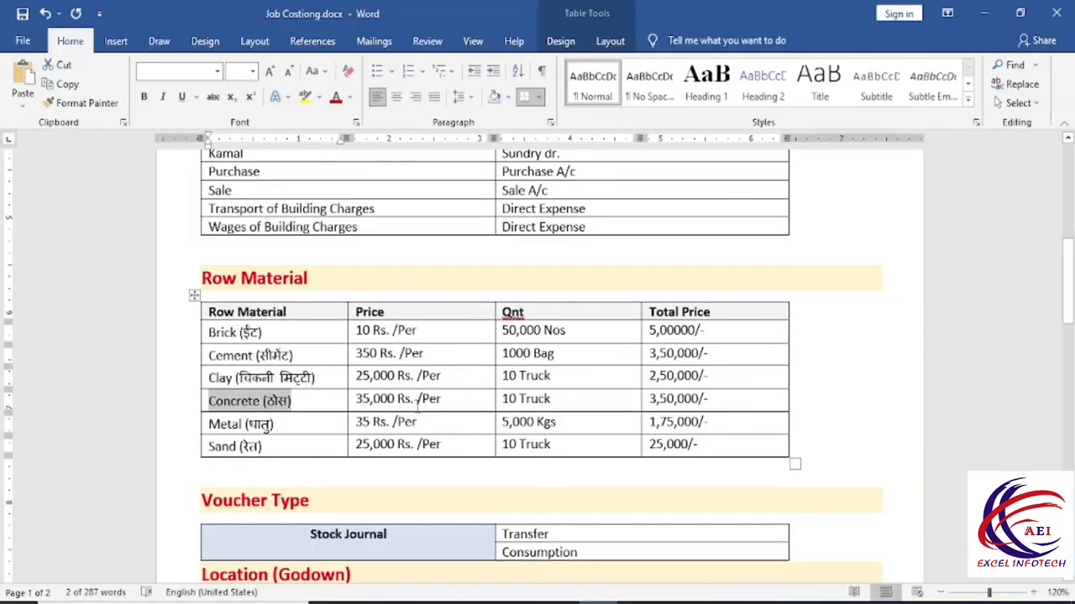
key("alt+Tab")
key("ctrl+v")
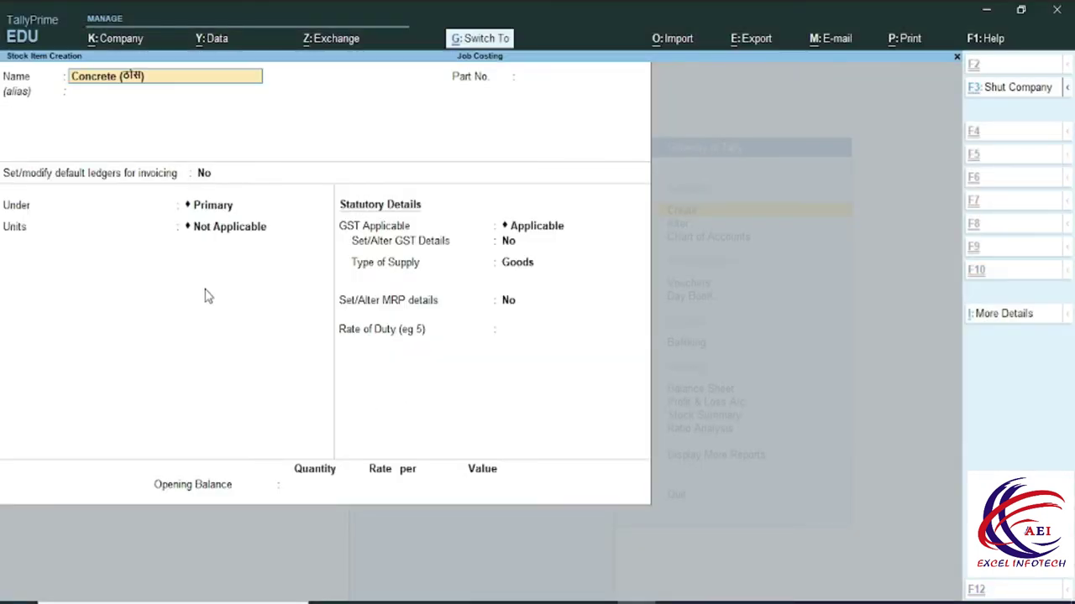
key("Return")
Place the Concrete stock item under Row Matrial with units Truck, keep the default rates and statutory details, and save it.
key("Return")
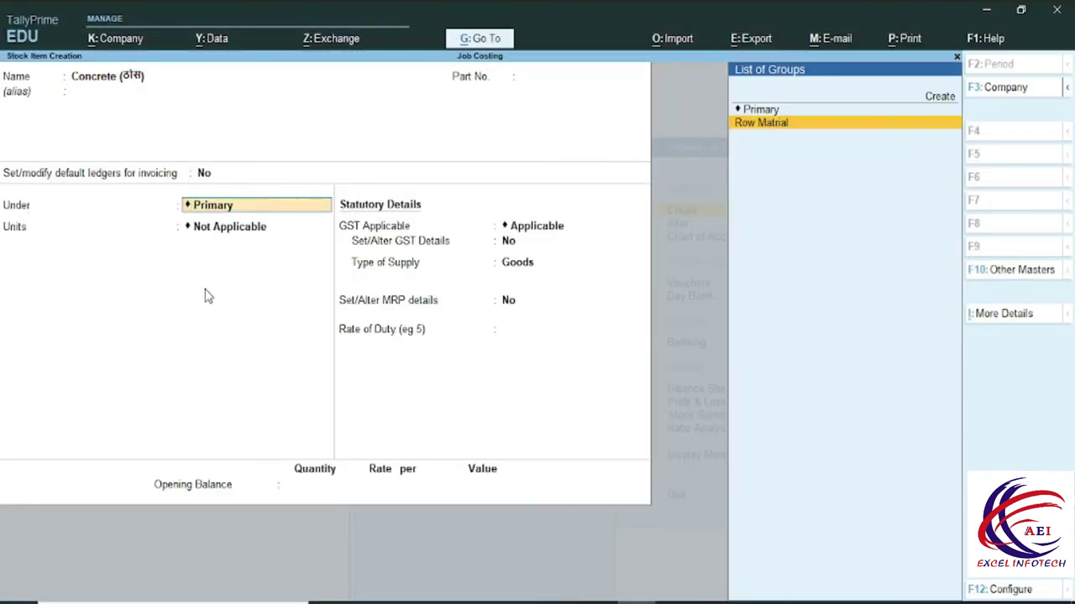
key("Return")
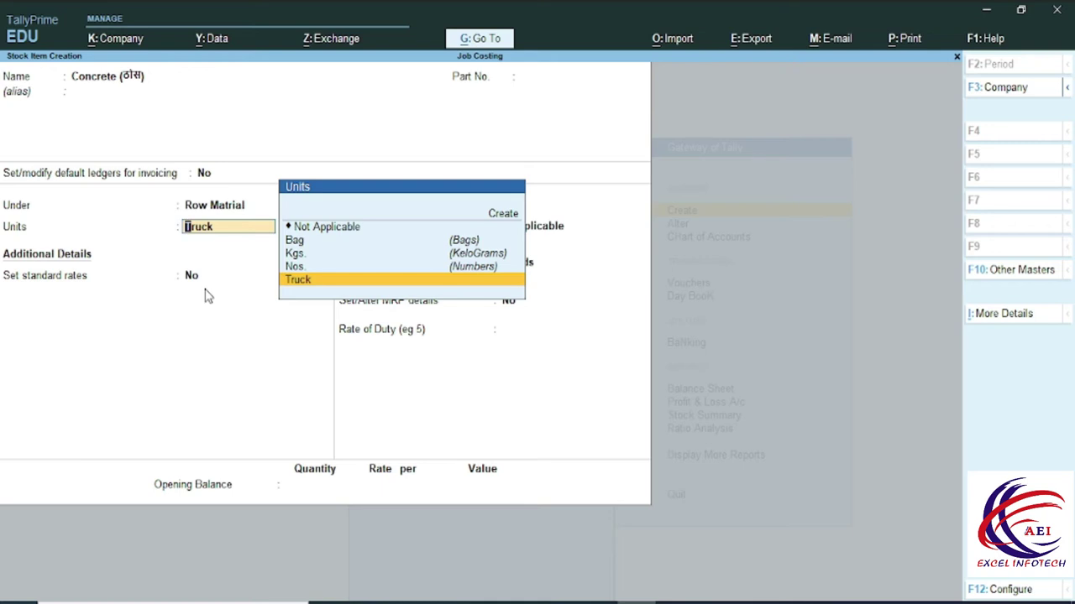
key("Return")
key("Return")
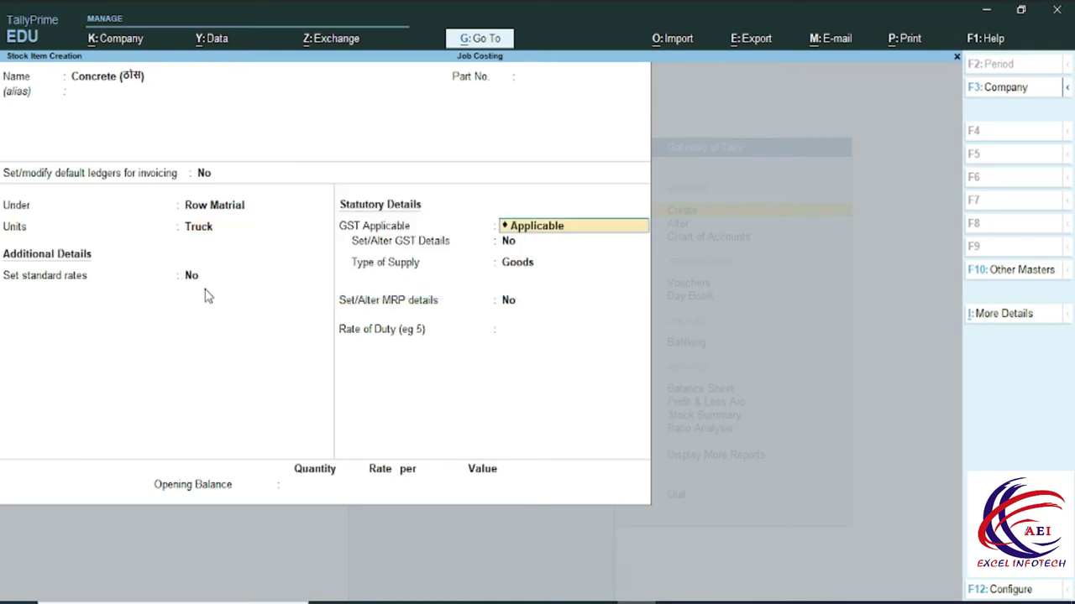
key("ctrl+a")
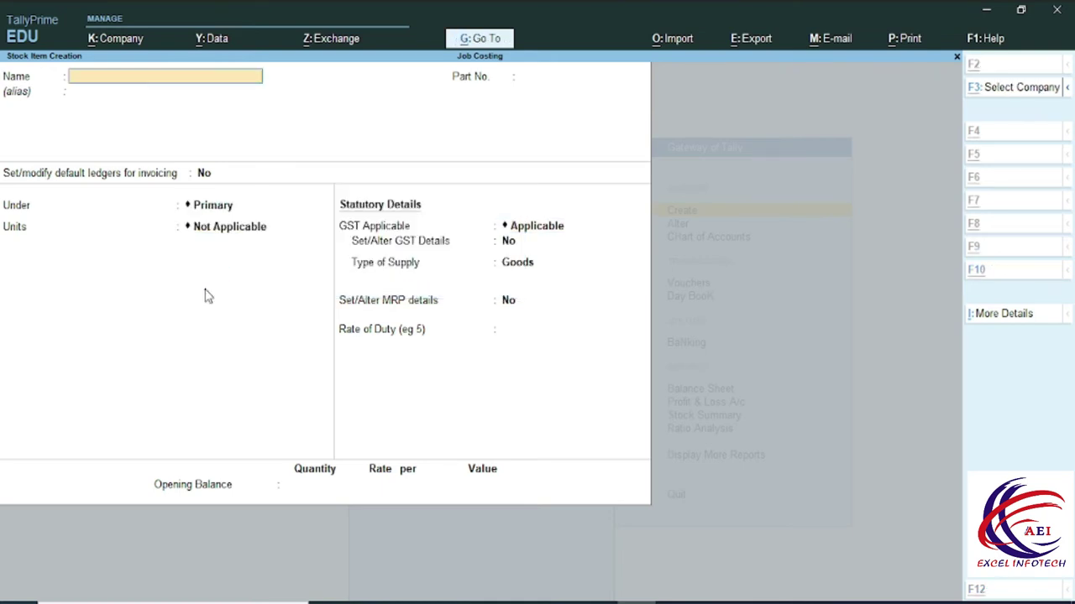
Copy "Metal (धातु)" from the Word document's Row Material table and use it as the next stock item's name in TallyPrime.
key("alt+Tab")
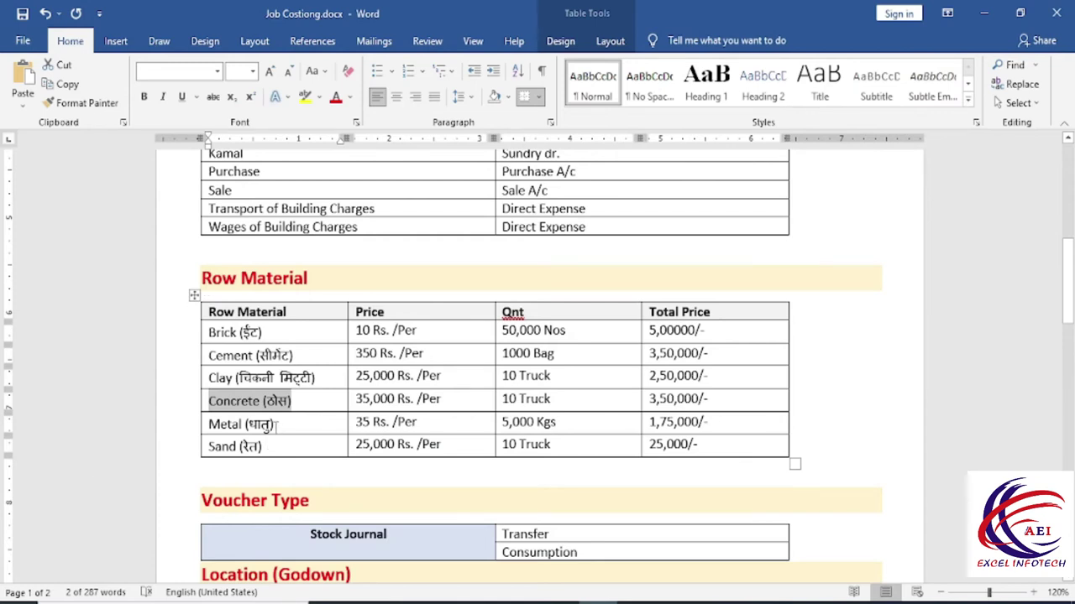
left_click_drag(284, 428, 222, 426)
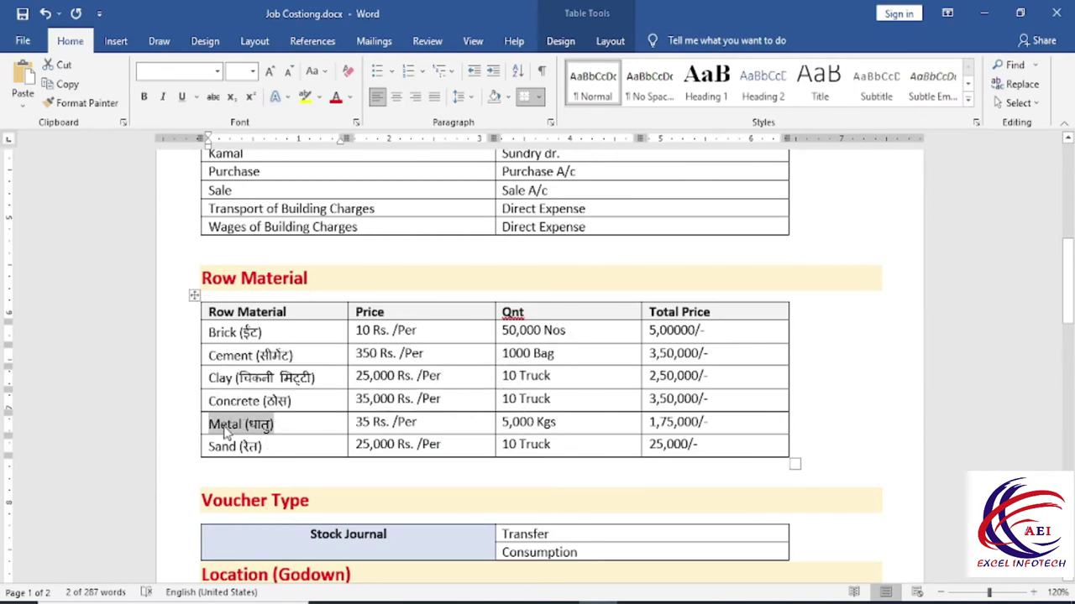
key("ctrl+c")
key("alt+Tab")
key("ctrl+alt+v")
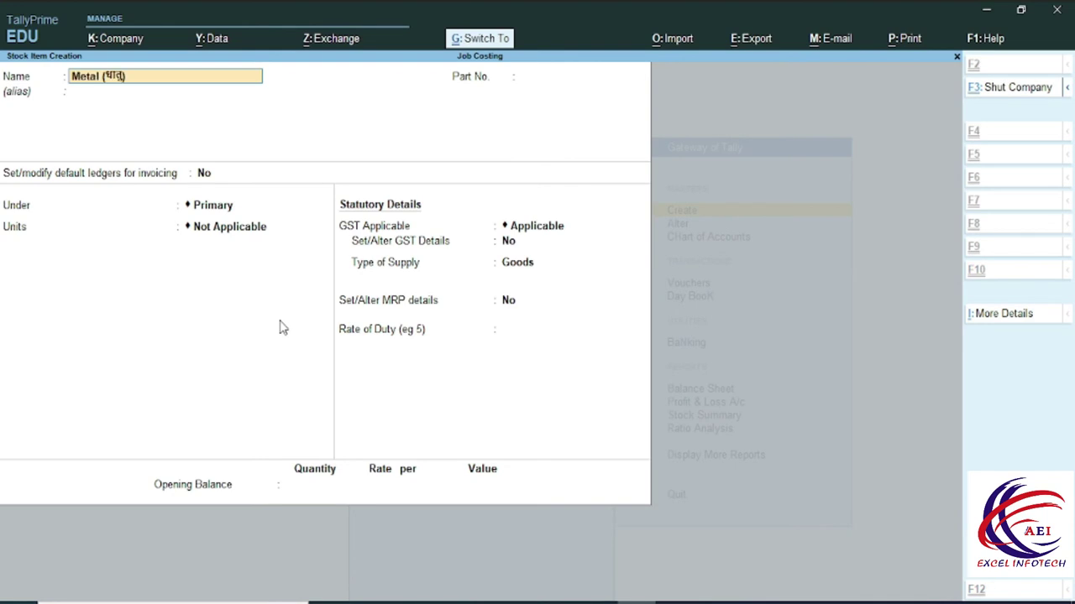
key("Return")
Place the Metal stock item under Row Matrial with units Kgs., keep the remaining defaults, and save it.
key("Return")
key("Return")
key("Return")
key("Down")
key("Return")
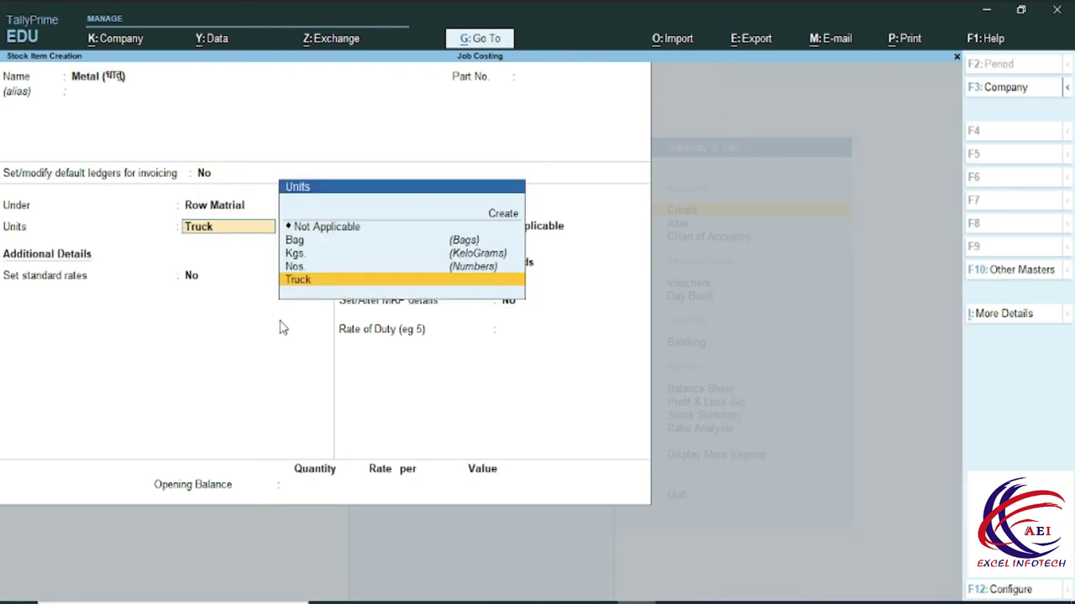
key("Up")
key("Up")
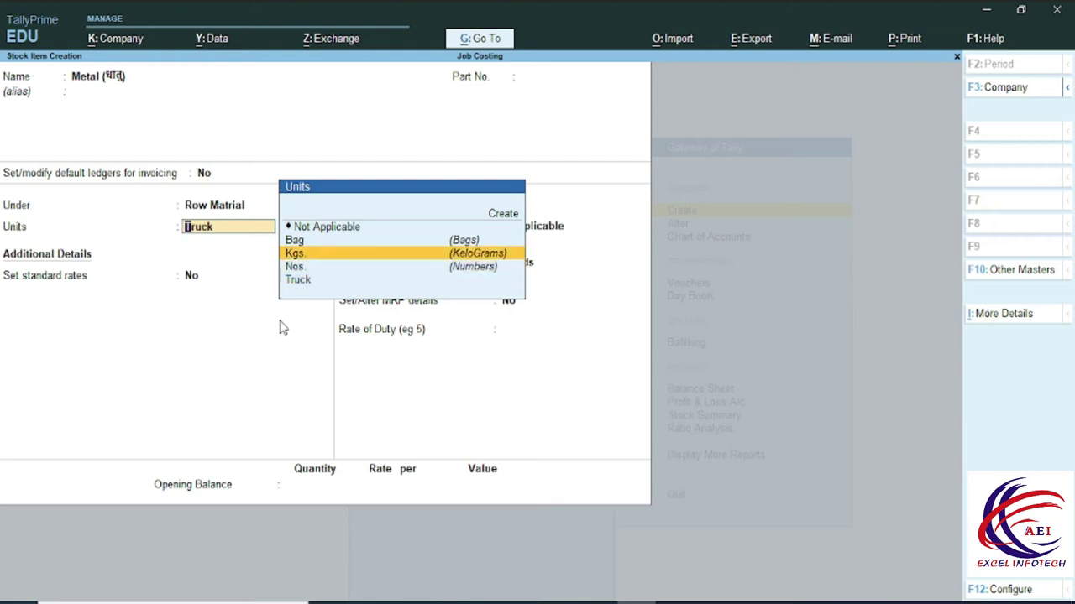
key("Return")
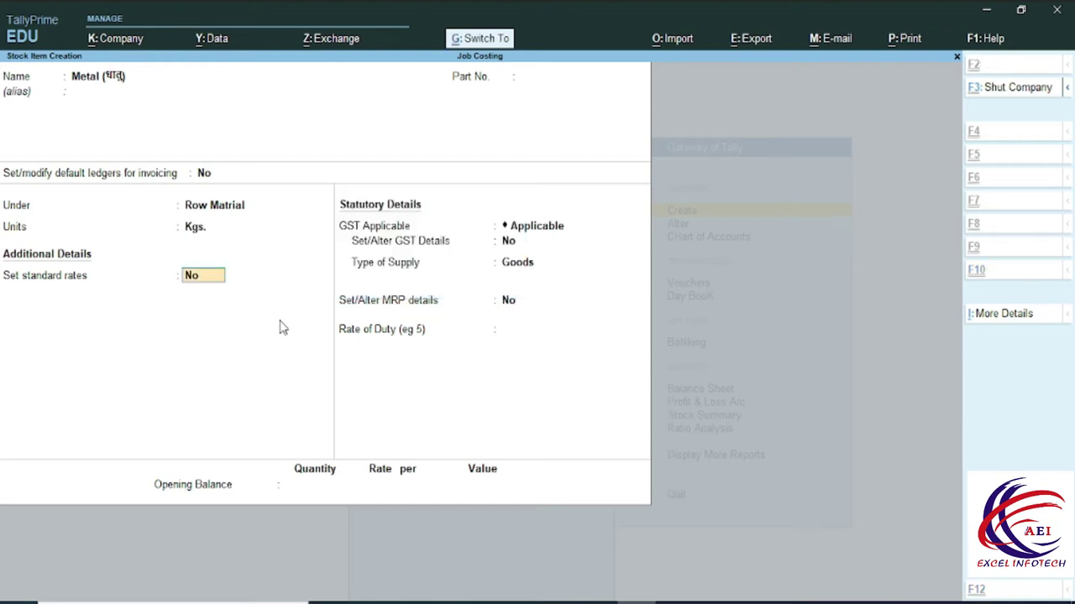
key("ctrl+a")
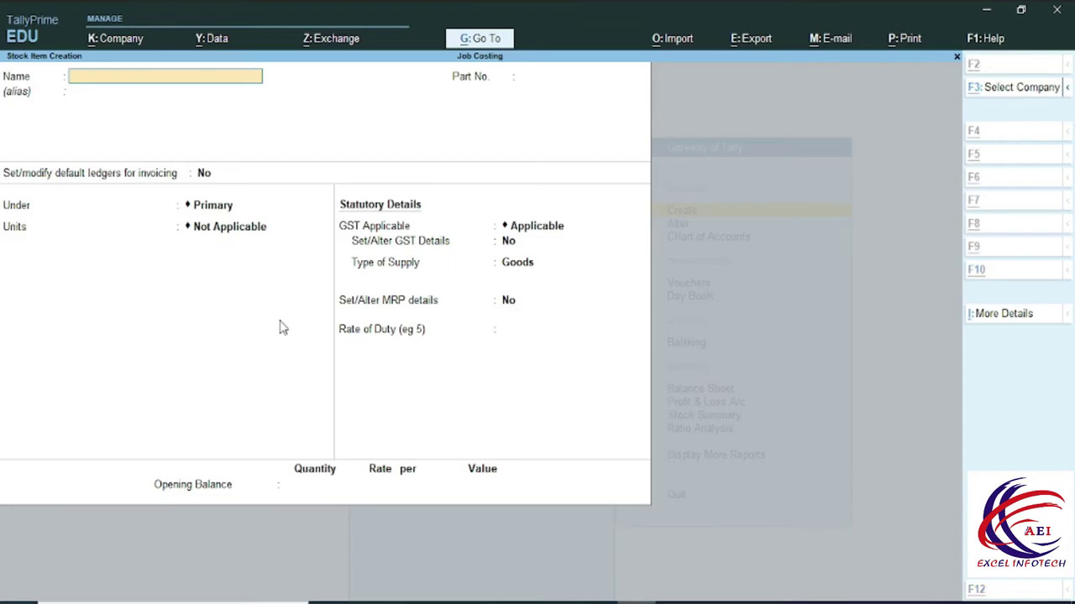
Copy "Sand (रेत)" from the Word document's Row Material table and use it as the next stock item's name in TallyPrime.
key("alt+Tab")
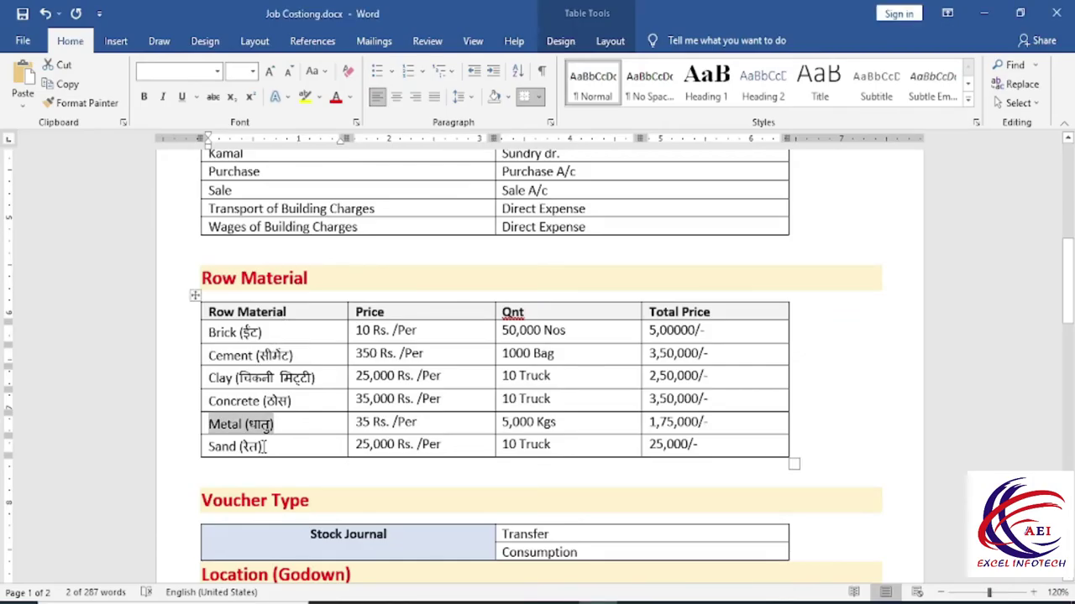
left_click_drag(263, 446, 211, 445)
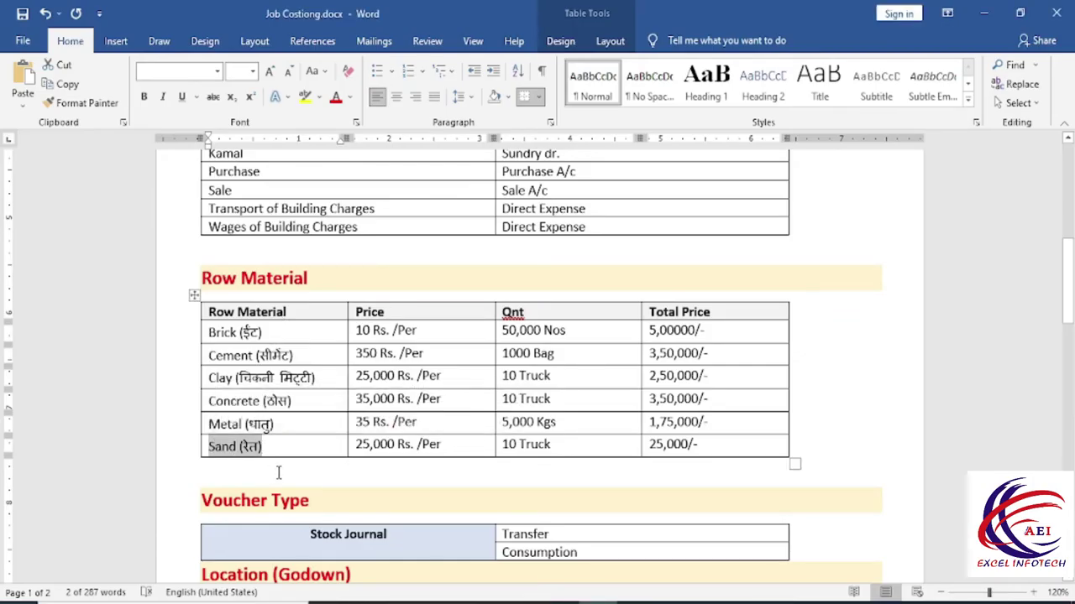
key("alt+Tab")
key("ctrl+v")
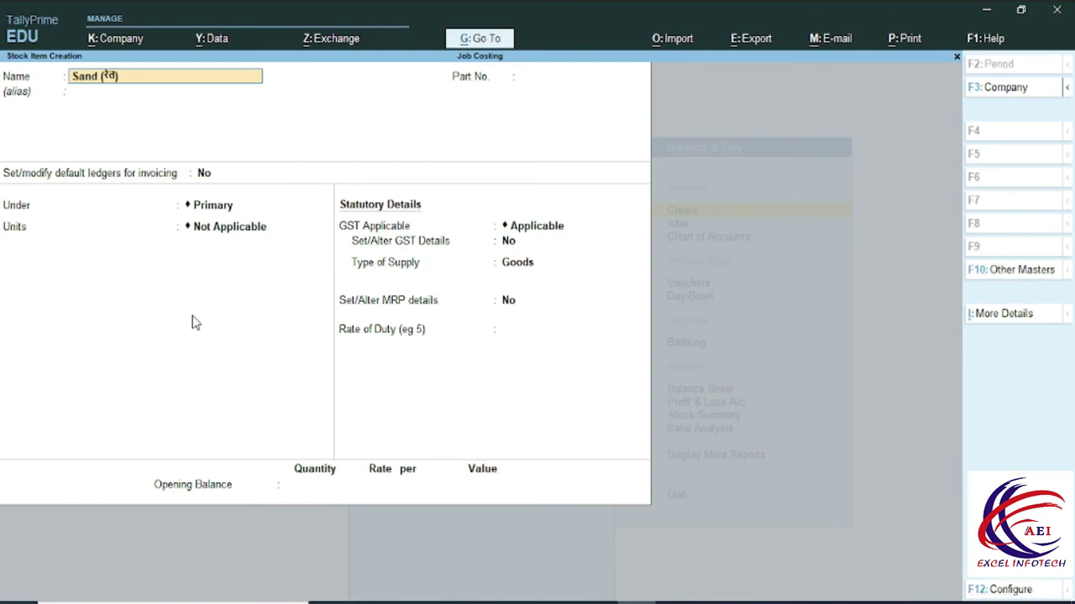
key("Return")
Place the Sand stock item under Row Matrial with units Truck, save it with the remaining defaults, and leave stock item creation.
key("Return")
key("Return")
key("Down")
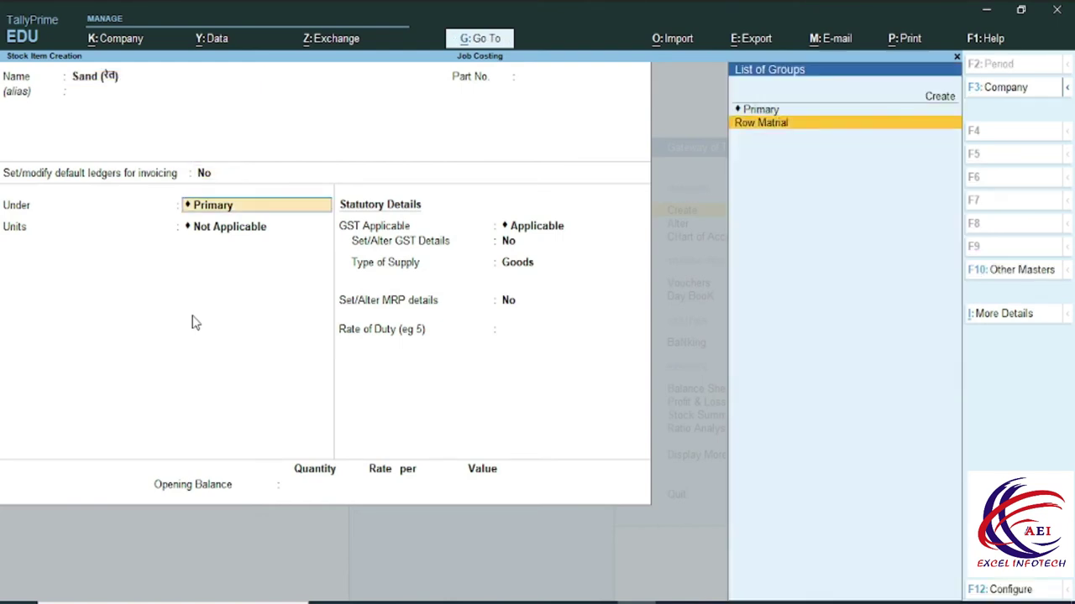
key("Return")
key("Down")
key("Down")
key("Down")
key("Down")
key("Return")
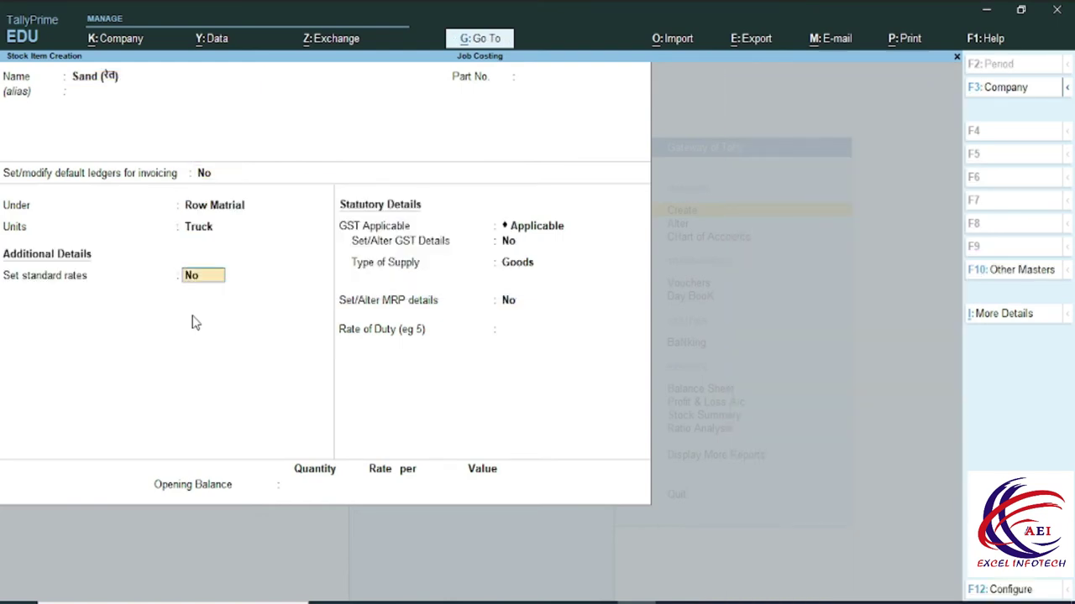
key("ctrl+a")
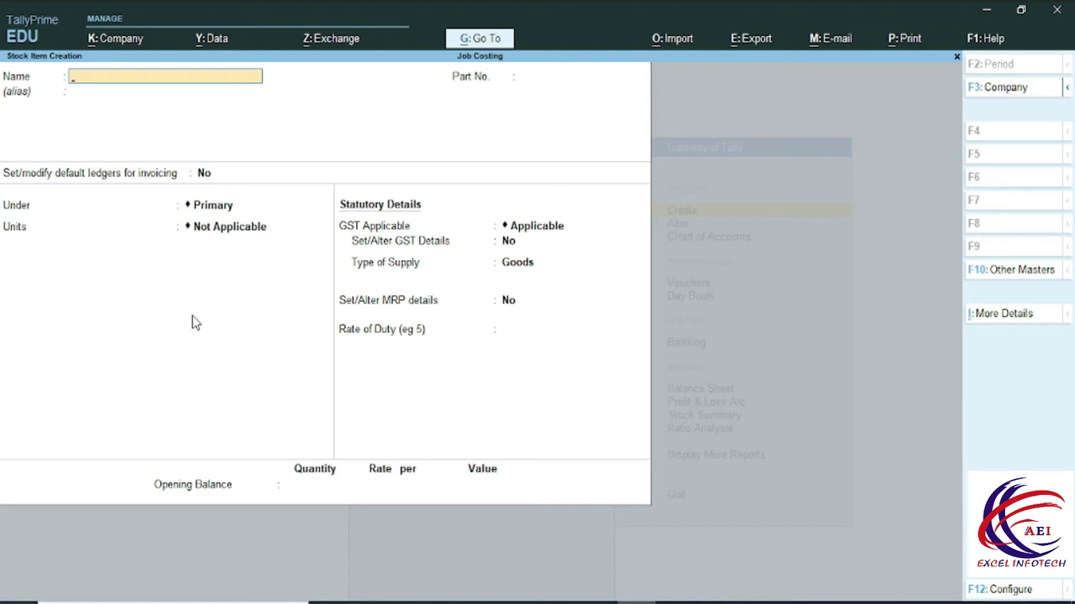
key("Escape")
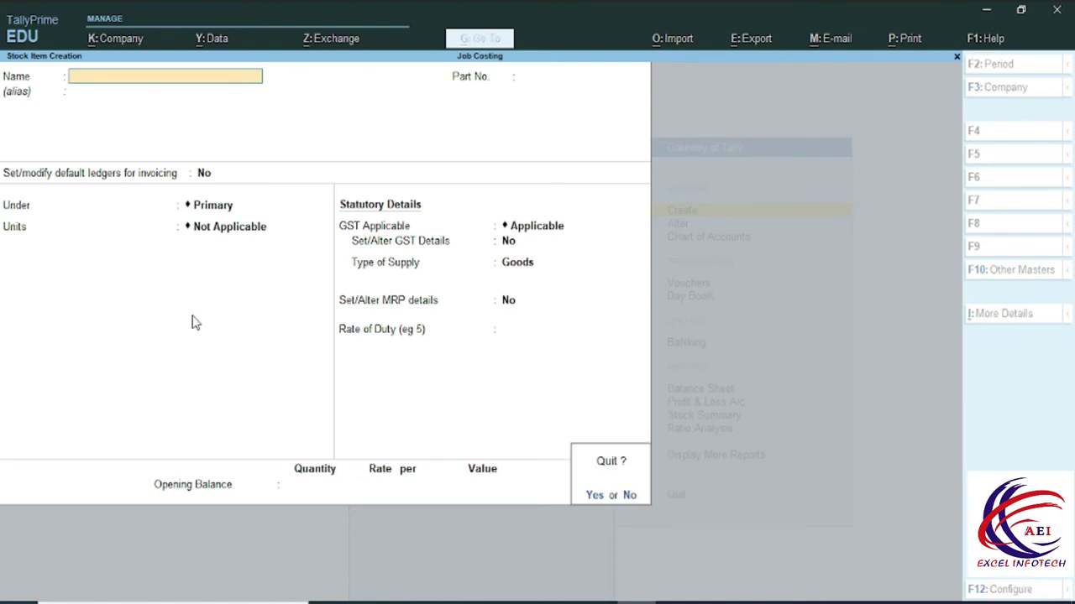
key("y")
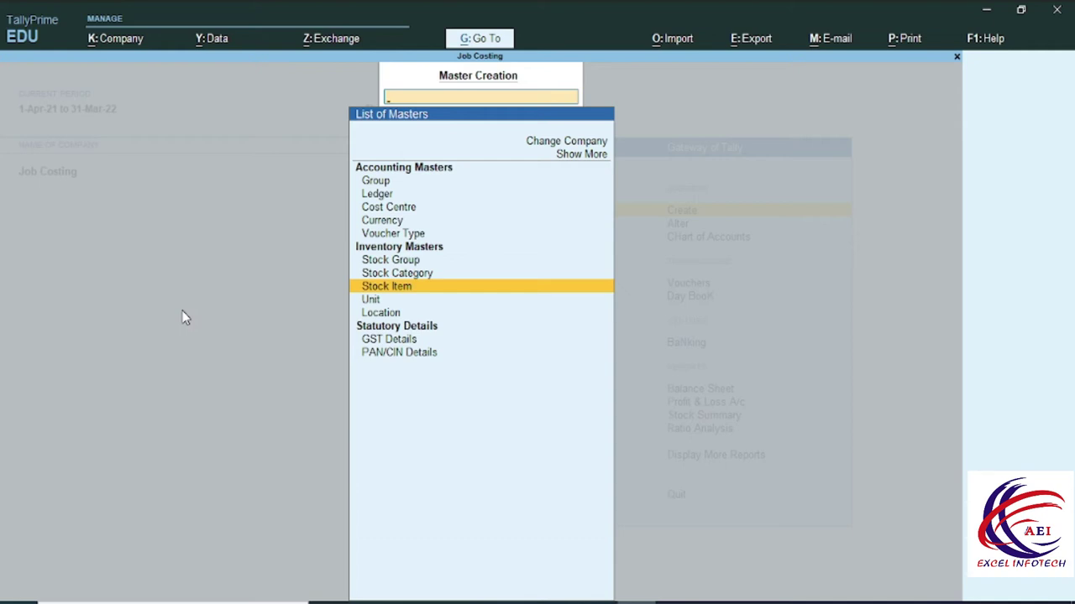
Open the Stock Journal voucher type for alteration.
key("Escape")
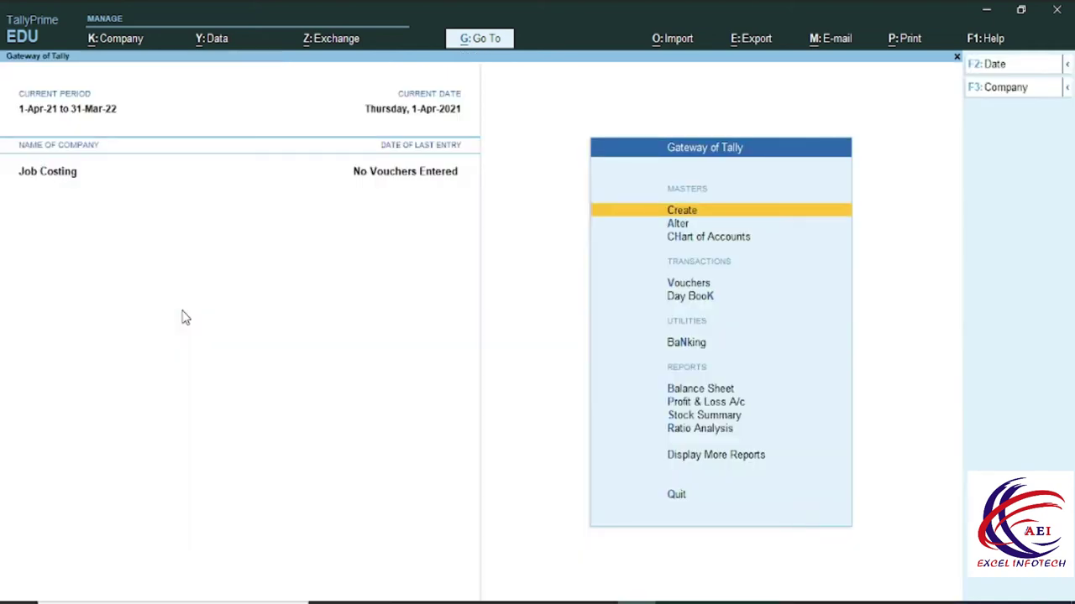
key("Down")
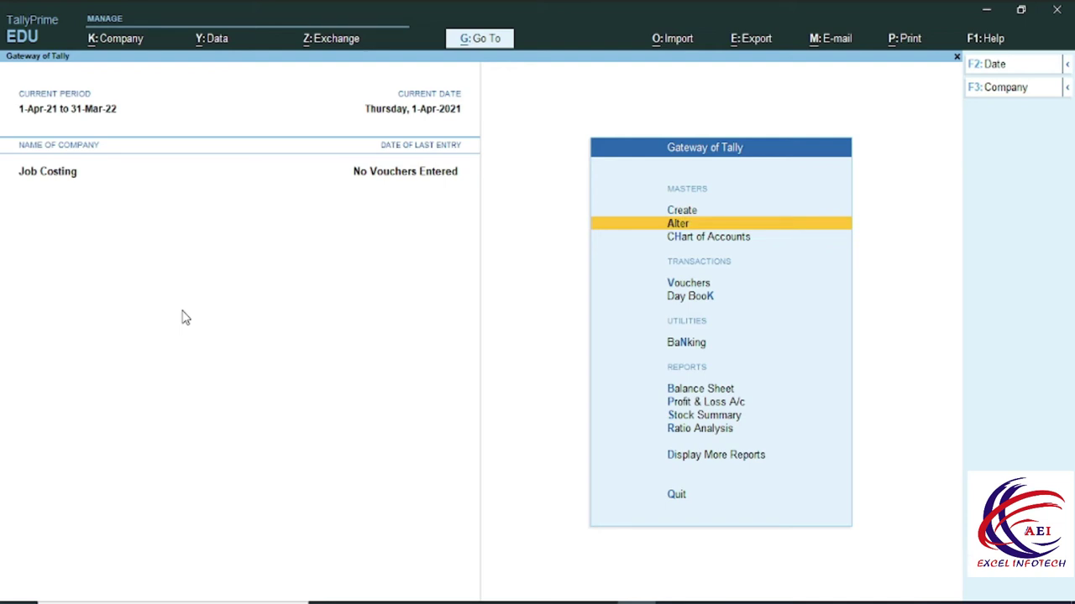
key("Return")
key("Down")
key("Down")
key("Down")
key("Down")
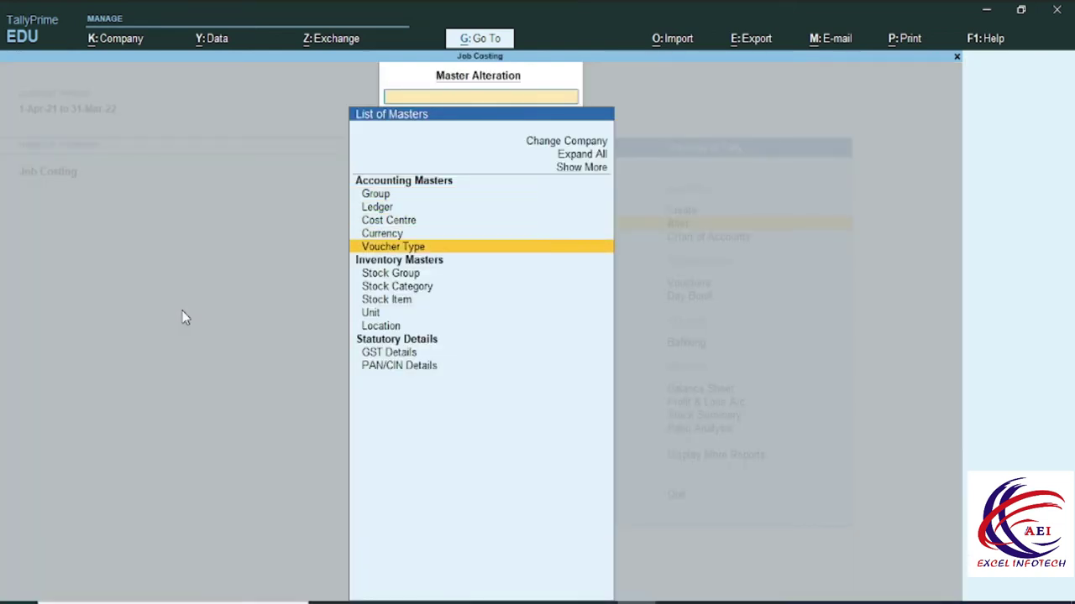
key("Return")
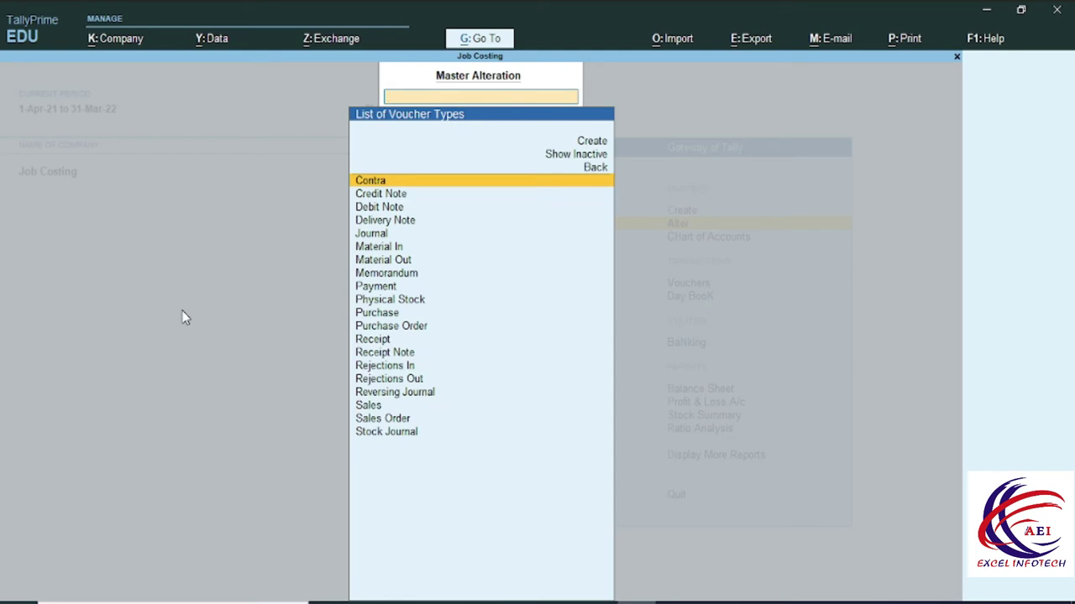
type("J")
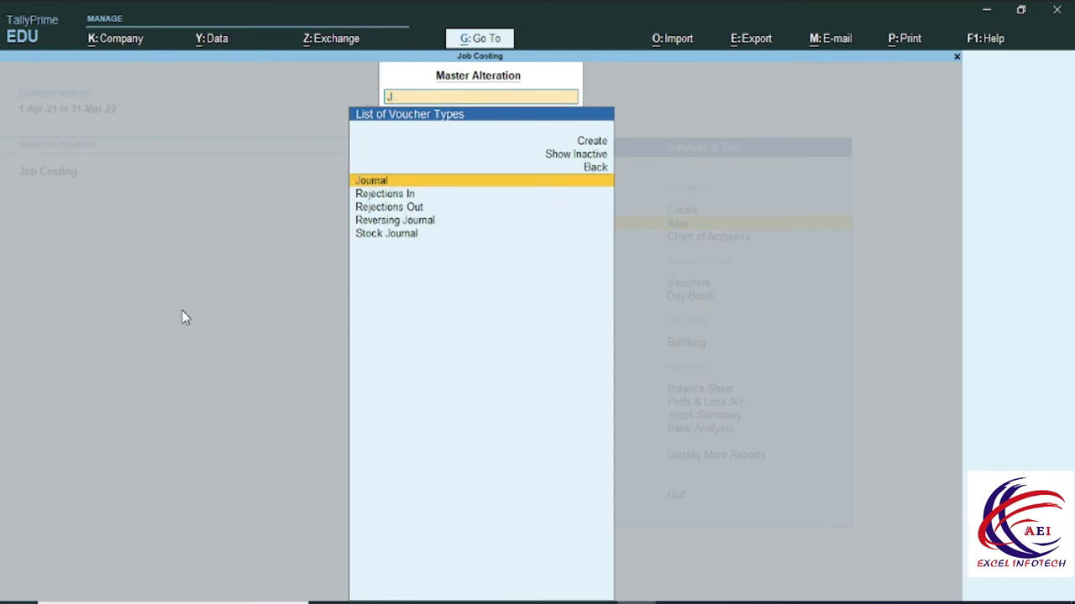
key("Down")
key("Down")
key("Down")
key("Down")
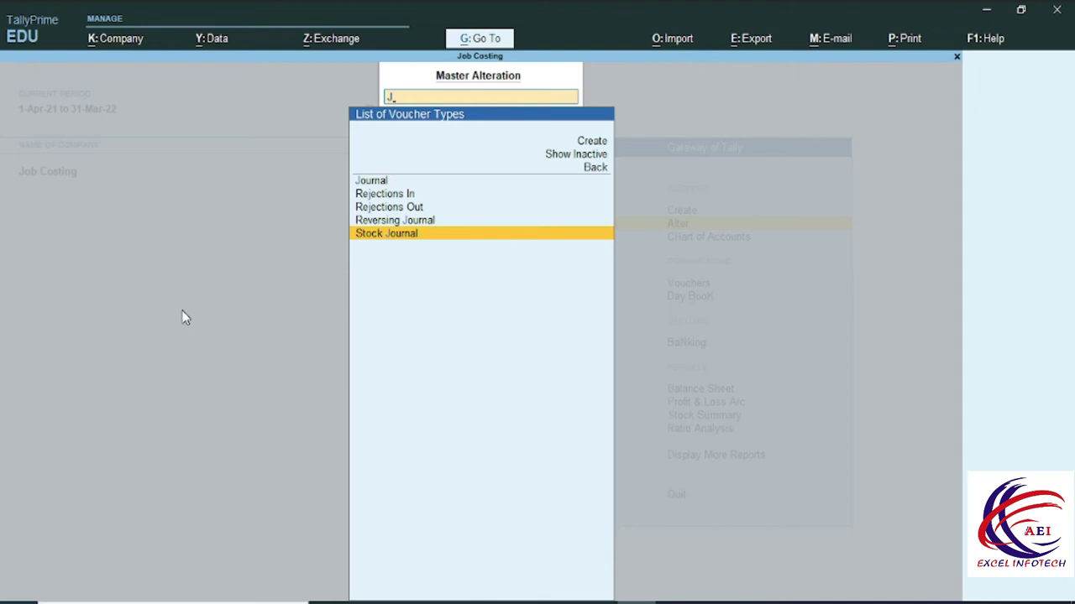
key("Return")
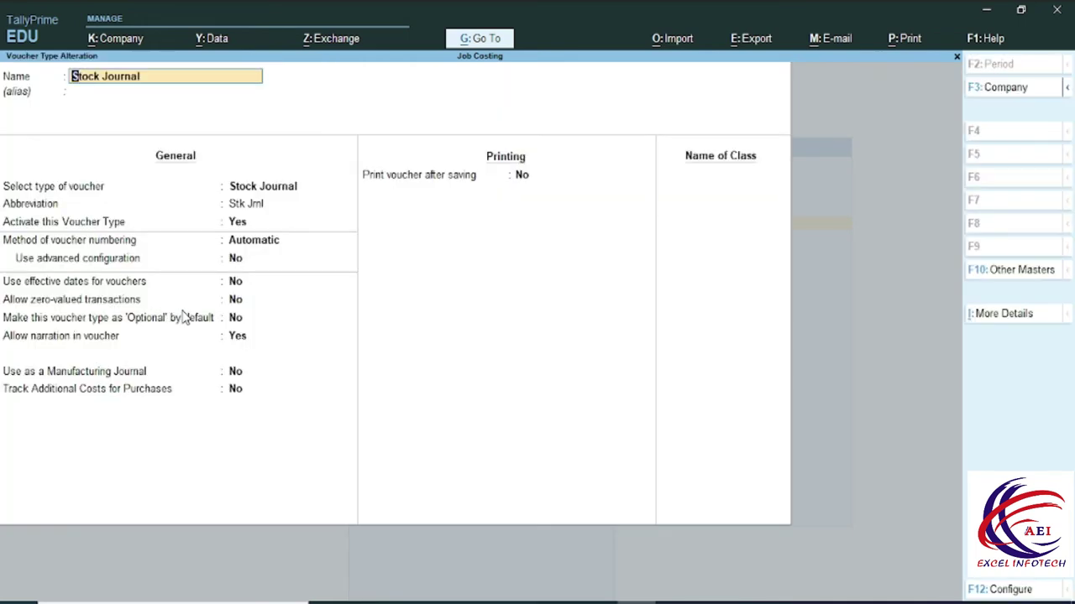
Add a Transfer class to the Stock Journal voucher type and enable it for inter-location transfers.
key("Return")
key("Return")
key("Return")
key("Return")
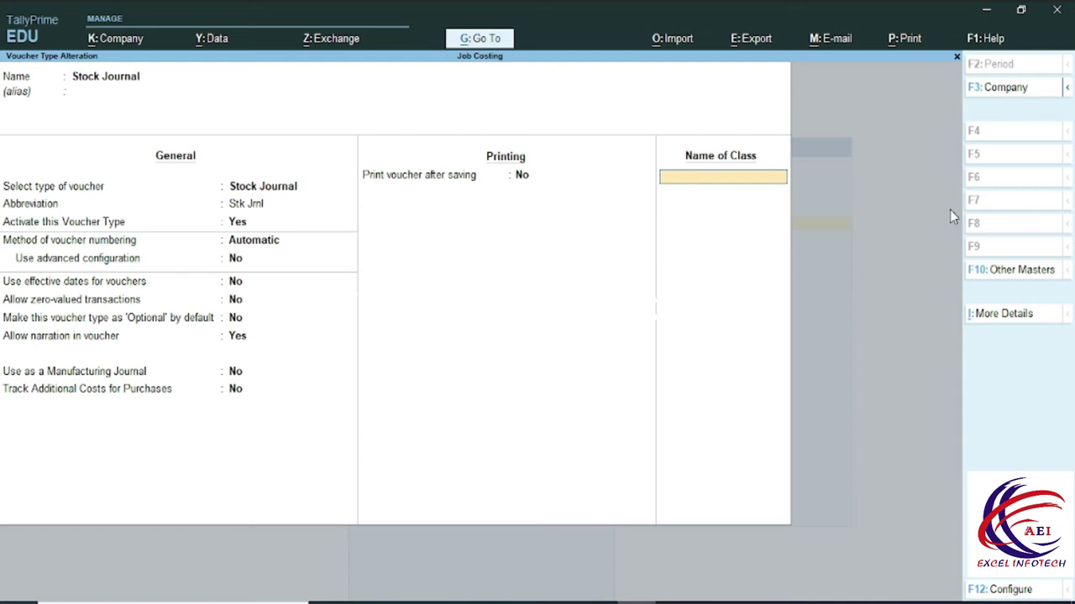
type("Transfer")
key("Return")
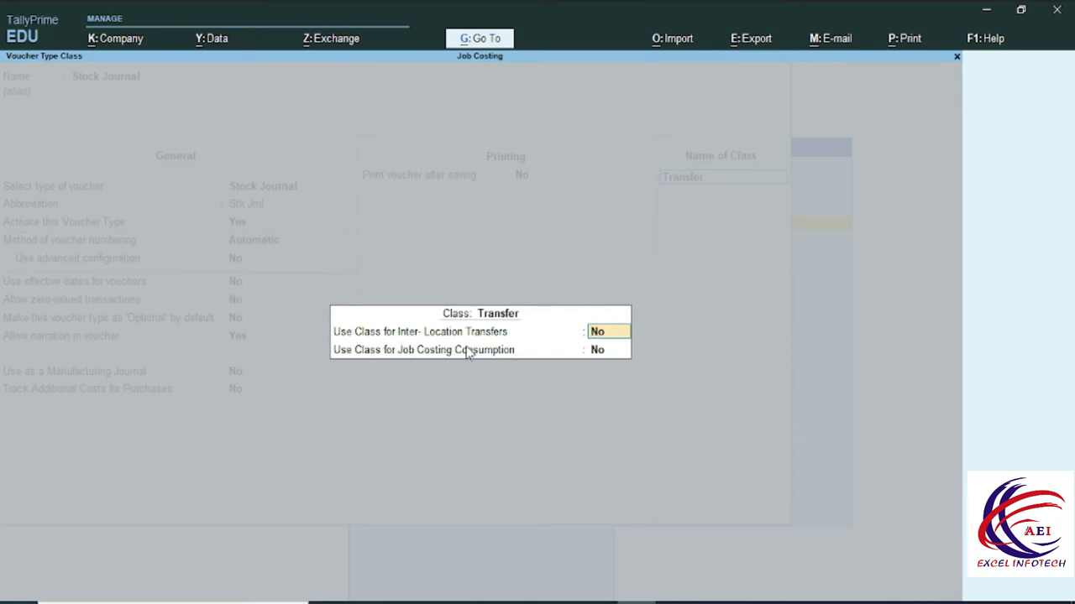
type("y")
key("Return")
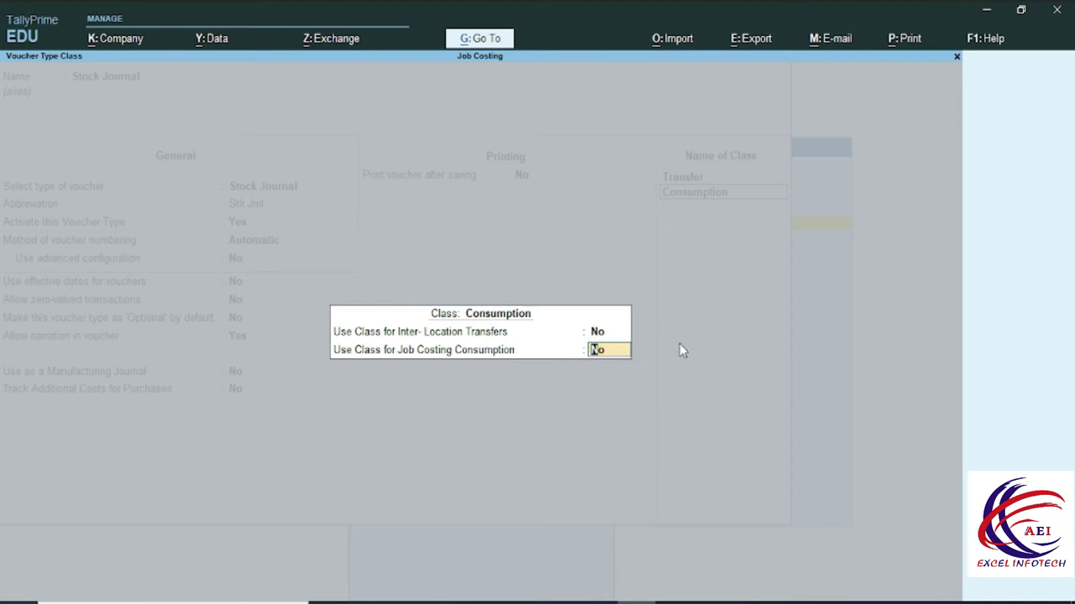
Enable the Consumption class for job costing consumption, save the Stock Journal voucher type, and return to the Gateway of Tally.
type("y")
key("Return")
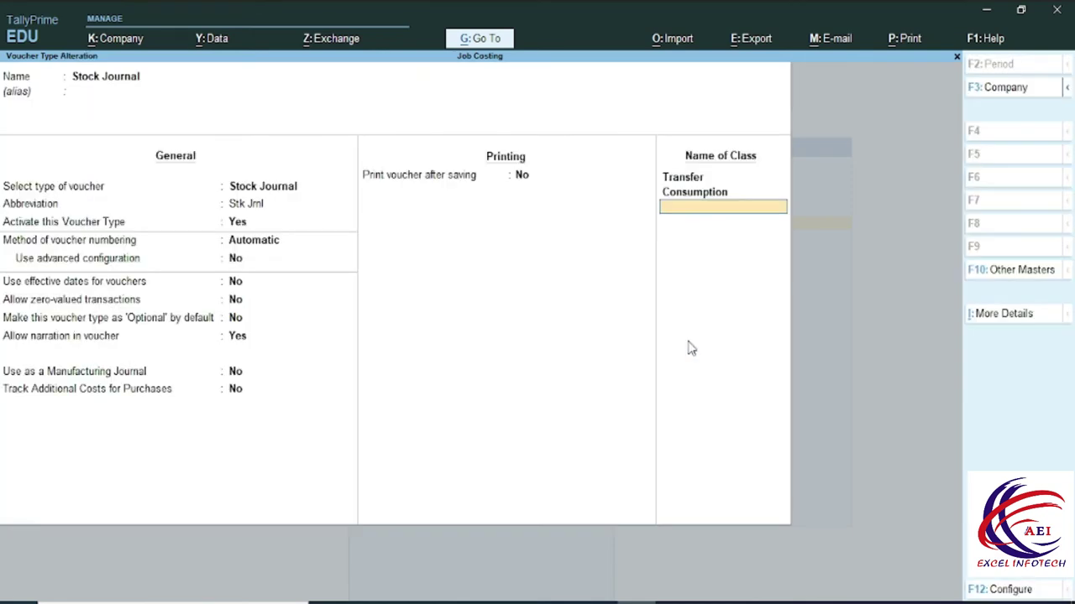
key("ctrl+a")
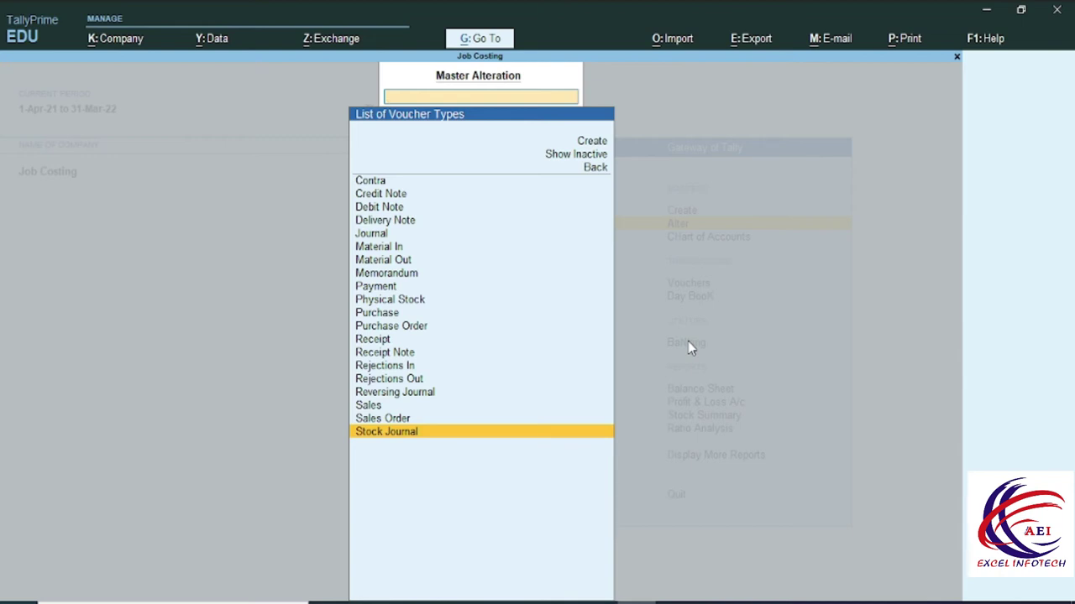
key("Escape")
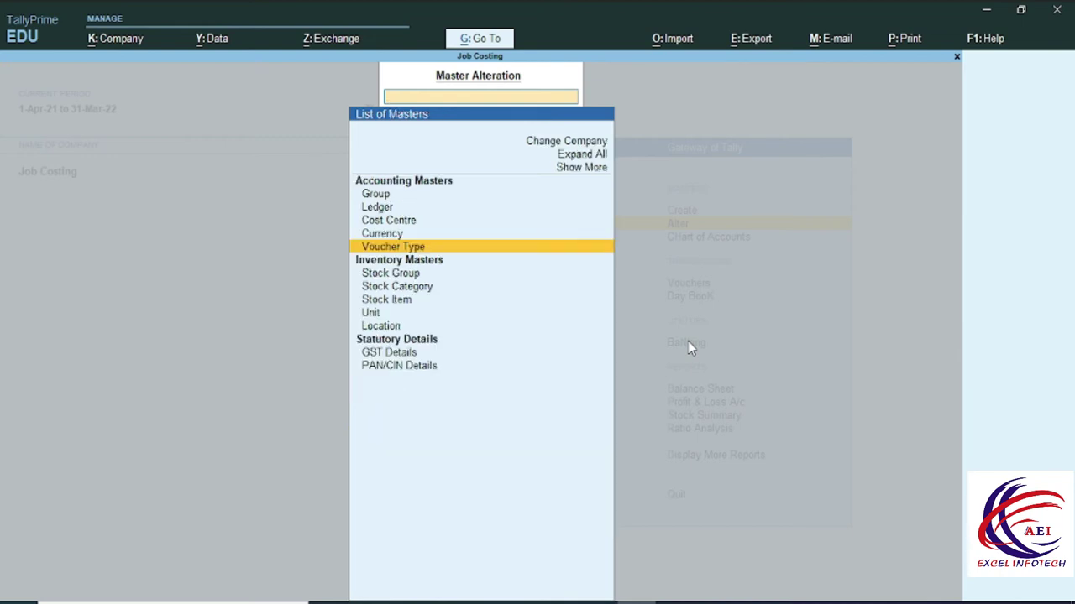
key("Escape")
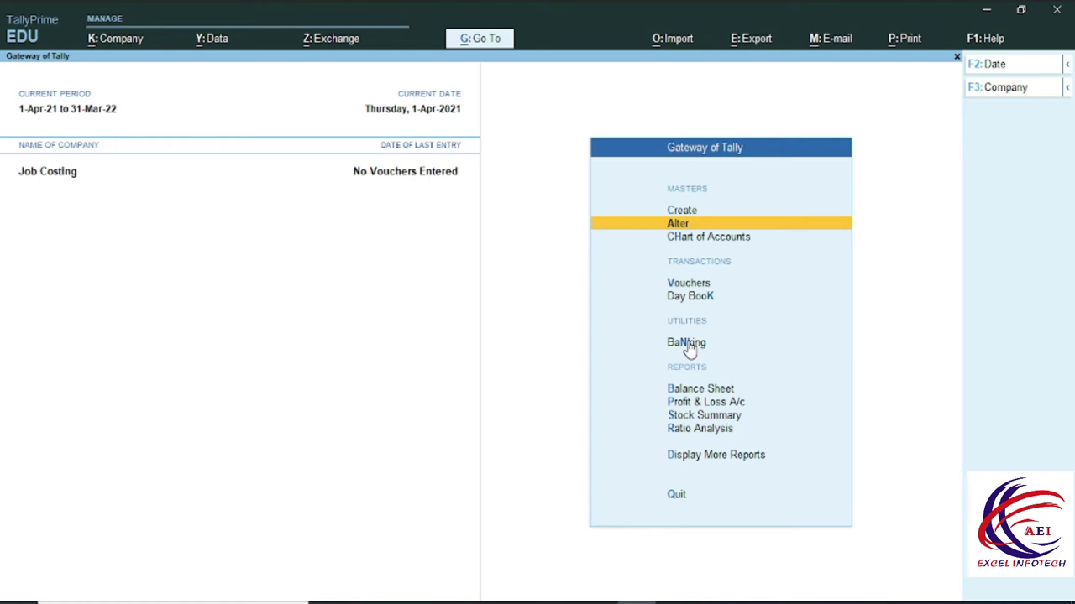
Start a purchase voucher with supplier invoice number 101 and keep the date 1-Apr-21.
left_click(686, 285)
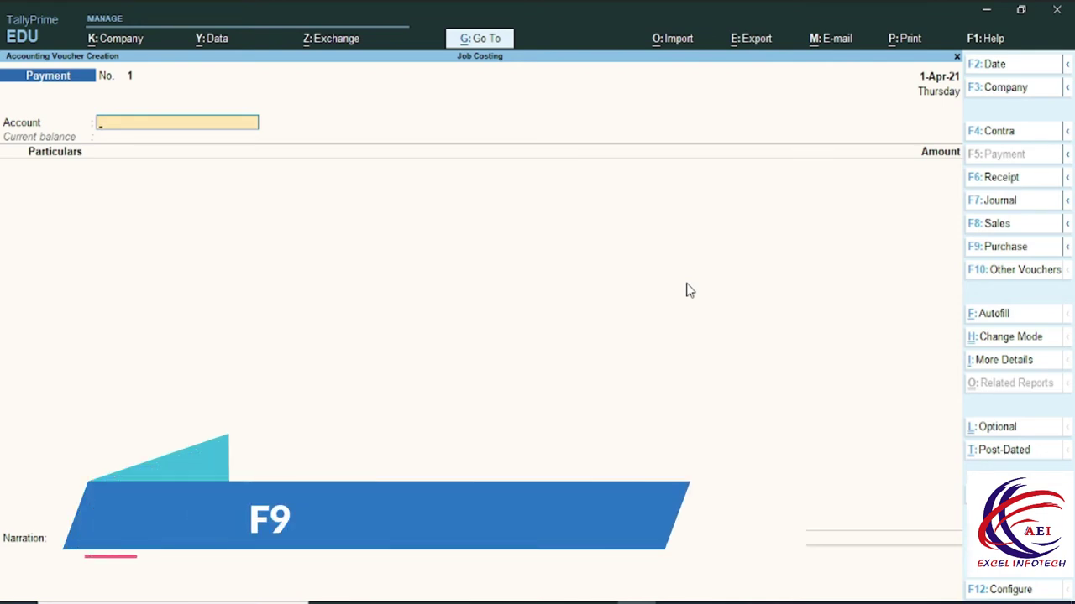
key("F9")
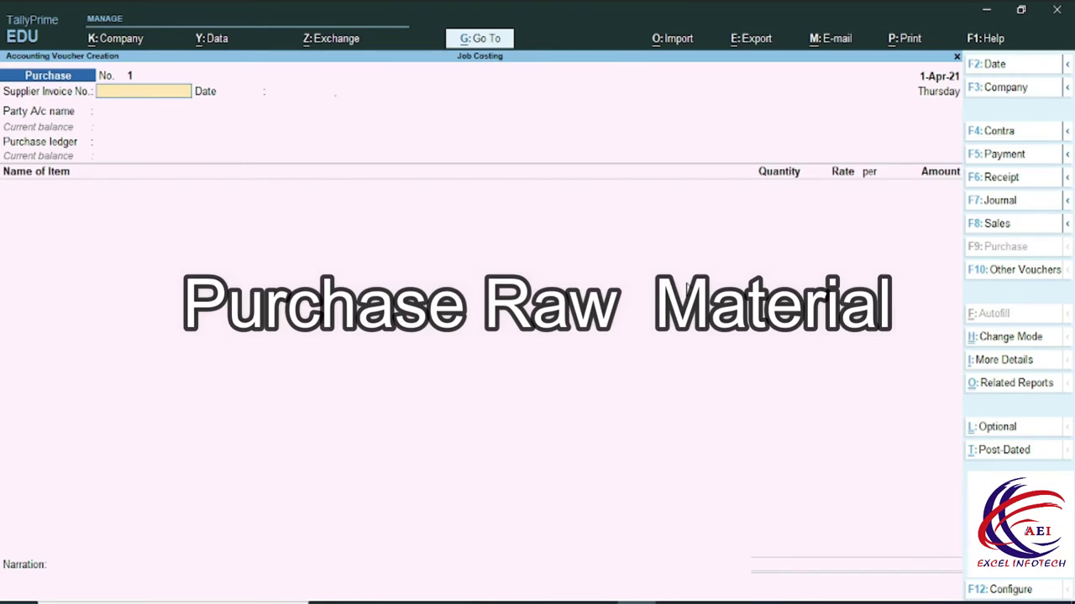
type("10101")
key("BackSpace")
key("BackSpace")
key("BackSpace")
key("BackSpace")
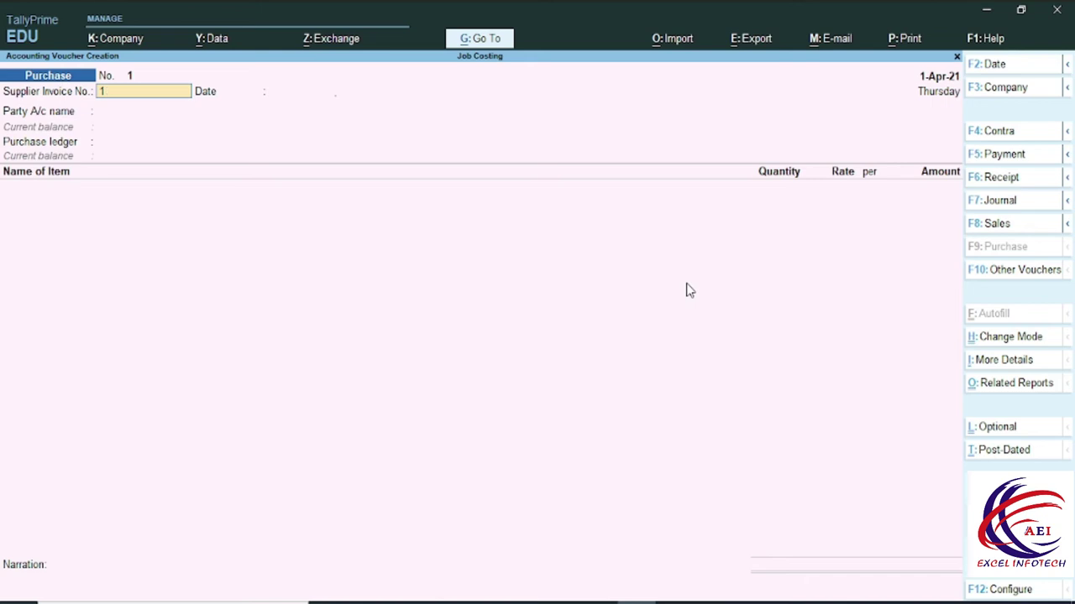
type("01")
key("Return")
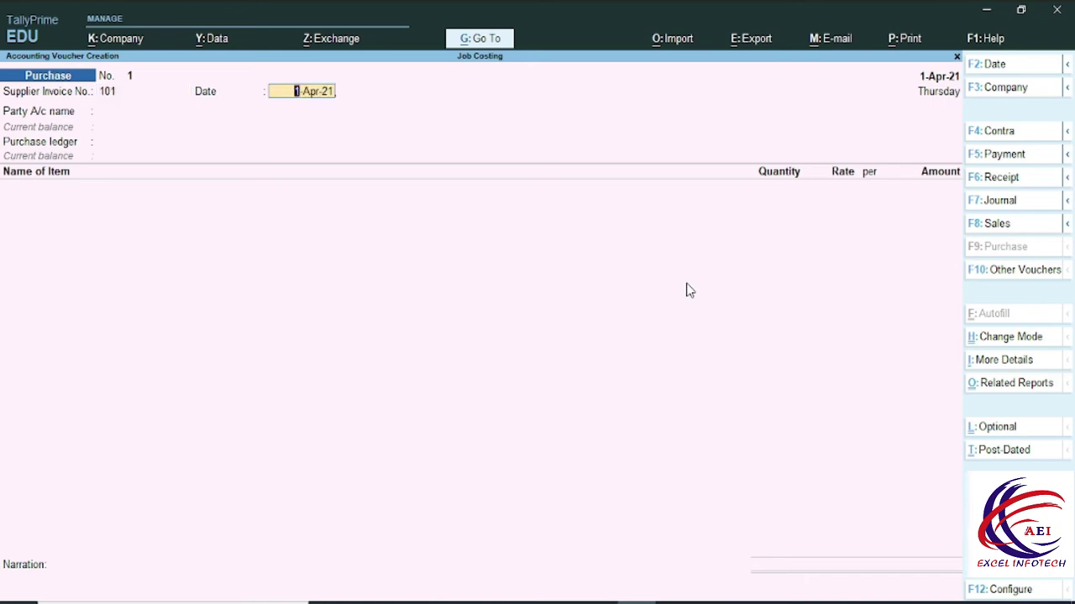
key("Return")
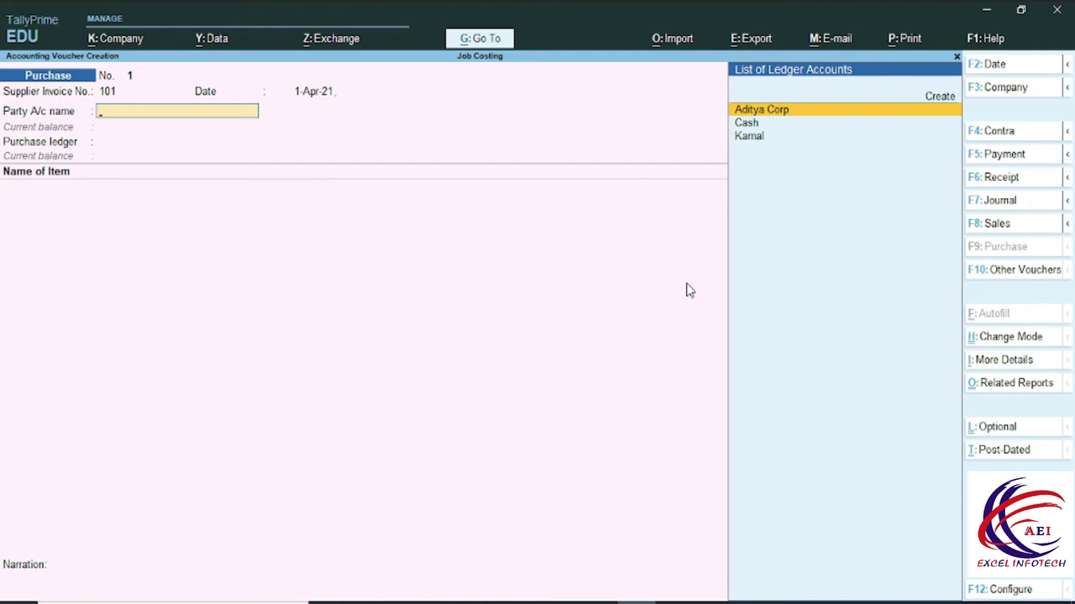
Select Aditya Corp as the party, leave the receipt and party details at their defaults, and choose Purchase as the purchase ledger.
key("Return")
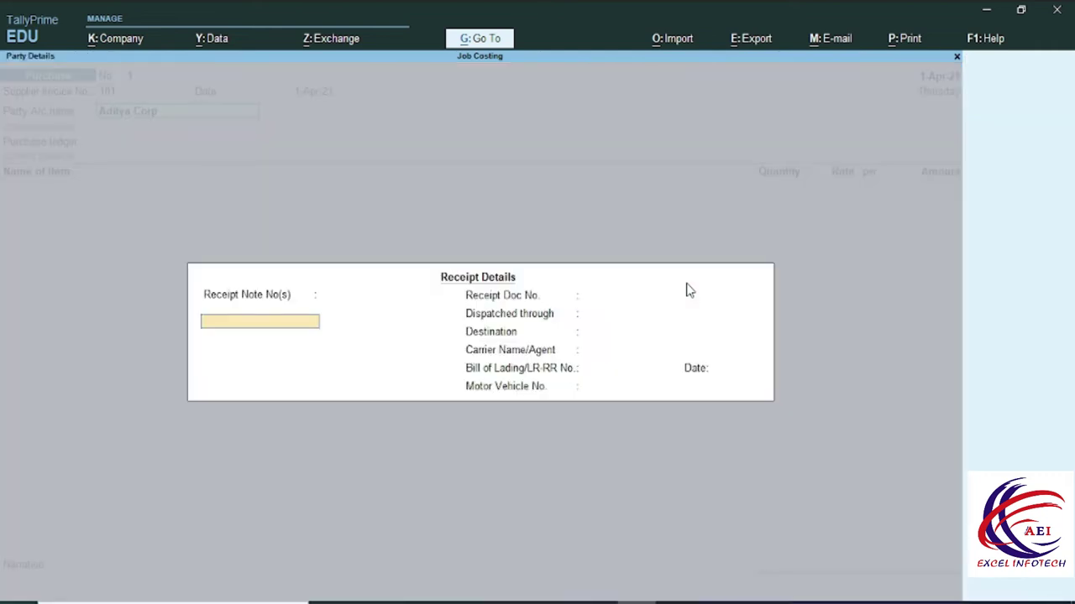
key("Return")
key("Return")
key("Return")
key("Return")
key("Return")
key("Return")
key("Return")
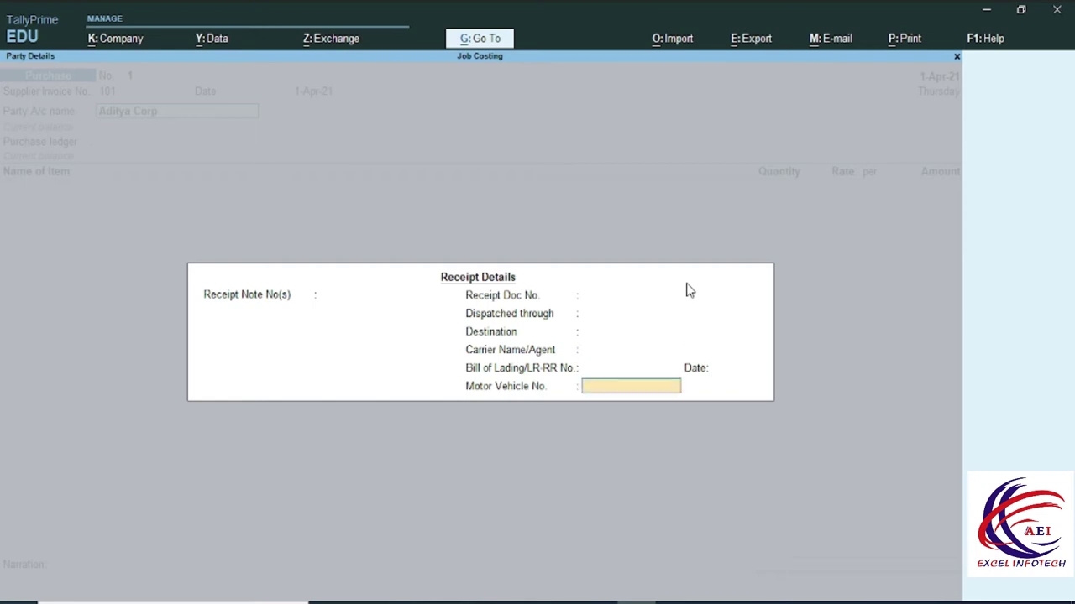
key("Return")
key("Return")
key("Return")
key("Return")
key("Return")
key("Return")
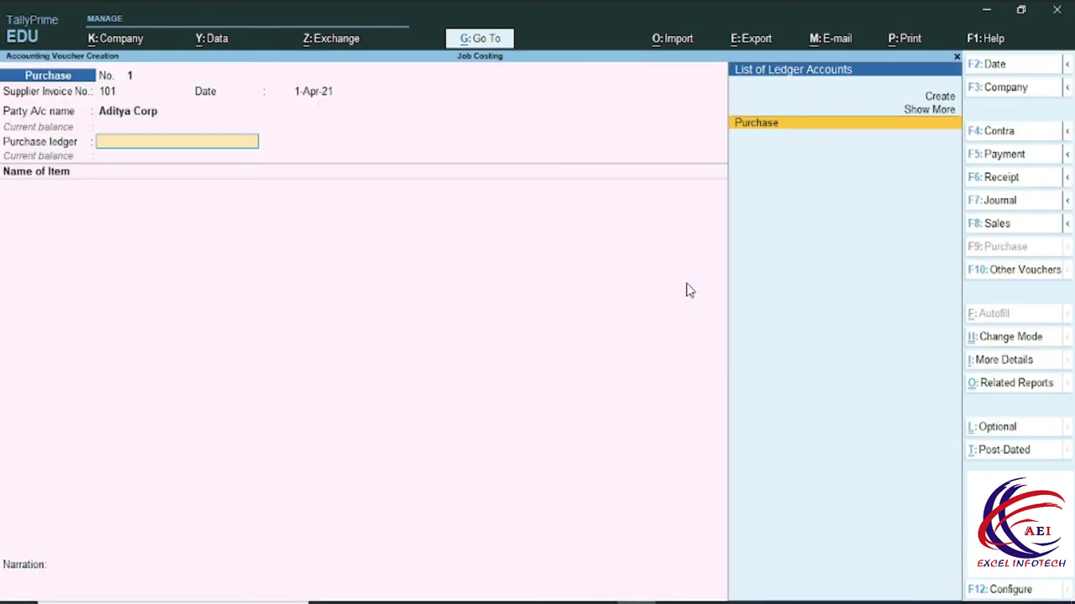
key("Return")
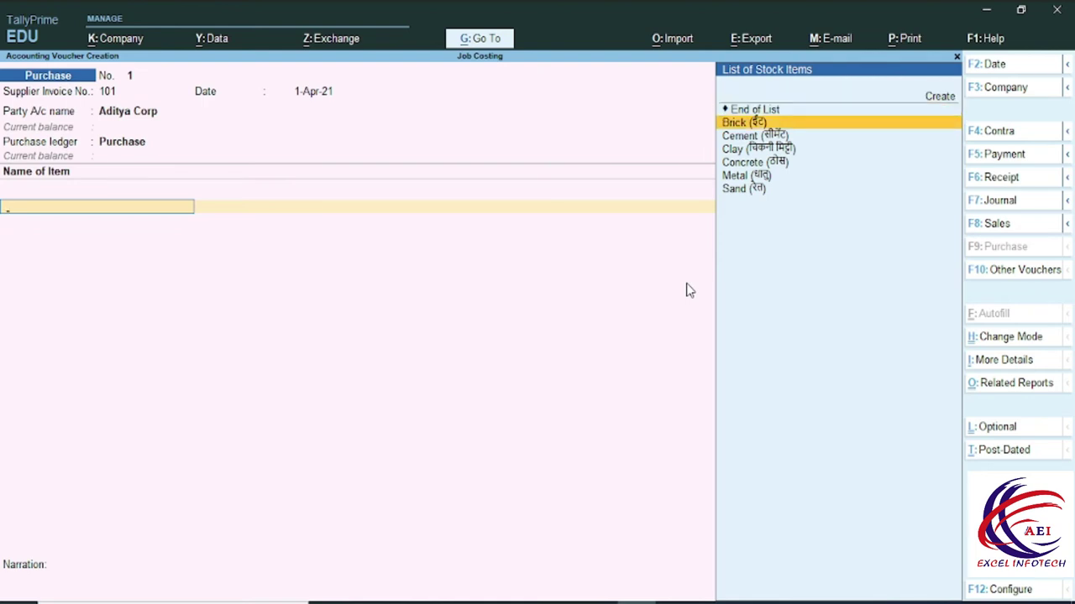
Add Brick (ईंट) at Main Location and check its price and quantity in the Word document's Row Material table.
key("Return")
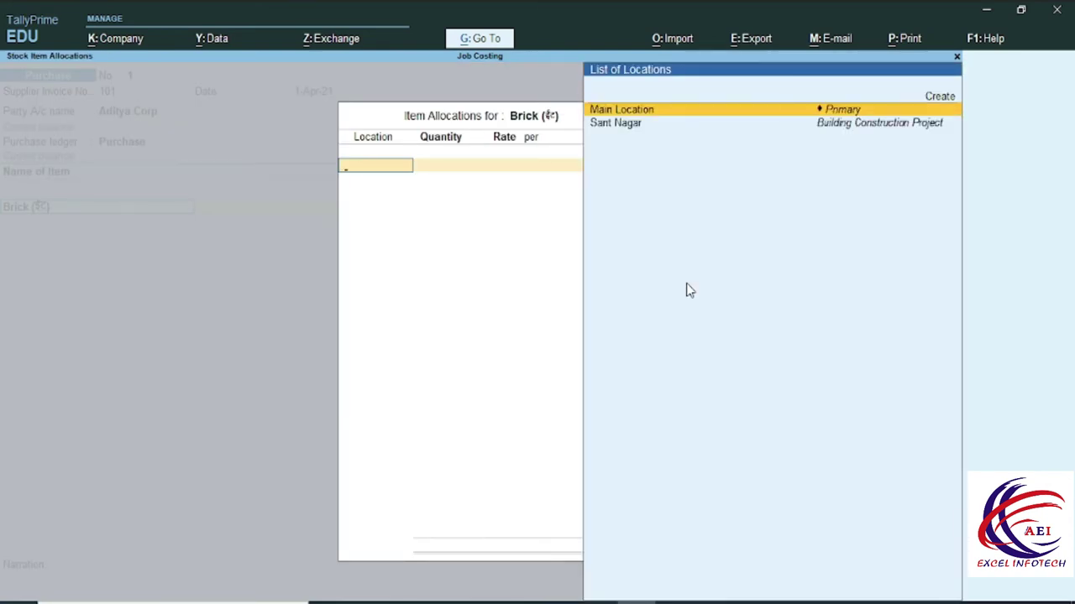
key("Return")
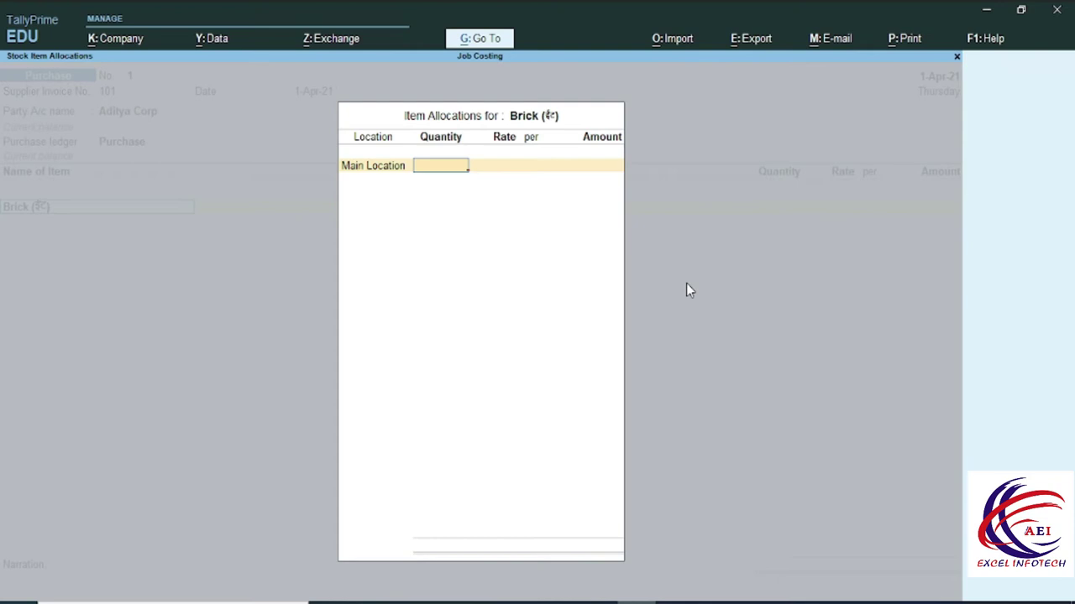
key("alt+Tab")
scroll(542, 384, "up", 2)
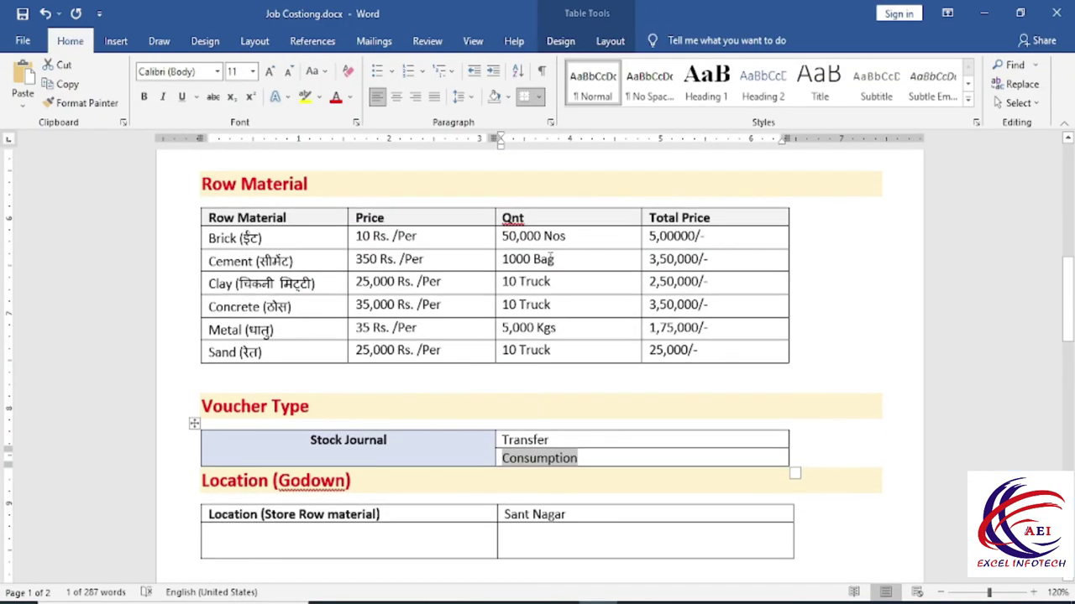
key("alt+Tab")
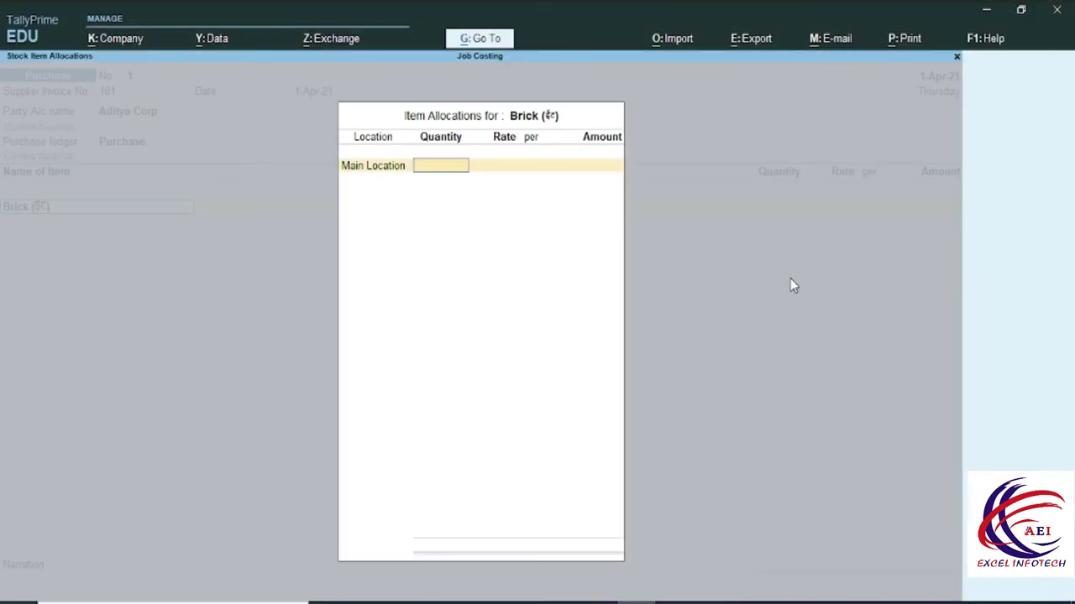
Set the Brick quantity to 50,000 Nos. at a rate of 10 and accept its item allocation.
type("50,")
type("0000")
key("Return")
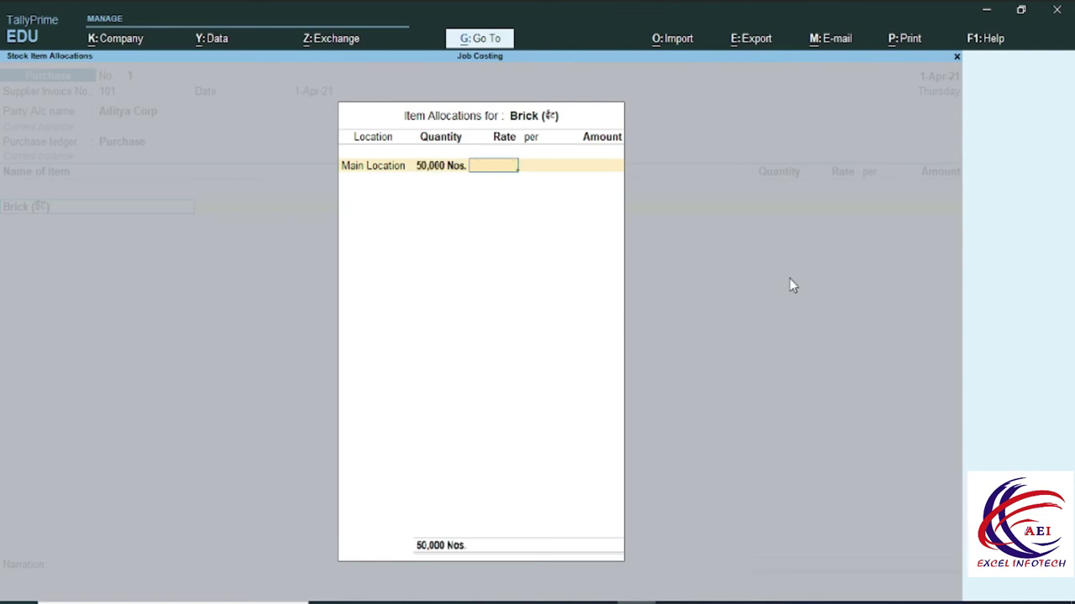
type("10")
key("Return")
key("Return")
key("Return")
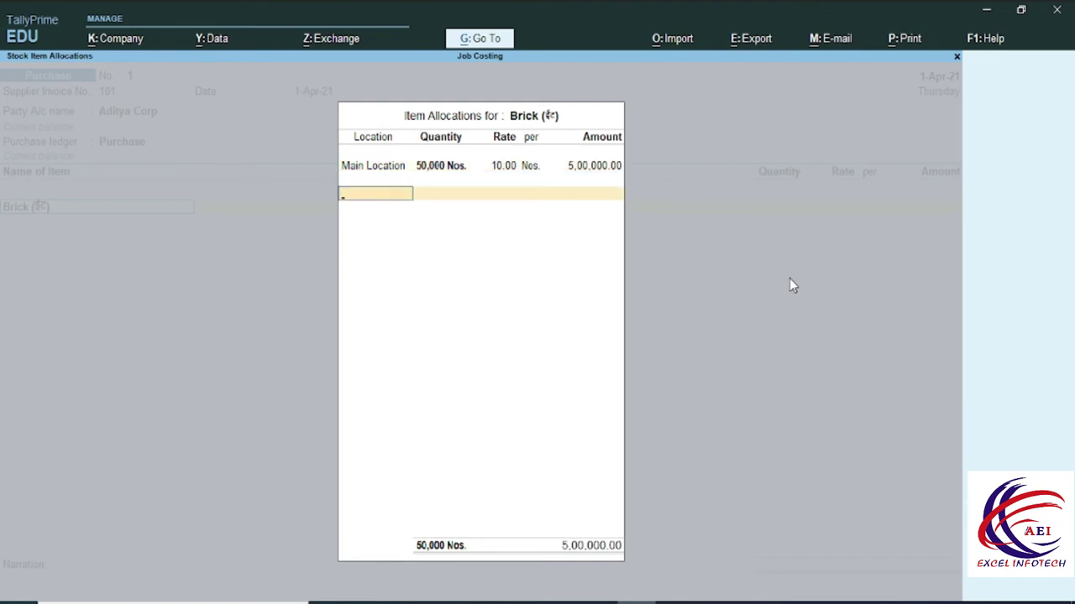
key("Return")
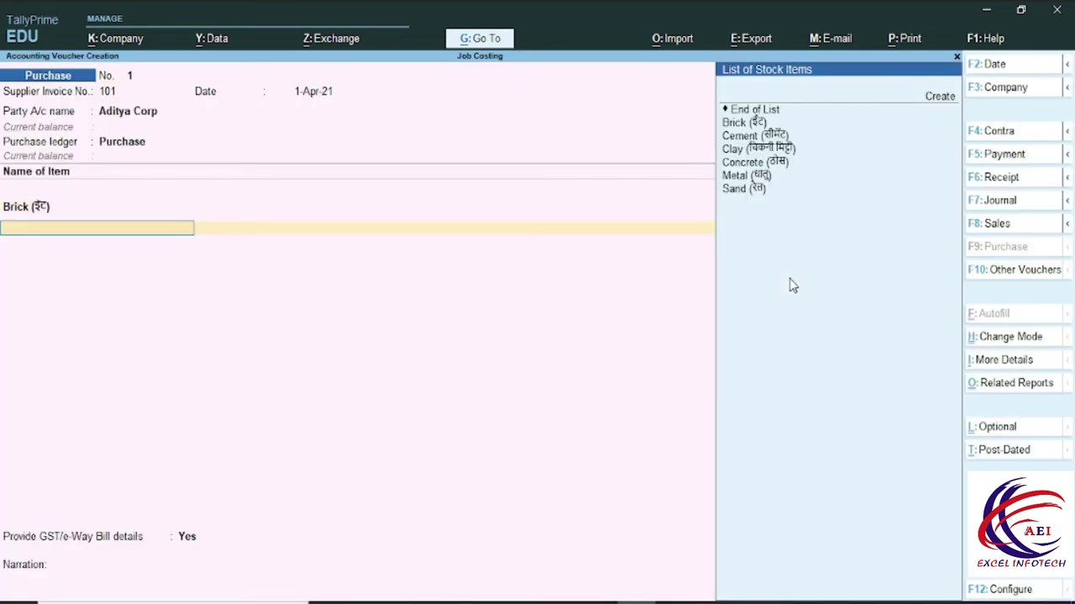
Add Cement (सीमेंट) at Main Location with a quantity of 1,000 Bag at a rate of 350, and accept its allocation.
key("Down")
key("Down")
key("Return")
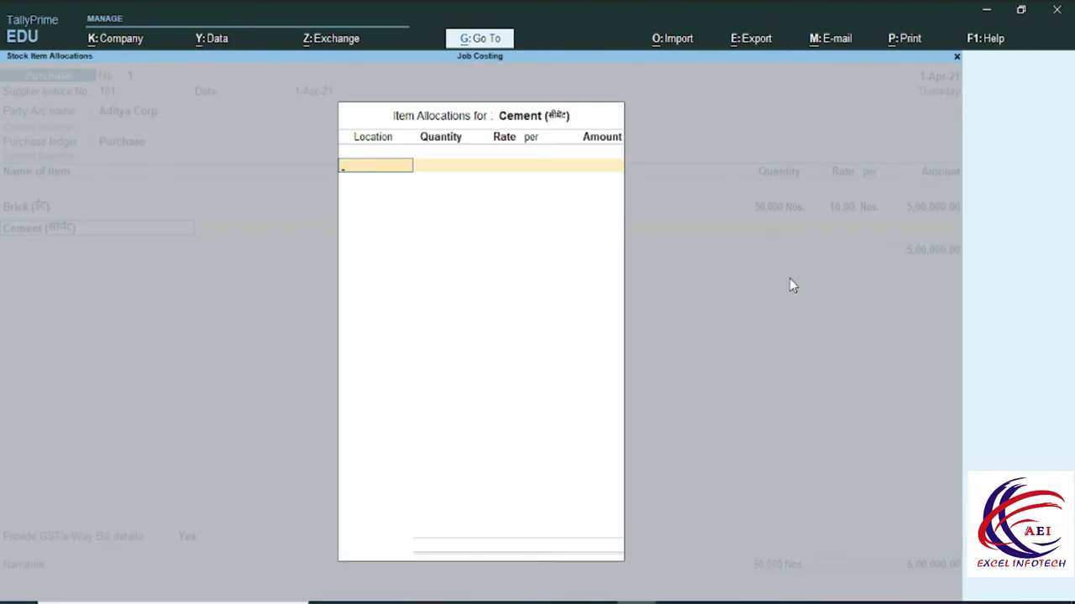
key("Down")
key("Return")
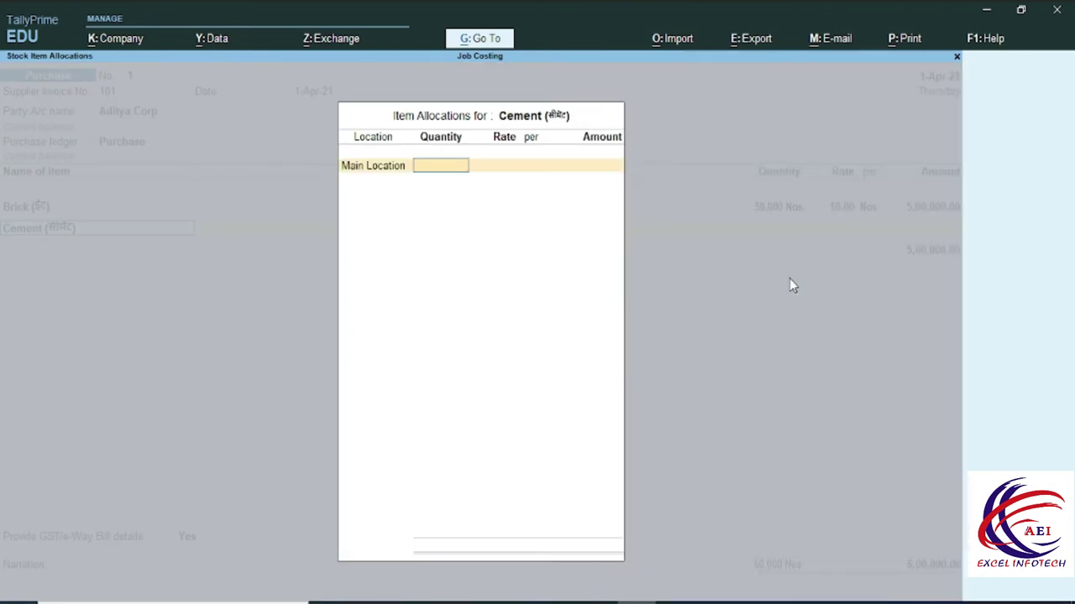
type("1,")
type("000")
key("Return")
type("350")
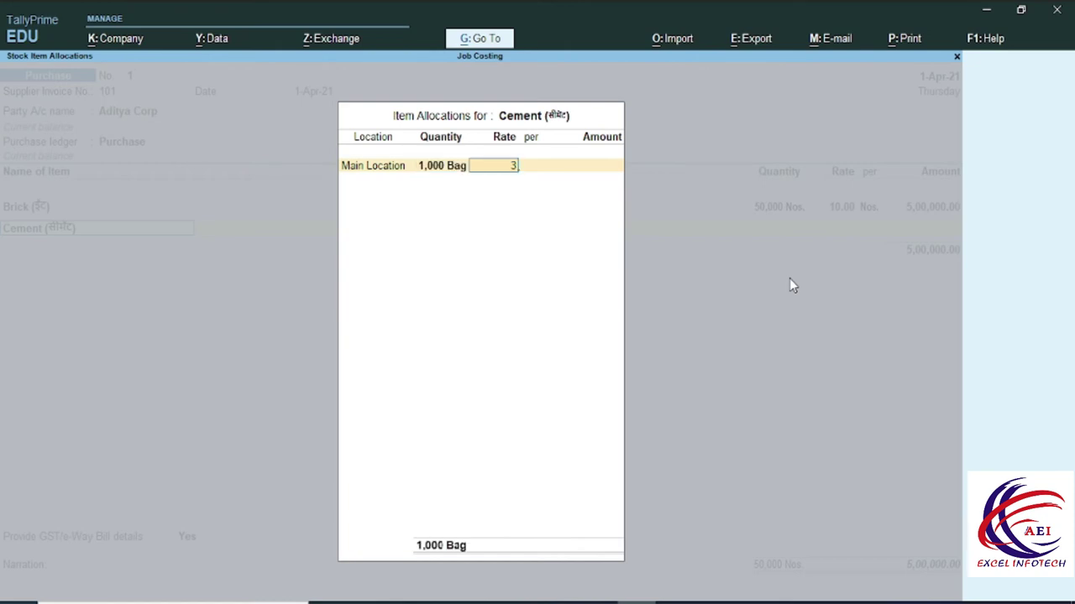
key("Return")
key("Return")
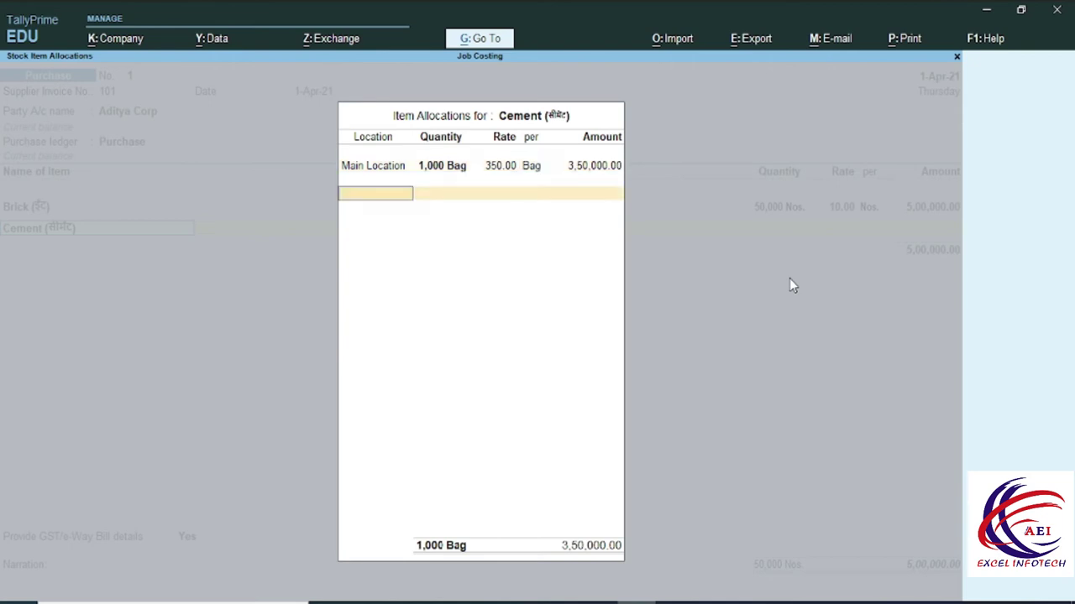
key("Return")
Add Clay (चिकनी मिट्टी) at Main Location and set its quantity to 10 Truck per the Word document's Row Material table.
key("Return")
key("Down")
key("Down")
key("Down")
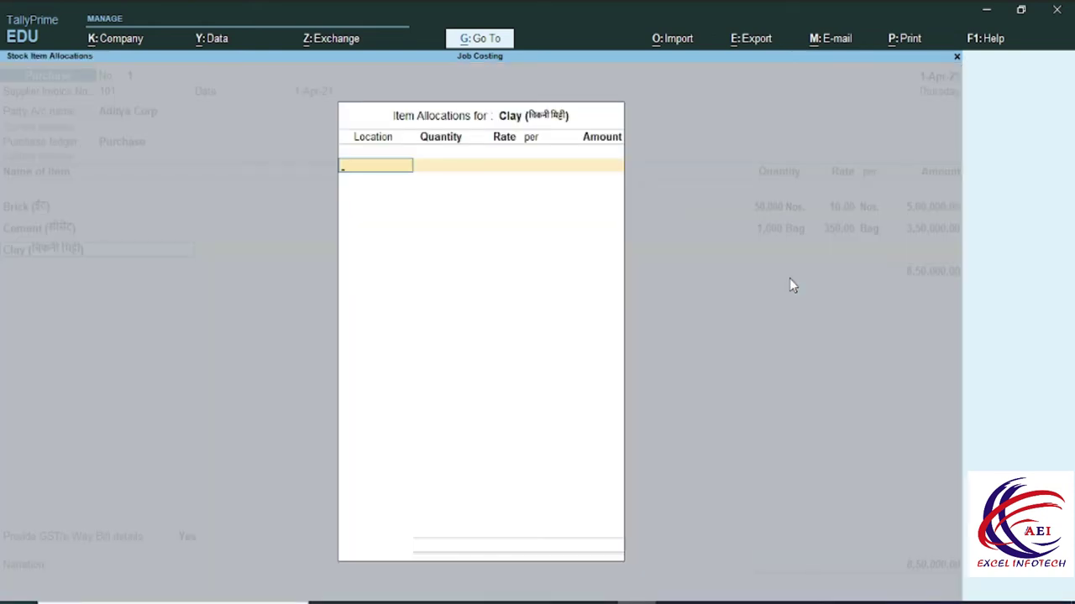
key("Down")
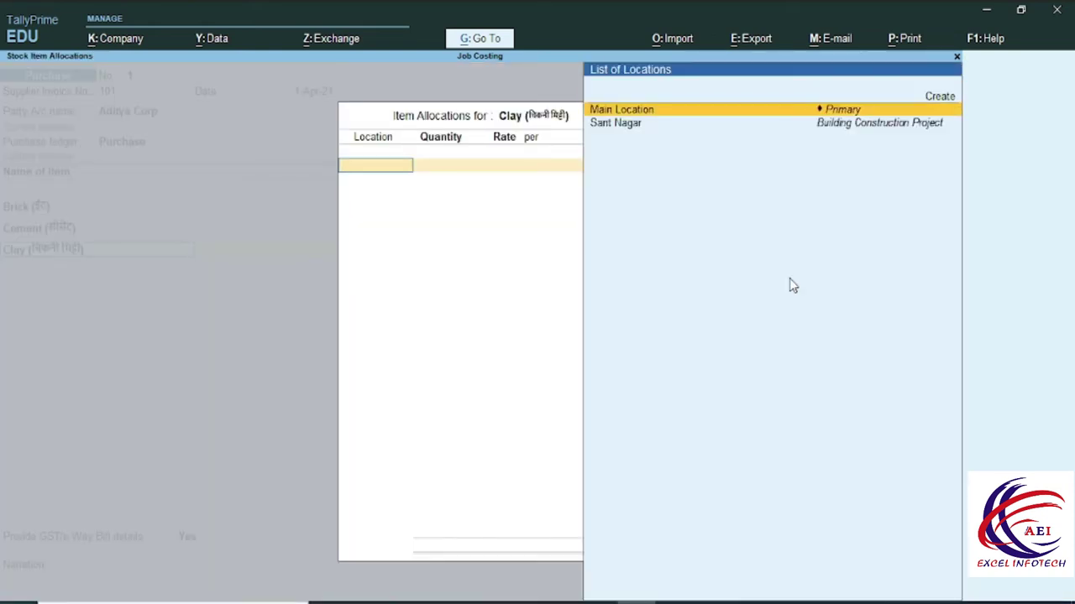
key("Return")
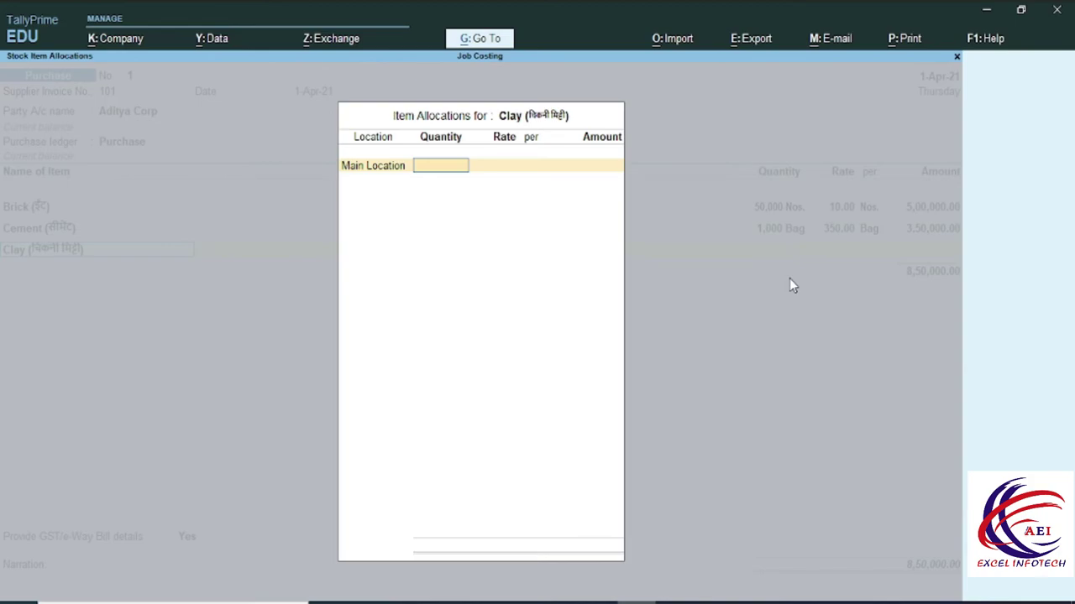
key("alt+Tab")
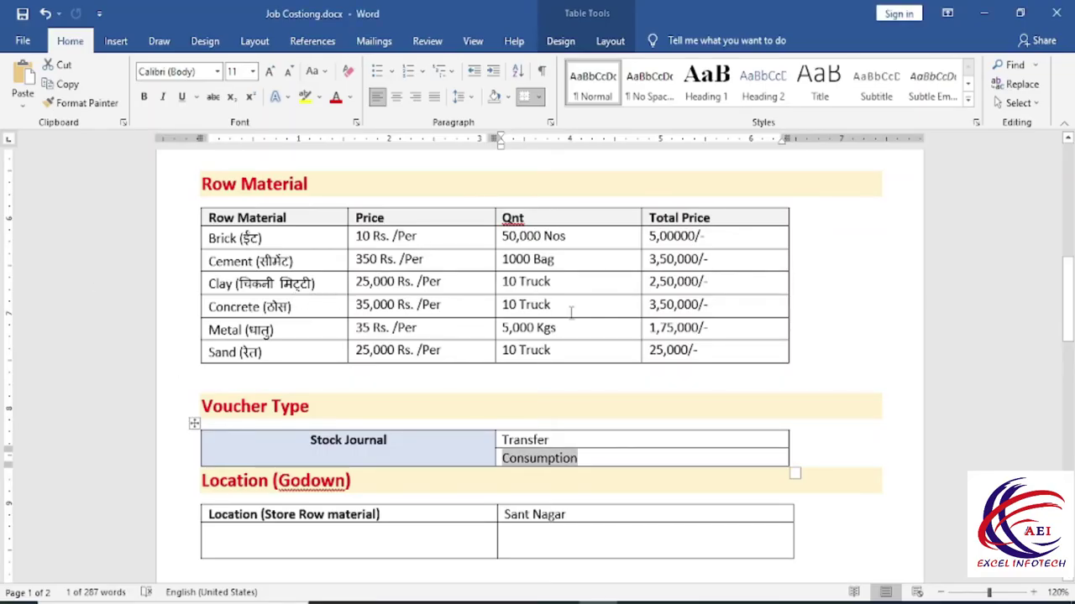
key("alt+Tab")
type("10")
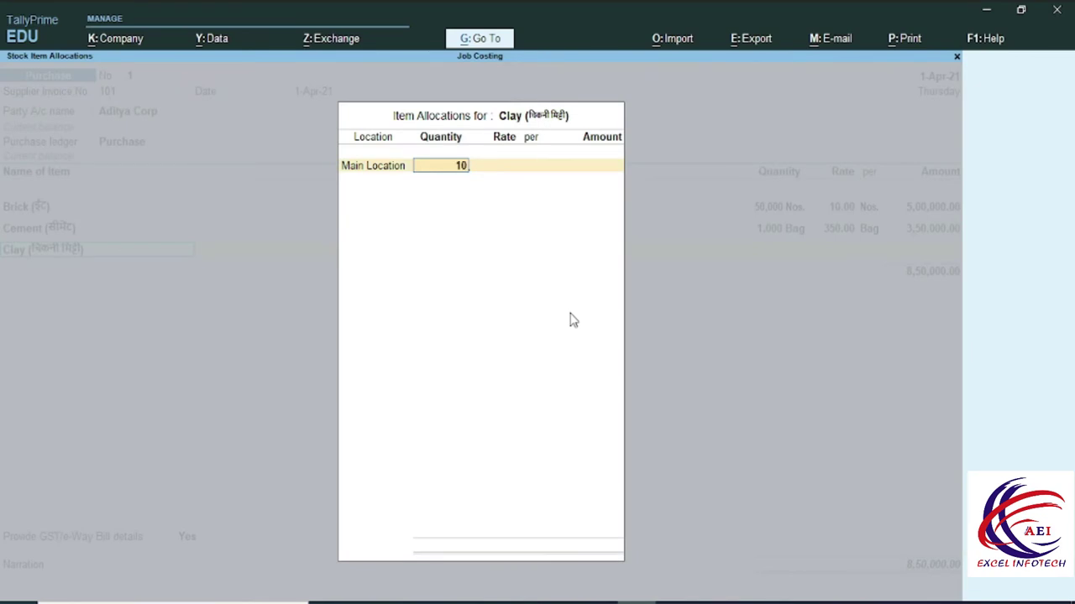
key("Return")
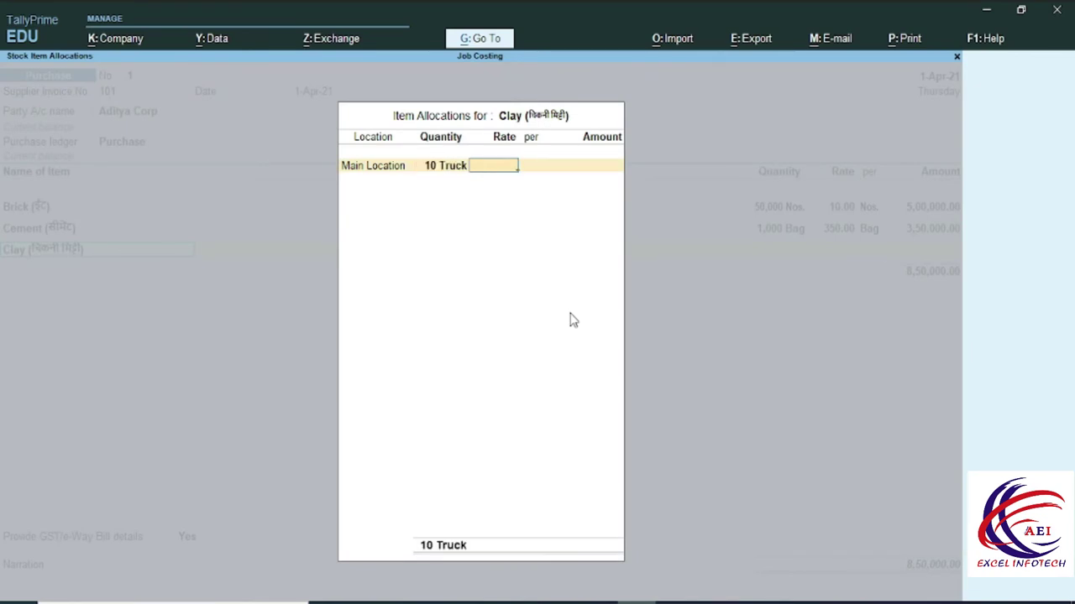
Look up the Clay price in the Word document, set its rate to 25,000 and accept the item allocation.
key("alt+Tab")
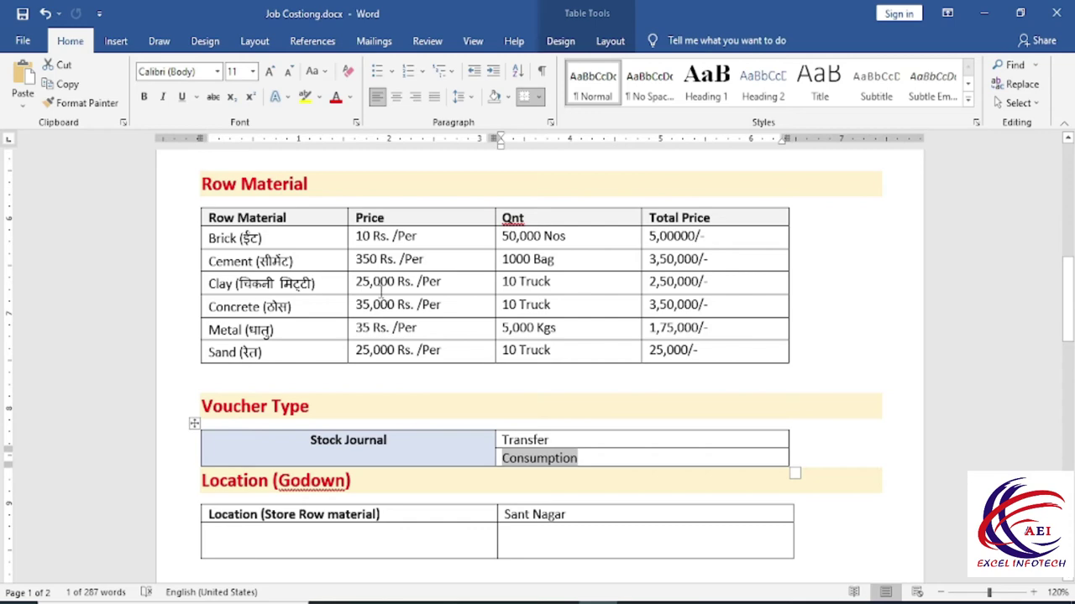
left_click(396, 285)
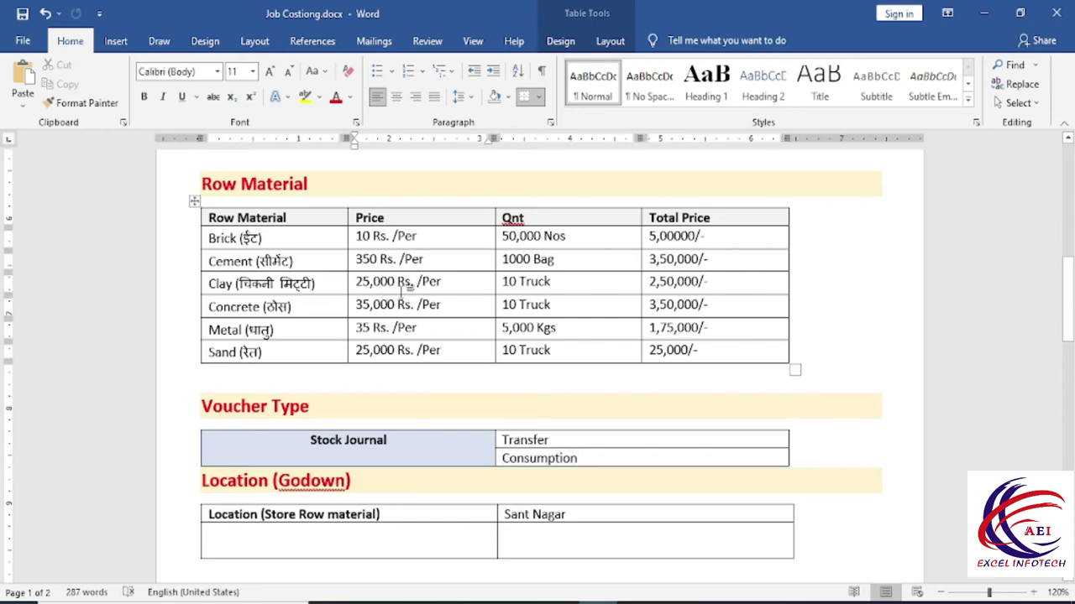
key("alt+Tab")
type("25000")
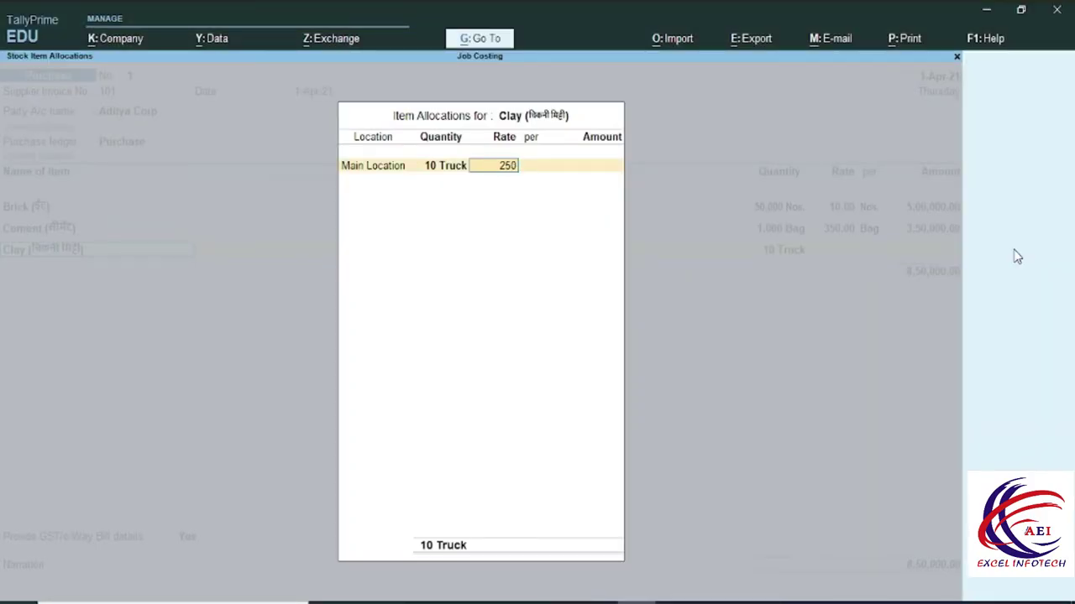
key("Return")
key("Return")
key("Return")
key("Return")
Add Concrete (ठोस) to the purchase at Main Location with a quantity of 10 Truck.
key("Down")
key("Down")
key("Down")
key("Down")
key("Return")
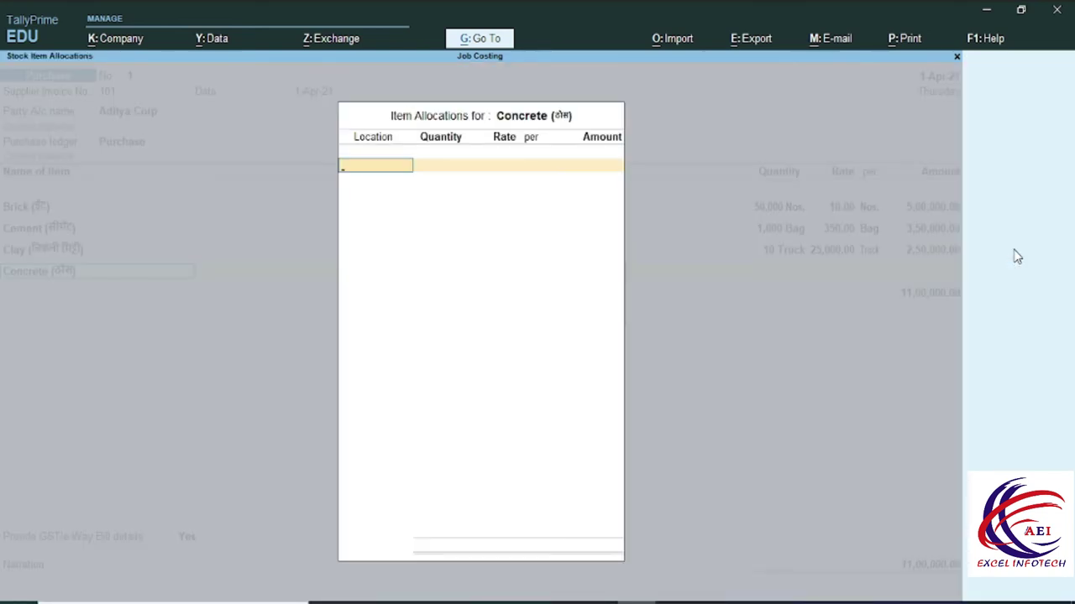
key("Return")
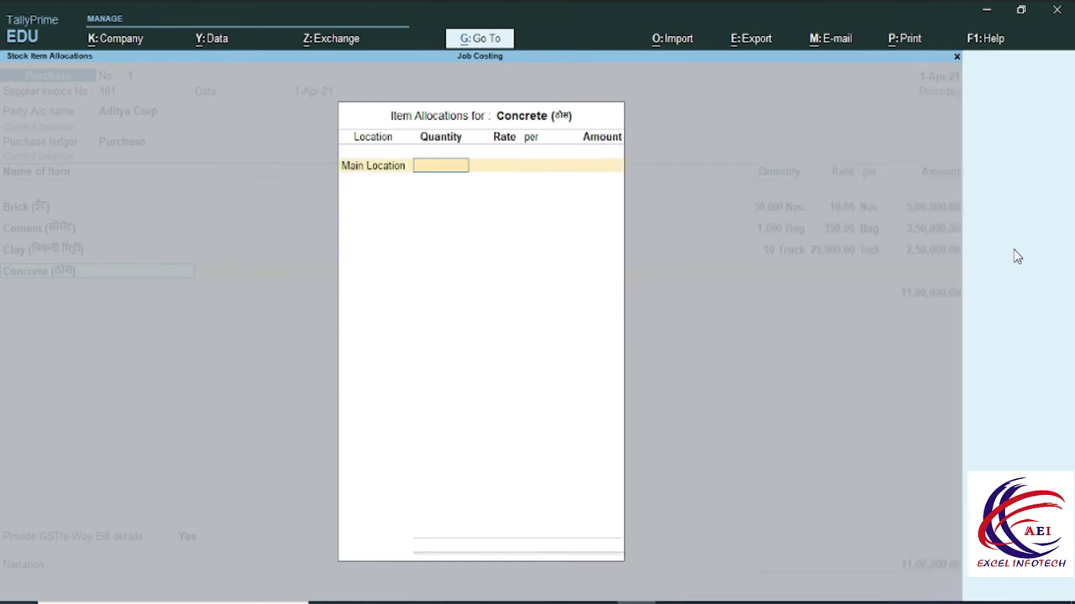
type("10")
key("Return")
Look up the Concrete price in the Word document, set its rate to 35,000 and accept the item allocation.
key("alt+Tab")
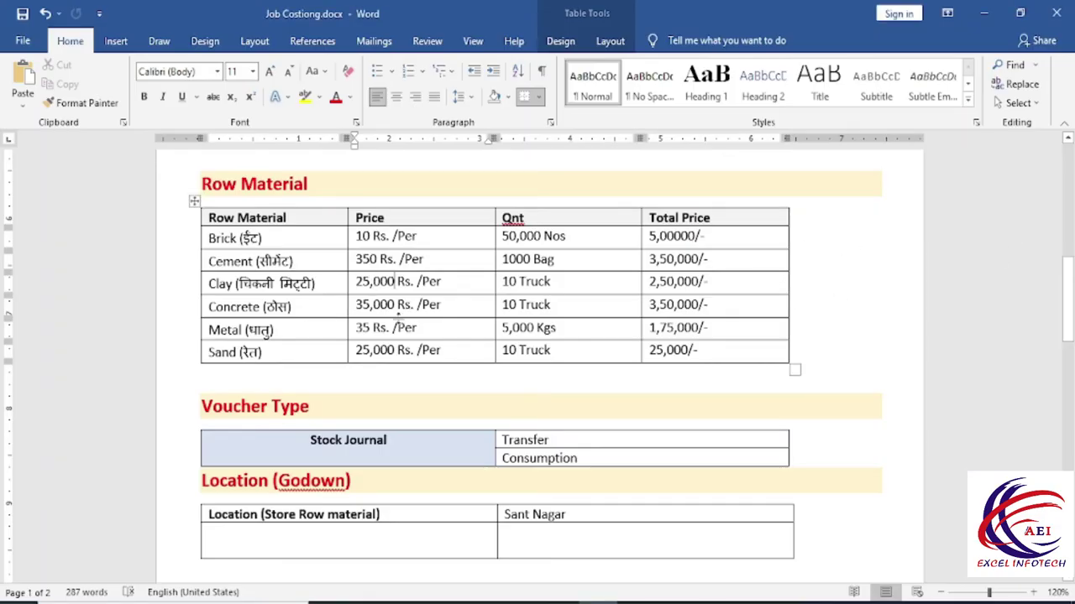
key("alt+Tab")
type("3")
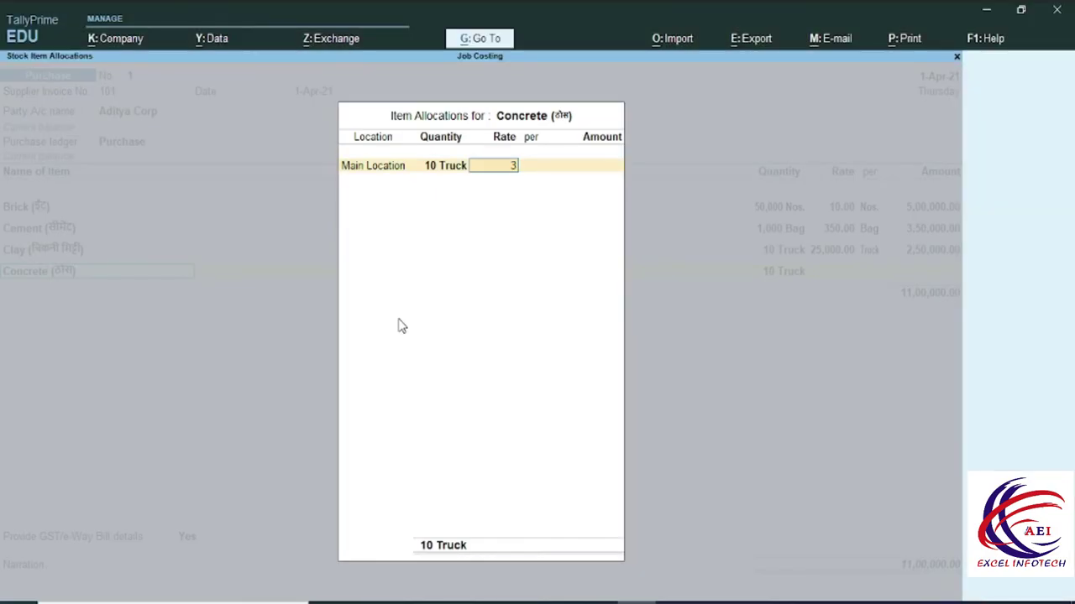
type("5,000")
key("Return")
key("Return")
key("Return")
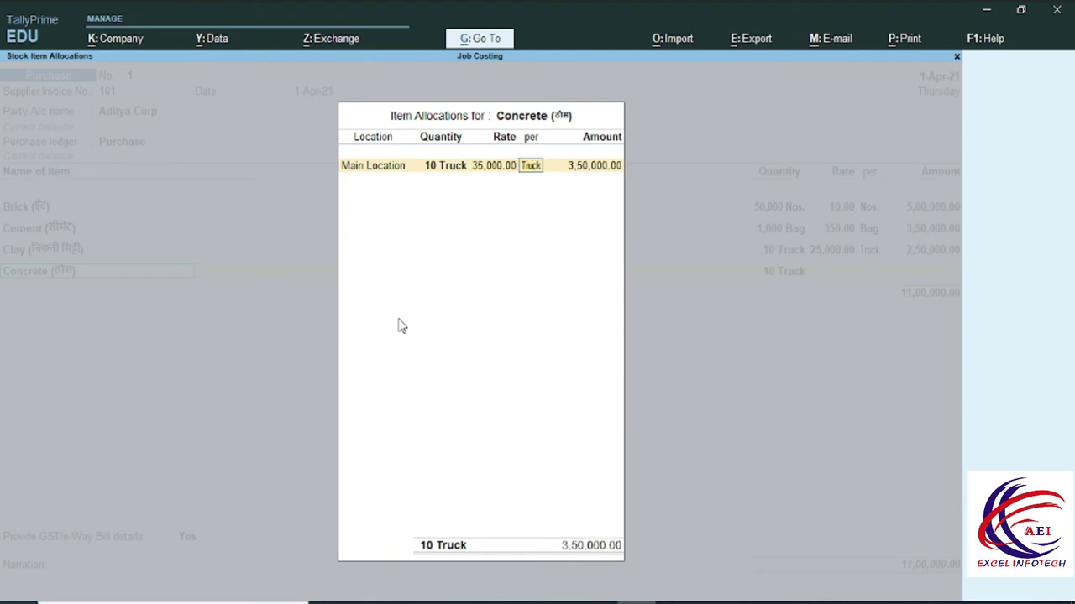
key("Return")
key("Return")
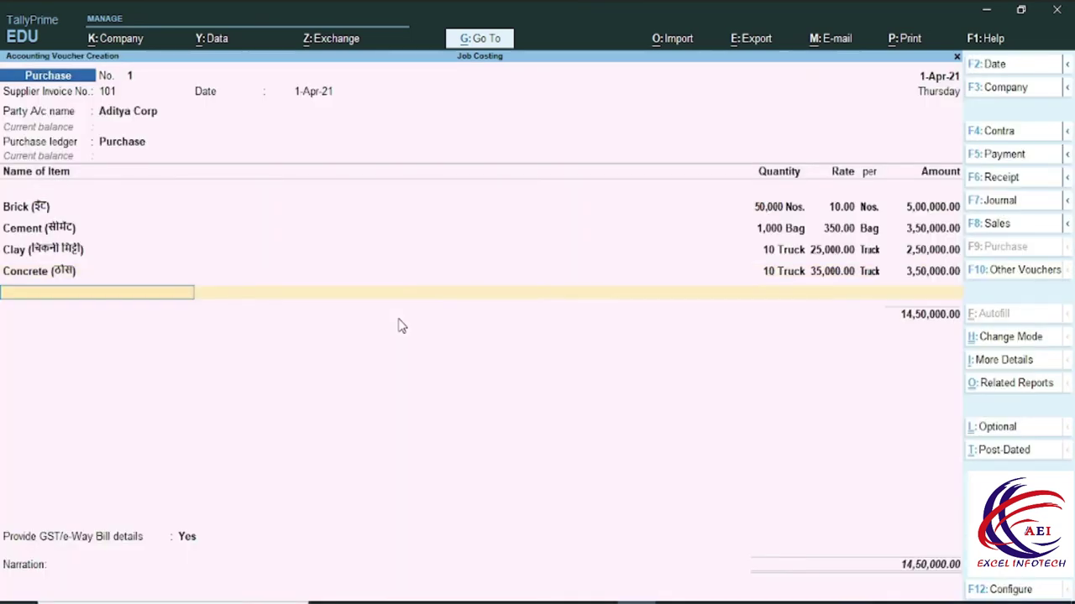
Add Metal (धातु) at Main Location and set its quantity to 5,000 Kgs. per the Word document's Row Material table.
key("Down")
key("Down")
key("Down")
key("Down")
key("Down")
key("Down")
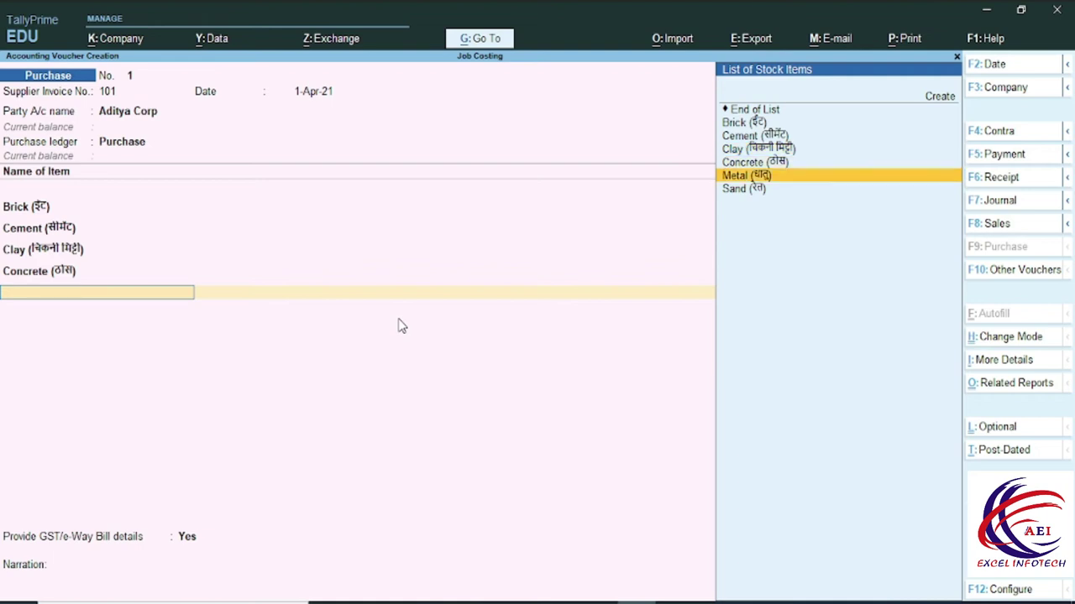
key("Return")
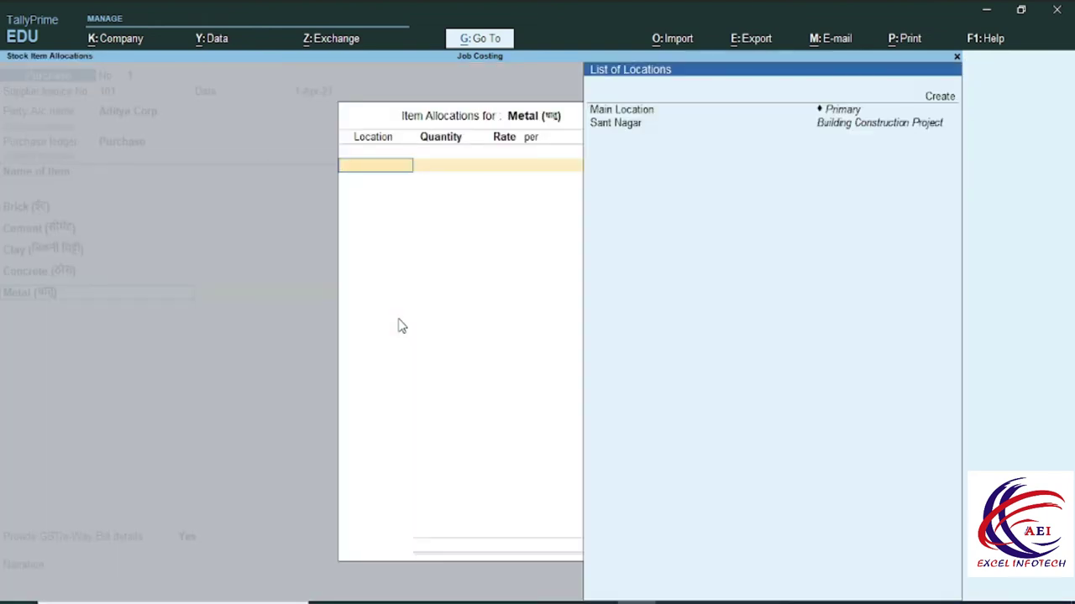
key("Return")
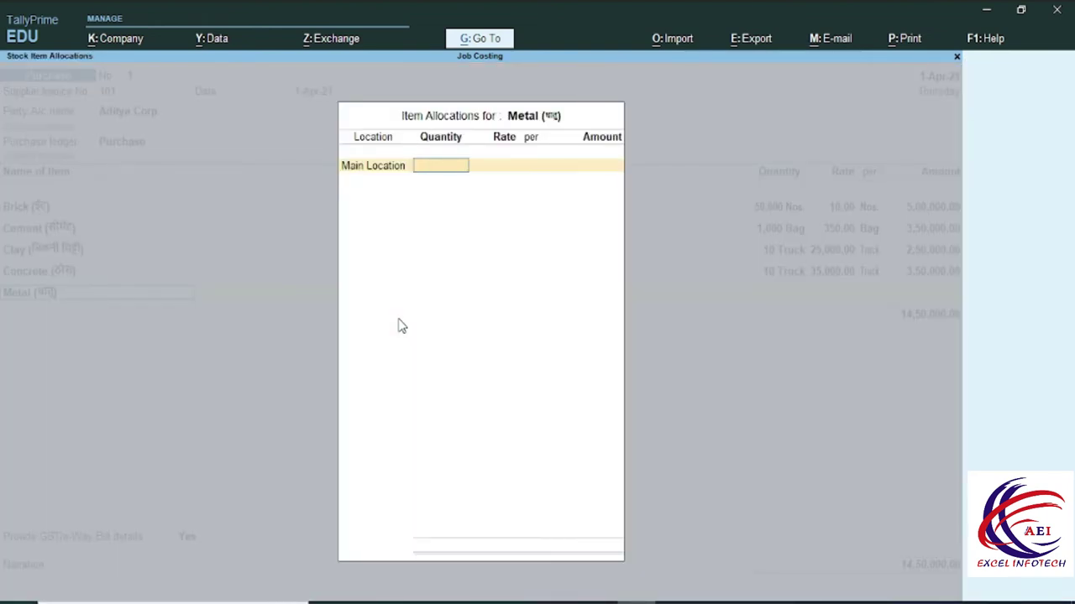
key("alt+Tab")
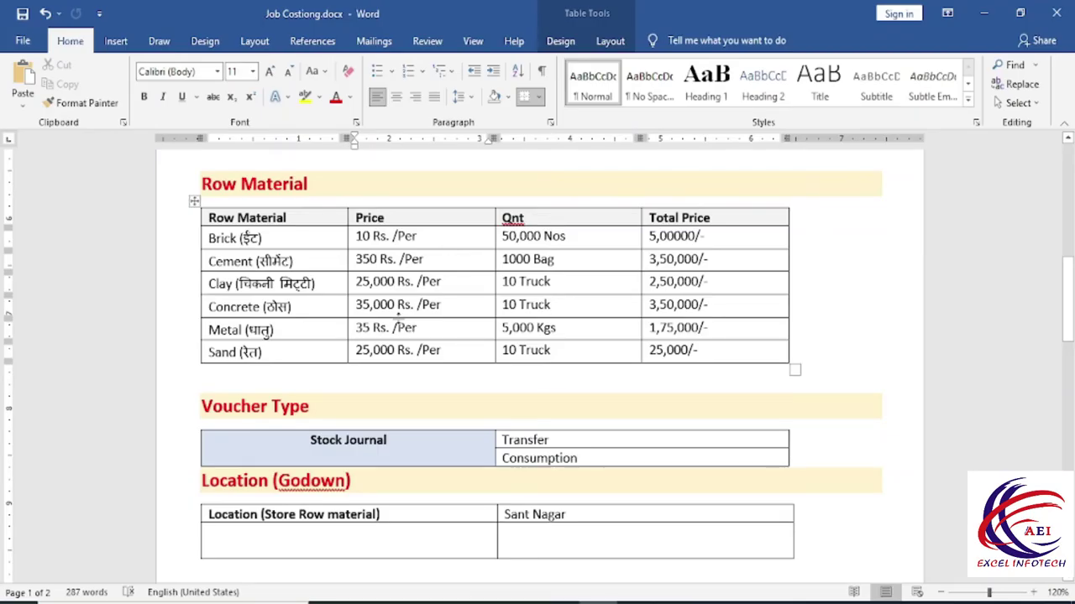
key("alt+Tab")
type("5000")
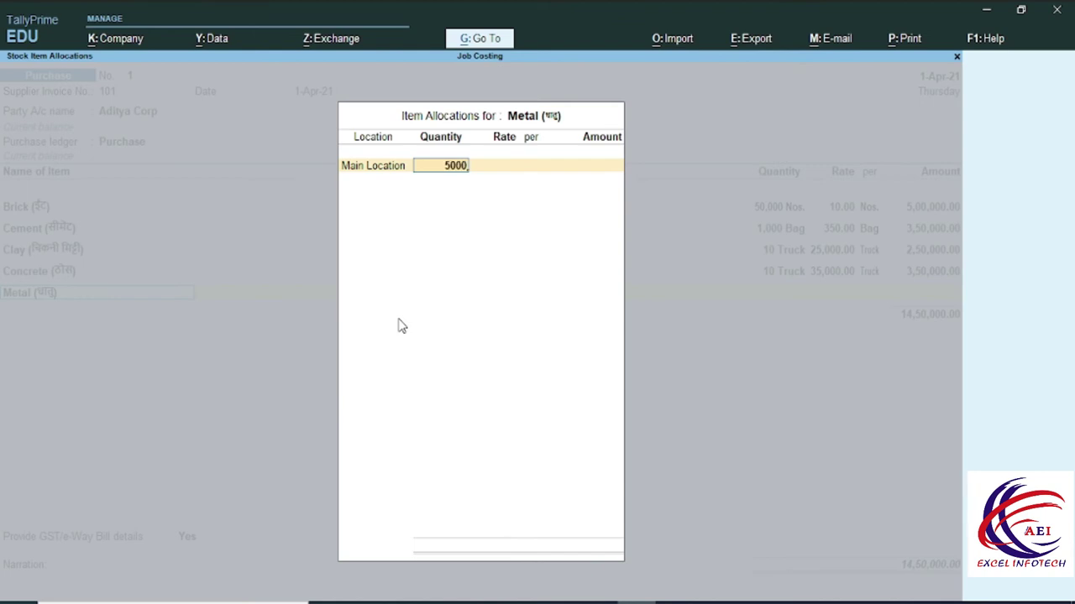
key("Return")
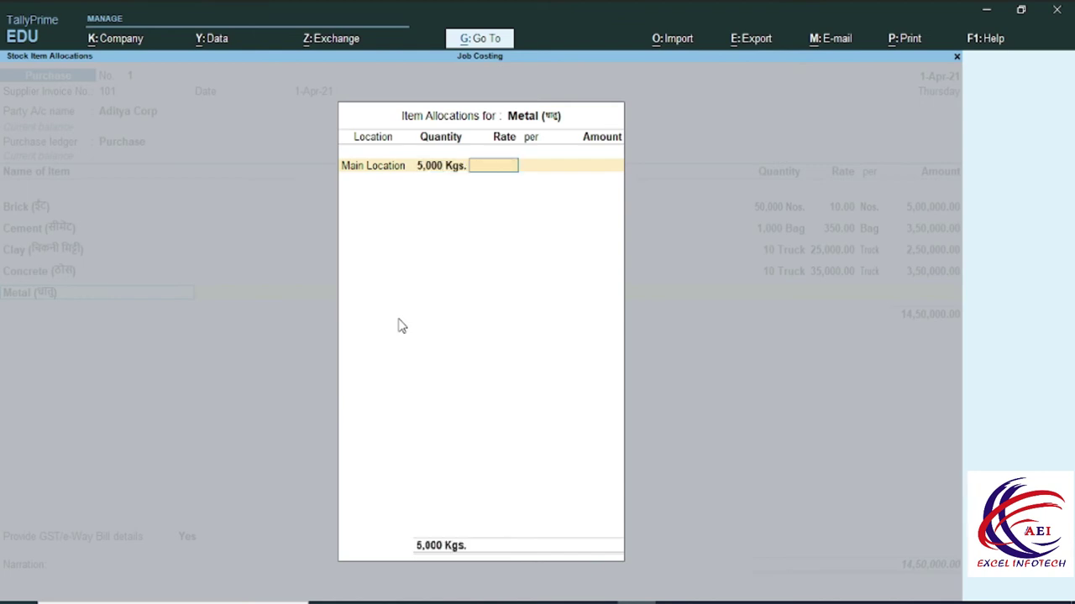
Set the Metal rate to 35 per Kgs. and accept its item allocation.
type("35")
key("Return")
key("Return")
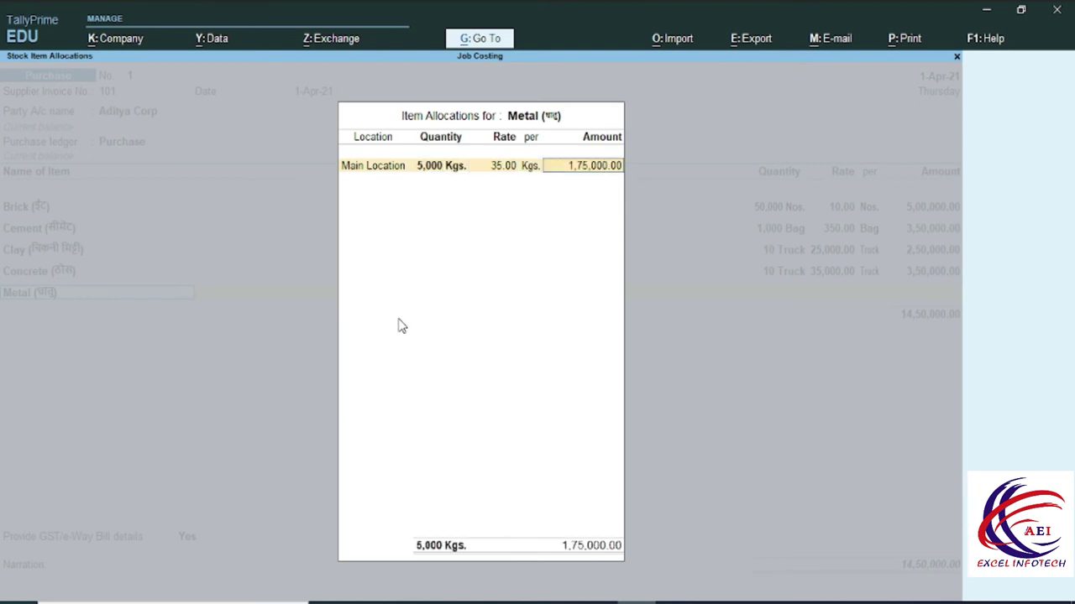
key("Return")
key("Return")
key("Return")
Add Sand (रेत) to the purchase at Main Location with a quantity of 10 Truck.
key("Down")
key("Down")
key("Down")
key("Down")
key("Down")
key("Down")
key("Down")
key("Return")
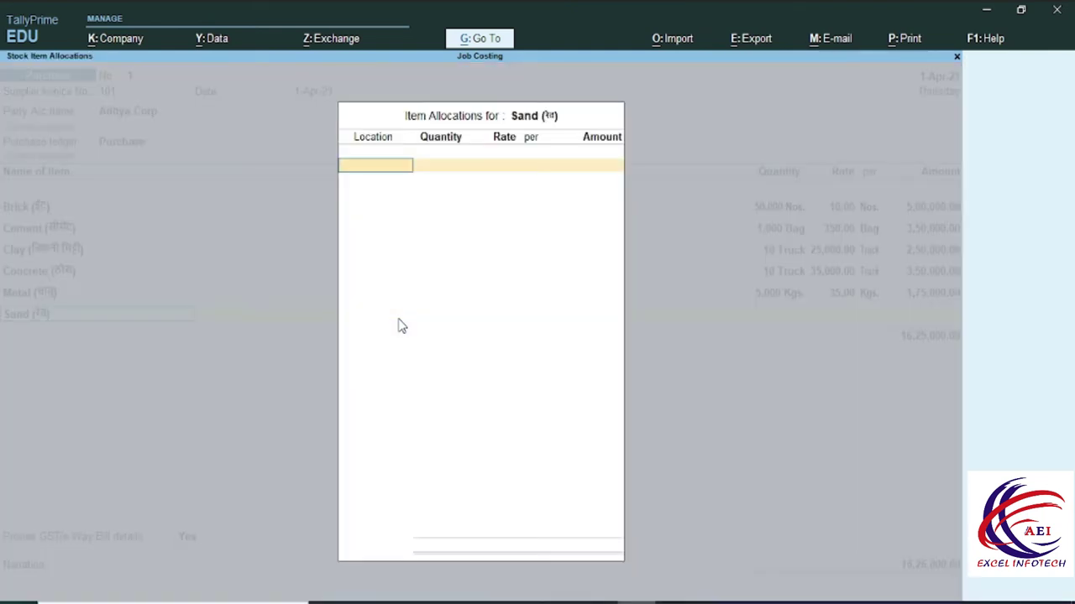
key("Return")
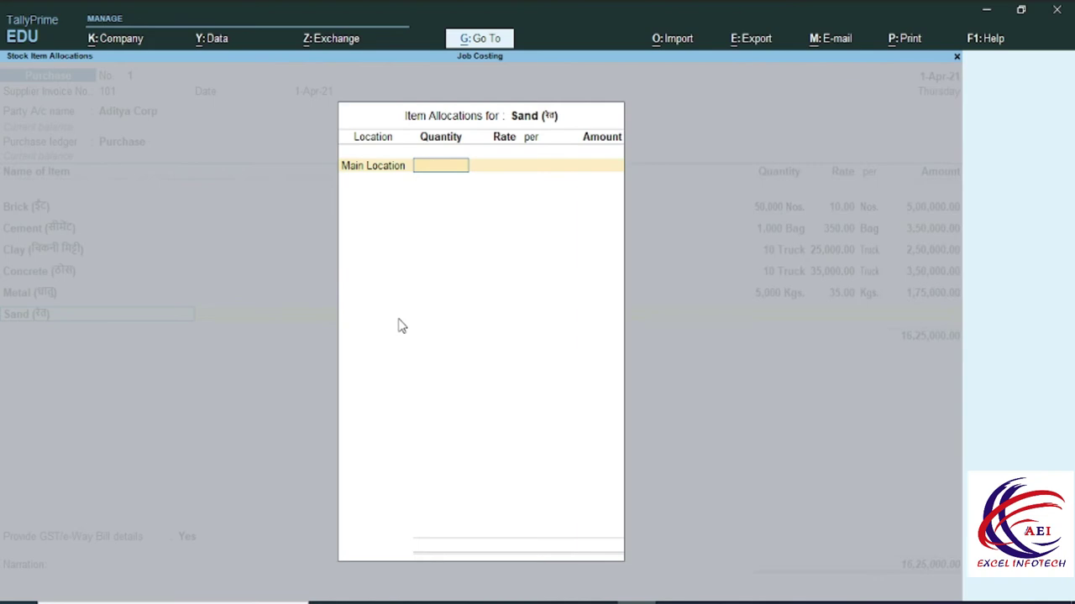
type("10")
key("Return")
Look up the Sand price in the Word document, set its rate to 25,000 and accept the item allocation.
key("alt+Tab")
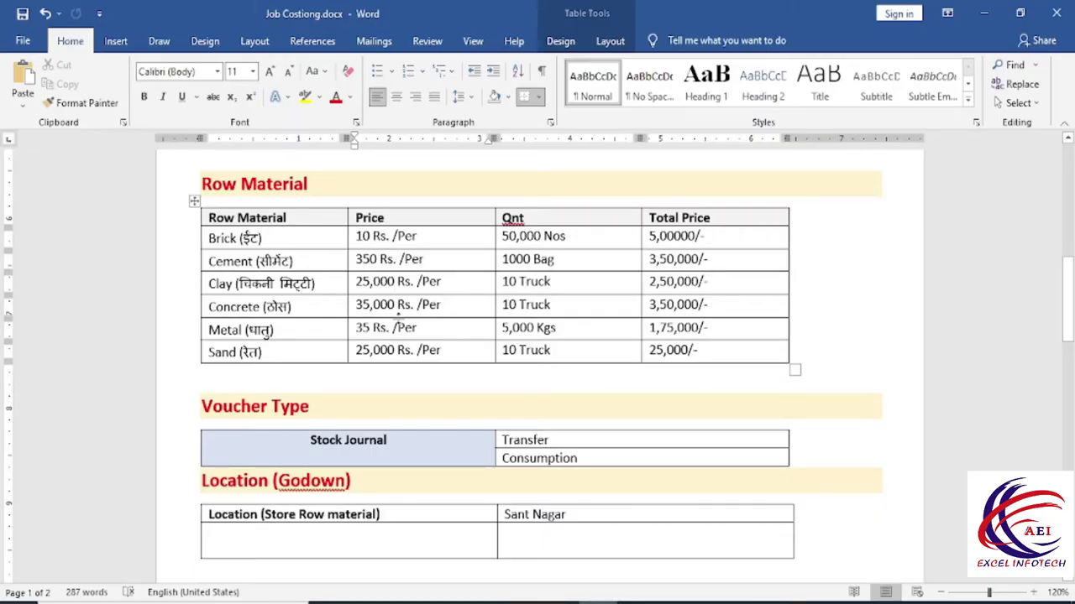
key("alt+Tab")
type("25,000")
key("Return")
key("Return")
key("Return")
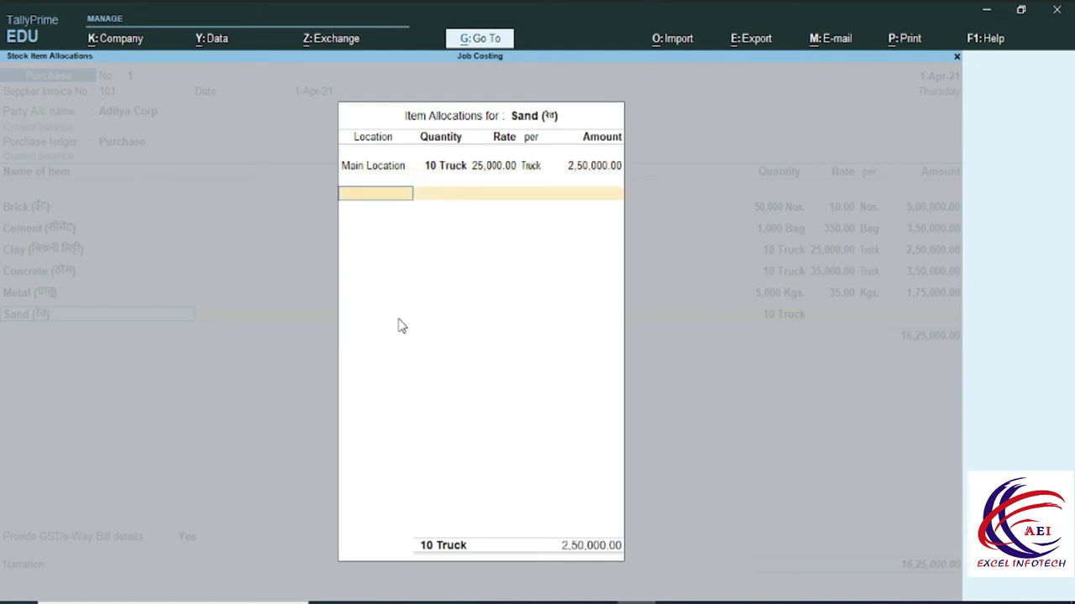
key("Return")
key("Return")
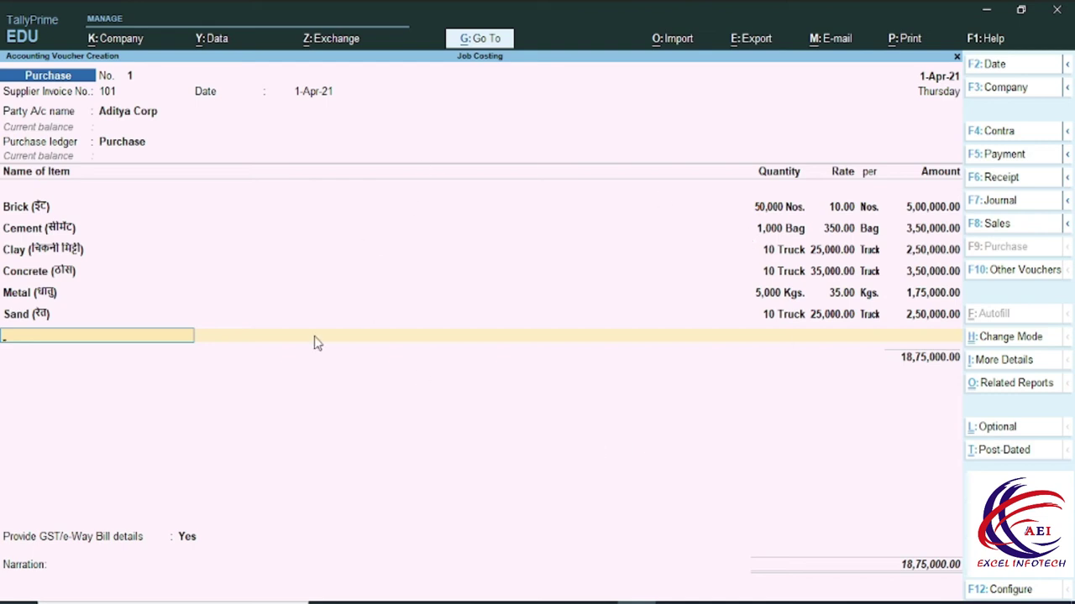
End the item list, set Provide GST/e-Way Bill details to No and save the purchase voucher without a narration.
key("Return")
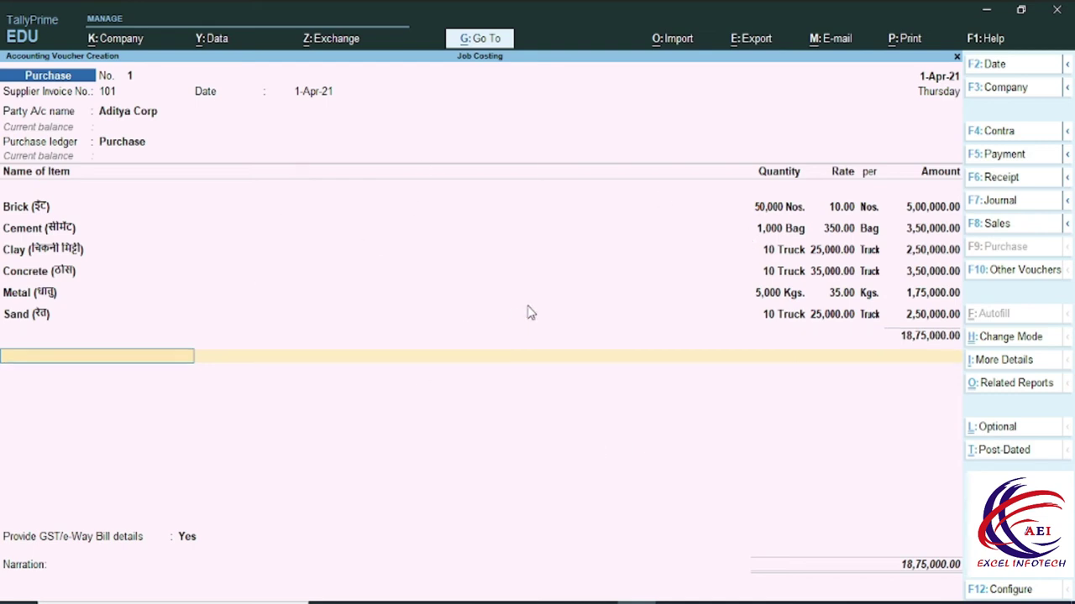
key("Return")
key("Return")
key("Return")
key("Return")
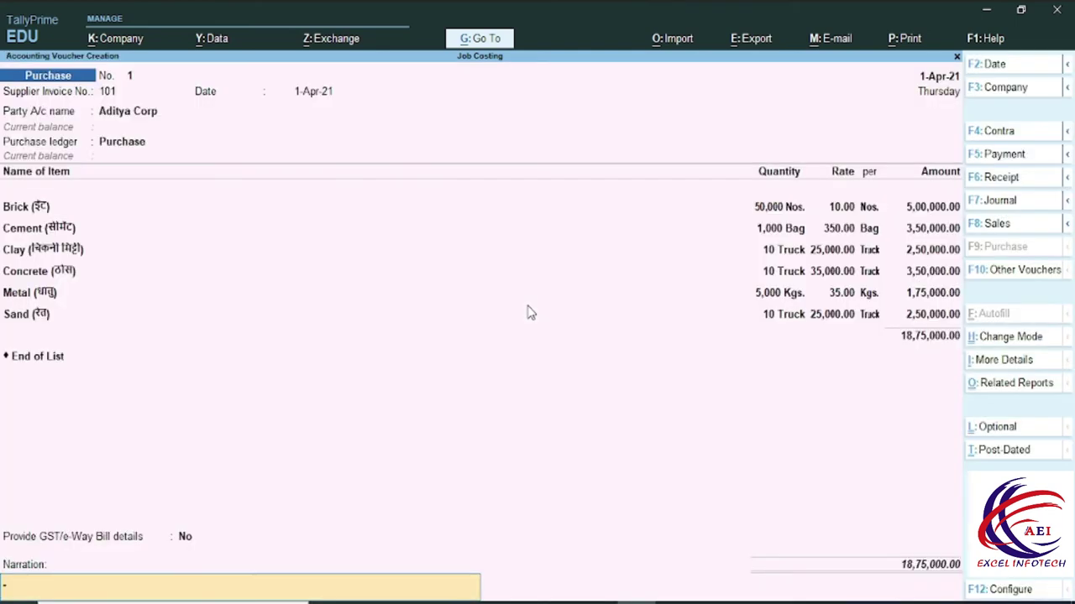
key("Return")
key("Return")
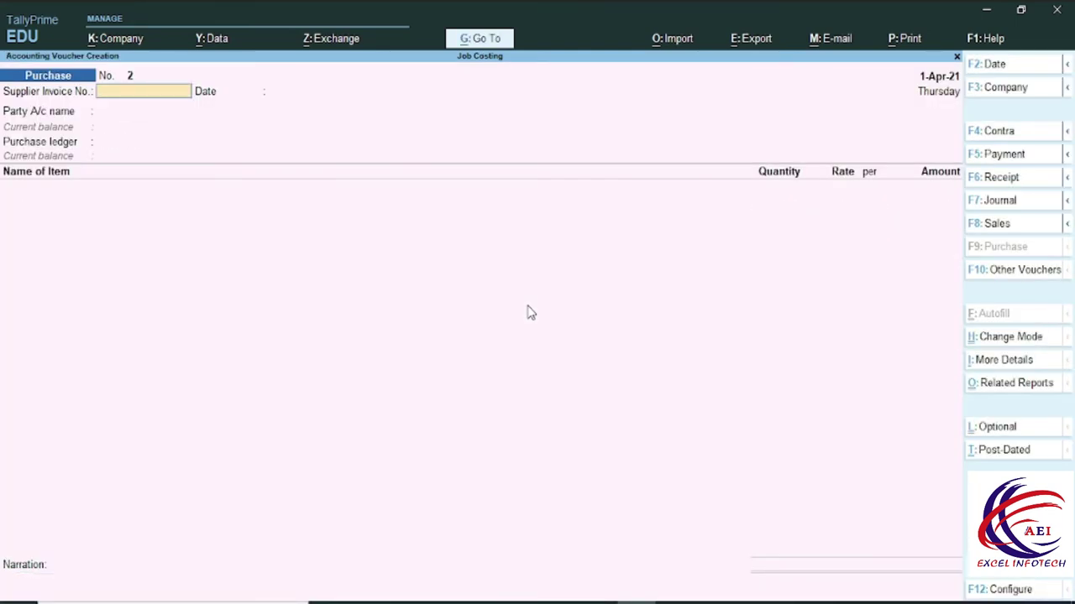
Start a Stock Journal voucher with the Transfer class and choose Sant Nagar as the destination location.
key("alt")
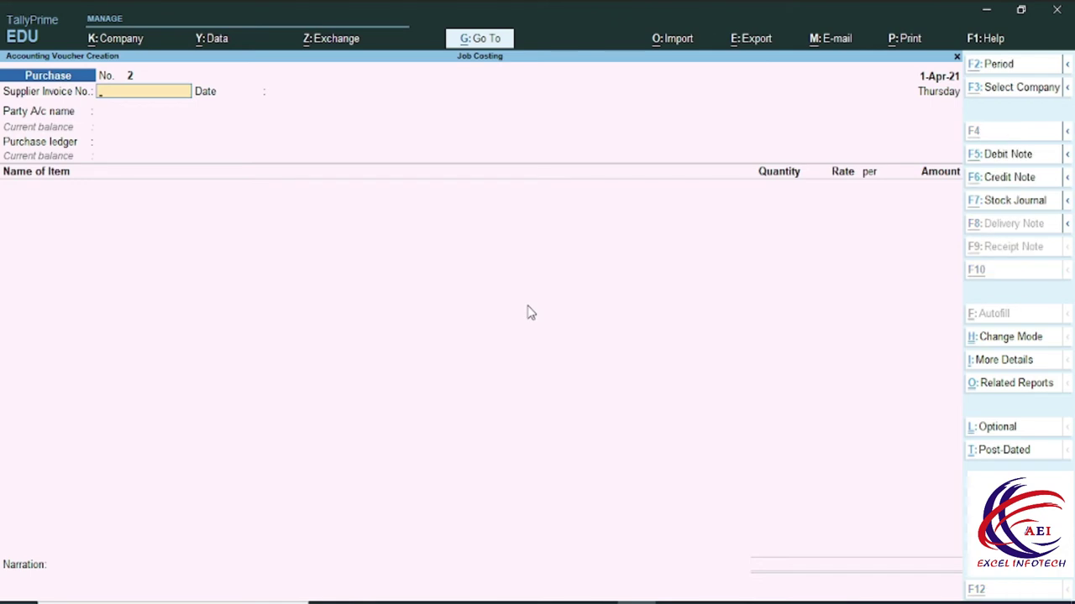
key("alt+F7")
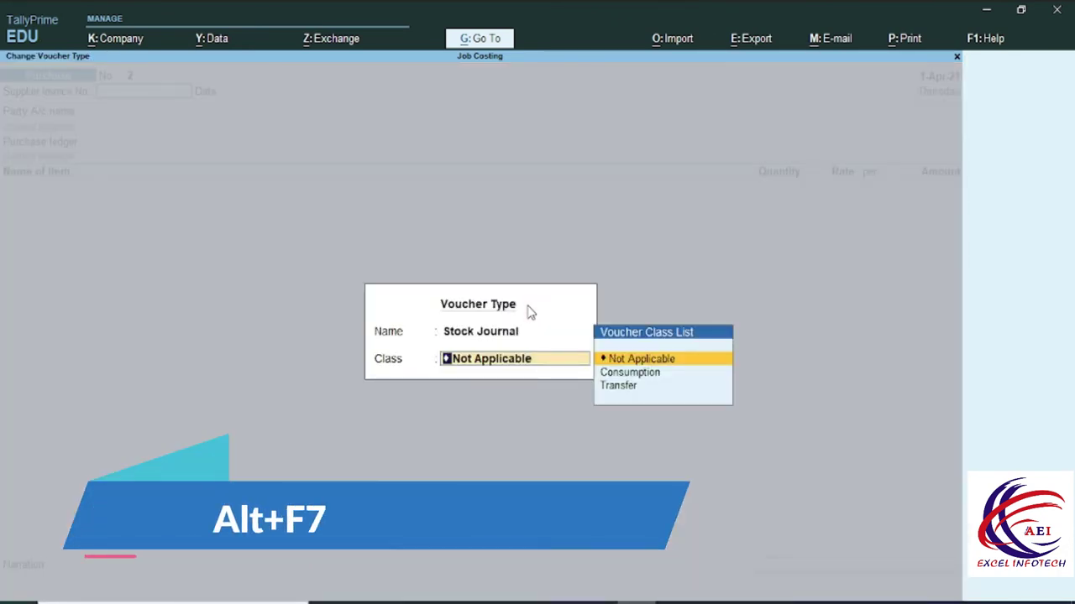
key("Down")
key("Down")
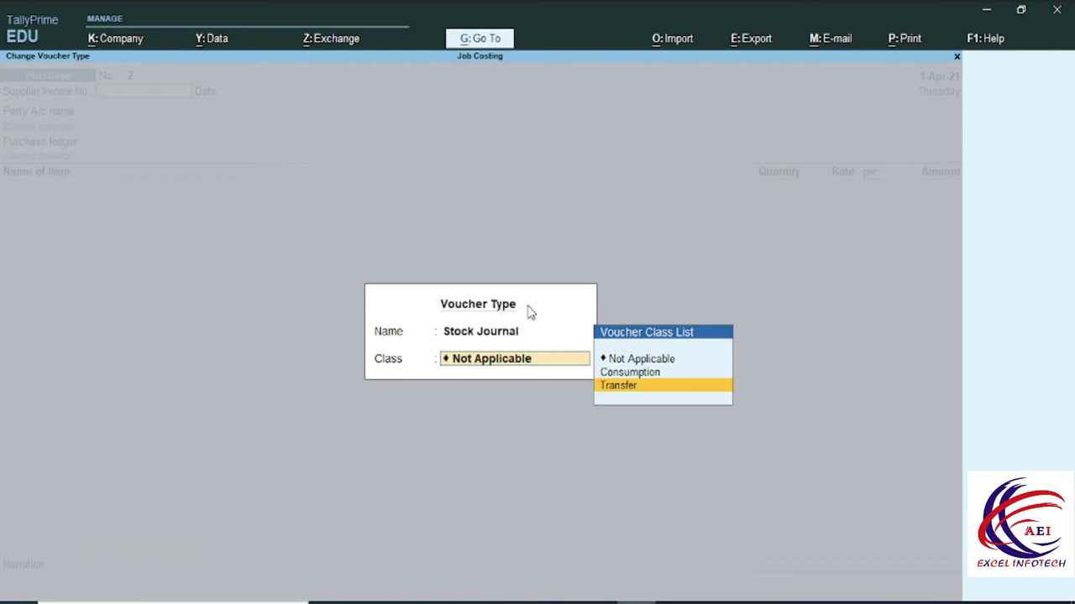
key("Return")
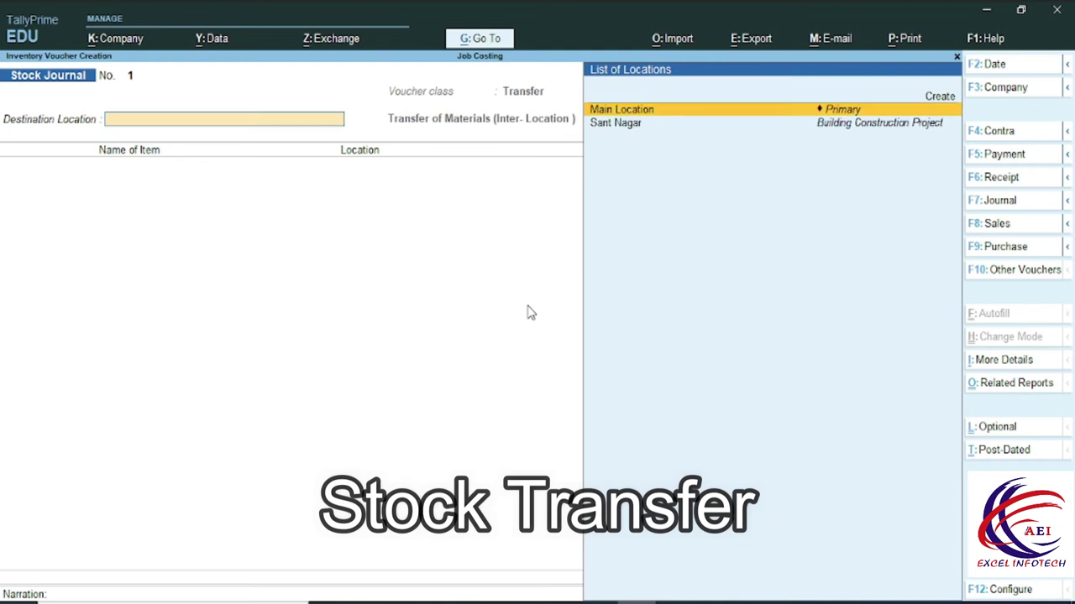
key("Down")
key("Return")
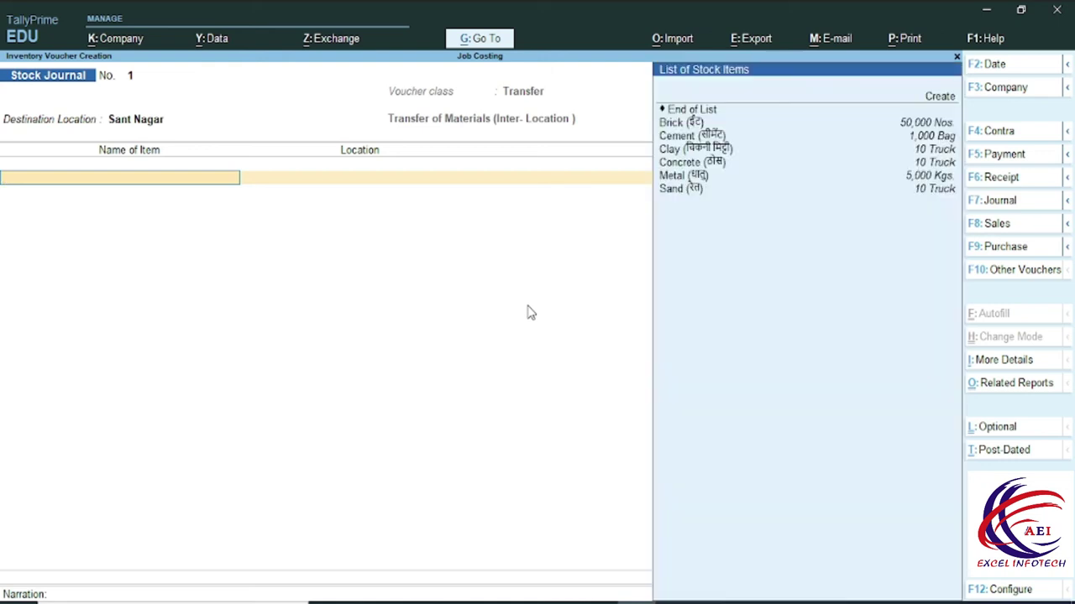
Add Brick (ईंट) from Main Location to the transfer with a quantity of 50,000 Nos. and accept the filled-in rate and amount.
key("Down")
key("Down")
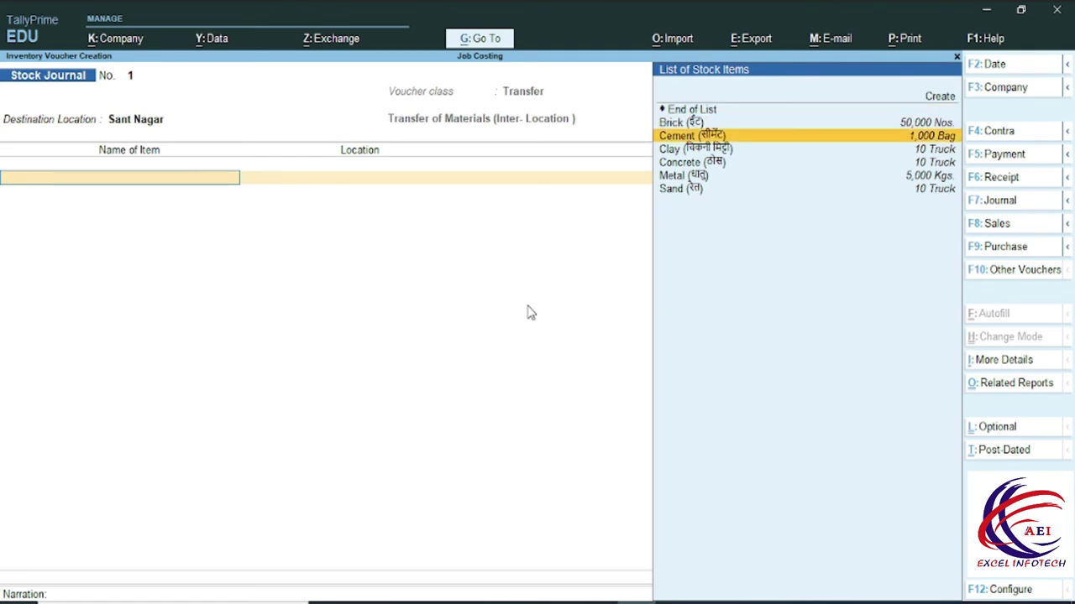
key("Up")
key("Return")
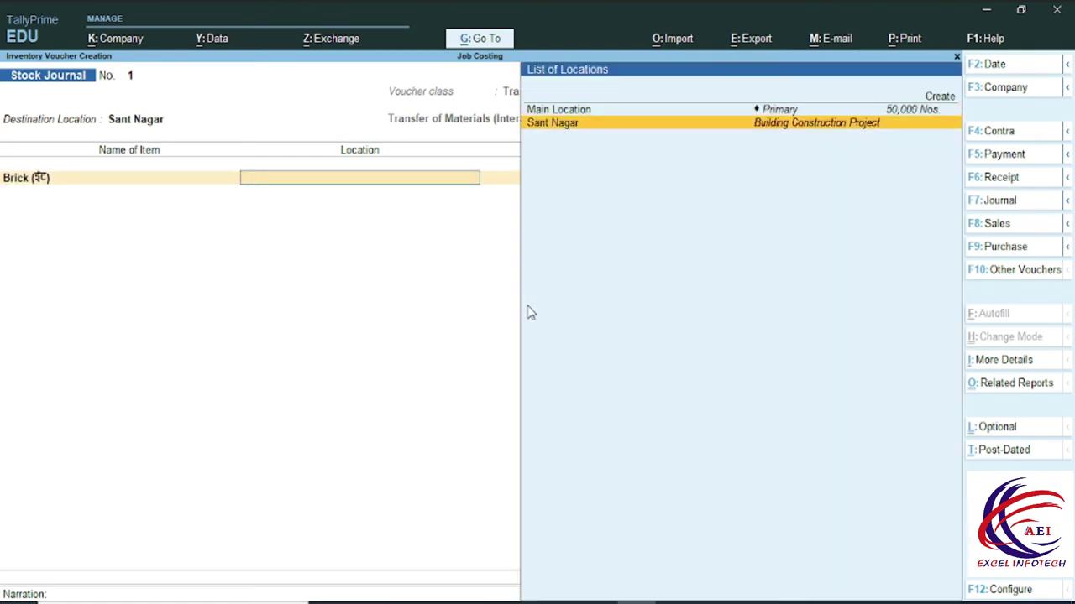
key("Up")
key("Return")
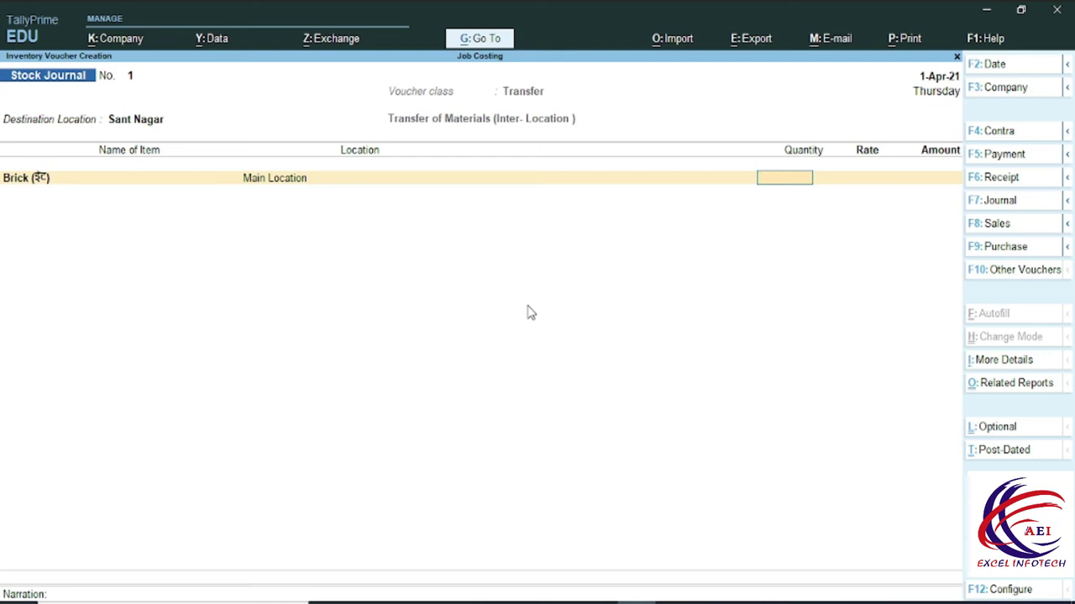
type("50000")
key("Return")
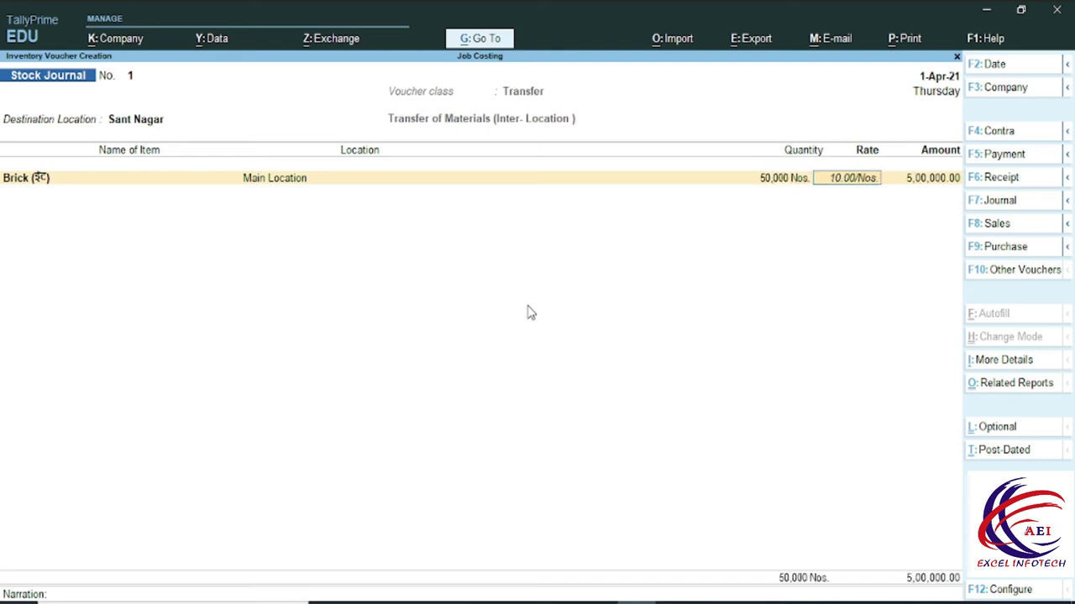
key("Return")
key("Return")
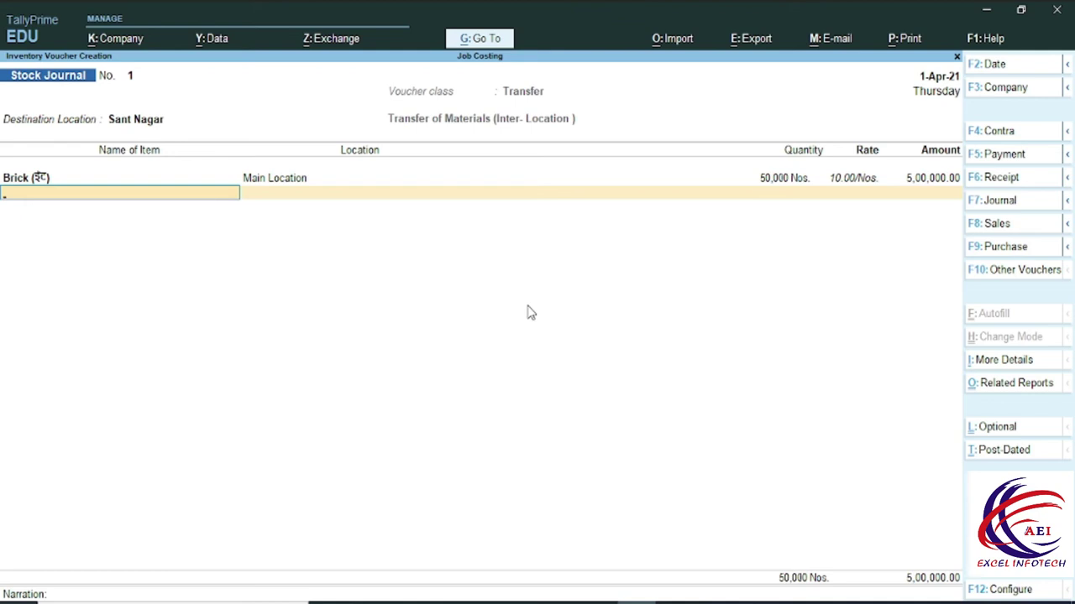
Add Cement (सीमेंट) from Main Location to the transfer with a quantity of 1,000 Bag, accepting the filled-in rate and amount.
key("Down")
key("Down")
key("Down")
key("Return")
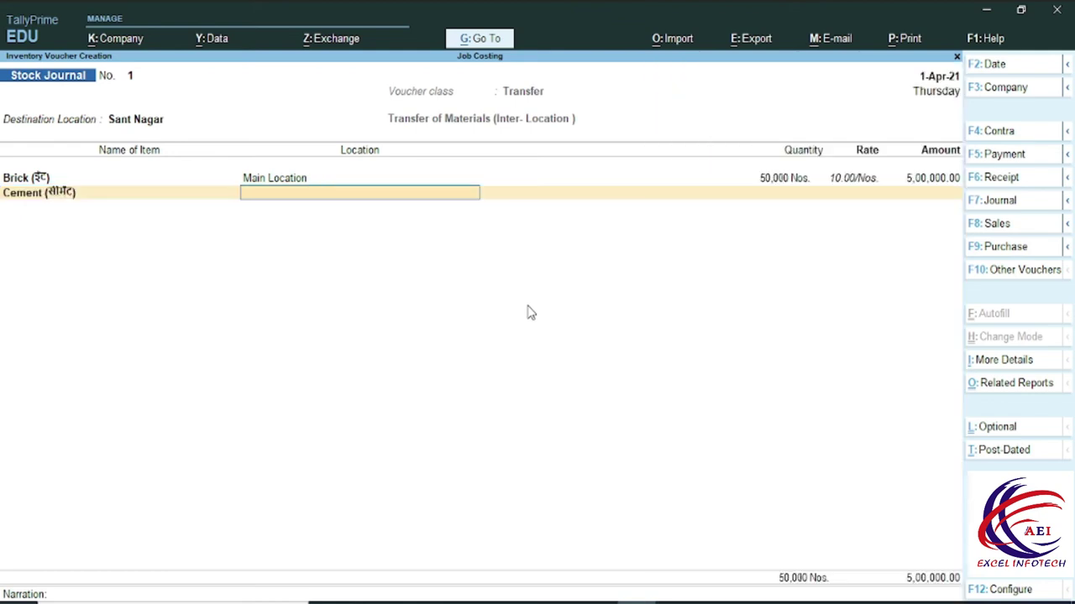
key("Down")
key("Return")
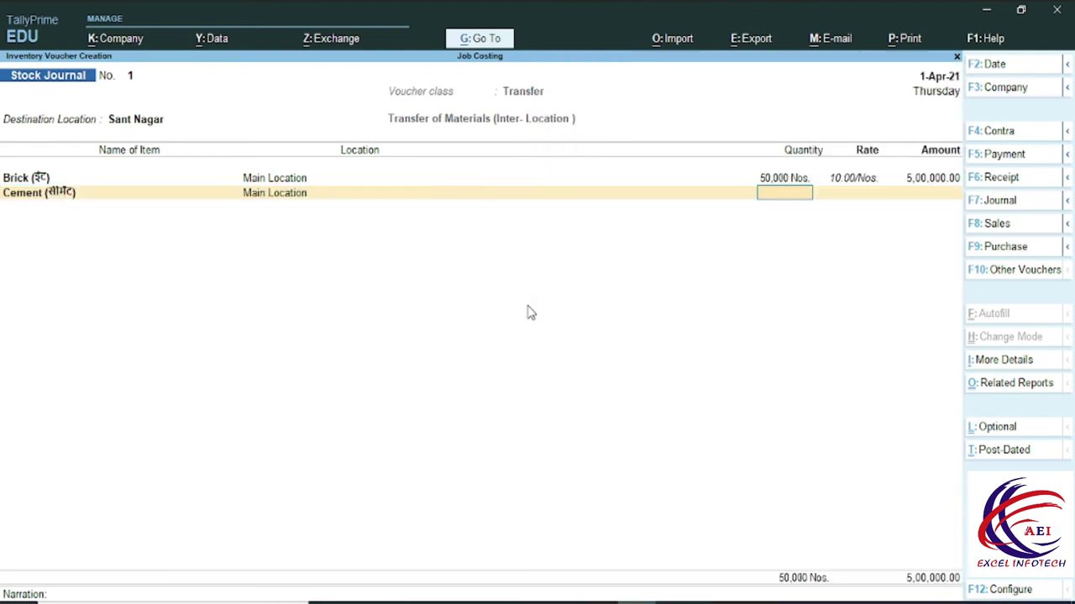
type("1000")
key("Return")
key("Return")
key("Return")
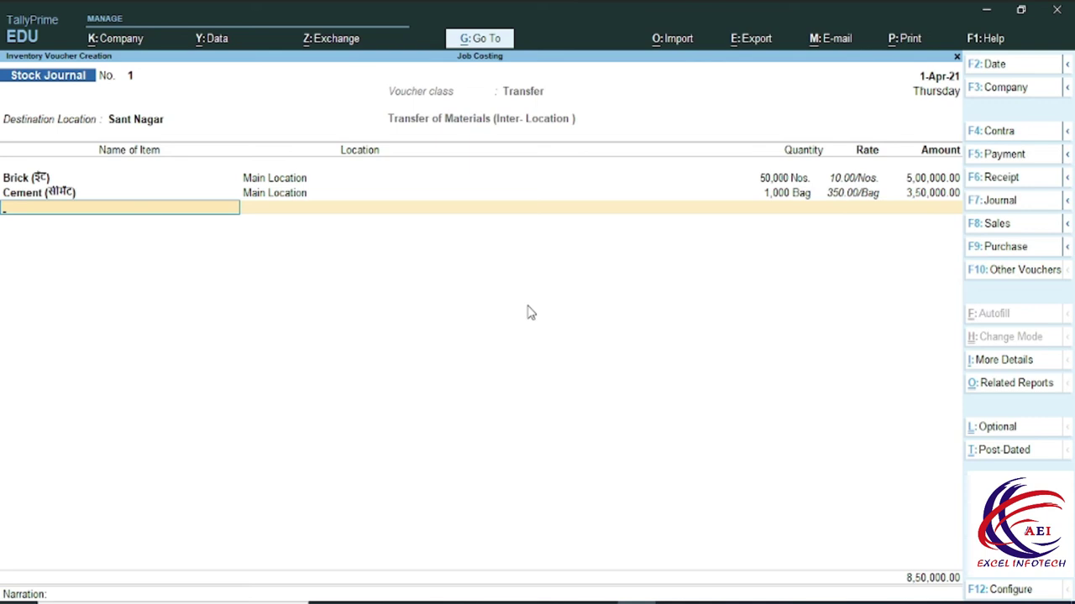
Add Clay (चिकनी मिट्टी) from Main Location to the transfer with a quantity of 10 Truck, accepting the filled-in rate and amount.
key("Down")
key("Down")
key("Down")
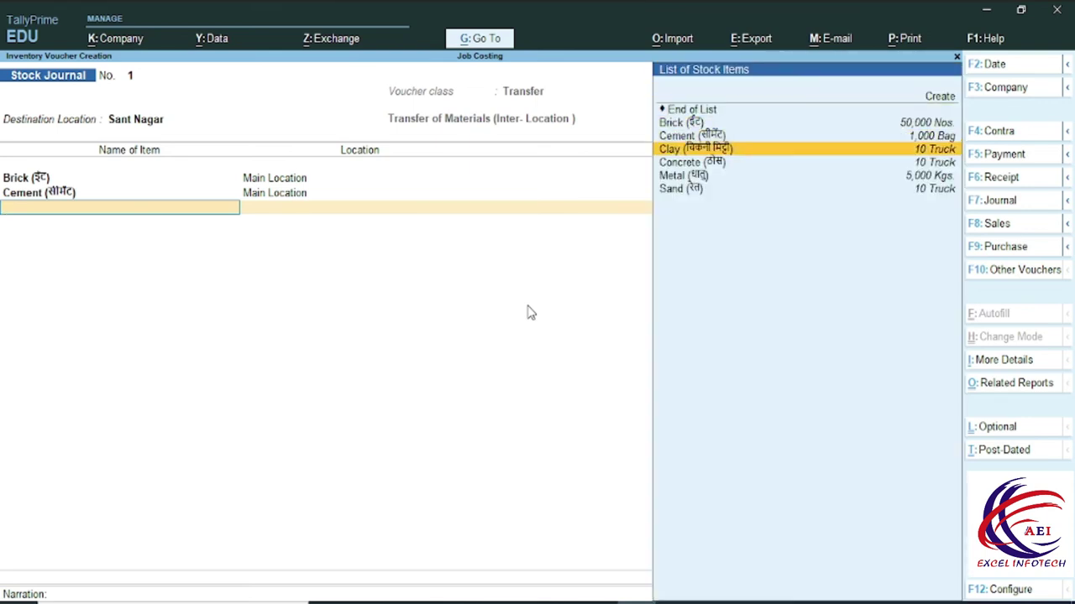
key("Return")
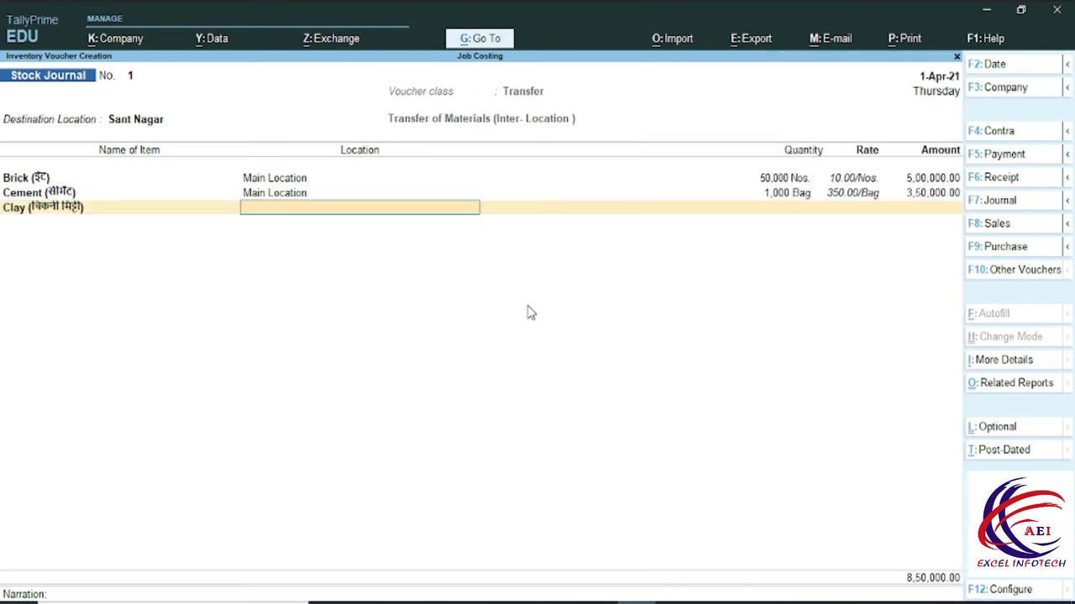
key("Down")
key("Return")
type("10")
key("Return")
key("Return")
key("Return")
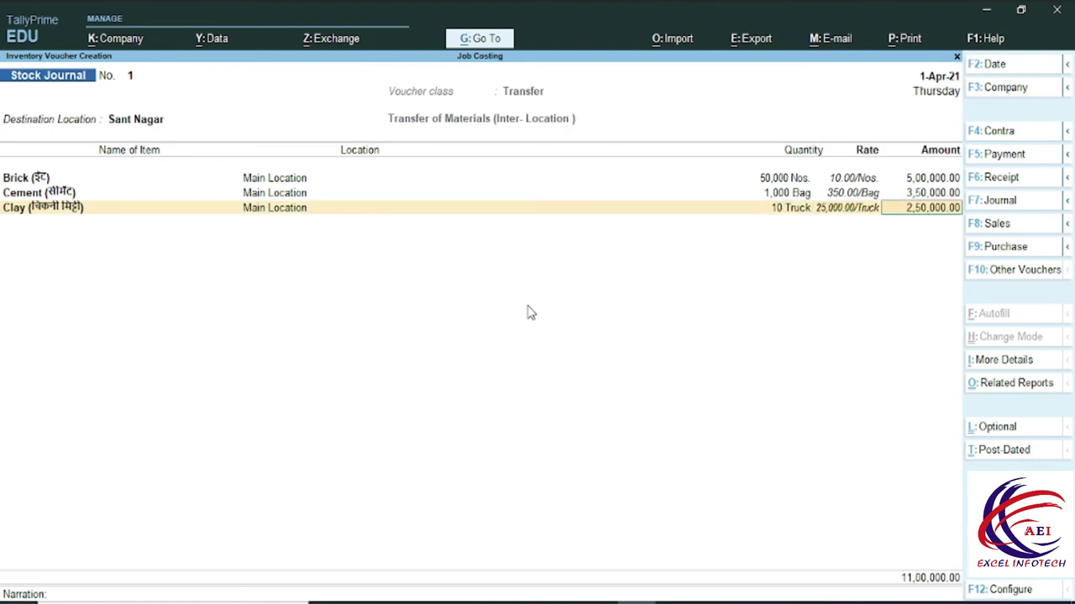
Add Concrete (ठोस) from Main Location to the transfer with a quantity of 10 Truck, accepting the filled-in rate and amount.
key("Down")
key("Down")
key("Down")
key("Down")
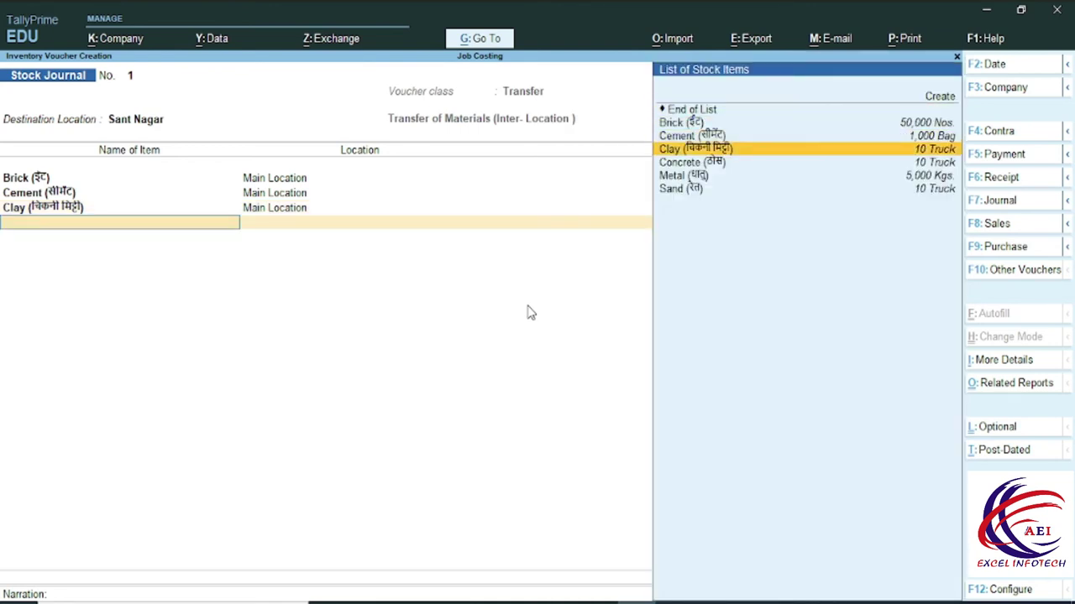
key("Return")
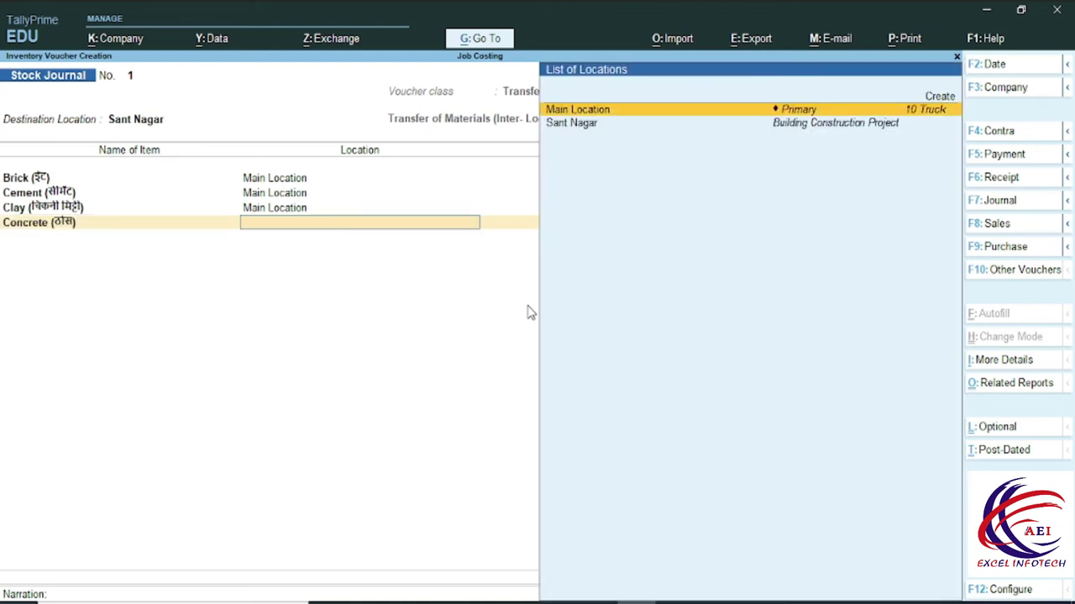
key("Return")
type("10")
key("Return")
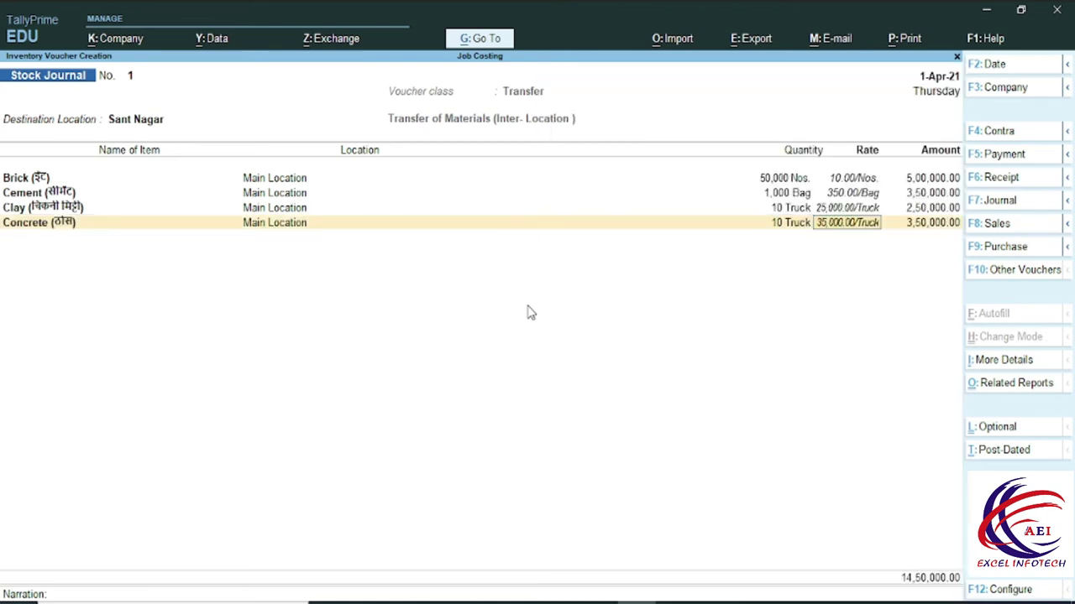
key("Return")
key("Return")
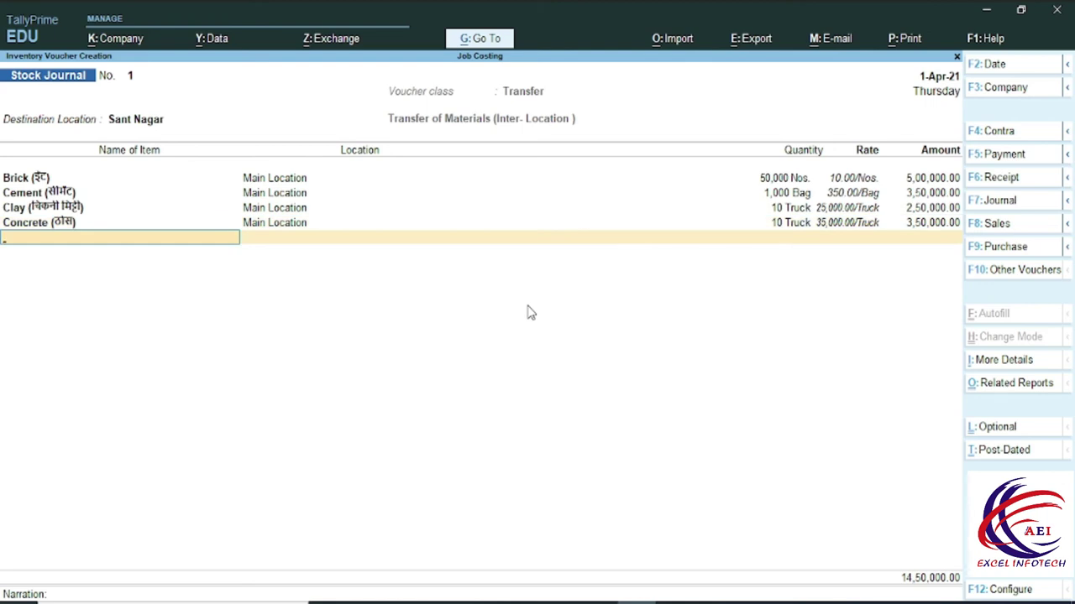
Add Metal (धातु) from Main Location to the transfer with a quantity of 5,000 Kgs., accepting the filled-in rate and amount.
key("Down")
key("Down")
key("Down")
key("Down")
key("Down")
key("Down")
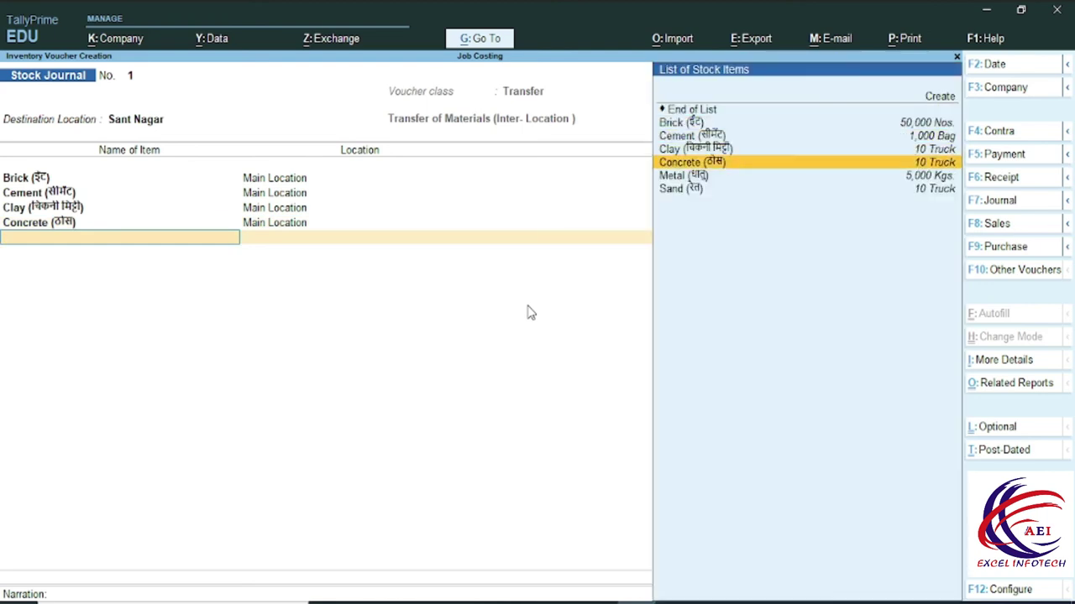
key("Up")
key("Return")
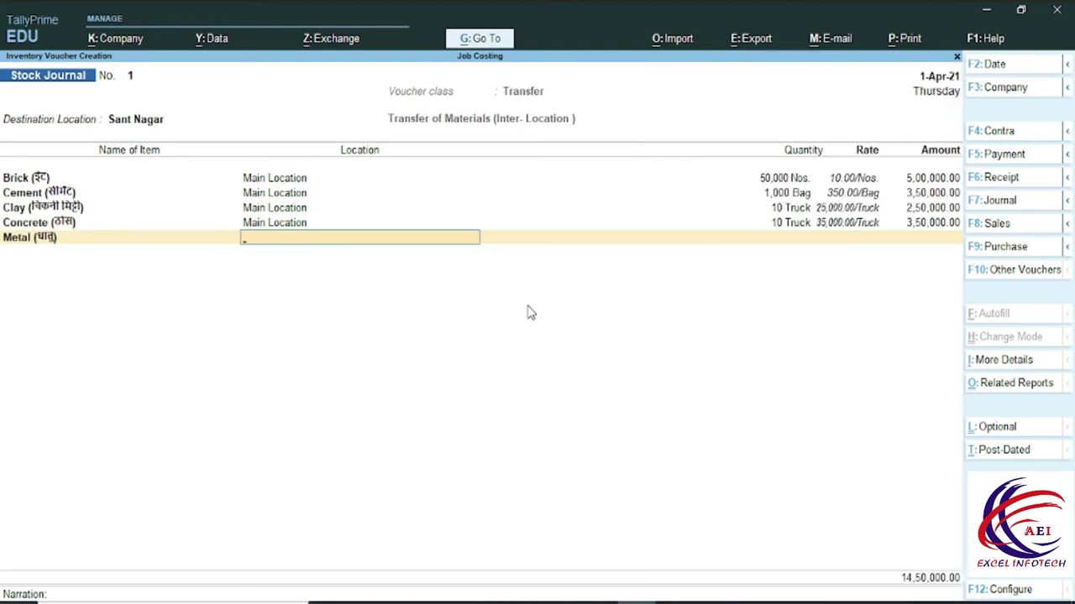
key("Return")
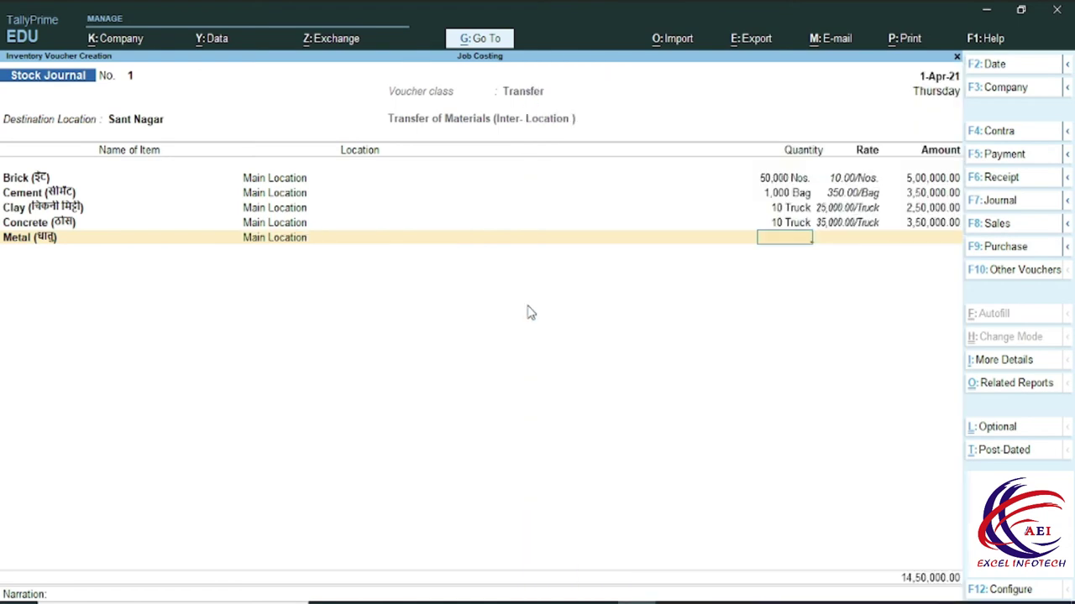
type("5,000")
key("Return")
key("Return")
key("Return")
Add Sand (रेत) from Main Location to the transfer with a quantity of 10 Truck, accepting the filled-in rate and amount.
key("Down")
key("Down")
key("Down")
key("Down")
key("Down")
key("Down")
key("Return")
key("Down")
key("Return")
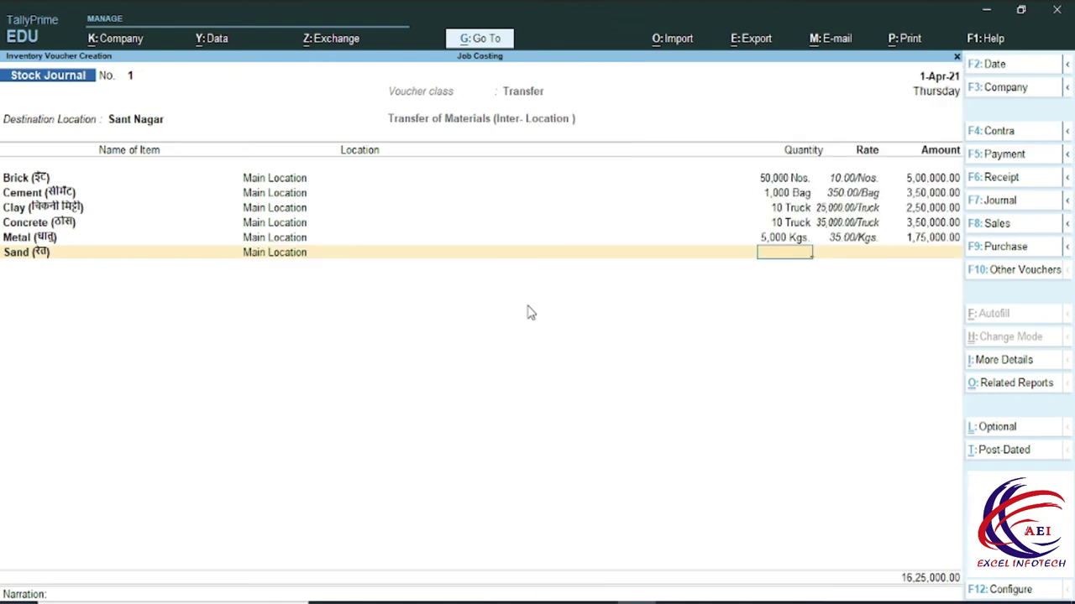
type("10")
key("Return")
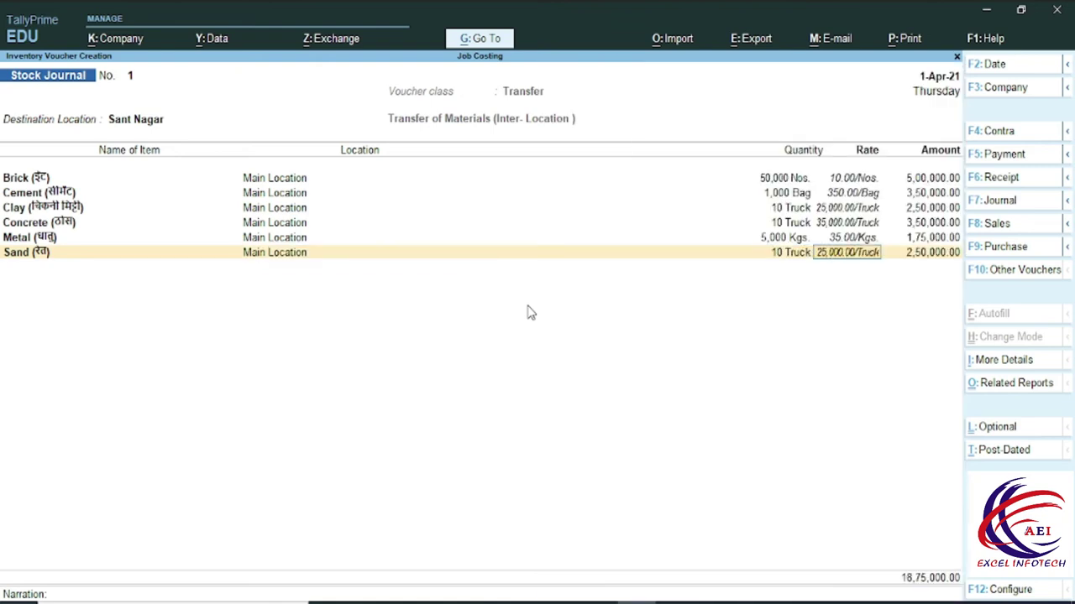
key("Return")
key("Return")
End the item list and save the Stock Journal transfer voucher without a narration.
key("Return")
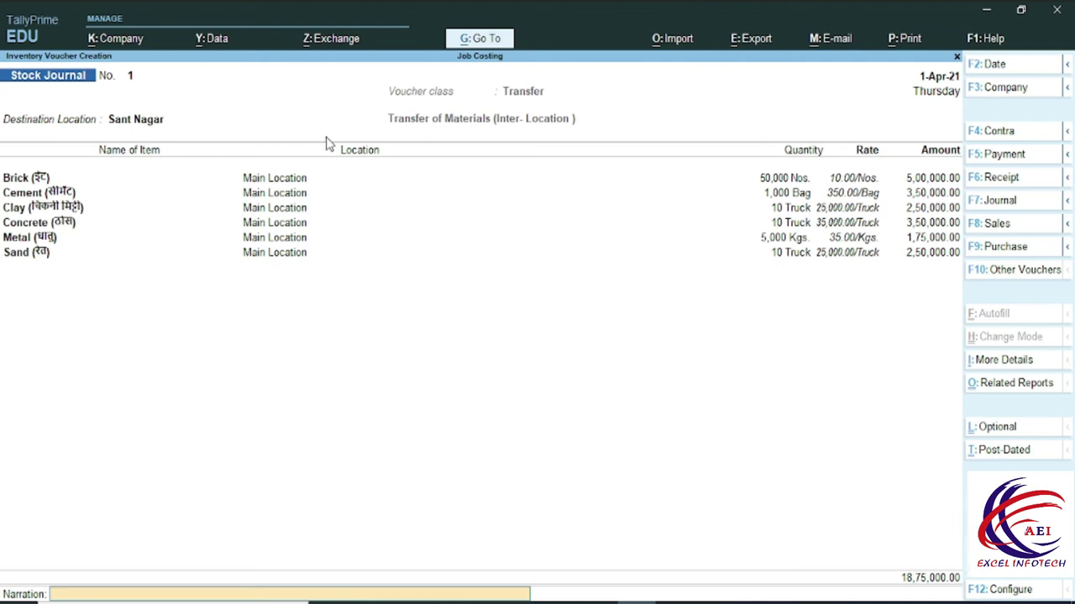
key("Return")
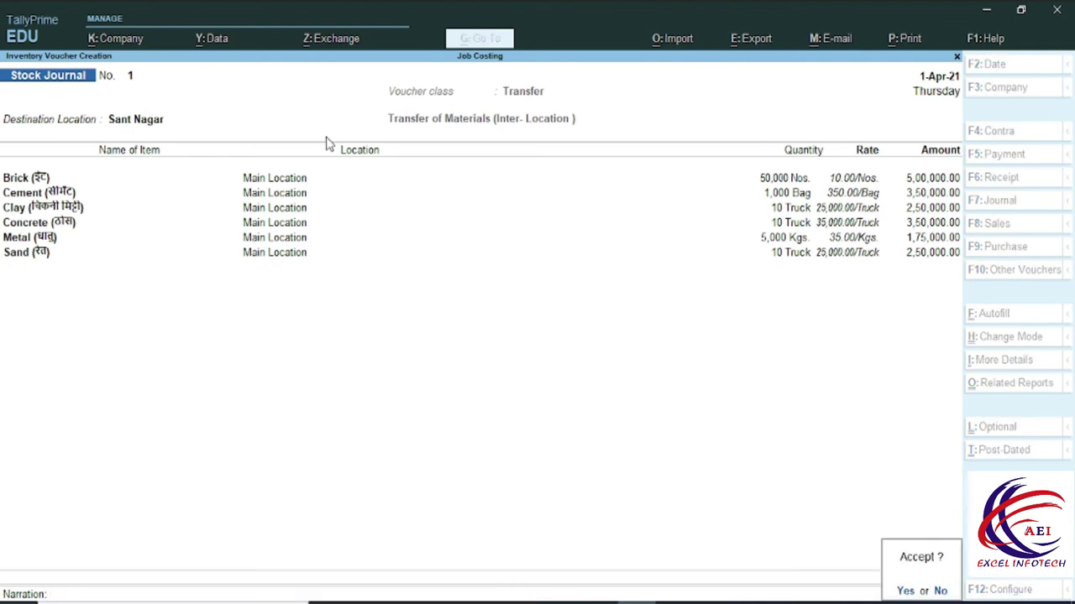
key("Return")
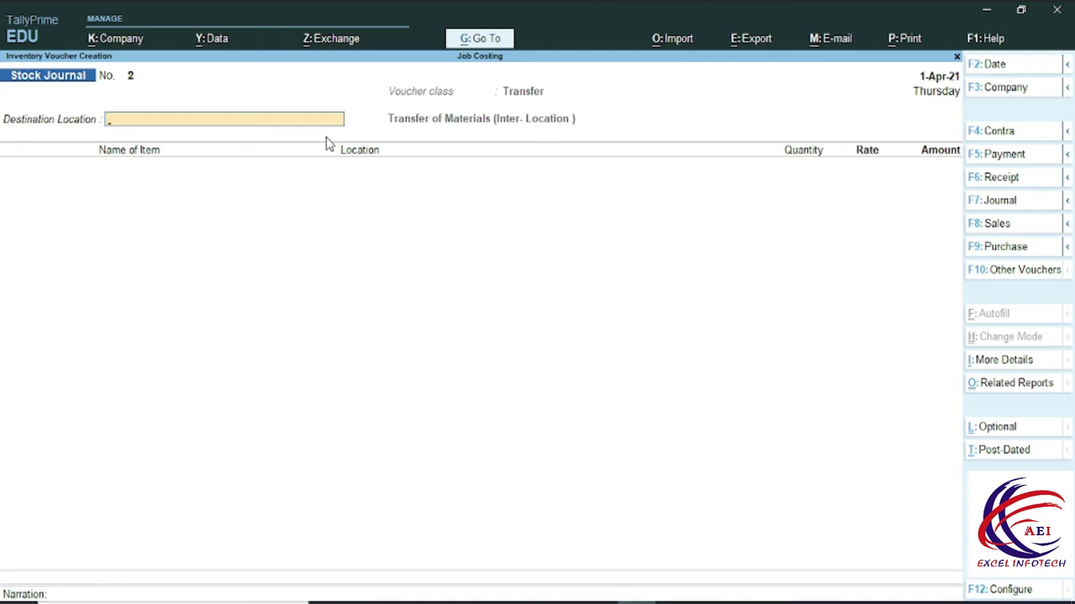
Switch the new Stock Journal to the Consumption class and add 50,000 Nos. of Brick (ईंट) from Sant Nagar as a source item.
key("alt+F7")
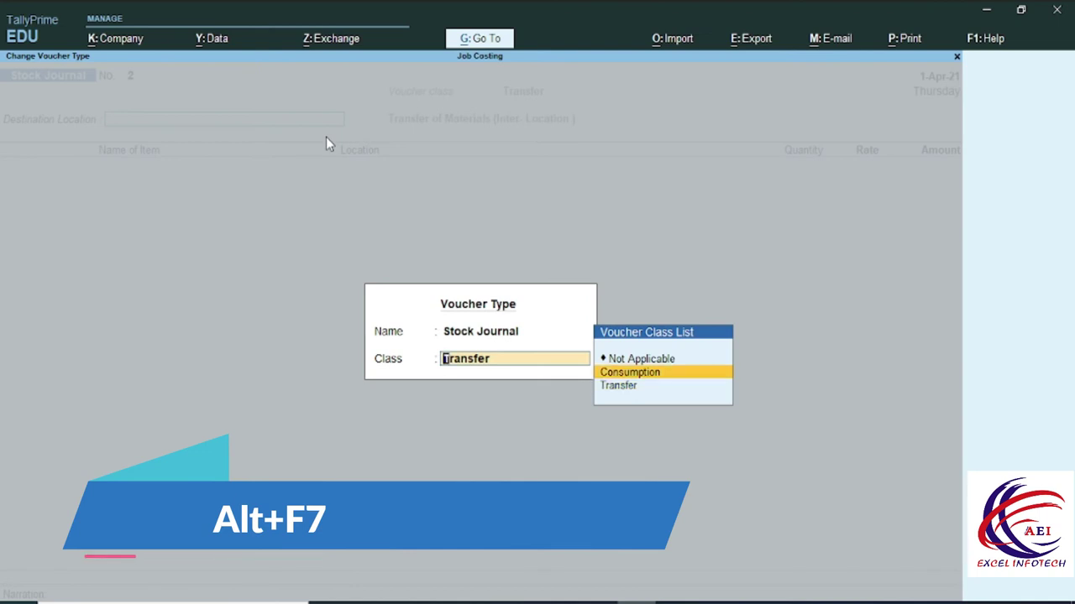
key("Return")
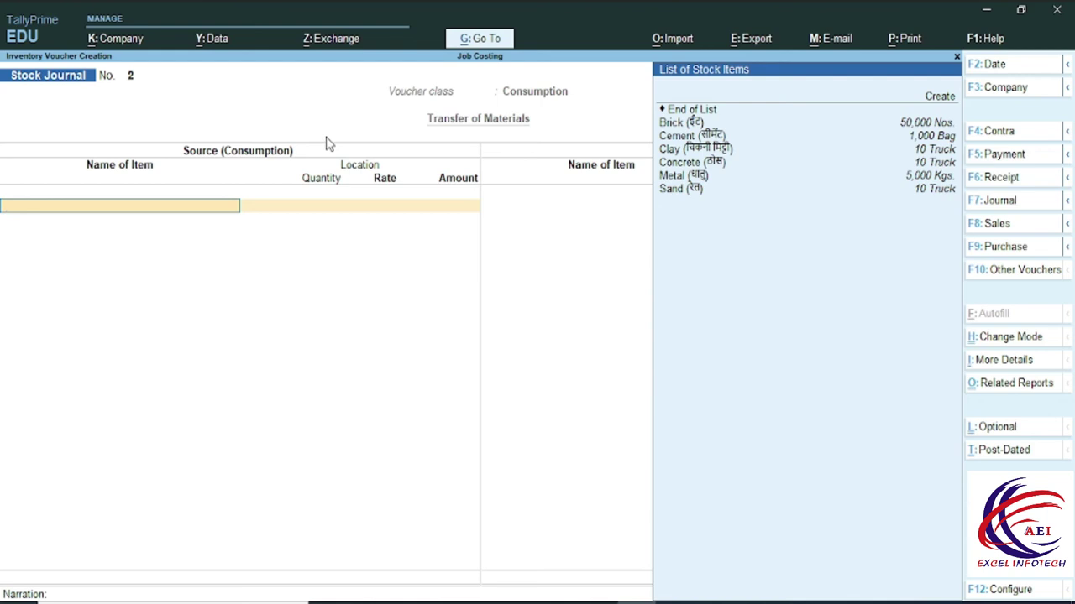
key("Down")
key("Down")
key("Return")
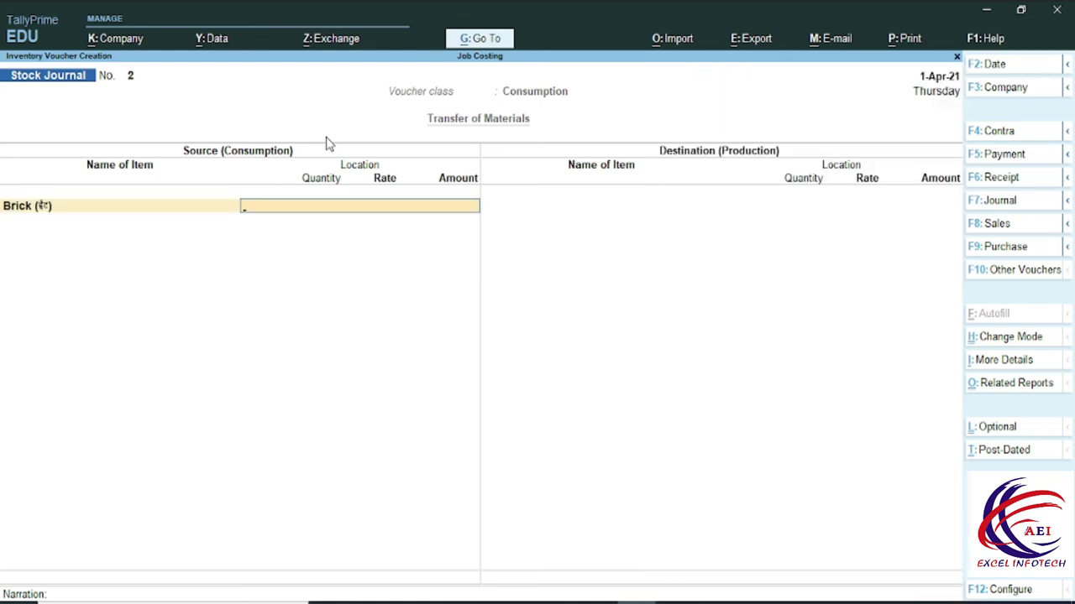
key("Down")
key("Down")
key("Down")
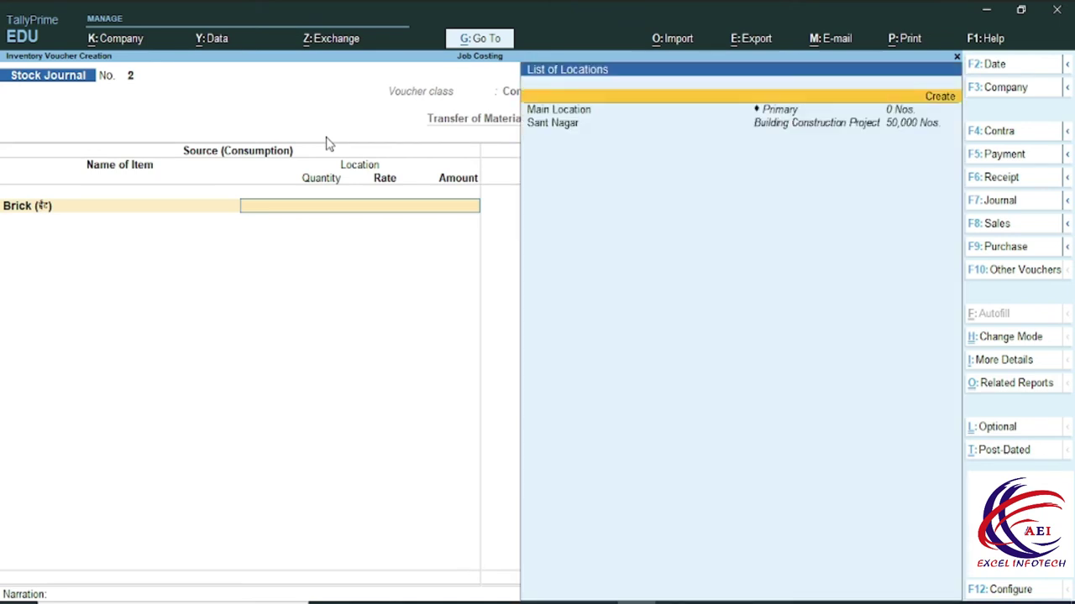
key("Return")
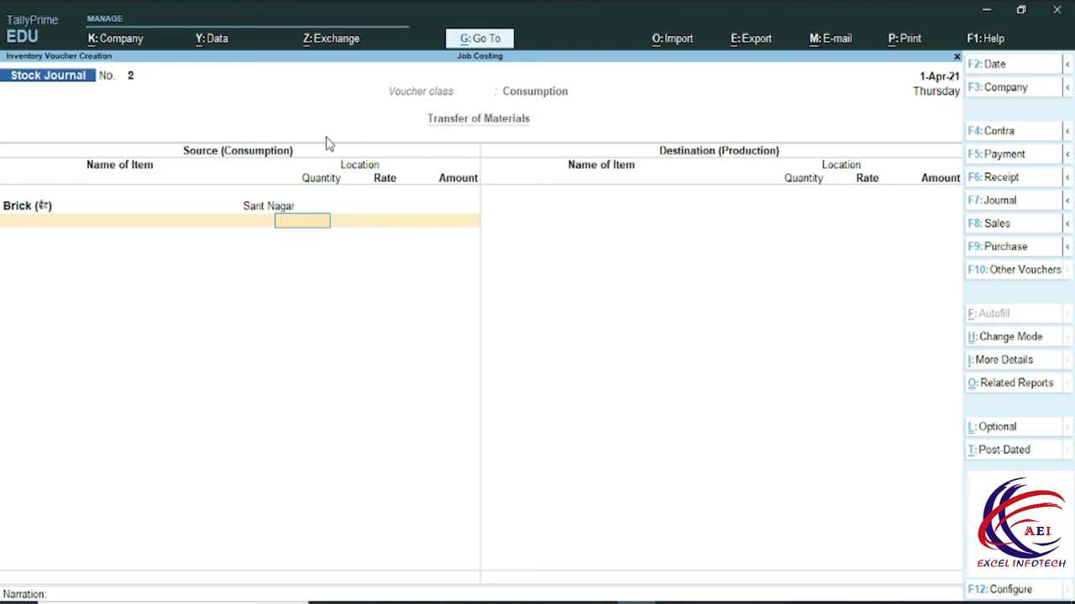
type("50,000")
key("Return")
key("Return")
key("Return")
Add Cement (सीमेंट) from Sant Nagar to the consumption source with a quantity of 1,000 Bag, accepting the filled-in rate and amount.
key("Down")
key("Down")
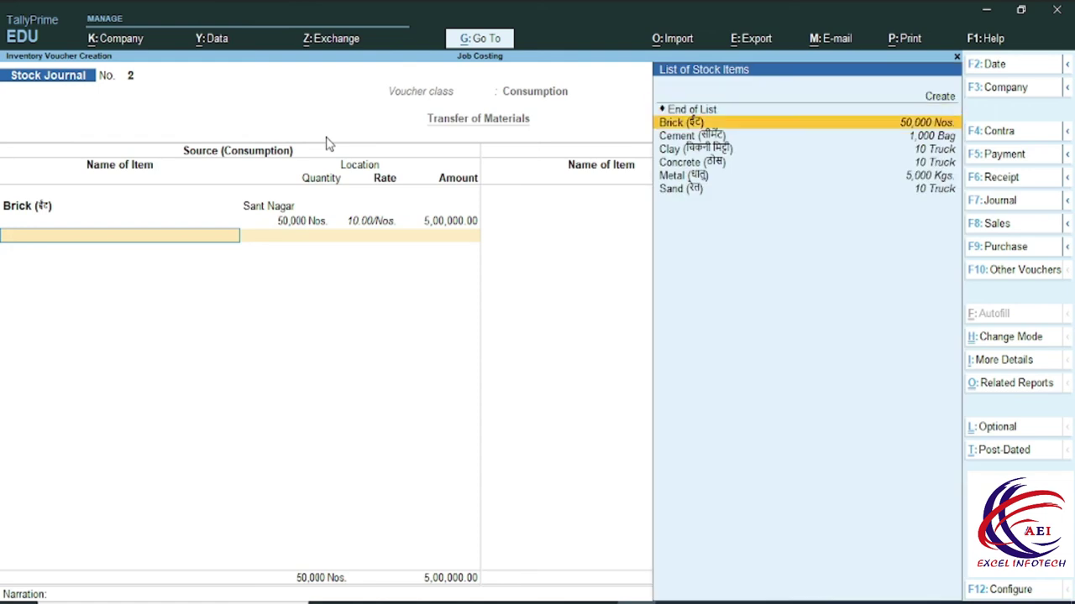
key("Return")
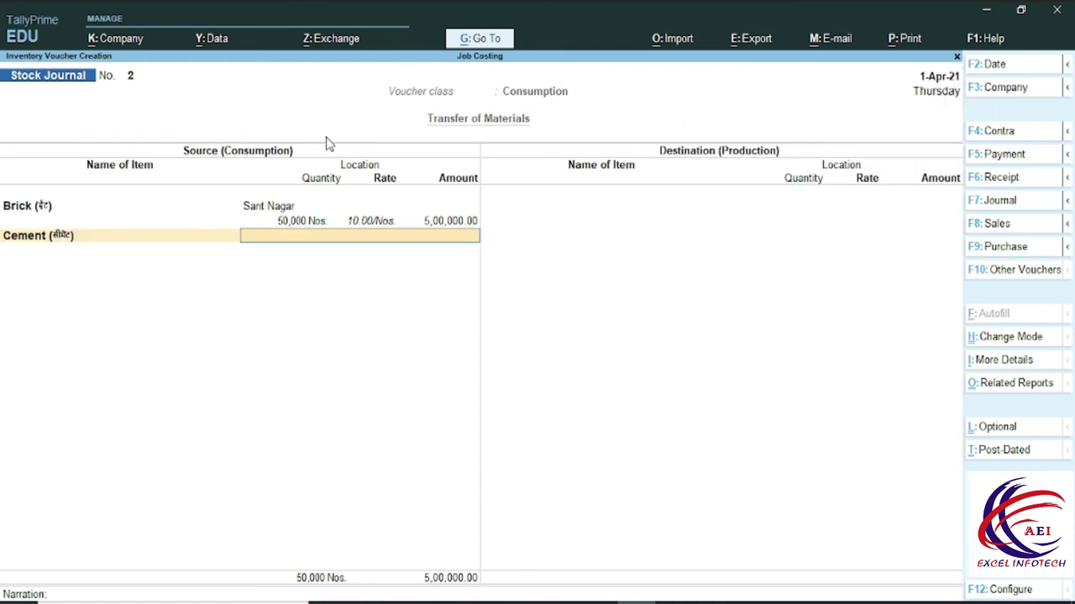
key("Down")
key("Down")
key("Return")
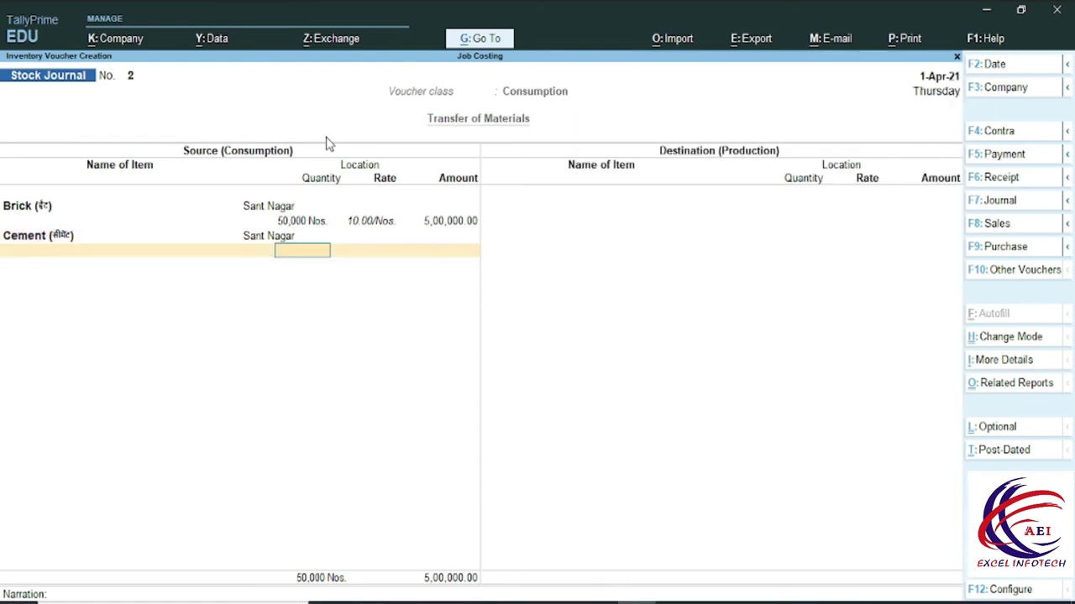
type("1,000")
key("Return")
key("Return")
key("Return")
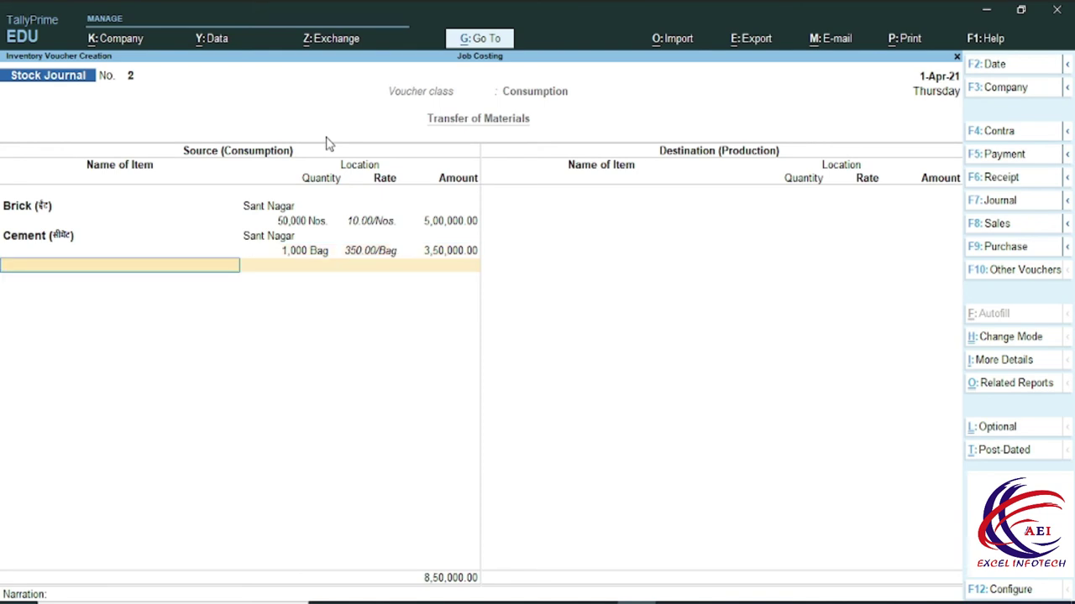
Add Clay (चिकनी मिट्टी) from Sant Nagar to the consumption source with a quantity of 10 Truck, accepting the filled-in rate and amount.
key("Down")
key("Down")
key("Down")
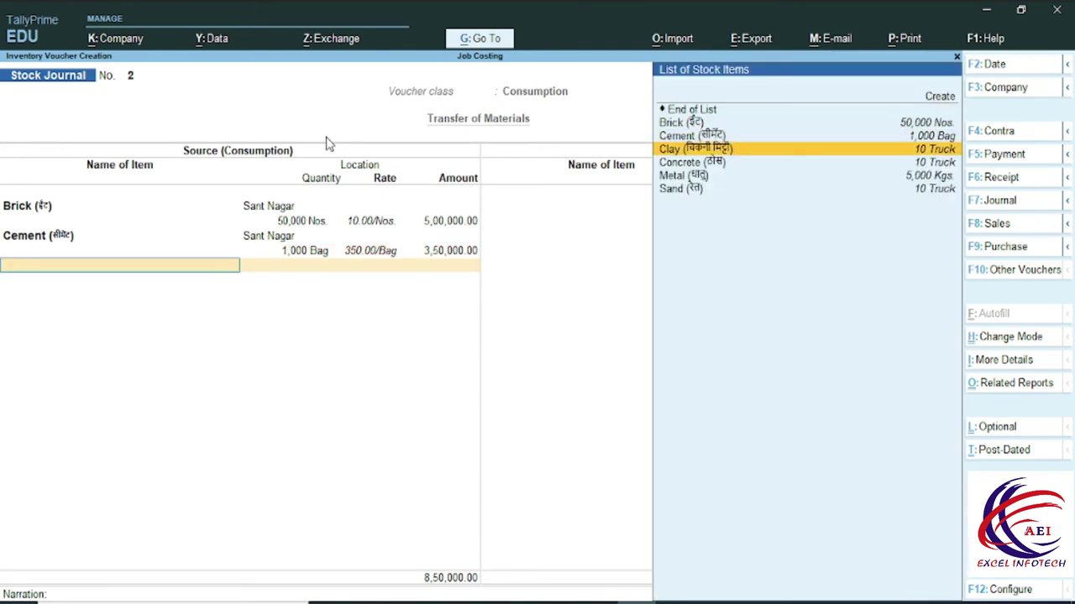
key("Return")
key("Down")
key("Down")
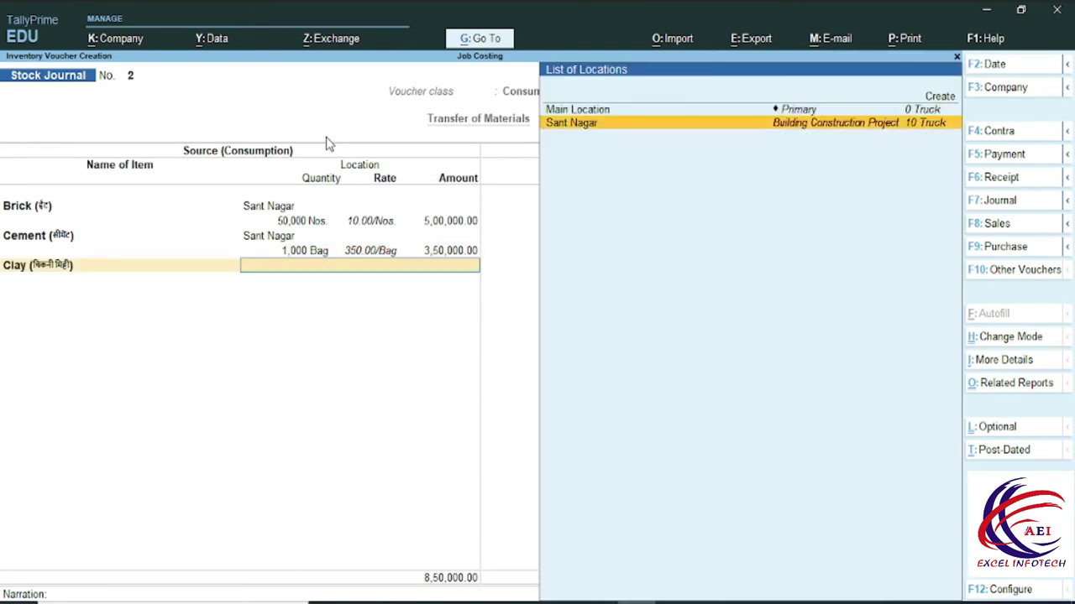
key("Return")
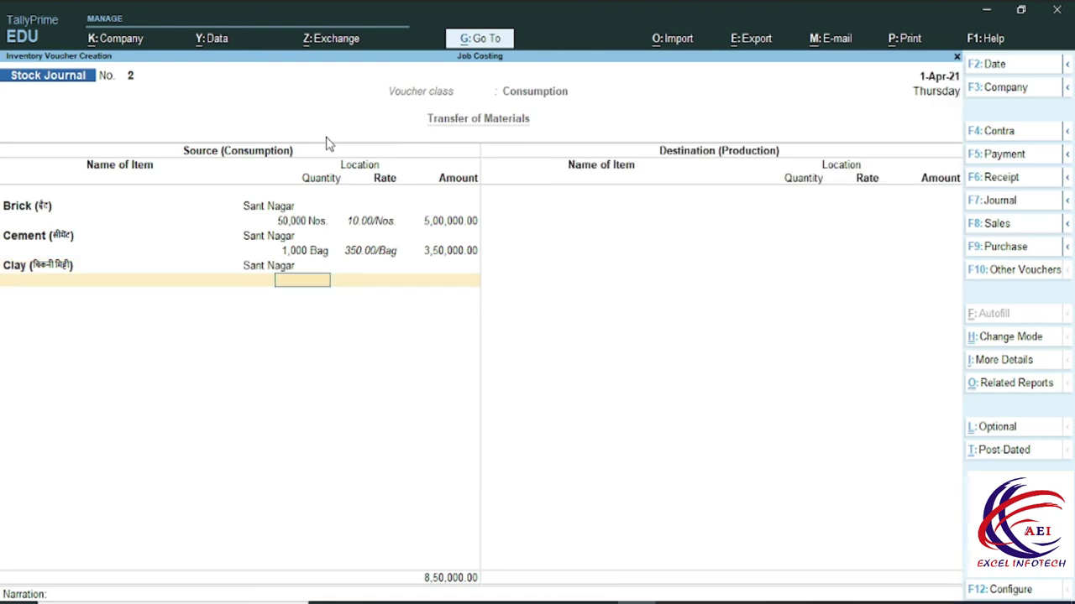
type("10")
key("Return")
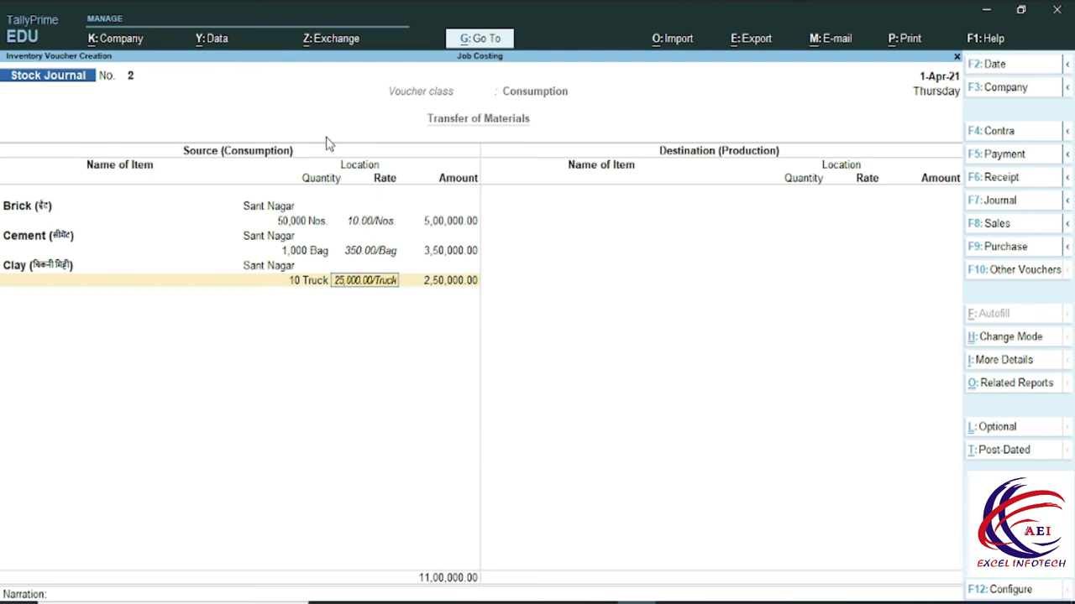
key("Return")
key("Return")
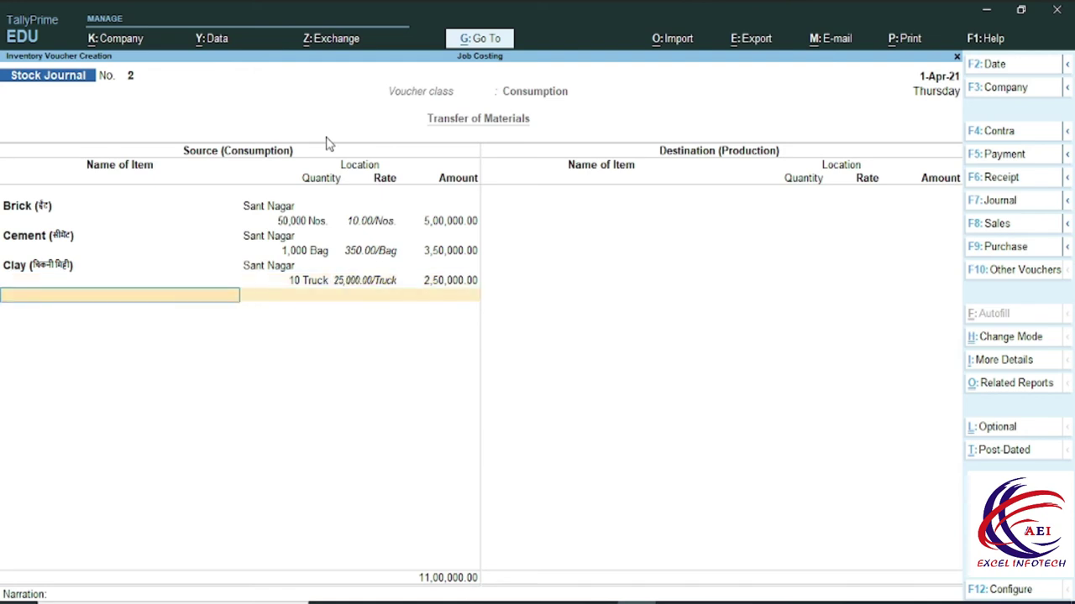
Add Concrete (ठोस) from Sant Nagar to the consumption source with a quantity of 10 Truck, accepting the filled-in rate and amount.
key("Down")
key("Down")
key("Down")
key("Down")
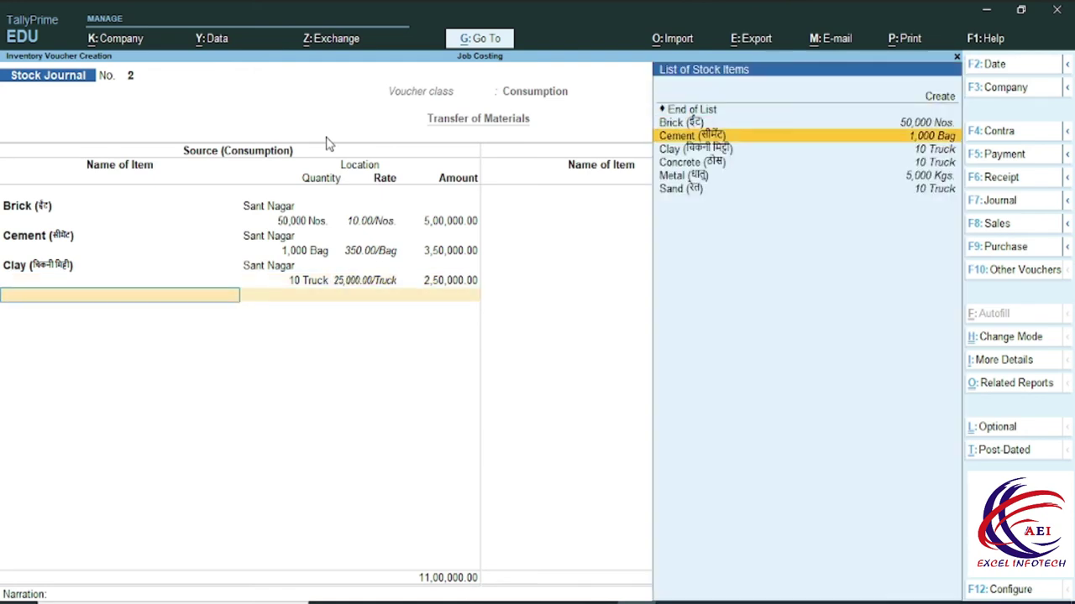
key("Return")
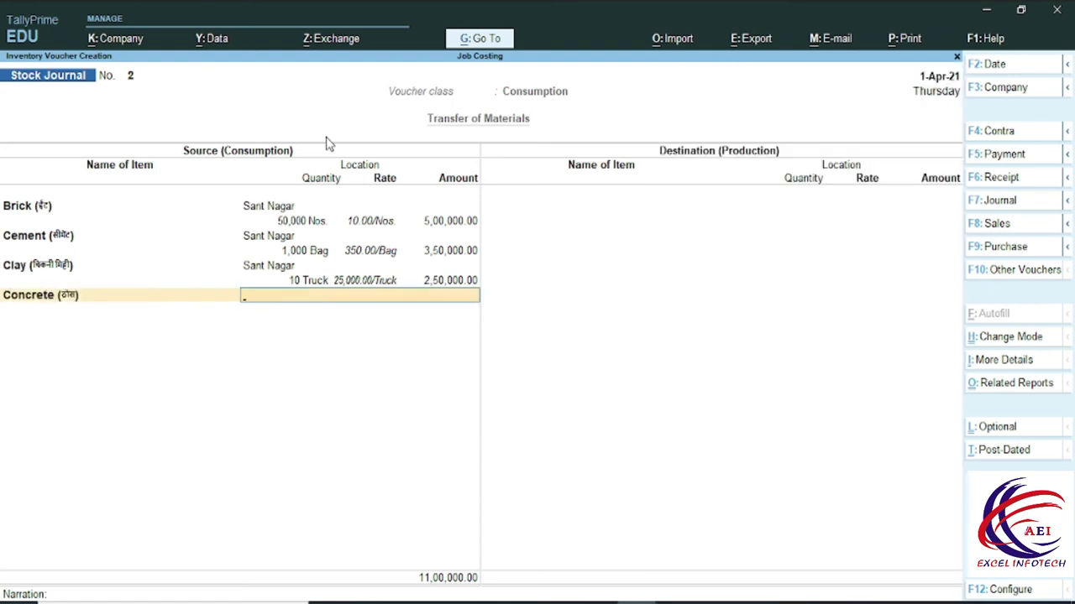
key("Down")
key("Return")
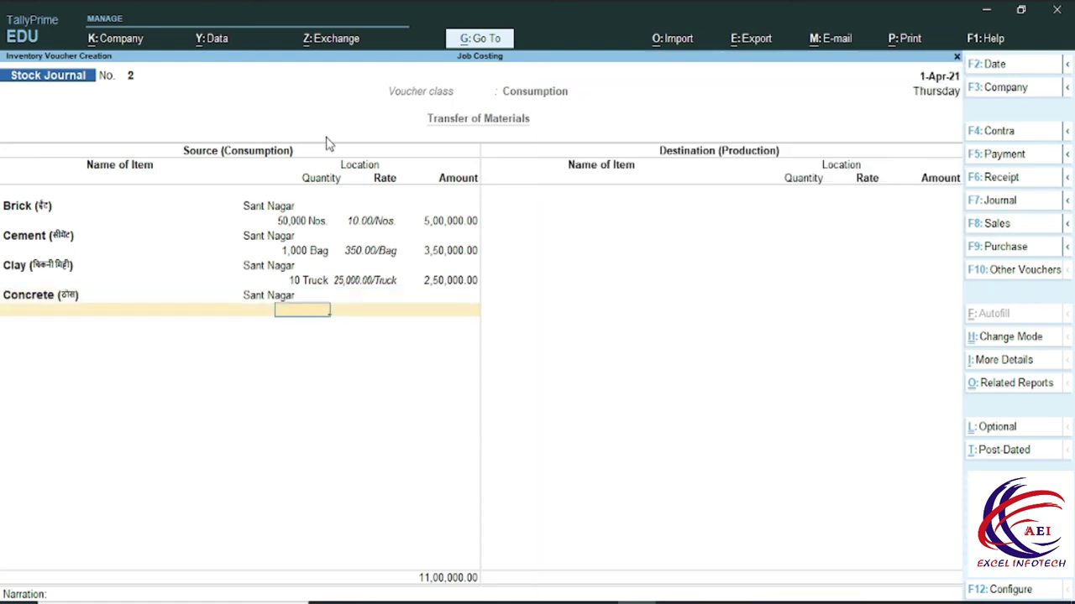
type("10")
key("Return")
key("Return")
key("Return")
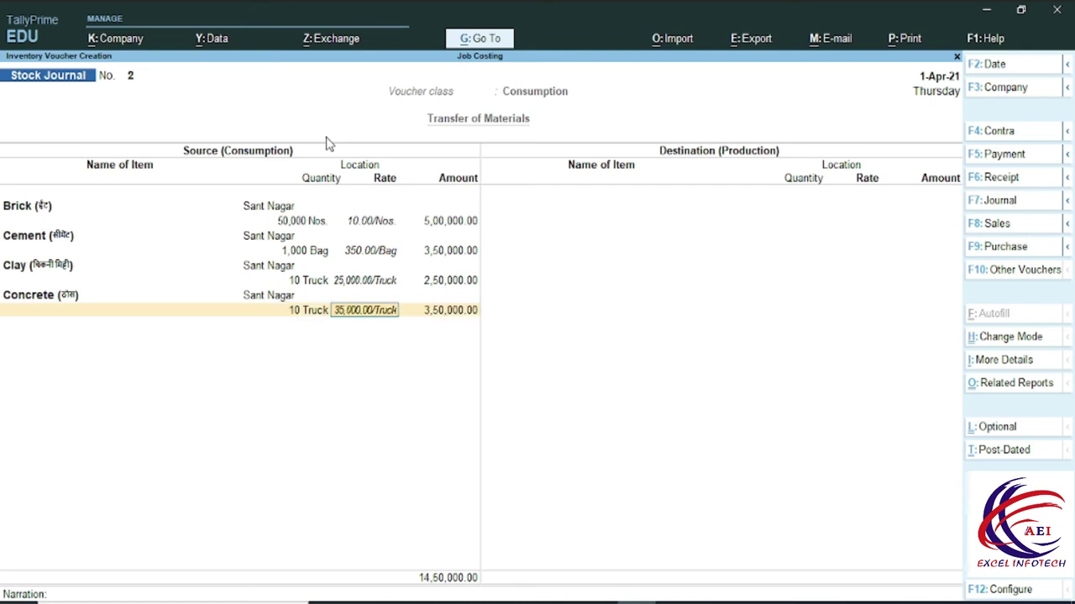
Add Metal (धातु) from Sant Nagar to the consumption source with a quantity of 5,000 Kgs., accepting the filled-in rate and amount.
key("Down")
key("Down")
key("Down")
key("Down")
key("Down")
key("Down")
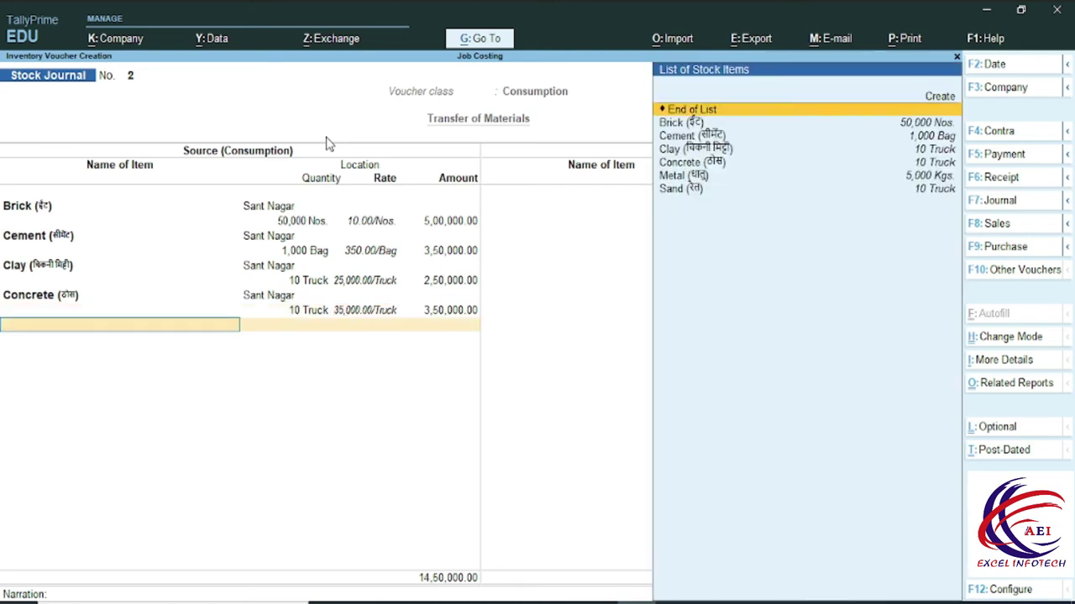
key("Return")
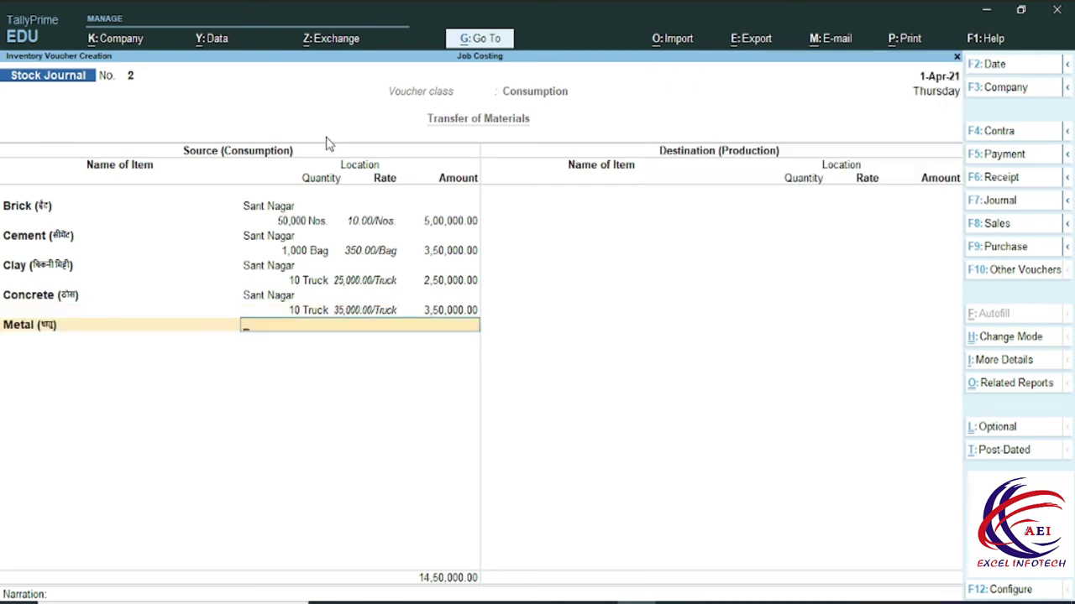
key("Down")
key("Return")
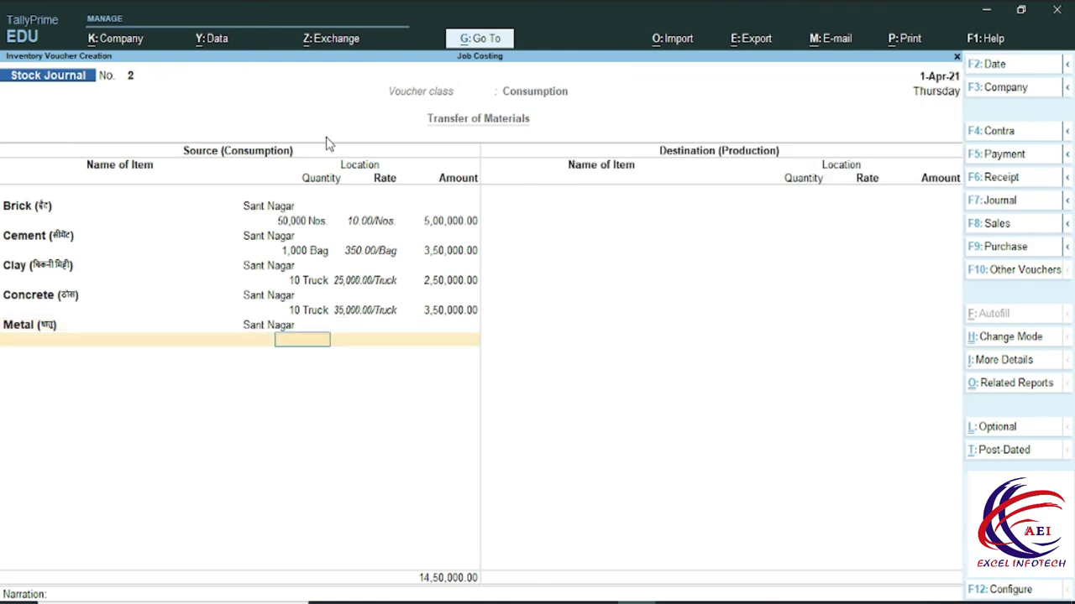
type("5,")
type("0")
type("00")
key("Return")
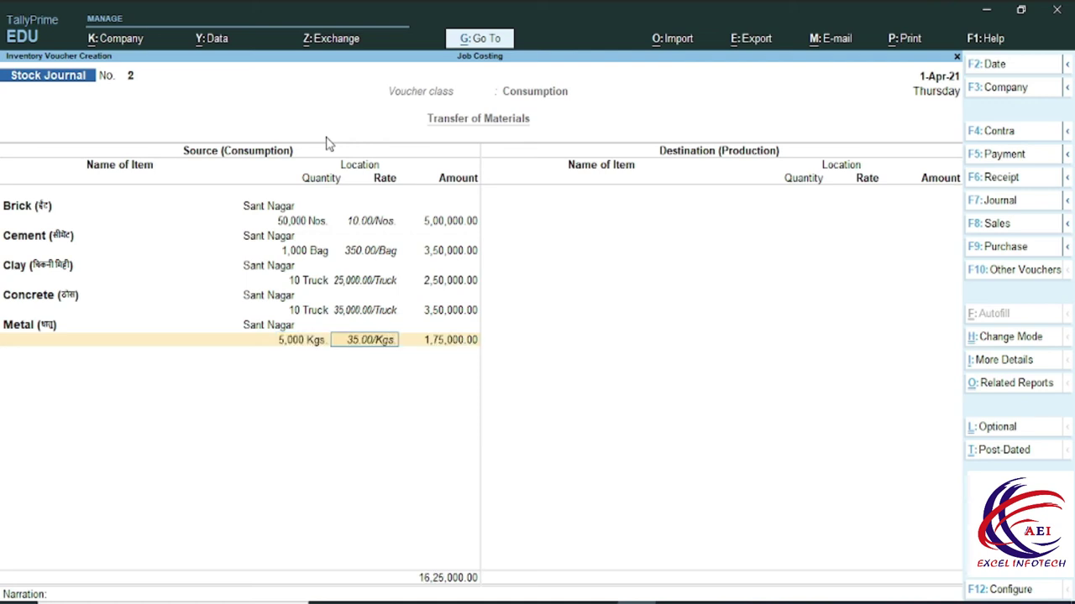
key("Return")
key("Return")
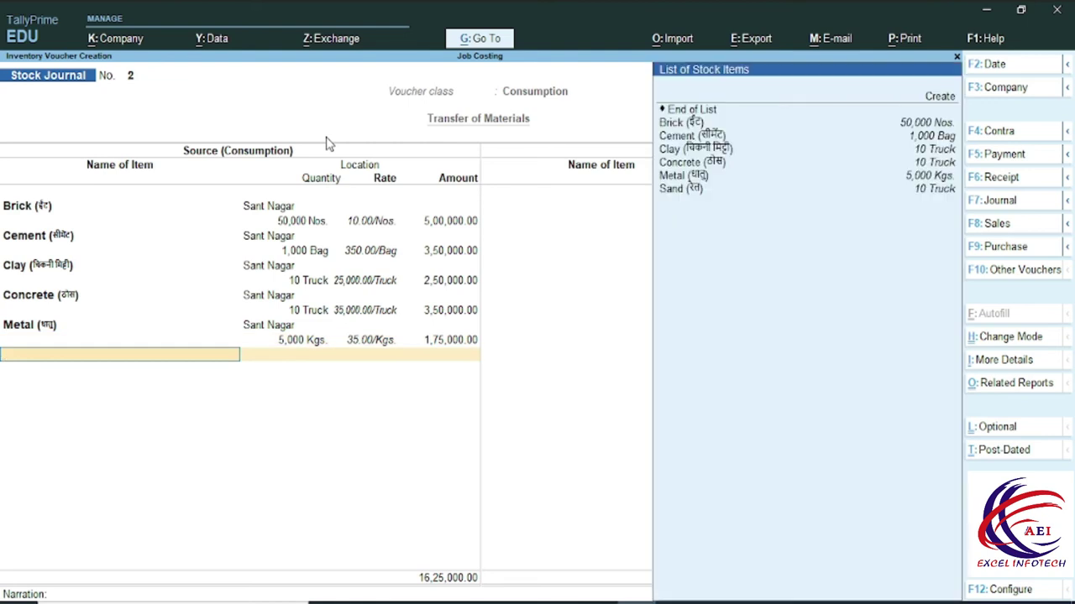
Add Sand (रेत) from Sant Nagar to the consumption source with a quantity of 10 Truck, accepting the filled-in rate and amount.
key("Down")
key("Down")
key("Down")
key("Down")
key("Down")
key("Return")
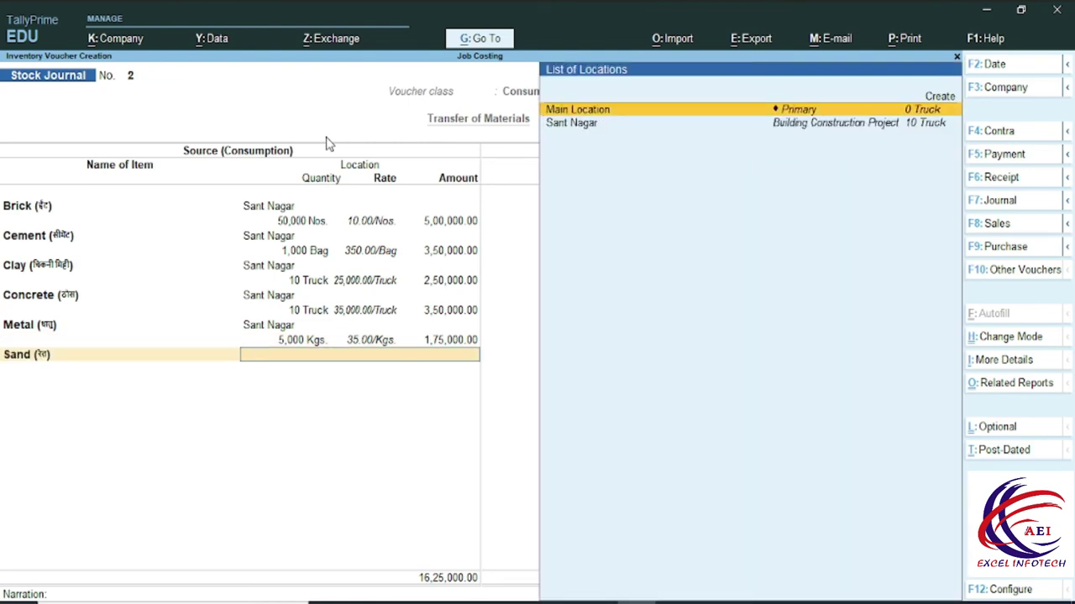
key("Down")
key("Return")
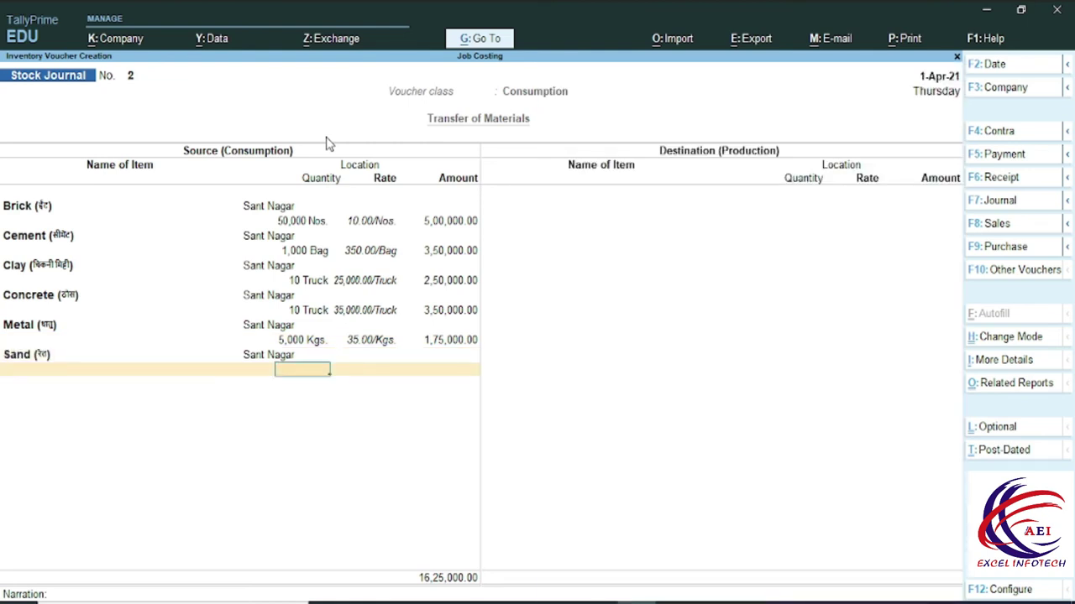
type("10")
key("Return")
key("Return")
key("Return")
Save the consumption Stock Journal without destination items or a narration, and open a new Payment voucher.
key("Return")
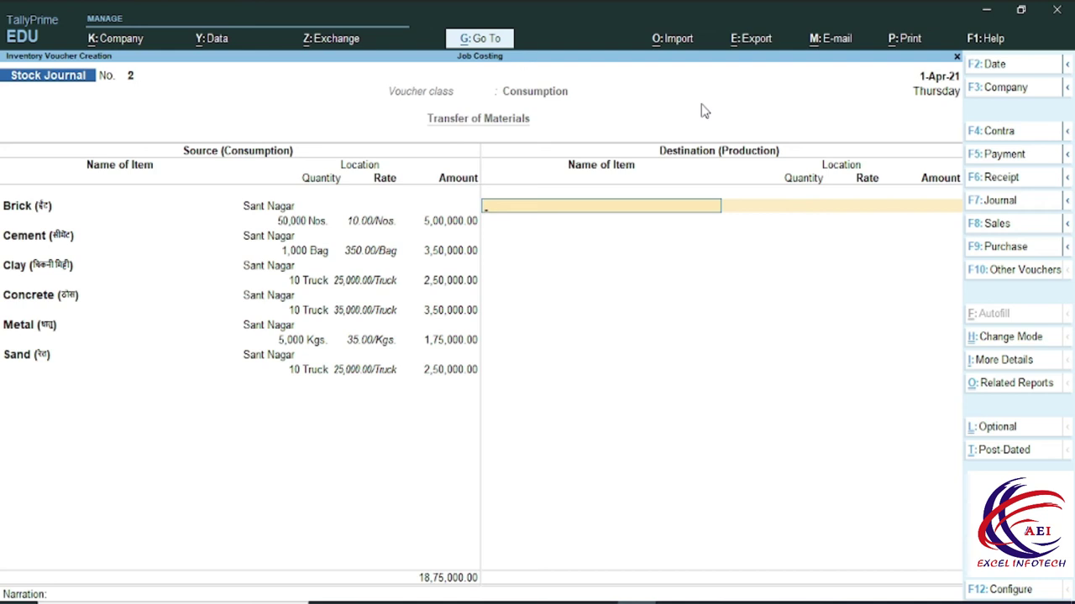
key("Return")
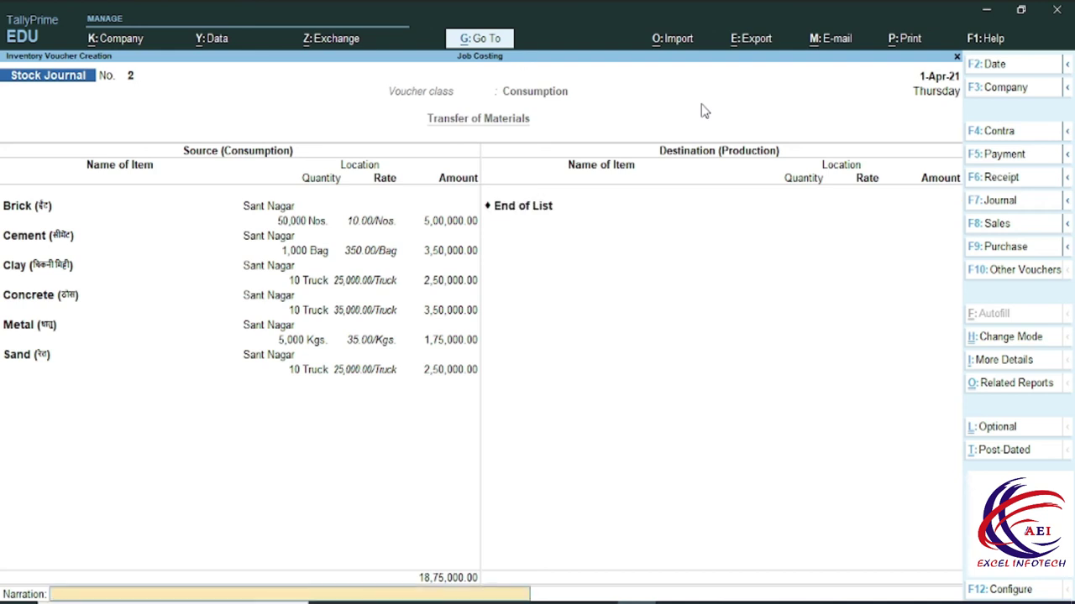
key("Return")
key("Return")
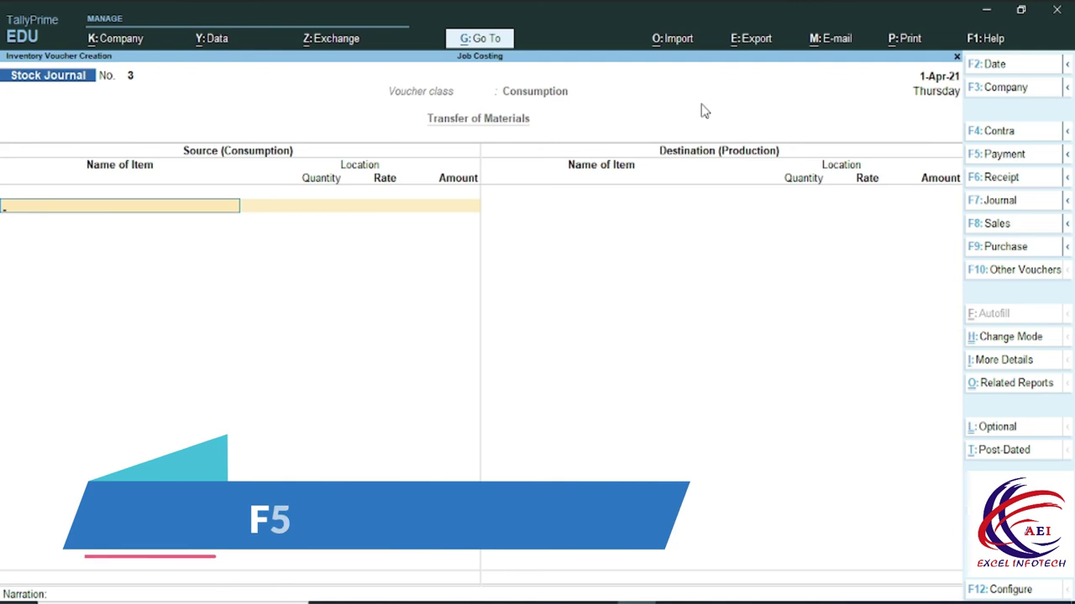
key("F5")
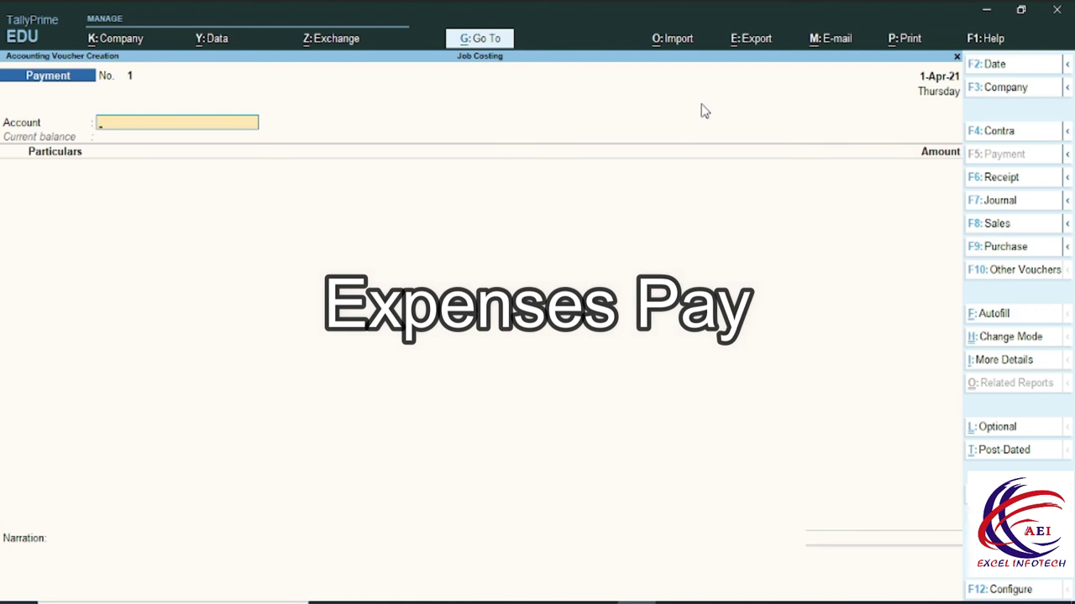
Switch to the job costing document in Word and examine the transport and wages charges under Direct Expenses, returning to TallyPrime when done.
key("alt+Tab")
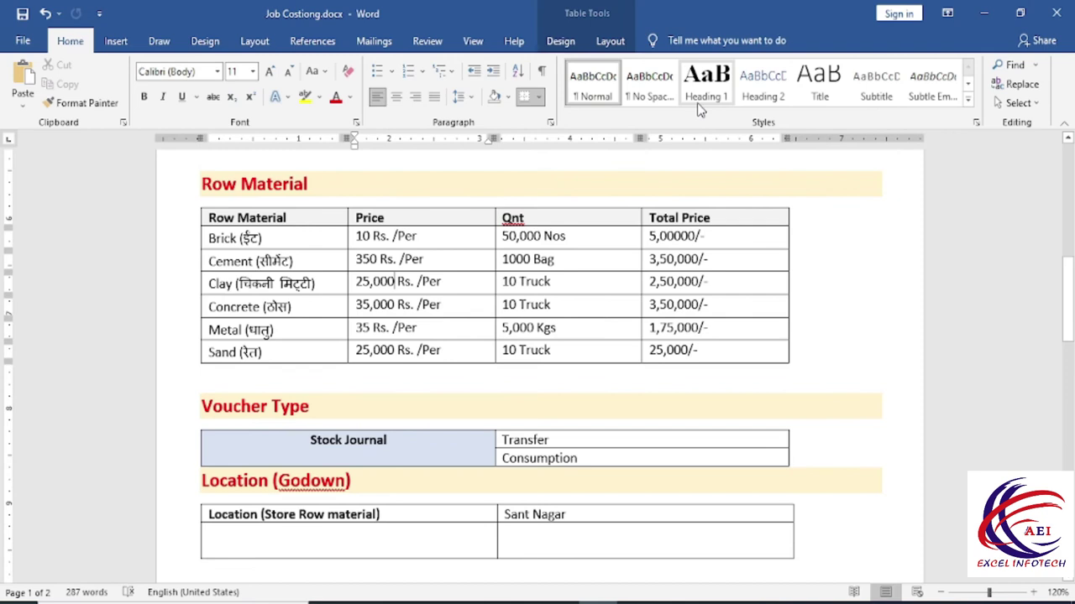
scroll(453, 349, "down", 8)
scroll(453, 349, "down", 3)
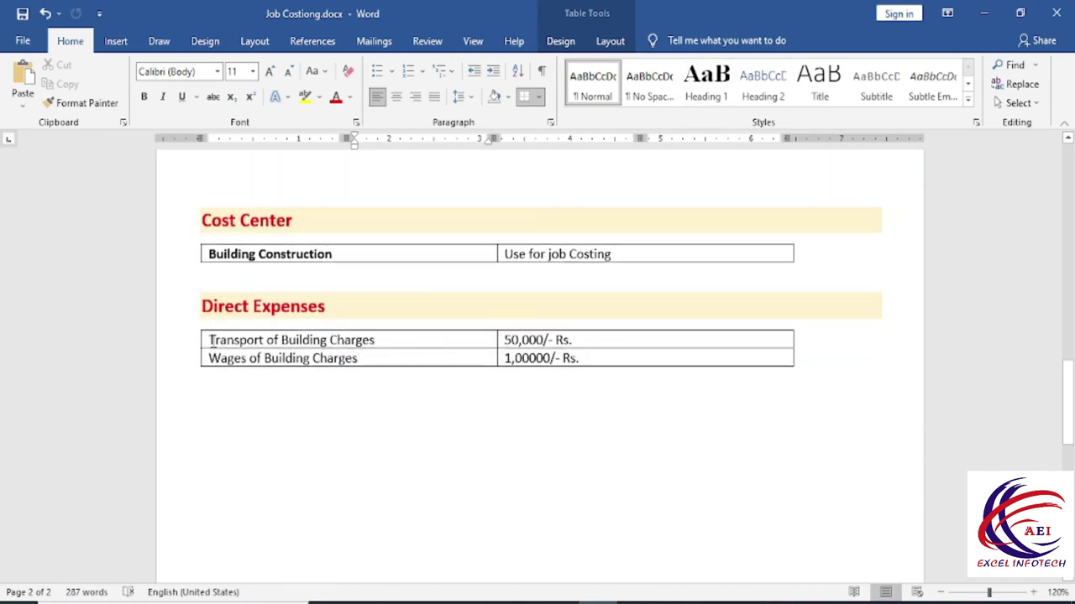
left_click_drag(391, 339, 209, 340)
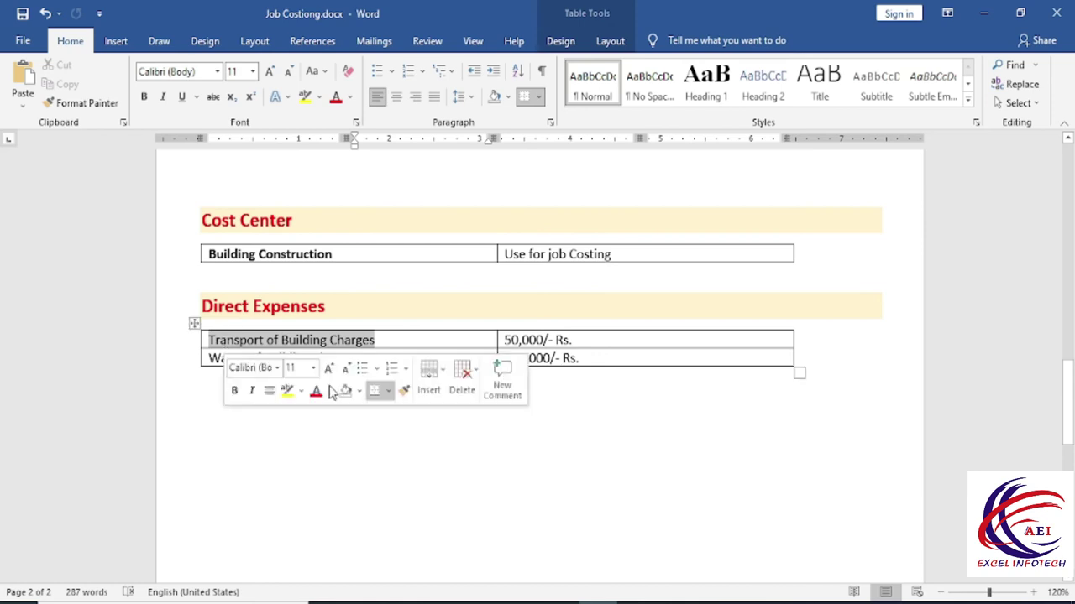
left_click(311, 391)
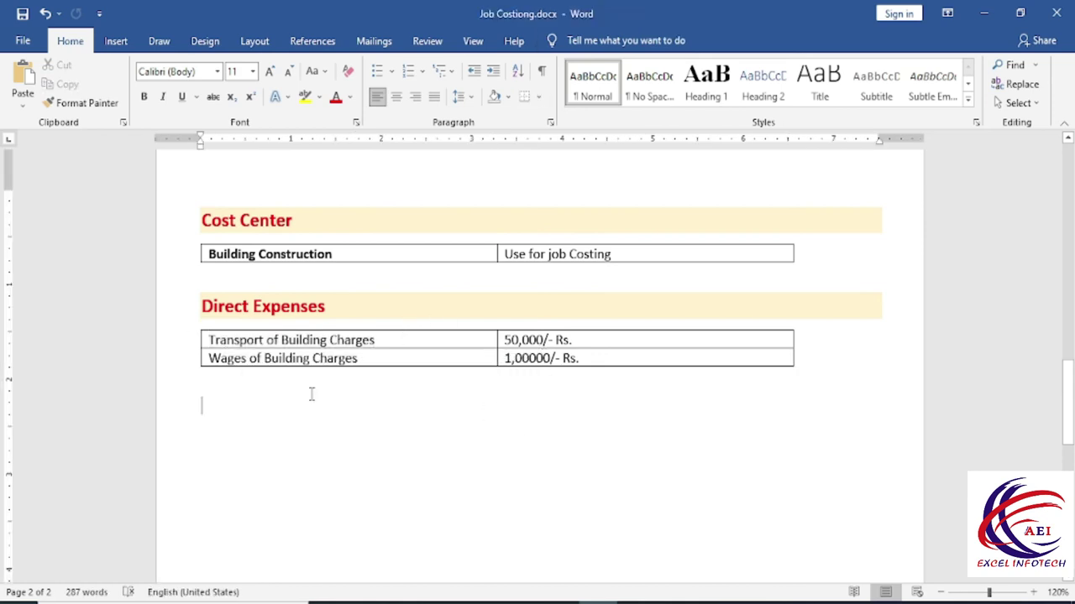
left_click(236, 358)
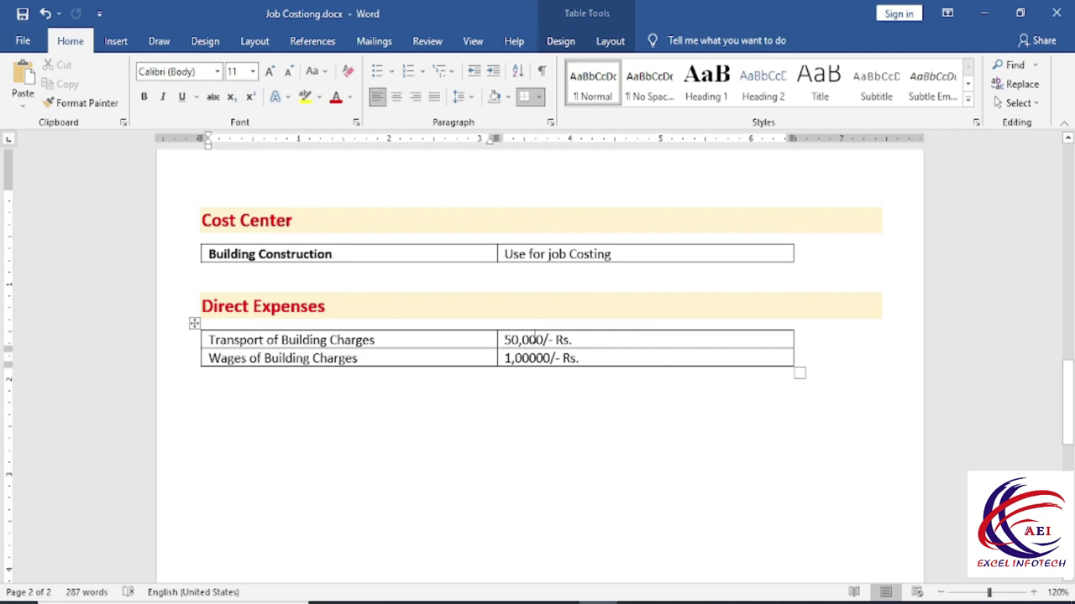
double_click(530, 359)
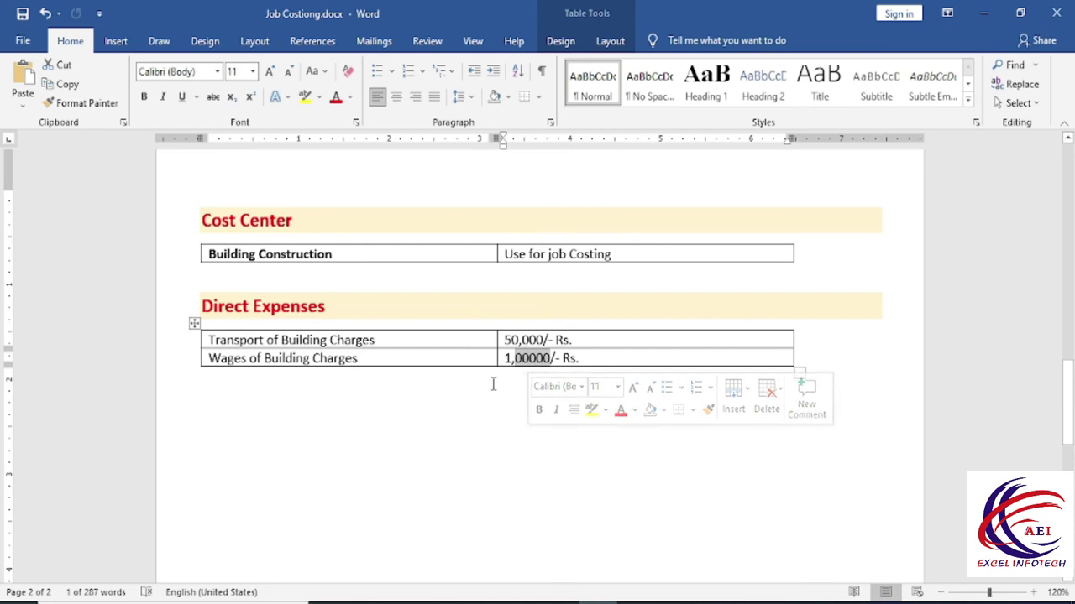
key("alt+Tab")
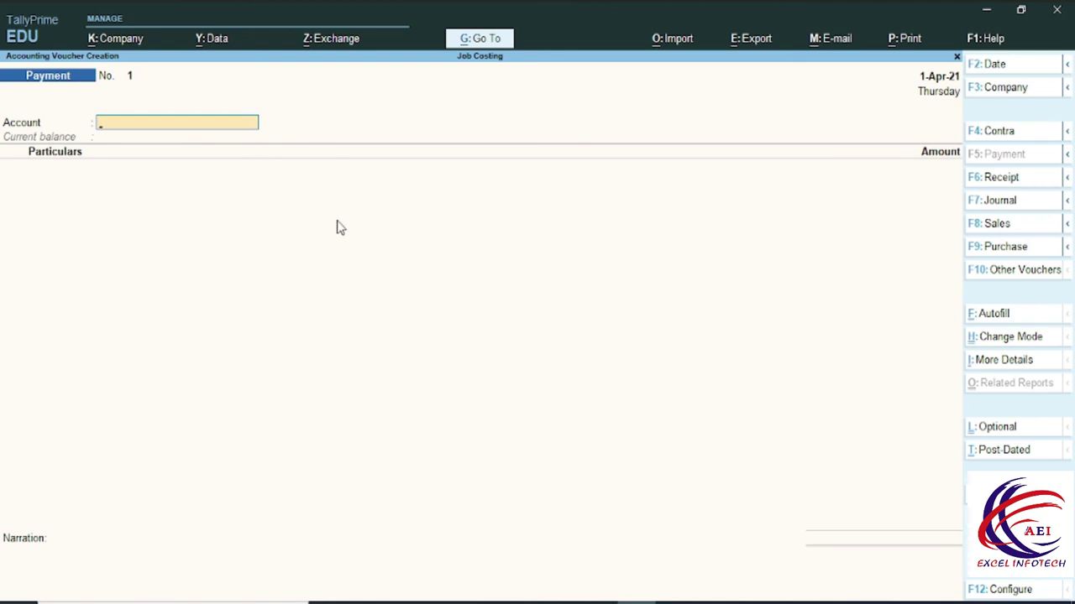
Set Cash as the payment account and add Transport of Building Charges as the expense ledger.
key("Return")
key("BackSpace")
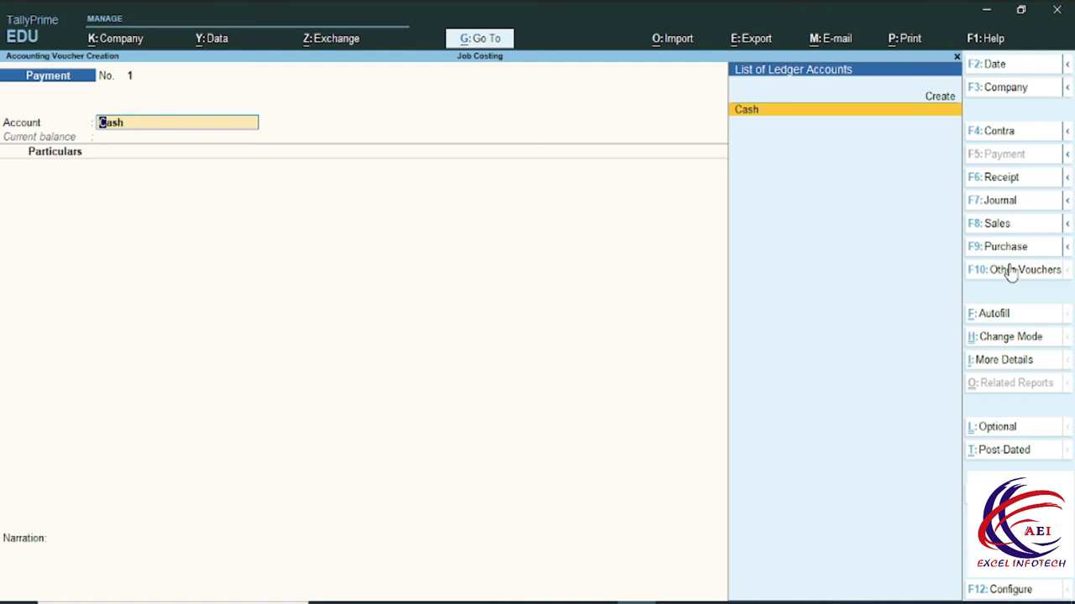
key("Return")
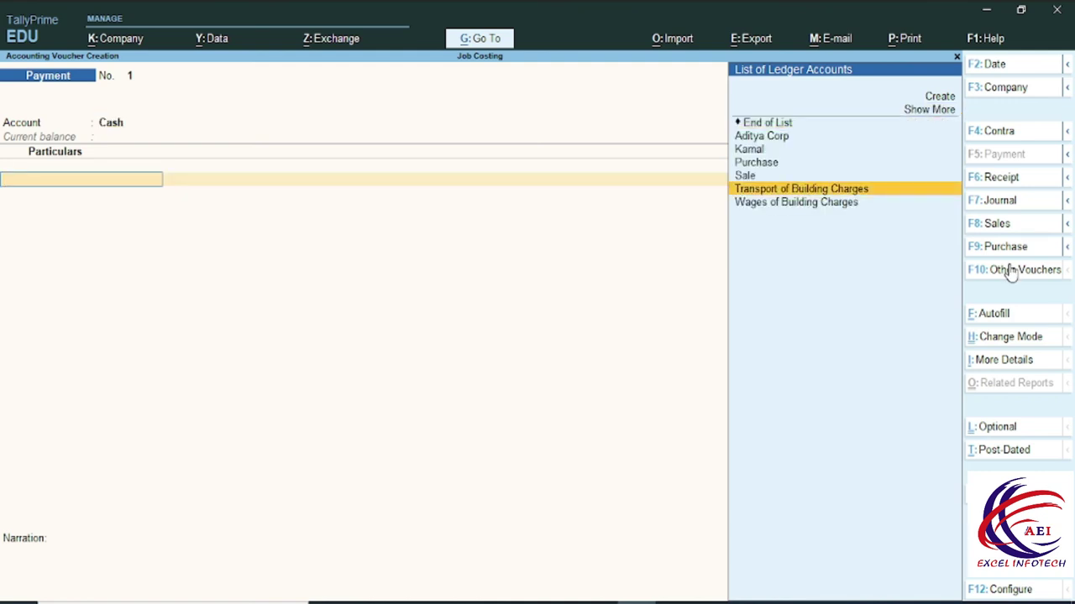
key("Return")
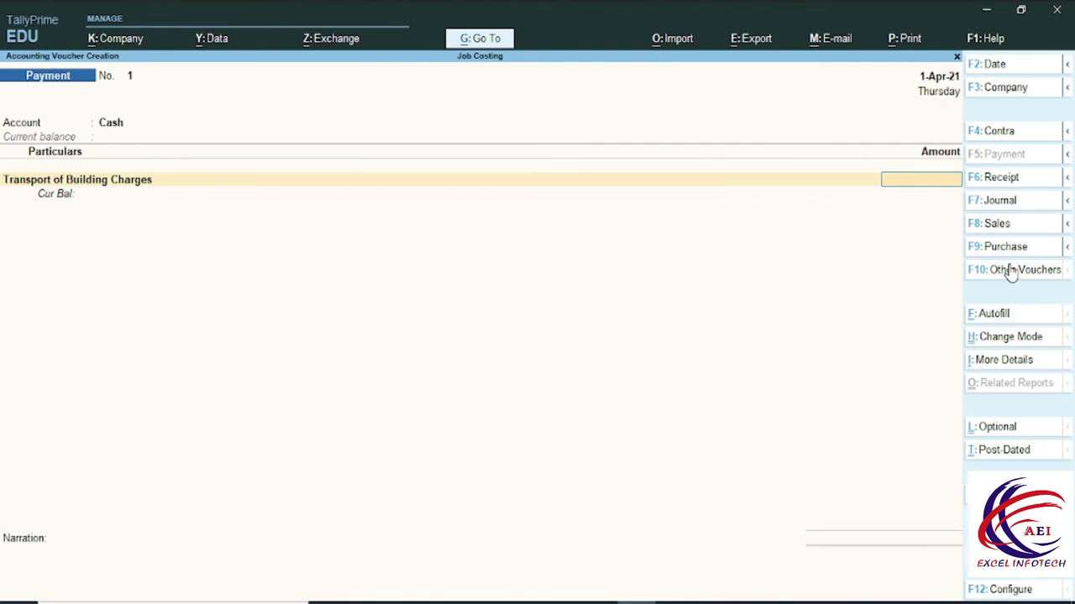
Enter 50,000 for Transport of Building Charges and allocate the full amount to the Building Construction Project cost centre.
key("alt+Tab")
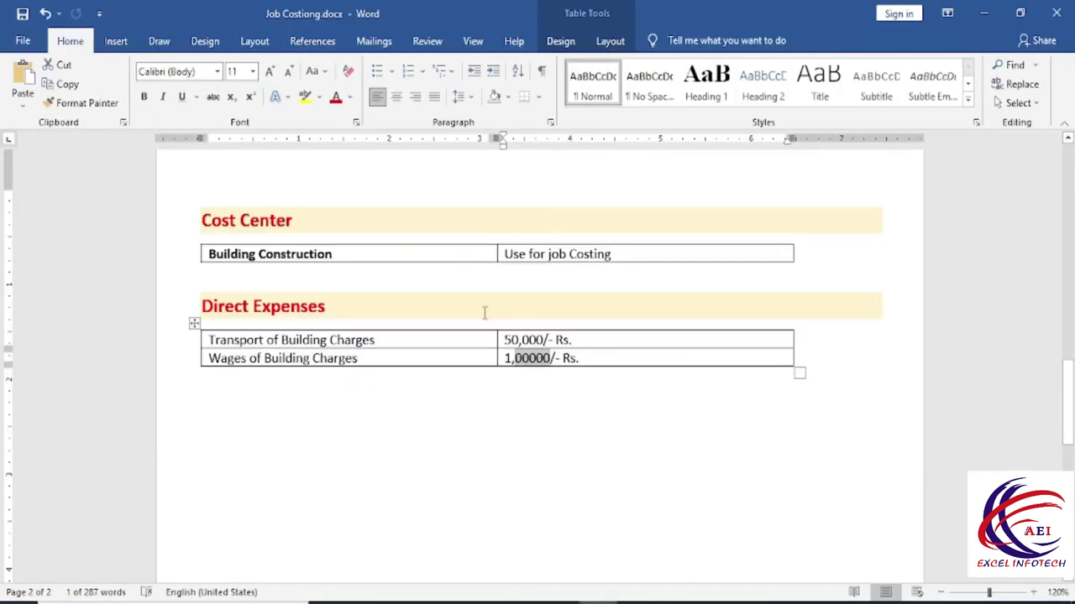
key("alt+Tab")
type("50,0000")
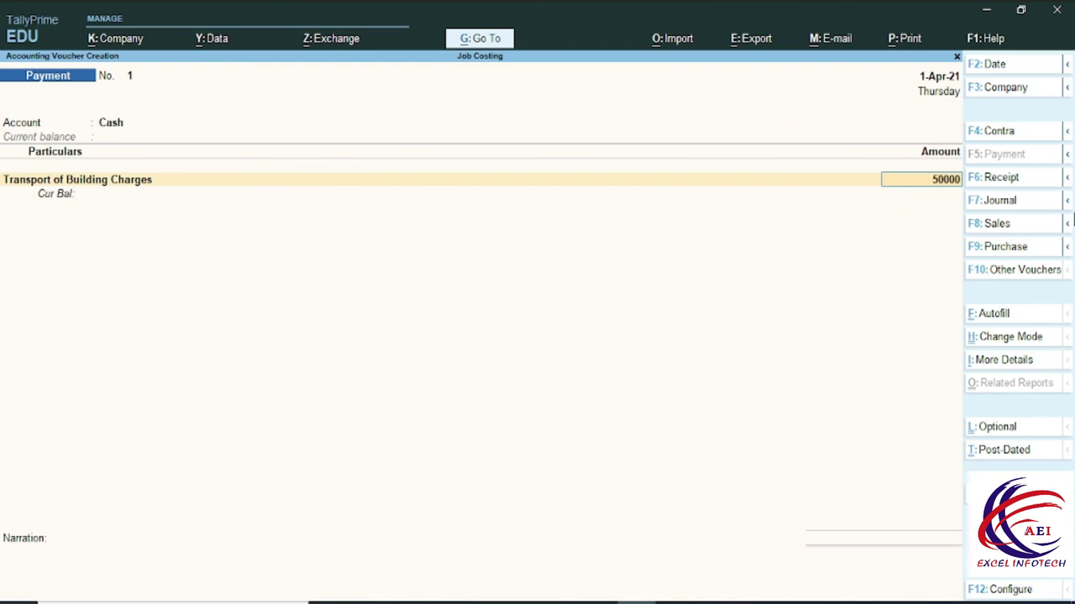
key("Return")
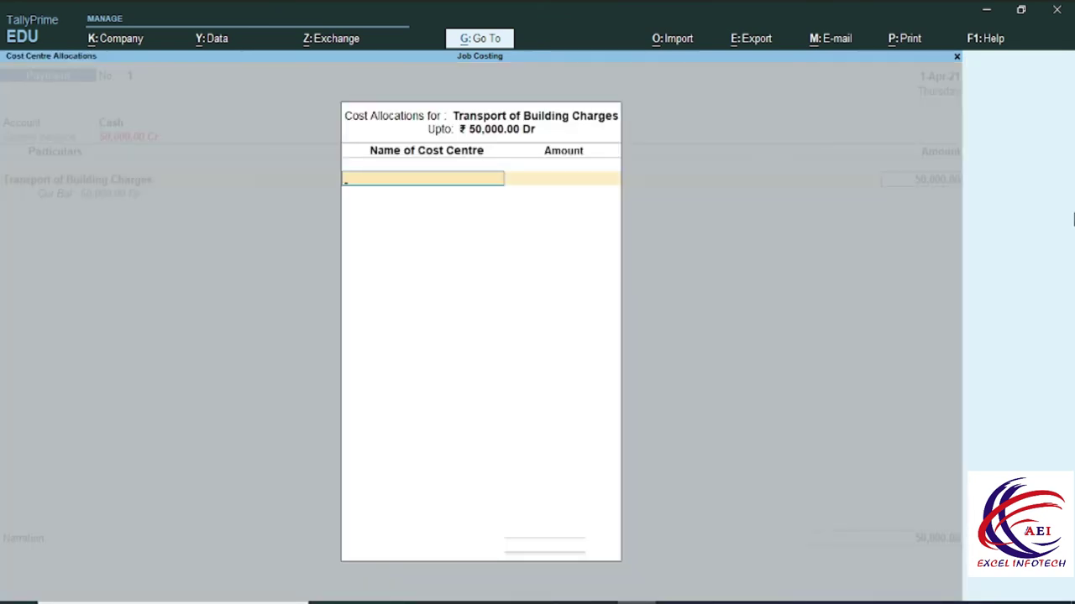
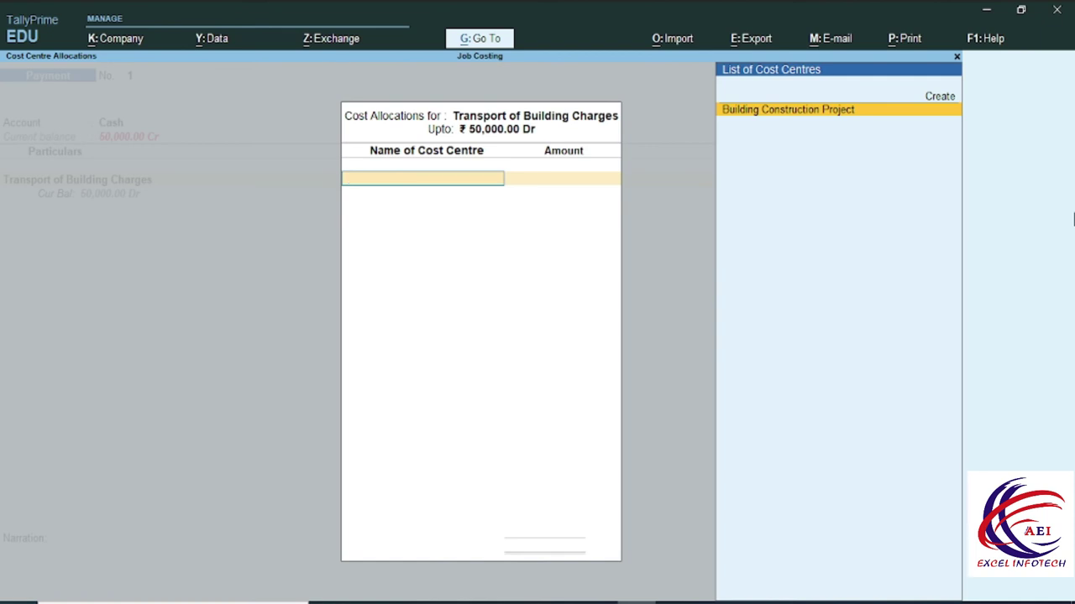
key("Return")
key("Return")
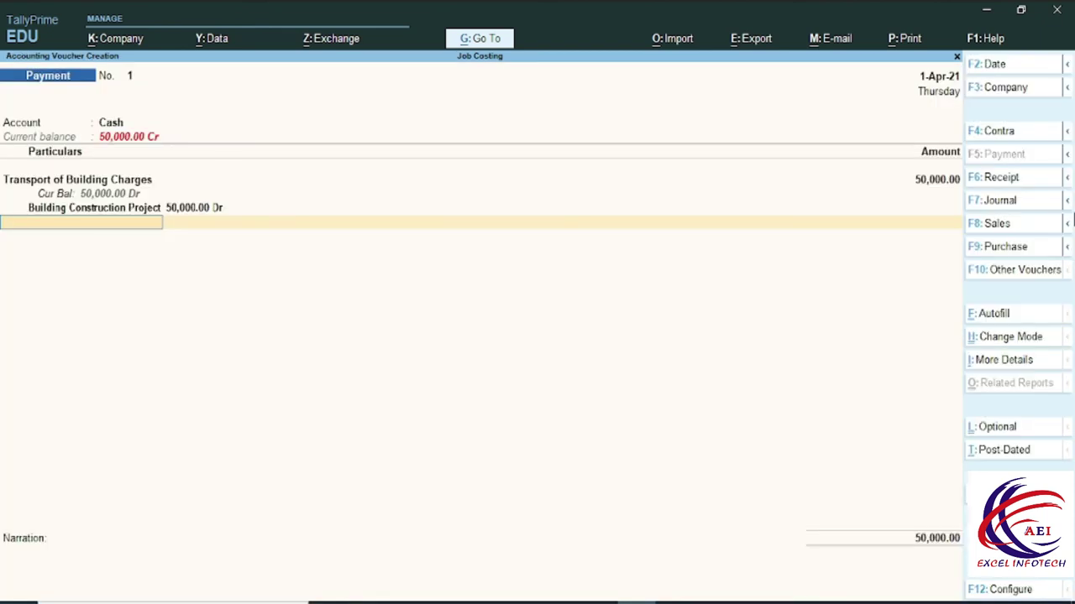
Add Wages of Building Charges as the second expense ledger in the payment voucher.
key("Down")
key("Down")
key("Down")
key("Down")
key("Down")
key("Down")
key("Down")
key("Down")
key("Return")
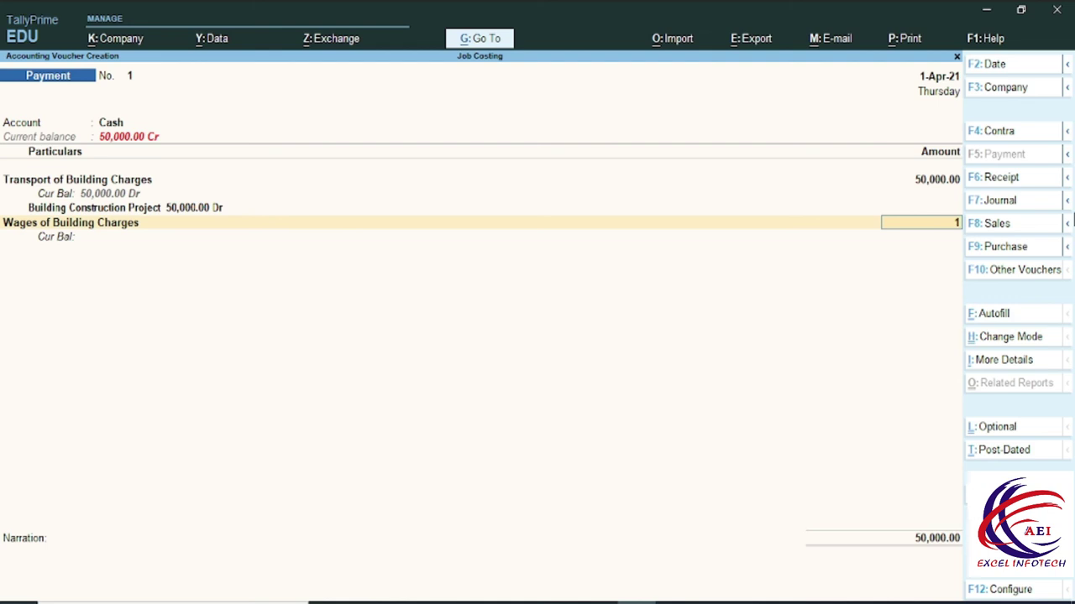
Enter 1,00,000 for Wages of Building Charges and allocate the full amount to the Building Construction Project cost centre.
type("100000")
key("Return")
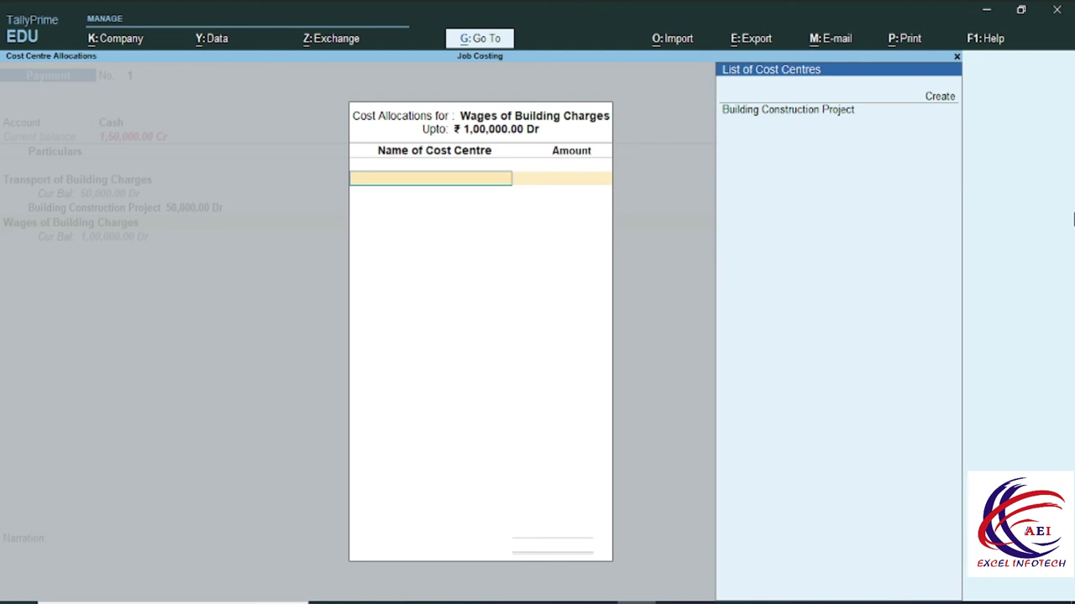
key("Down")
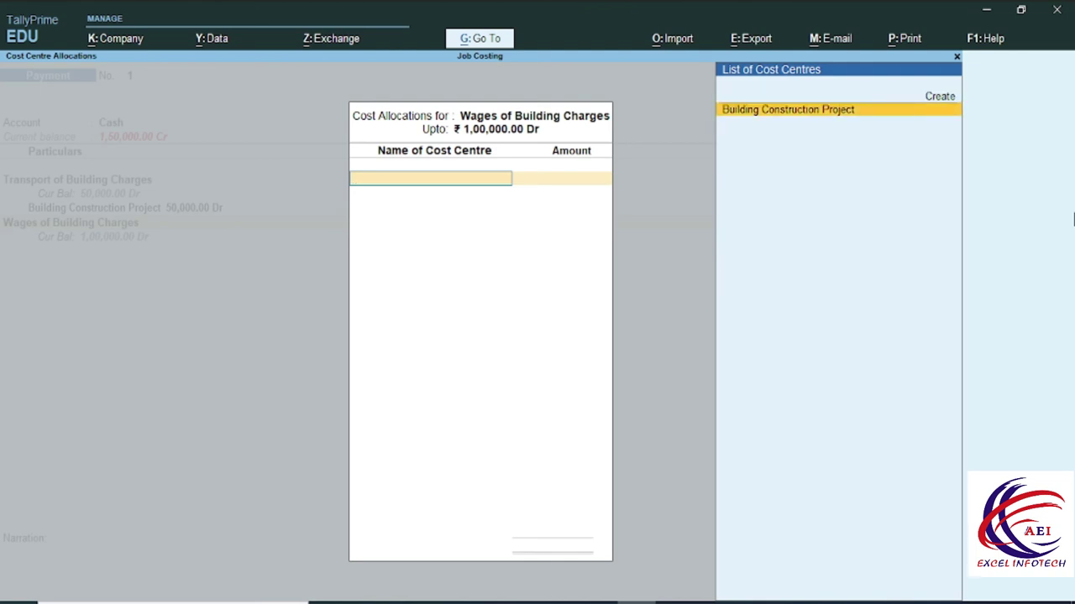
key("Return")
key("Return")
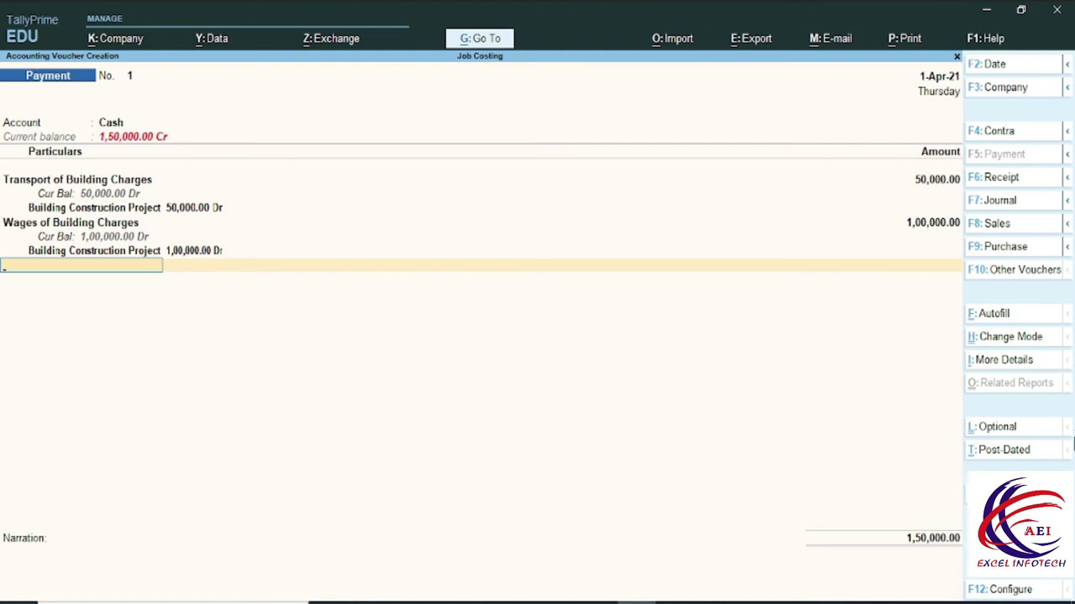
Save the payment voucher without a narration and return to the Gateway of Tally.
key("Return")
key("Return")
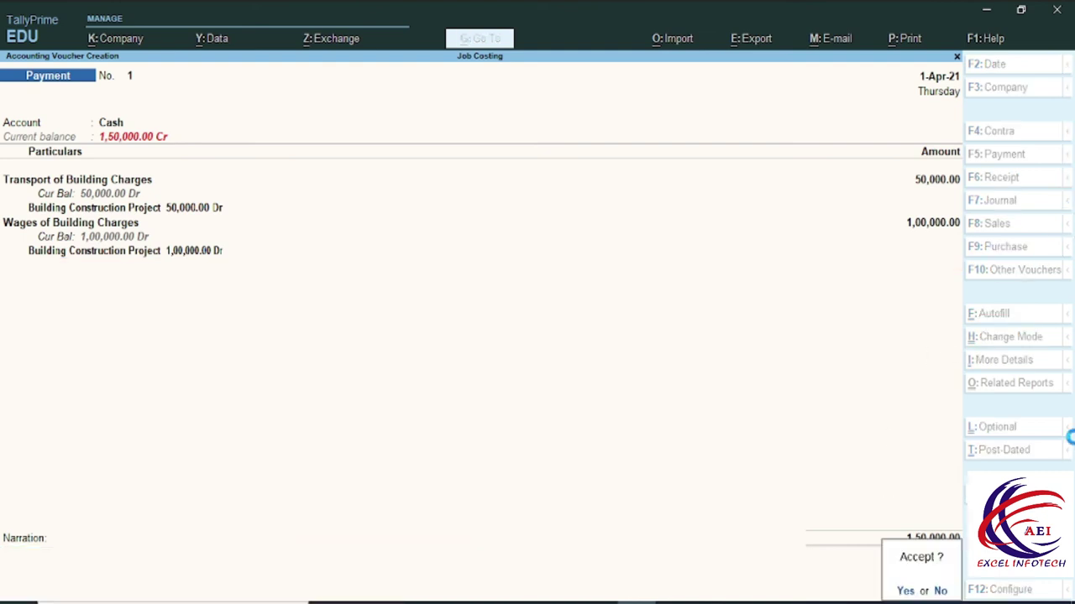
key("Return")
key("Escape")
Open the Statements of Inventory among the additional reports.
key("Down")
key("Down")
key("Down")
key("Down")
key("Down")
key("Down")
key("Down")
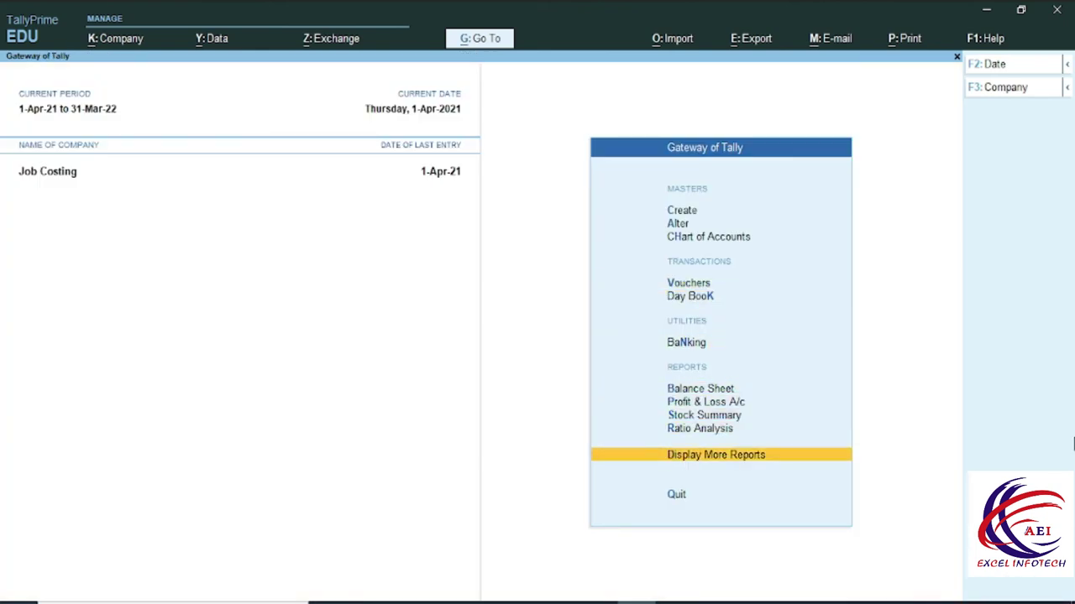
key("Return")
key("e")
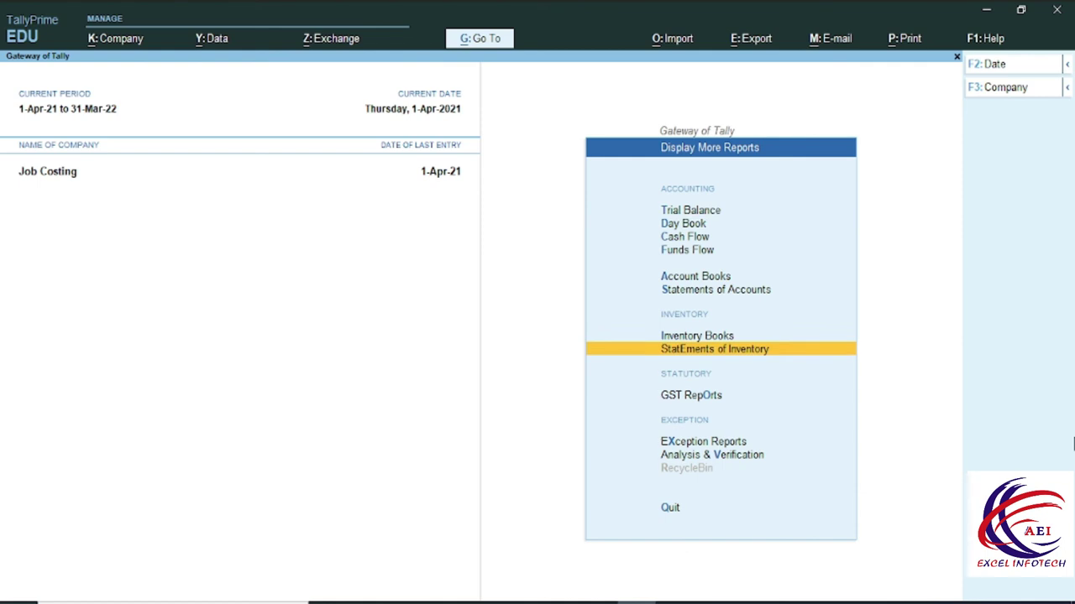
key("Return")
Display the Job Work Analysis of the Building Construction Project in detailed form.
key("j")
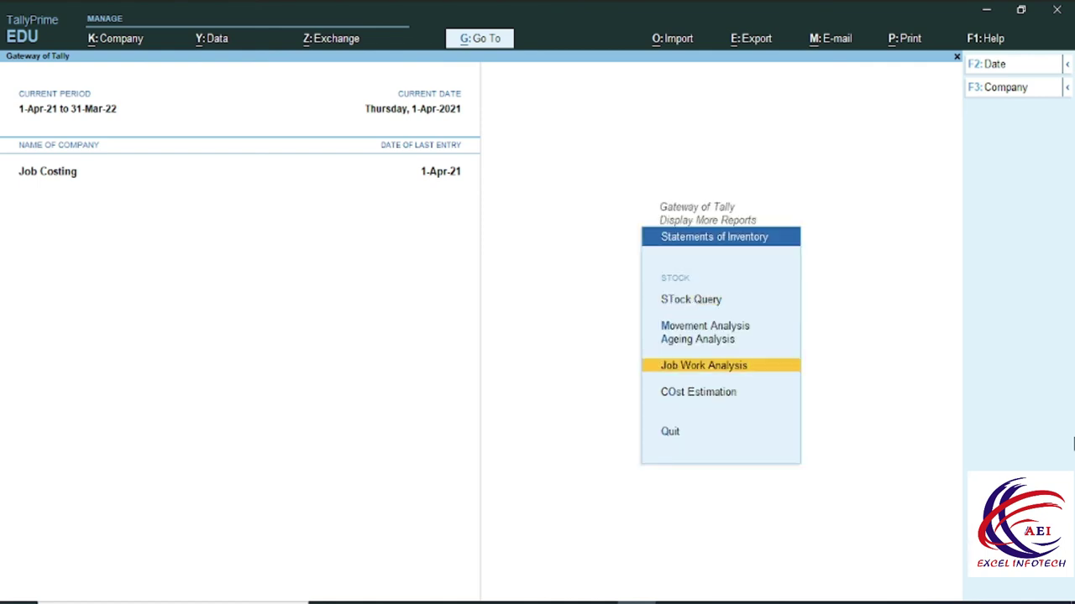
key("Up")
key("Down")
key("Return")
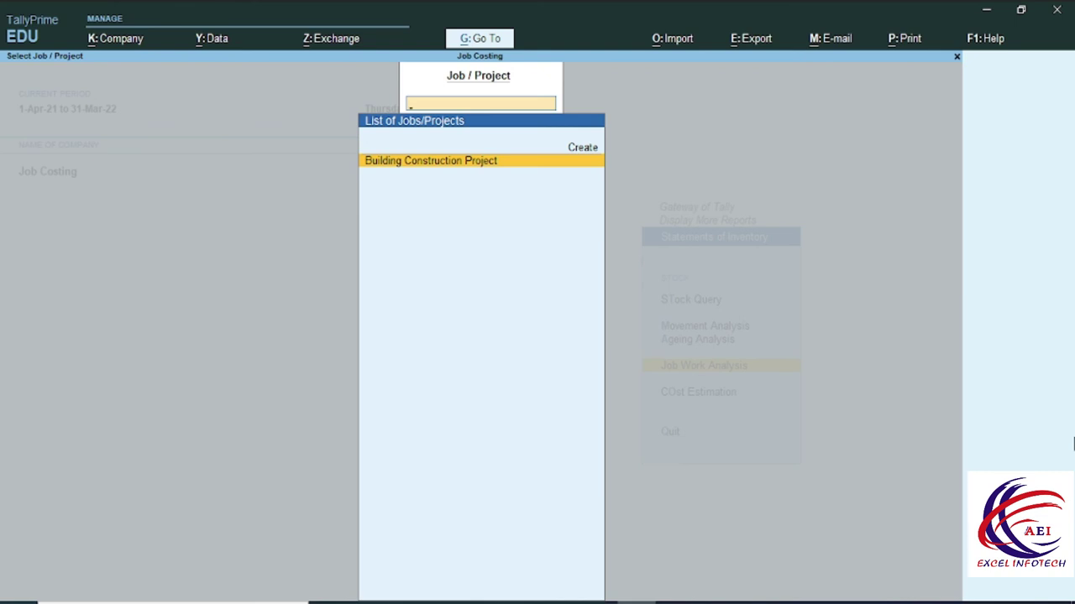
key("Return")
key("alt+F1")
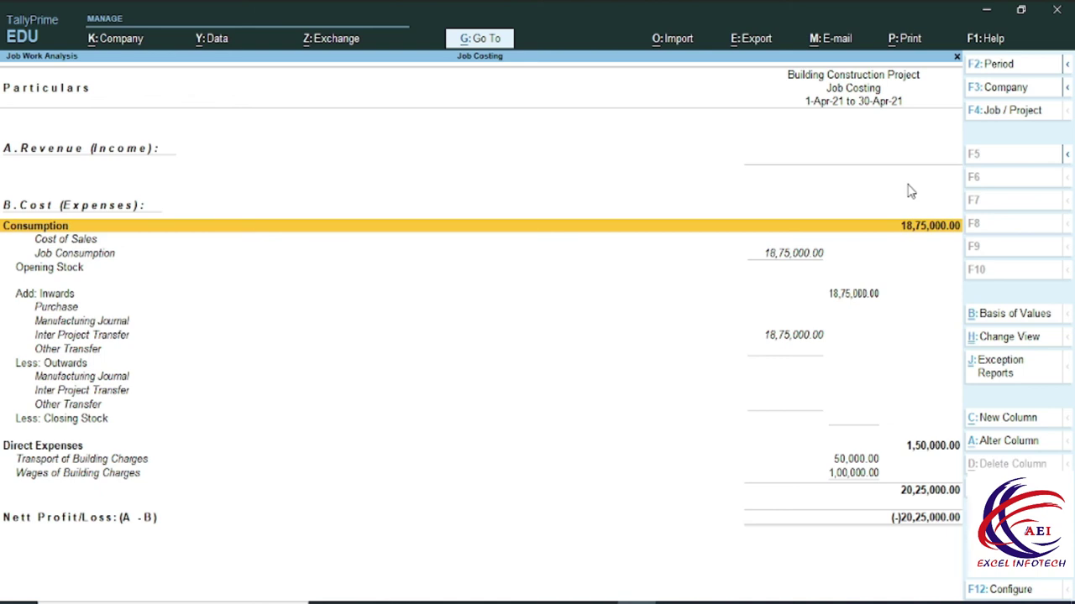
Examine the Direct Expenses, transport and wages lines of the Job Work Analysis, and return to the Gateway of Tally.
left_click(920, 451)
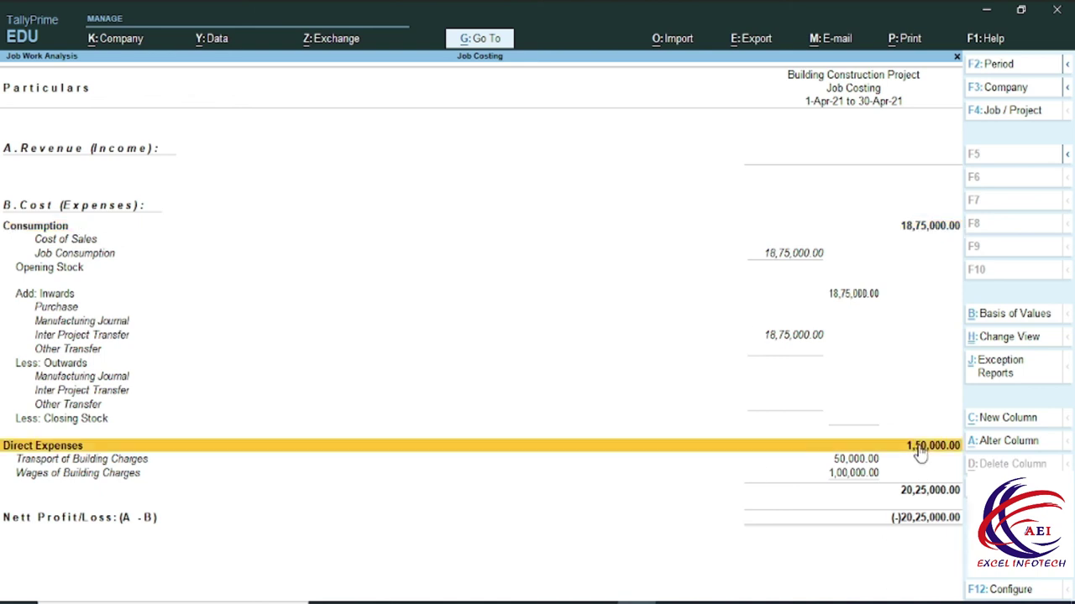
left_click(263, 458)
key("Down")
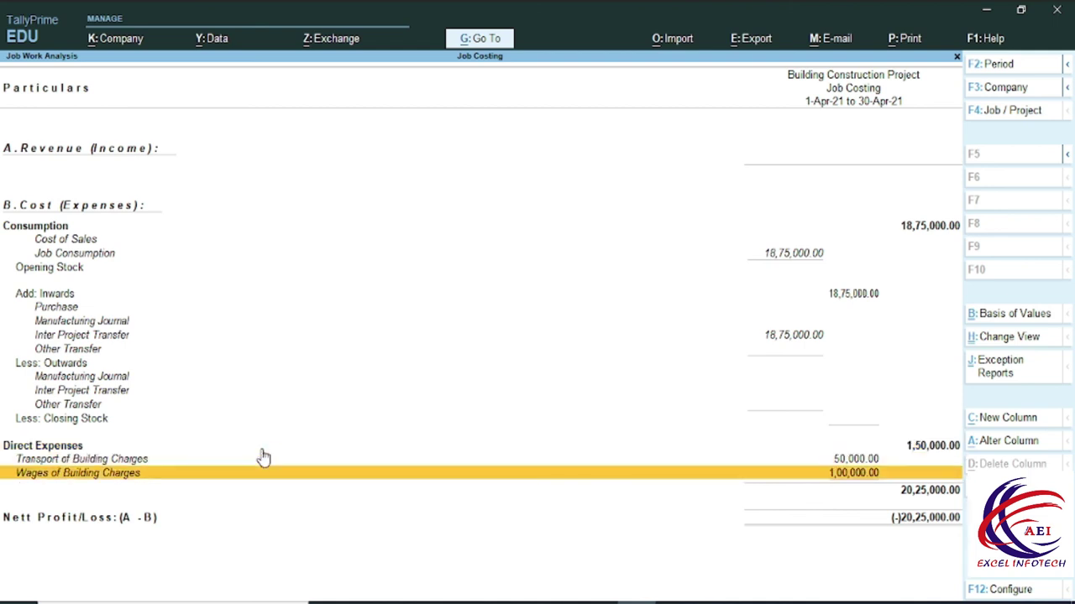
key("Up")
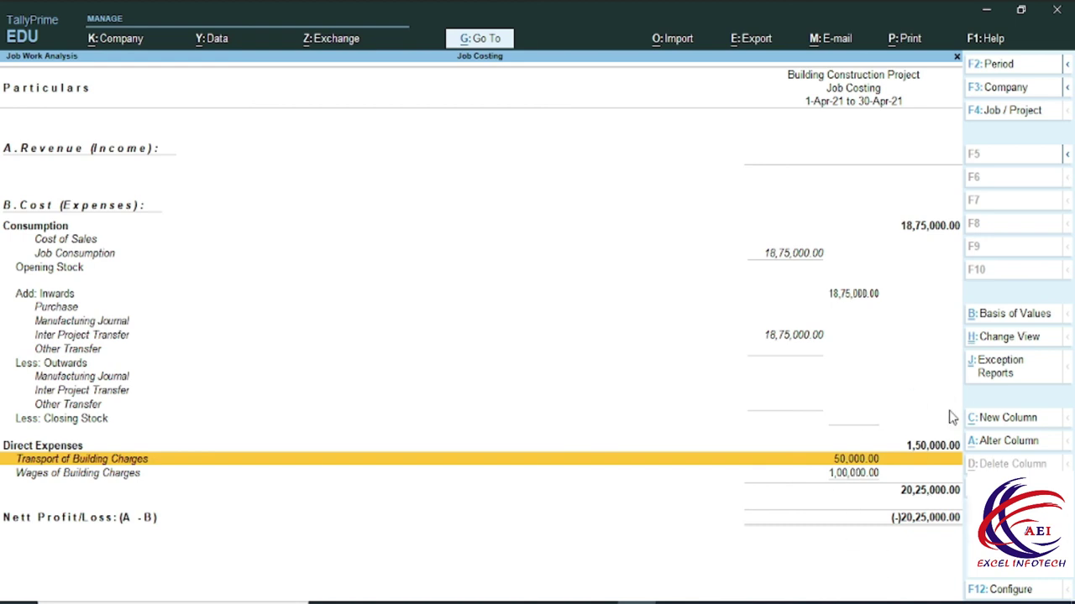
key("F4")
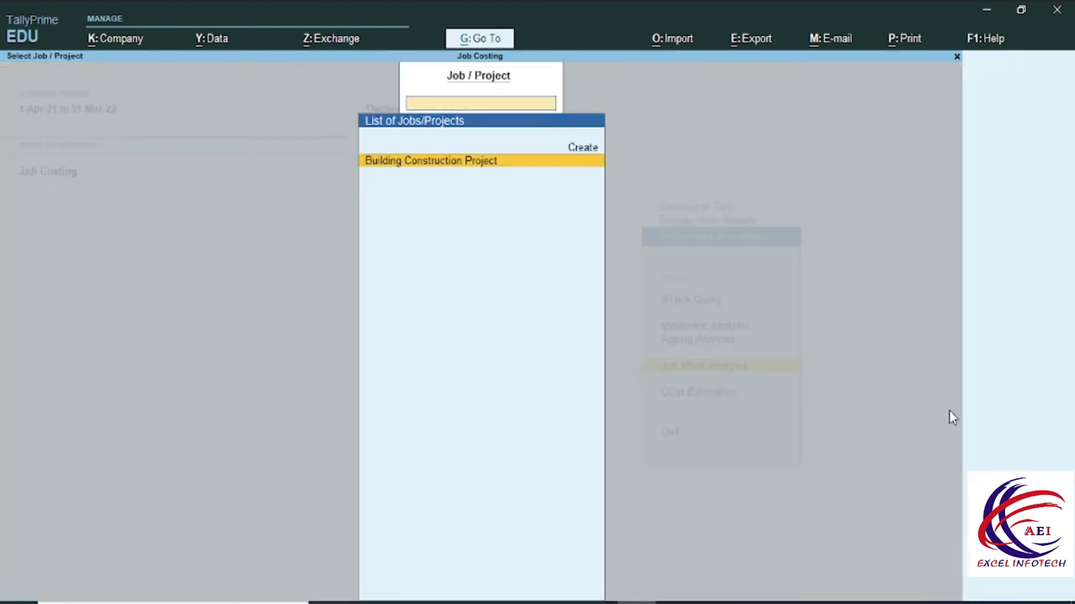
key("Escape")
key("Escape")
key("Escape")
key("Escape")
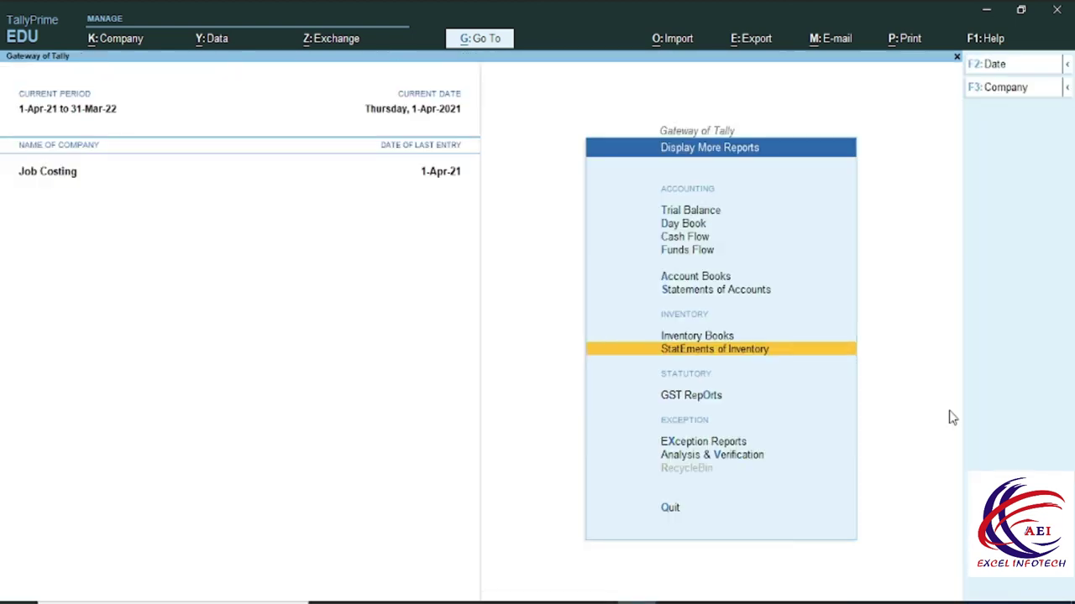
key("Escape")
Open a new Sales voucher.
key("Up")
key("Up")
key("Up")
key("Up")
key("Up")
key("Up")
key("Up")
key("Down")
key("Up")
key("Return")
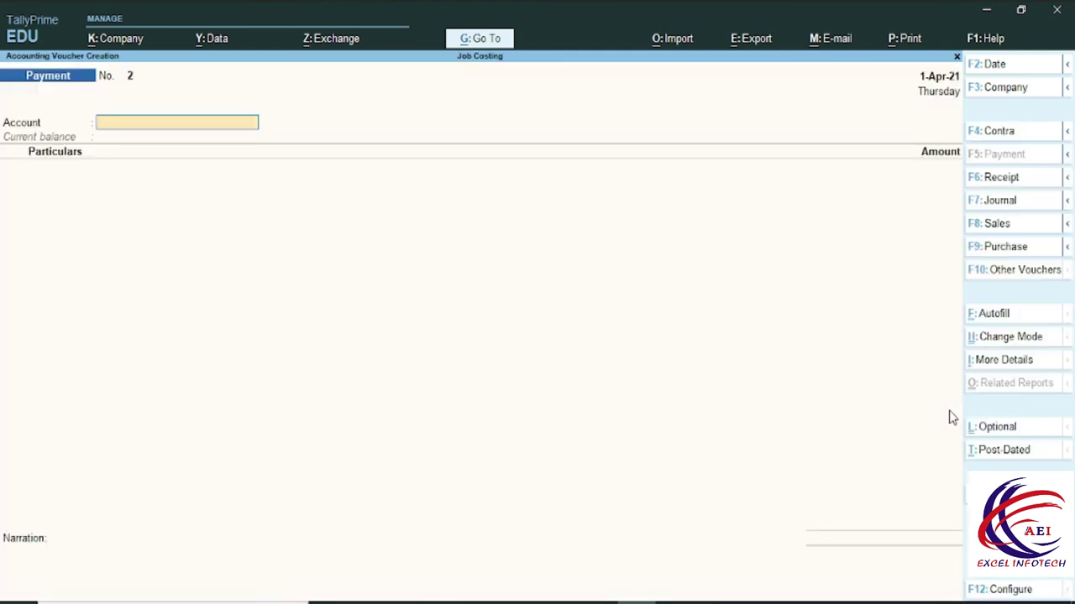
key("F8")
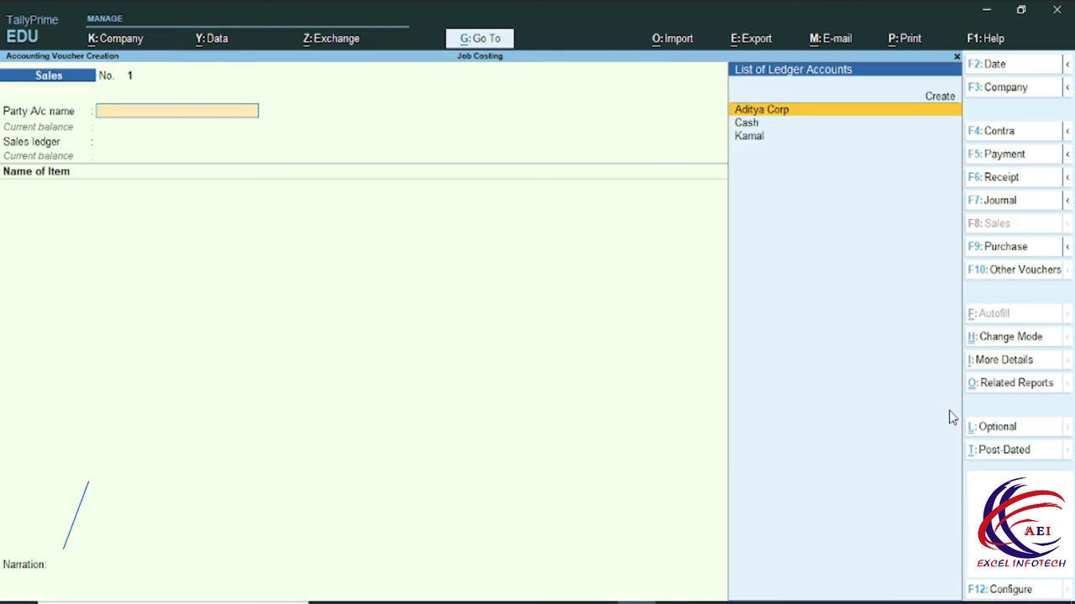
Change the mode of the Sales voucher from Item Invoice to As Voucher.
key("ctrl+h")
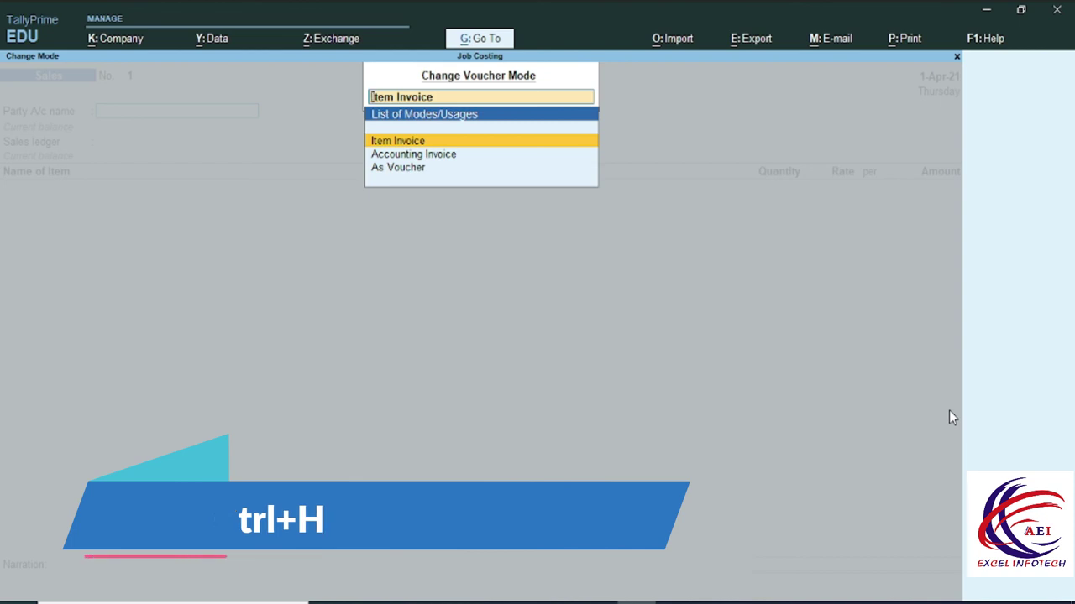
key("Down")
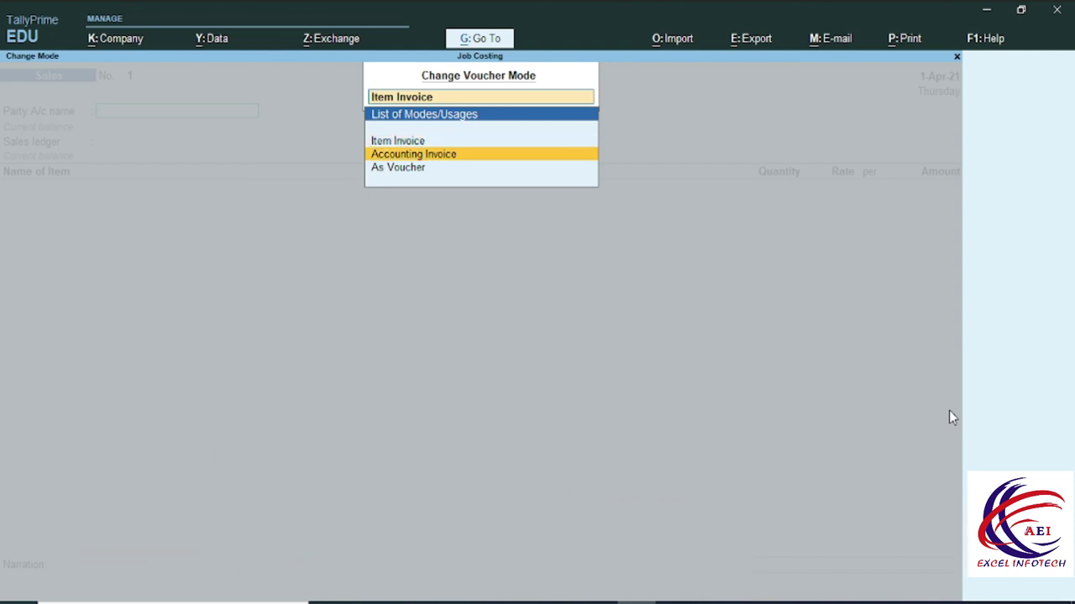
key("Down")
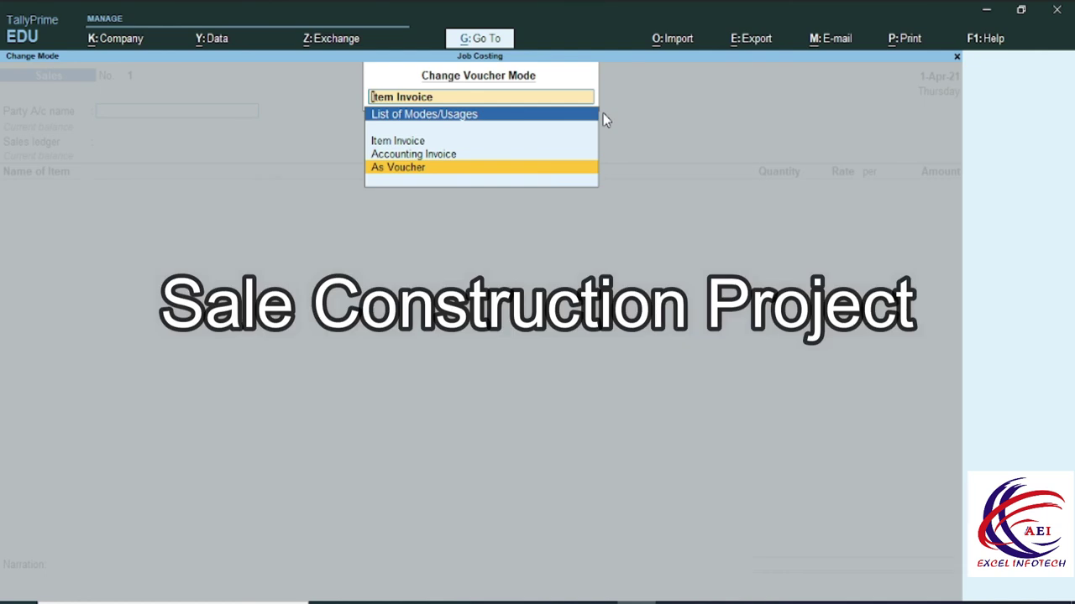
key("Return")
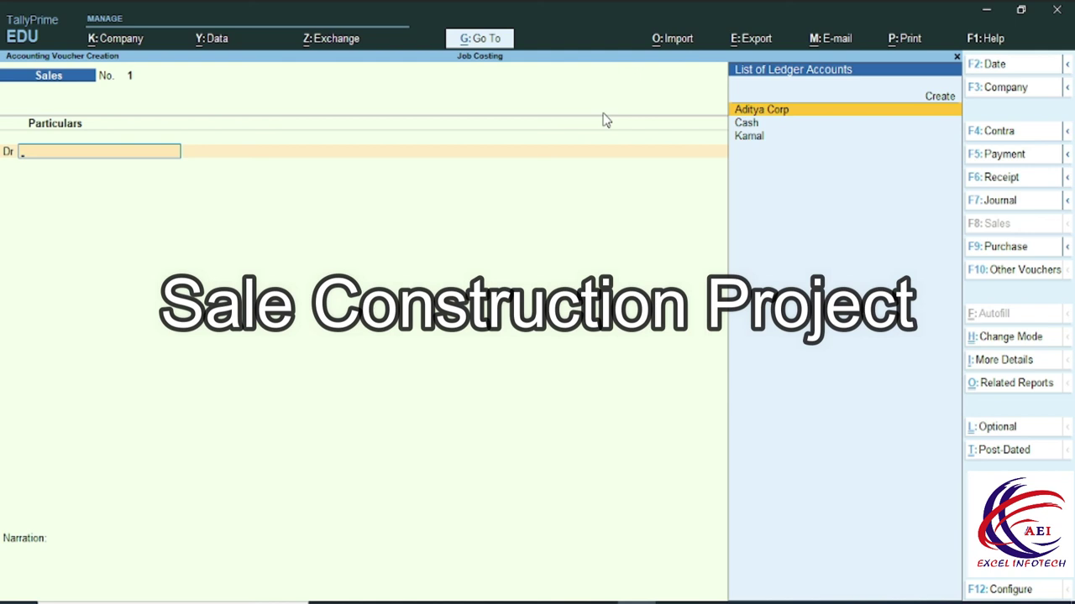
Debit the individual customer's ledger in the Sales voucher, accepting the dispatch and party details without additions.
key("Down")
key("Down")
key("Return")
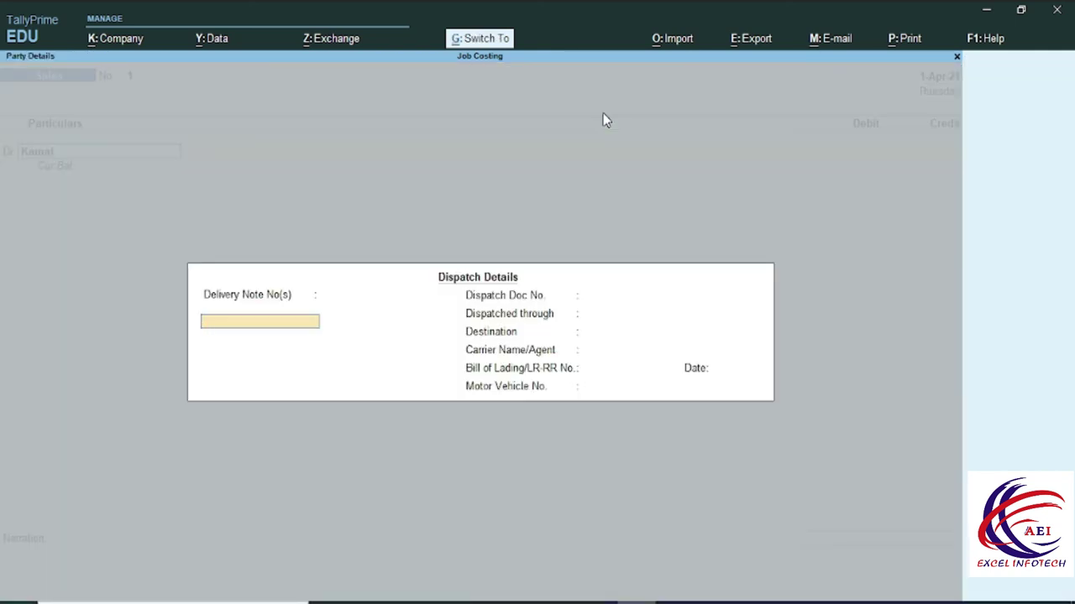
key("ctrl+a")
key("ctrl+a")
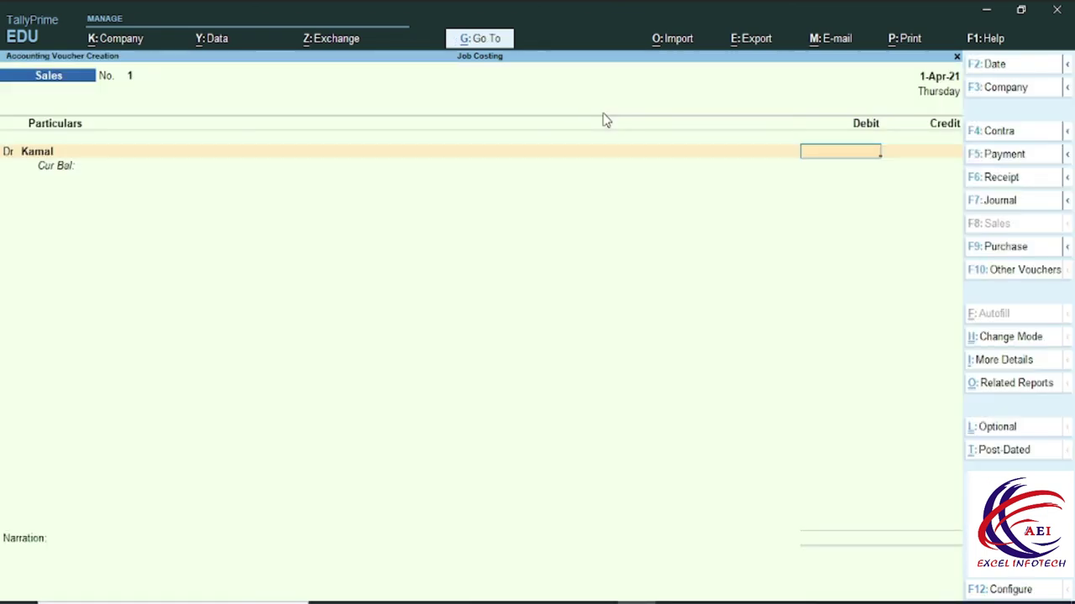
Enter 25,00,000 as the customer's debit amount and record it as New Ref 1 in the bill-wise details.
type("25")
type("00000")
key("Return")
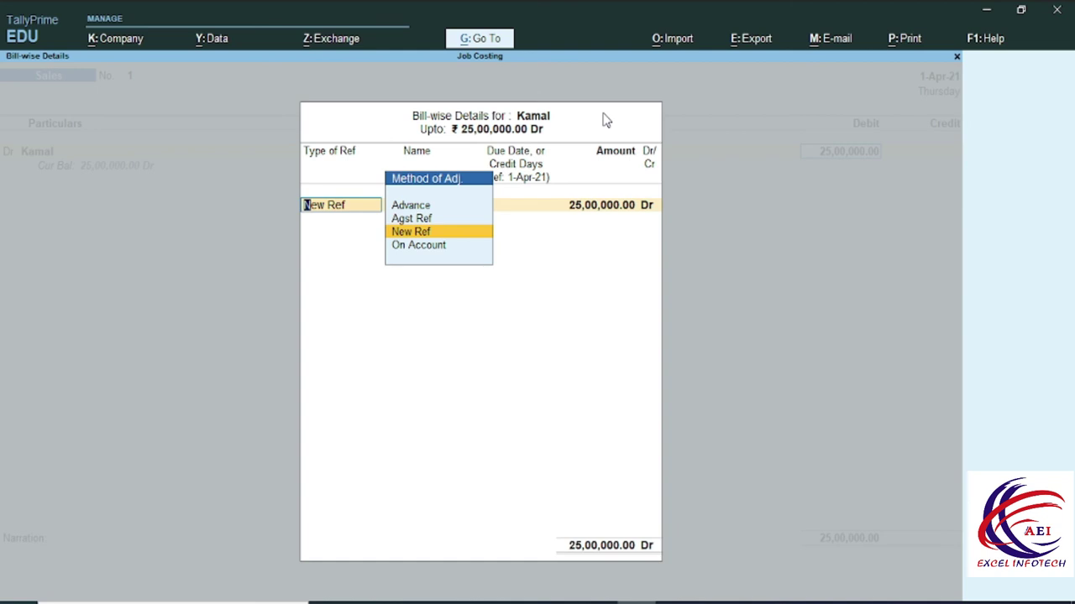
key("Return")
key("Return")
key("Return")
key("Return")
key("Return")
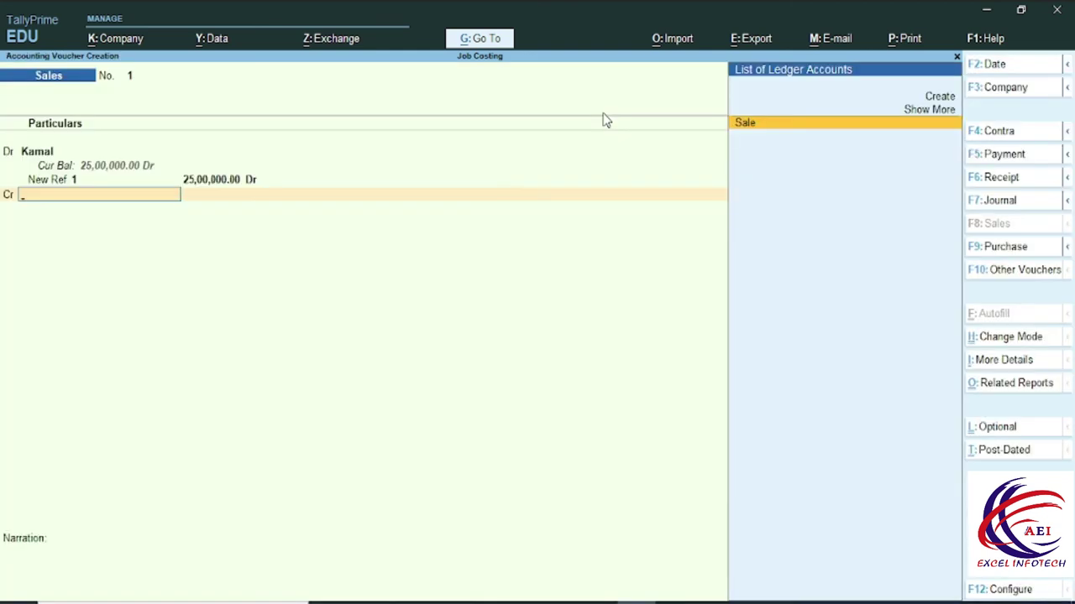
Credit the Sale ledger with 25,00,000 without inventory items, allocating the full amount to the Building Construction Project cost centre.
key("Return")
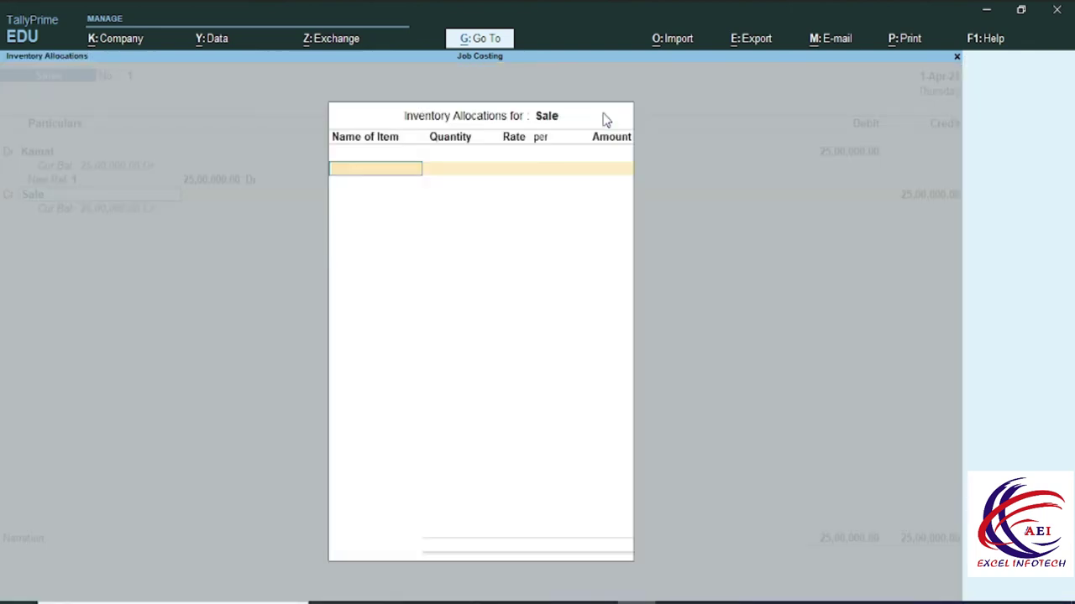
key("Return")
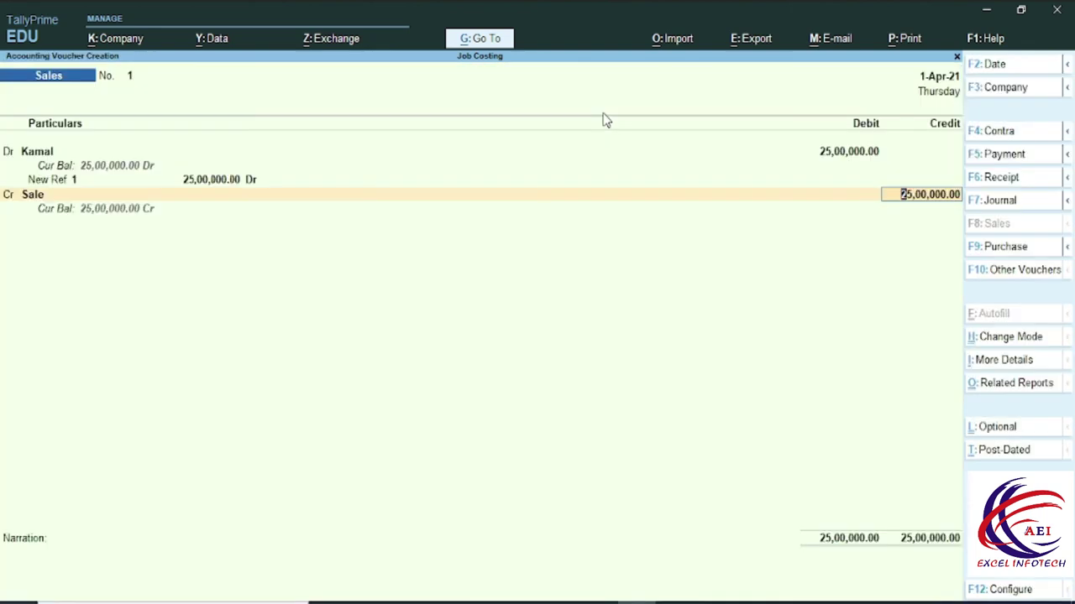
key("Return")
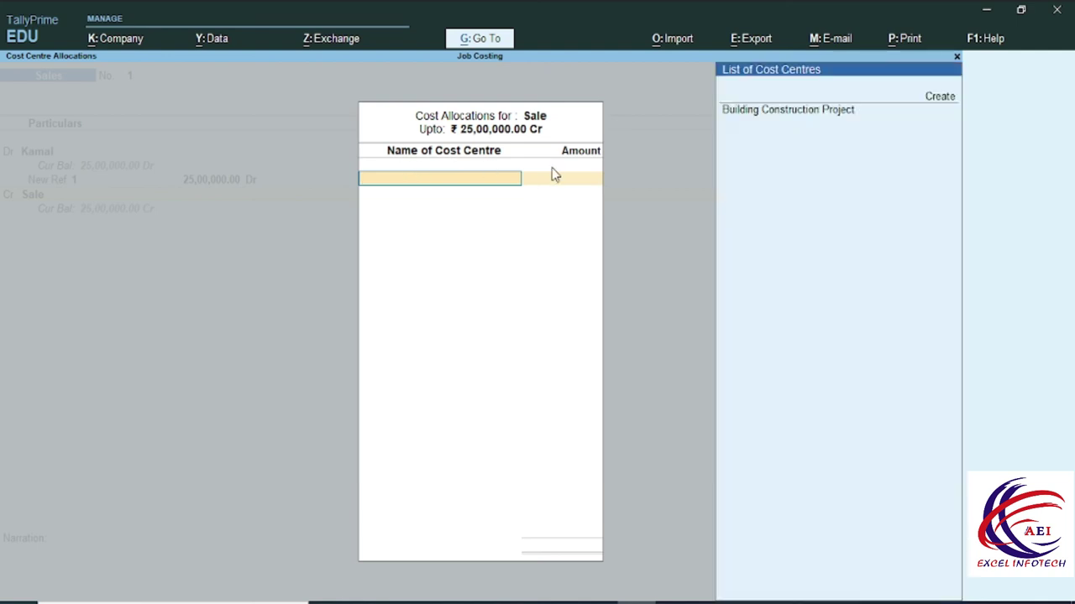
key("Return")
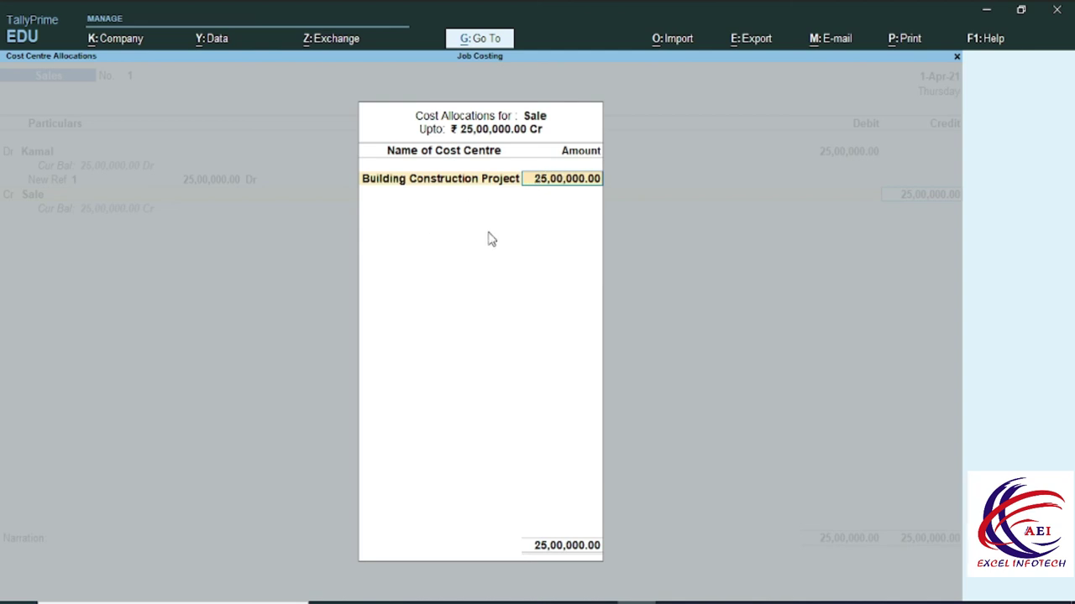
key("Return")
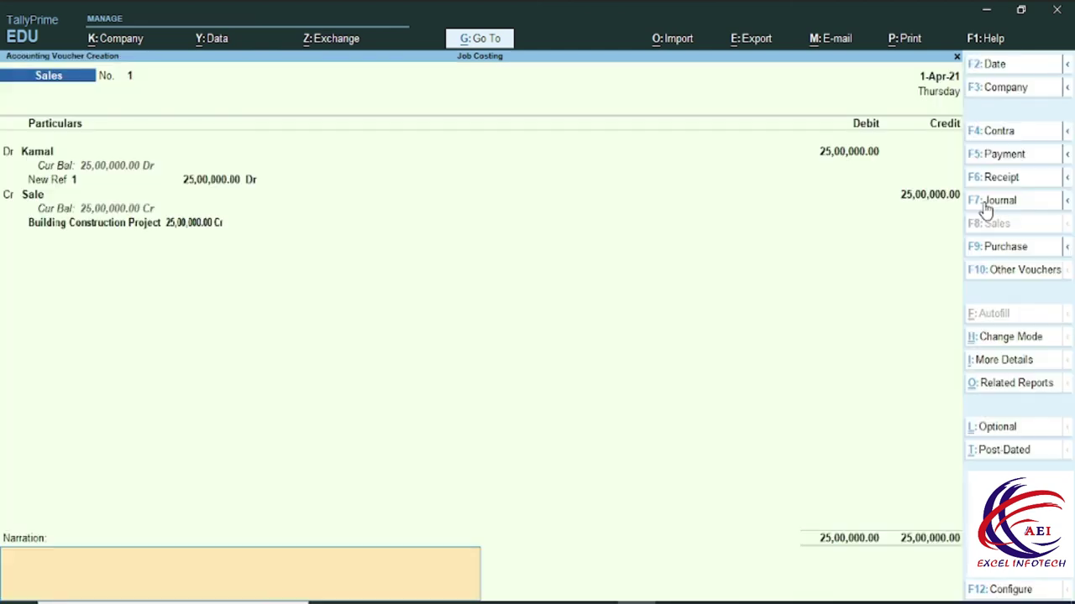
Save the Sales voucher without a narration and return to the Gateway of Tally.
key("Return")
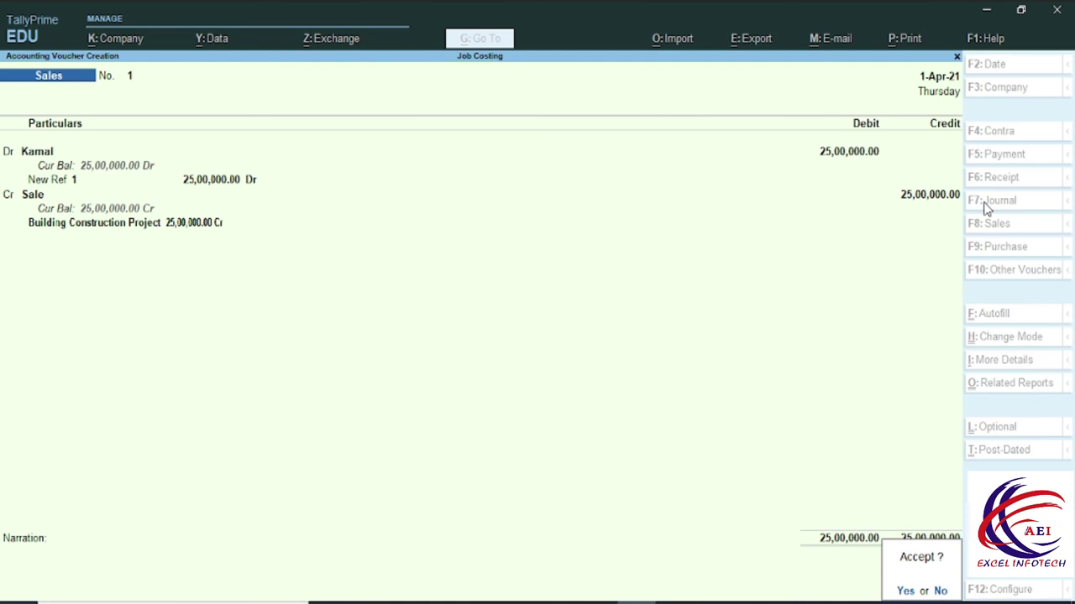
key("Return")
key("Escape")
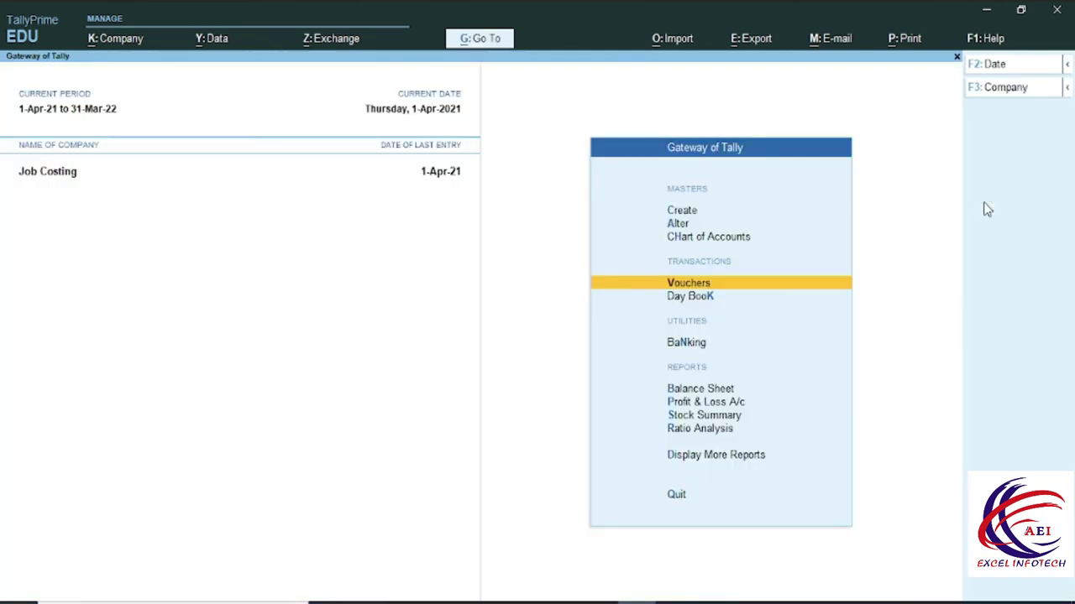
Open the Statements of Inventory from the additional reports at the Gateway of Tally.
key("Down")
key("Down")
key("Down")
key("Down")
key("Down")
key("Down")
key("Down")
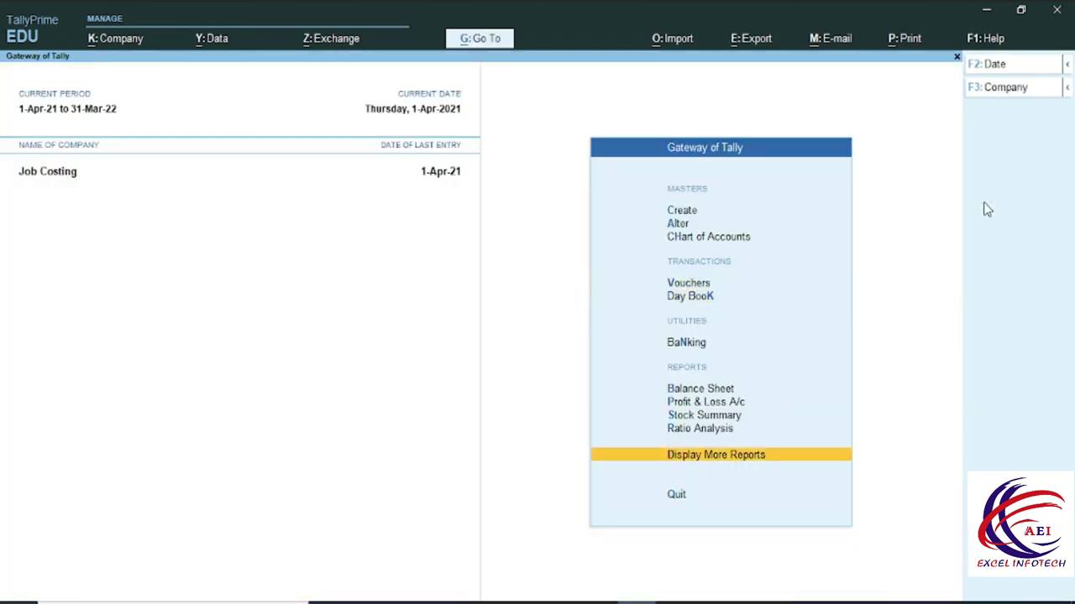
key("Return")
key("Down")
key("Down")
key("Down")
key("Down")
key("Down")
key("Down")
key("Down")
key("Down")
key("Up")
key("Return")
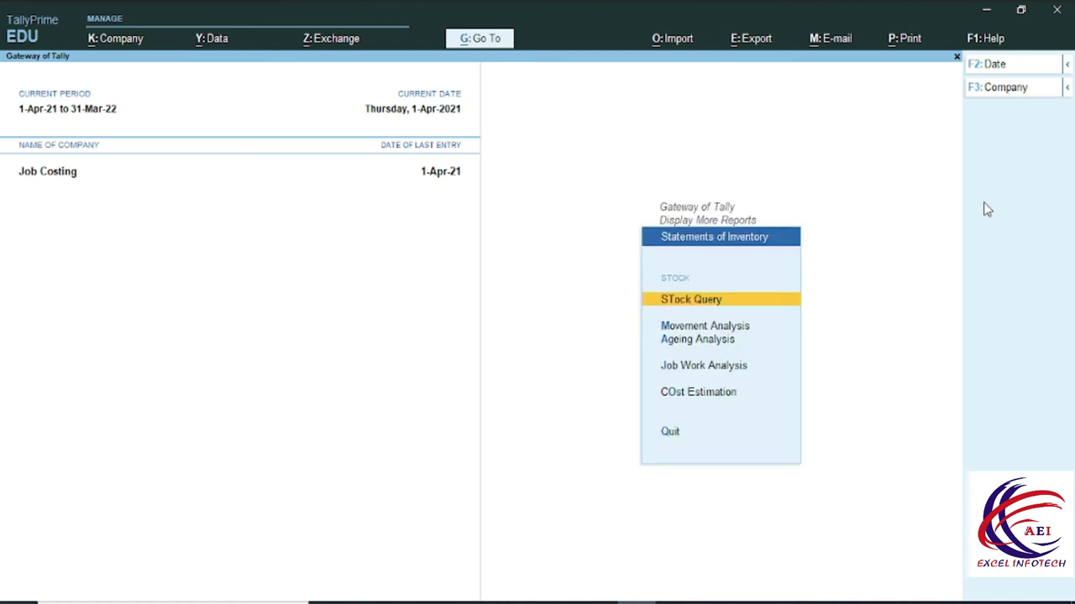
Display the Job Work Analysis report for the Building Construction Project.
key("Down")
key("Down")
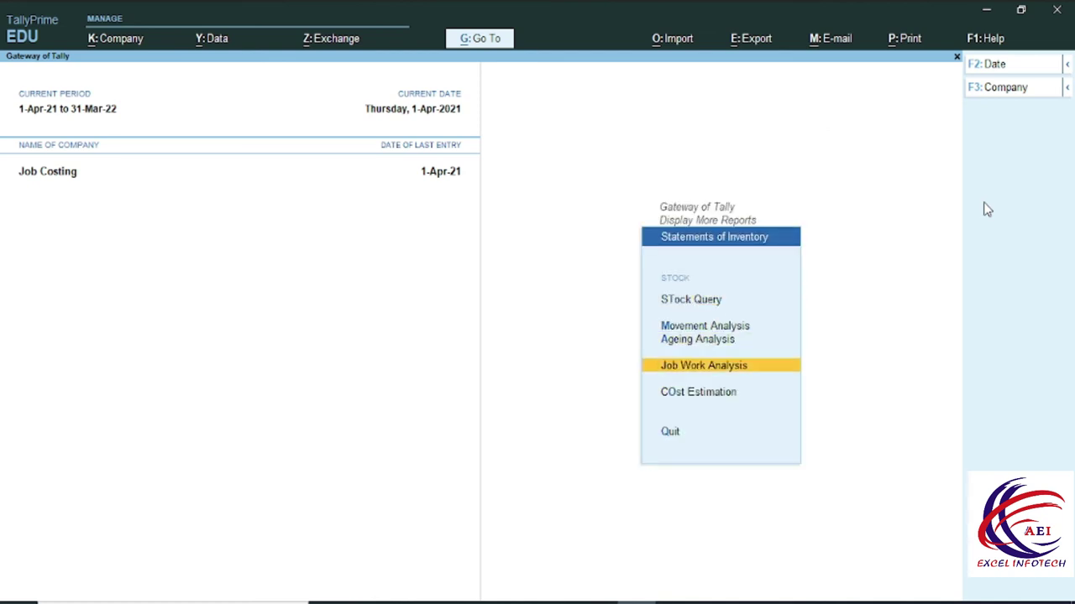
key("Return")
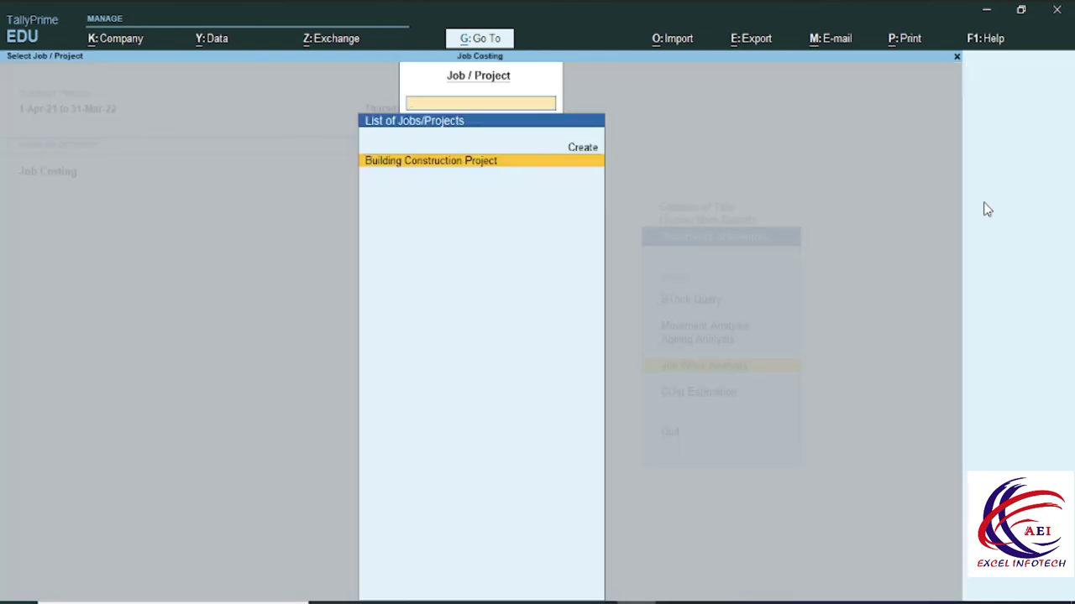
key("Return")
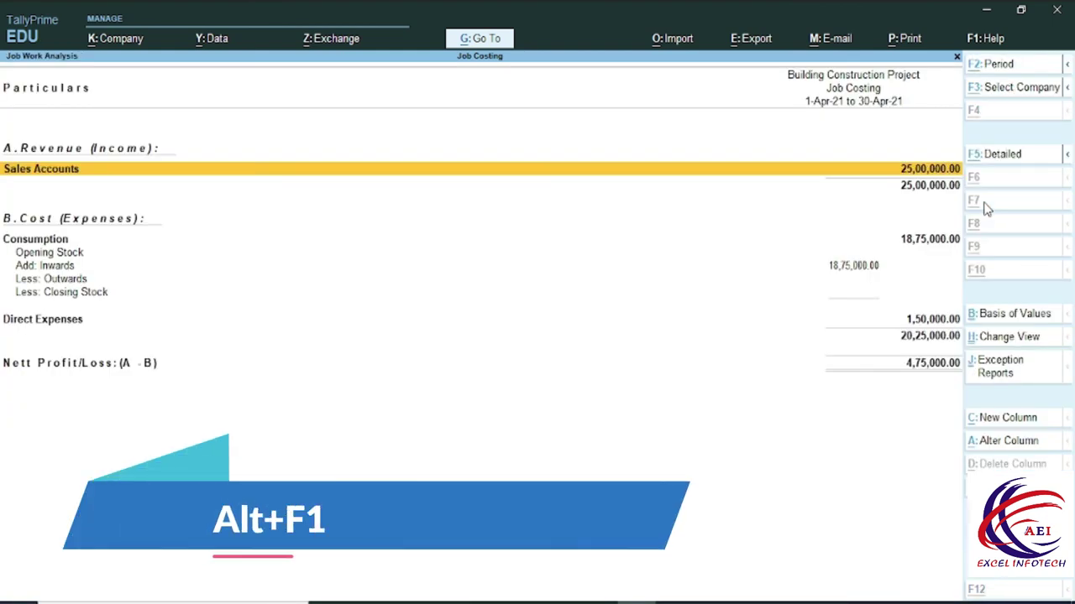
Expand the Job Work Analysis to its detailed view and examine the consumption, direct expenses and sales accounts against the net profit or loss.
key("alt+F1")
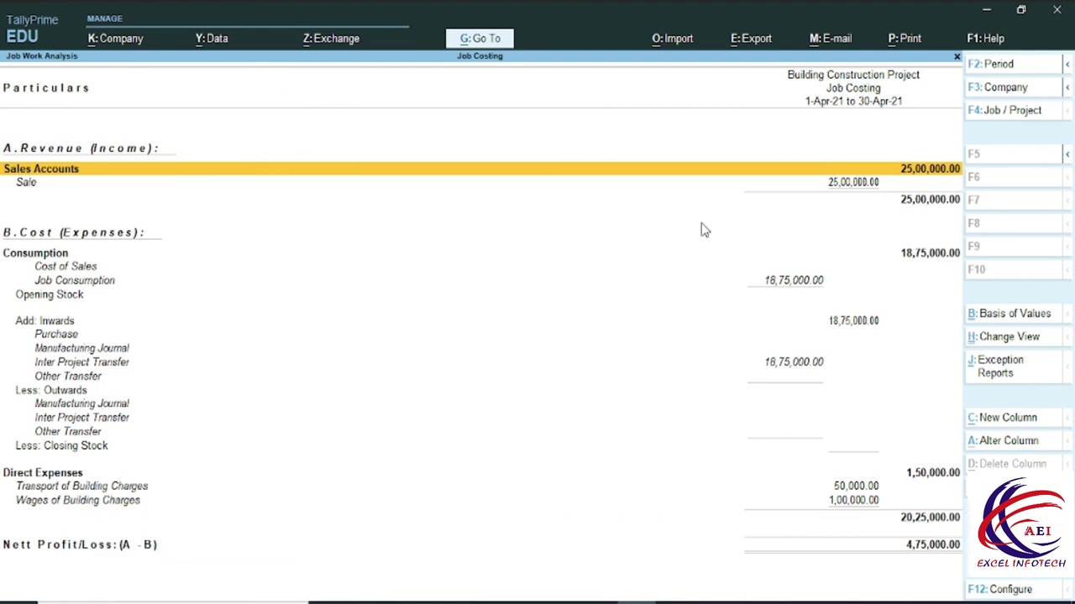
left_click(904, 257)
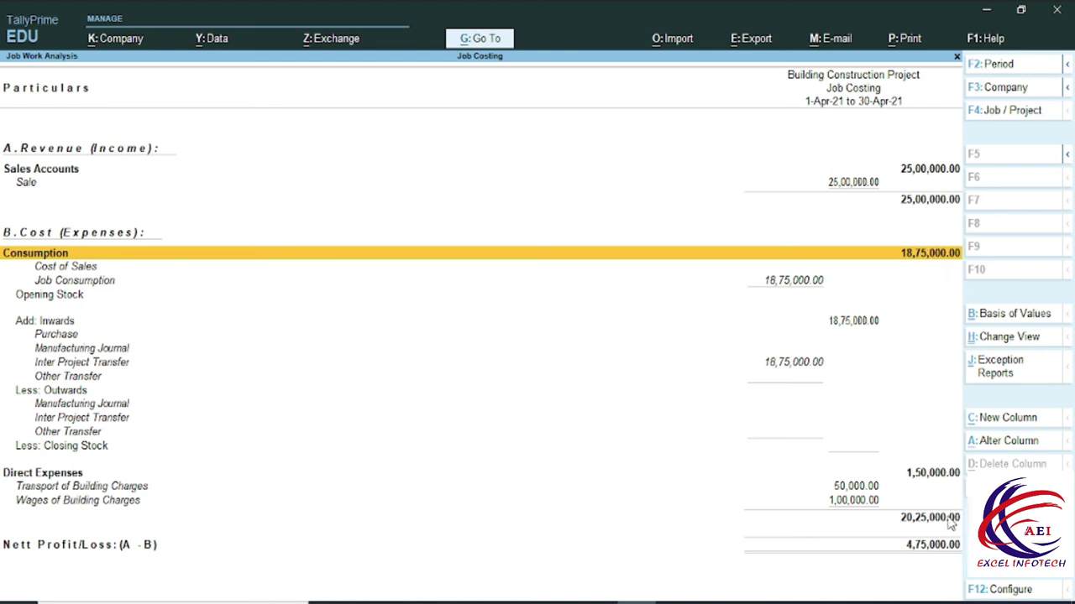
left_click(890, 477)
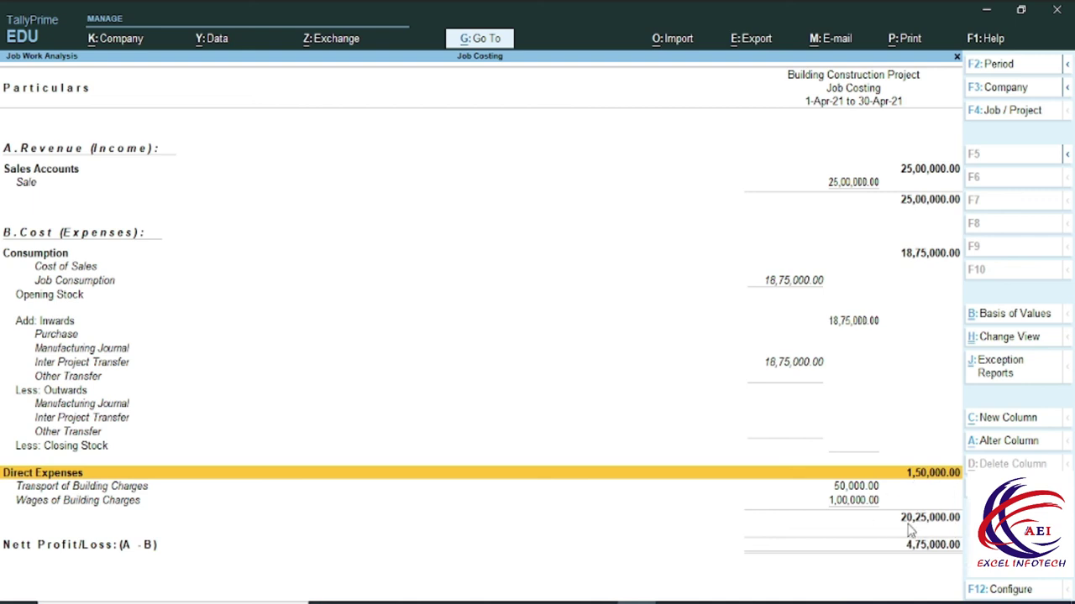
left_click(911, 172)
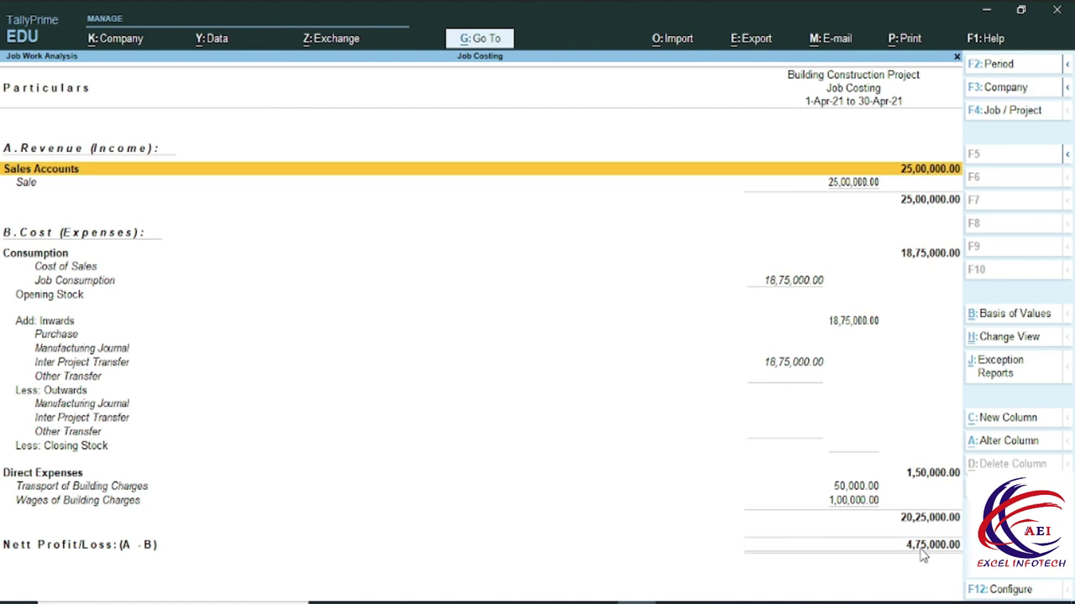